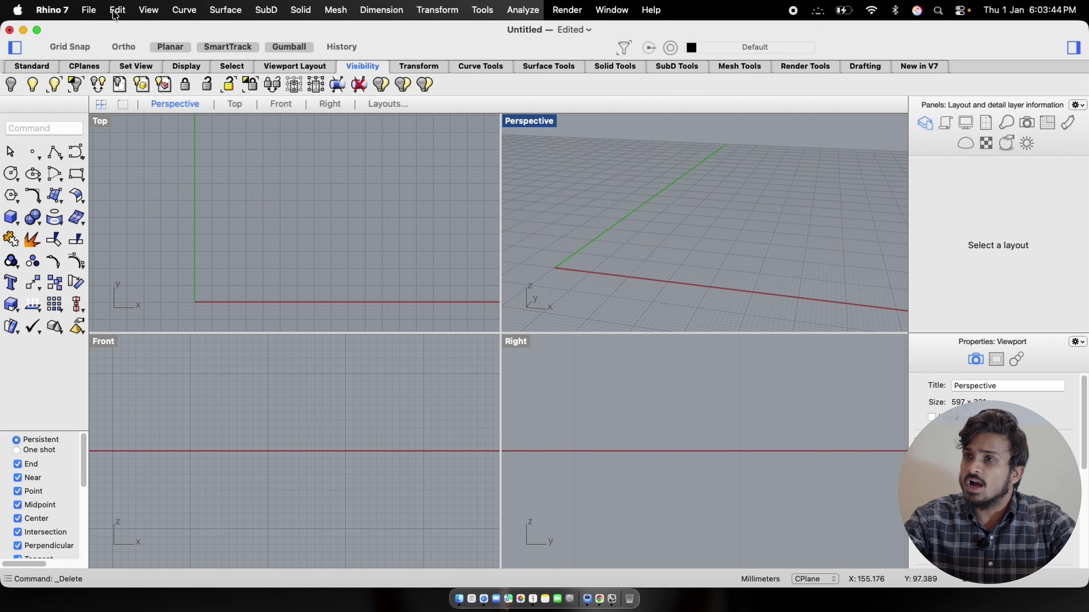
- Review the Top, Perspective, Front and Right viewports by making each one active in turn
click(442, 195)
click(514, 198)
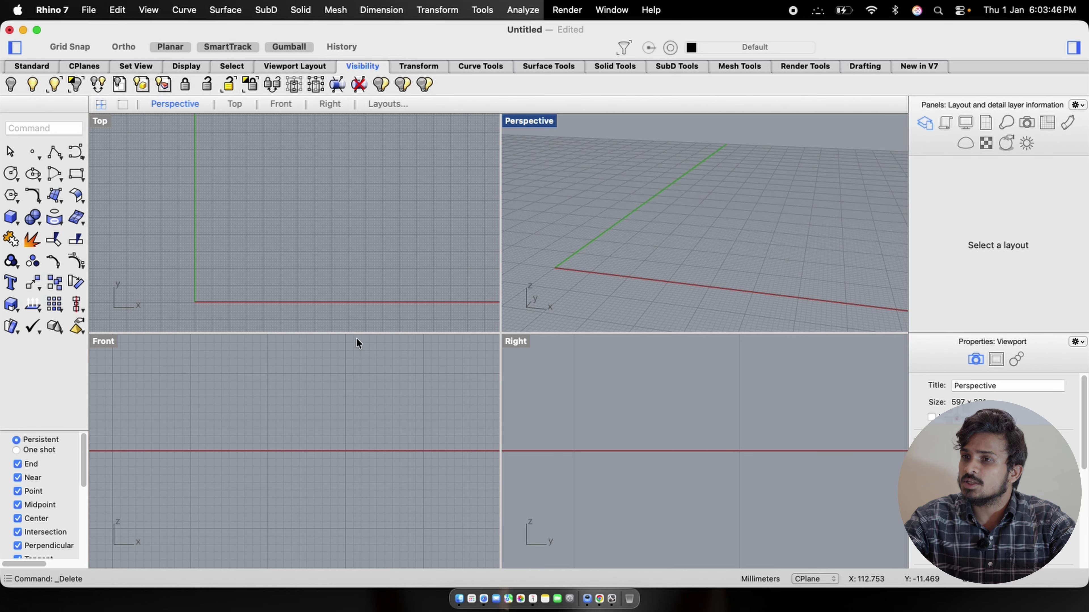
click(272, 388)
click(582, 433)
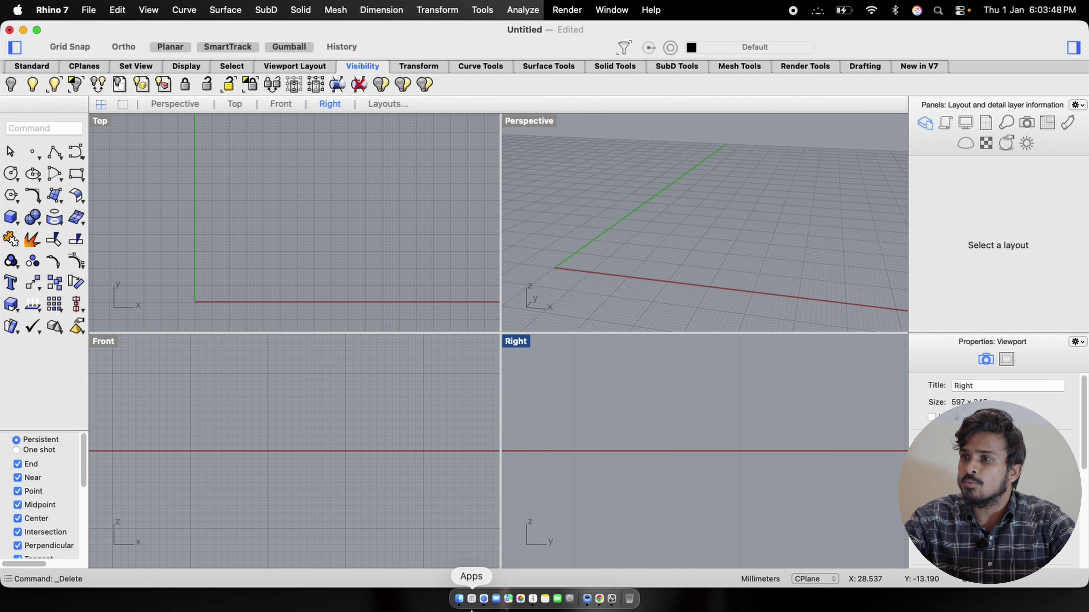
click(512, 260)
click(377, 207)
click(299, 392)
click(600, 453)
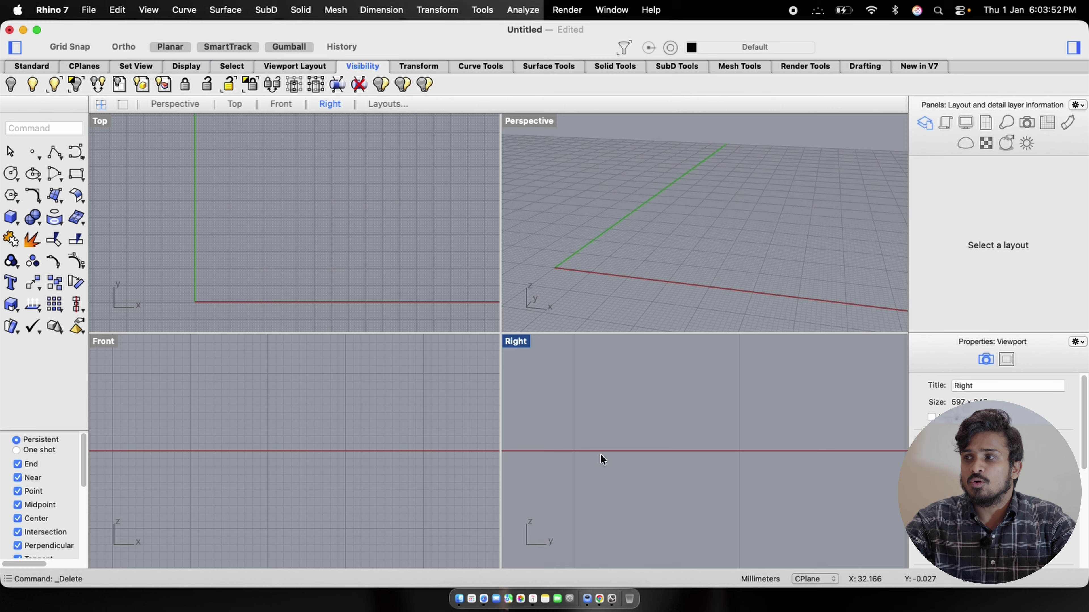
click(535, 301)
click(335, 214)
click(299, 452)
click(629, 462)
click(530, 287)
click(472, 317)
click(426, 414)
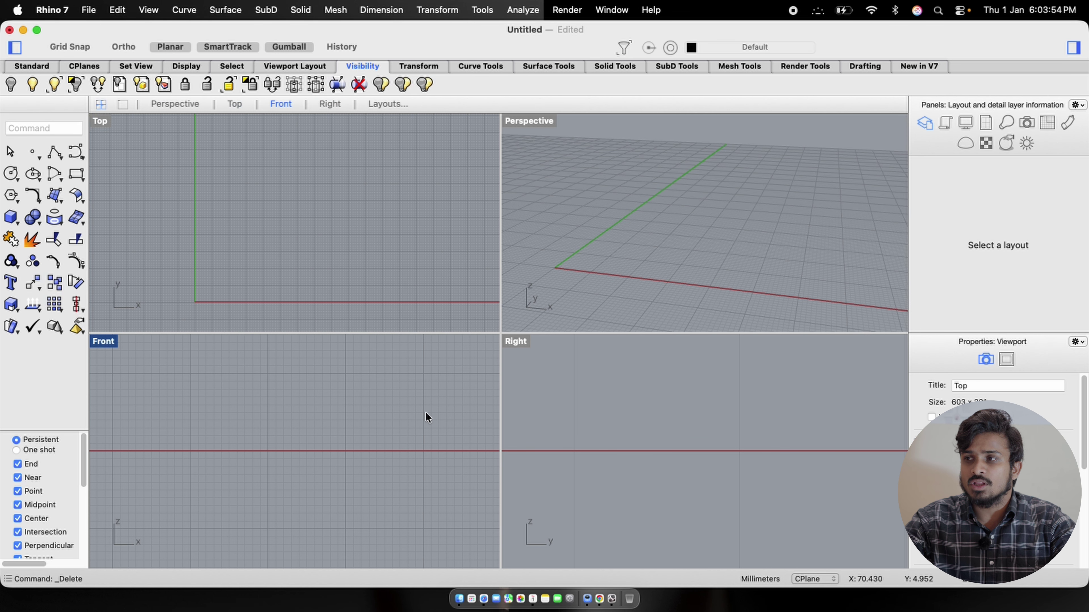
click(514, 365)
click(618, 313)
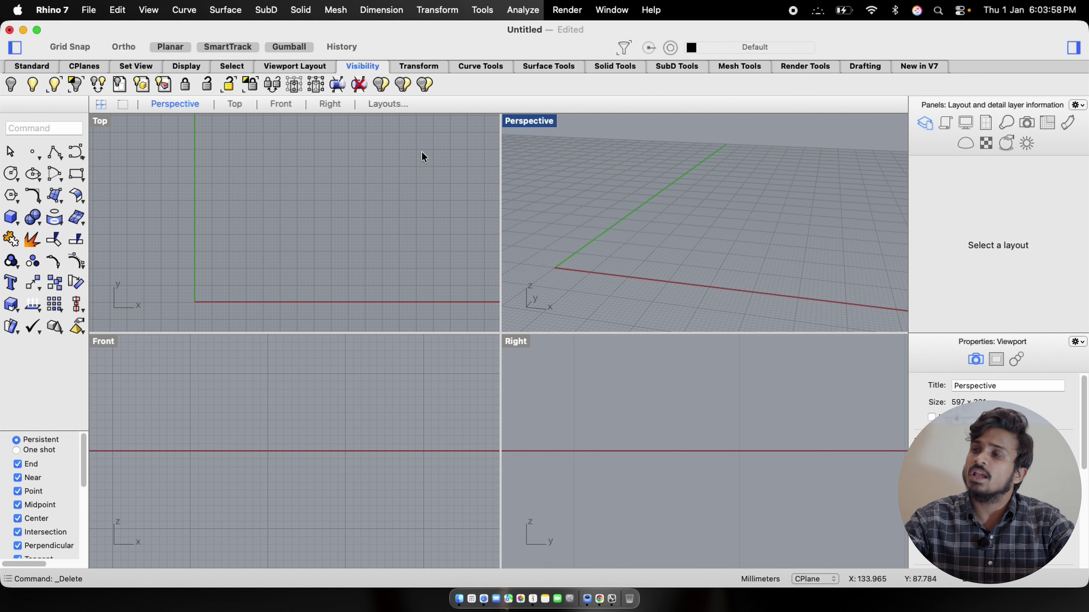
- Maximize the Top viewport so that it fills the modelling area
click(310, 218)
double_click(110, 126)
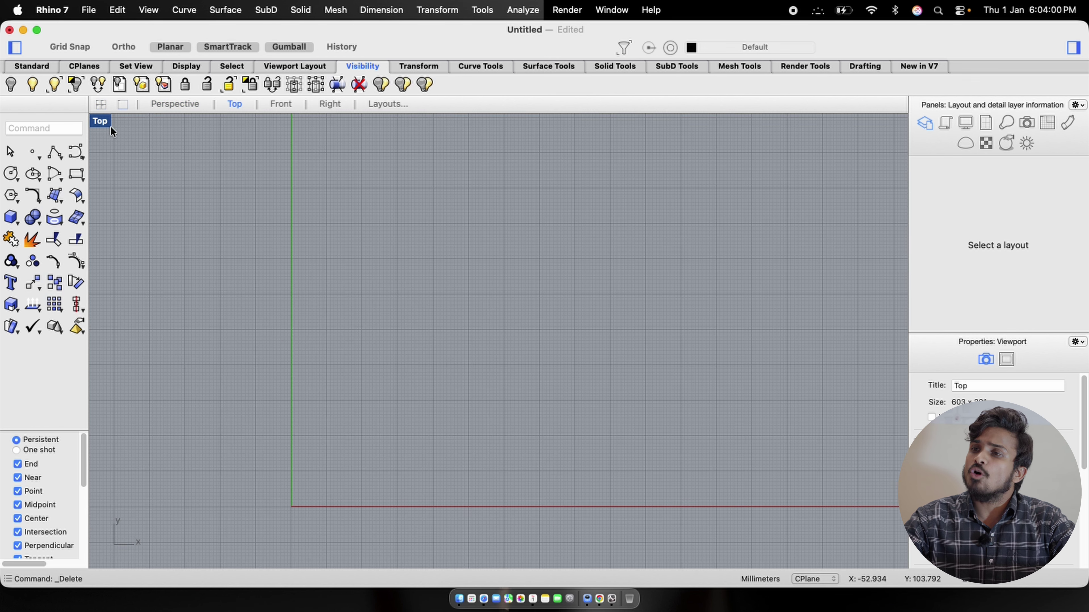
scroll(428, 175, down, 8)
right_drag(595, 172, 488, 350)
scroll(325, 358, up, 4)
right_drag(325, 358, 357, 254)
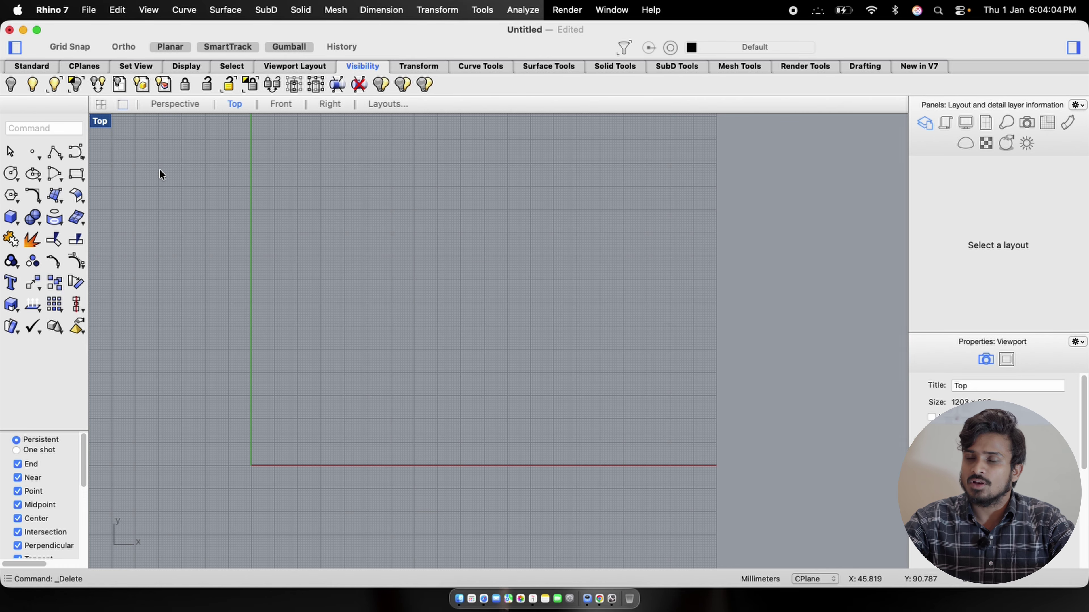
- Draw a horizontal polyline segment about 170 mm long in the Top view, starting near the Y axis
click(50, 153)
click(272, 326)
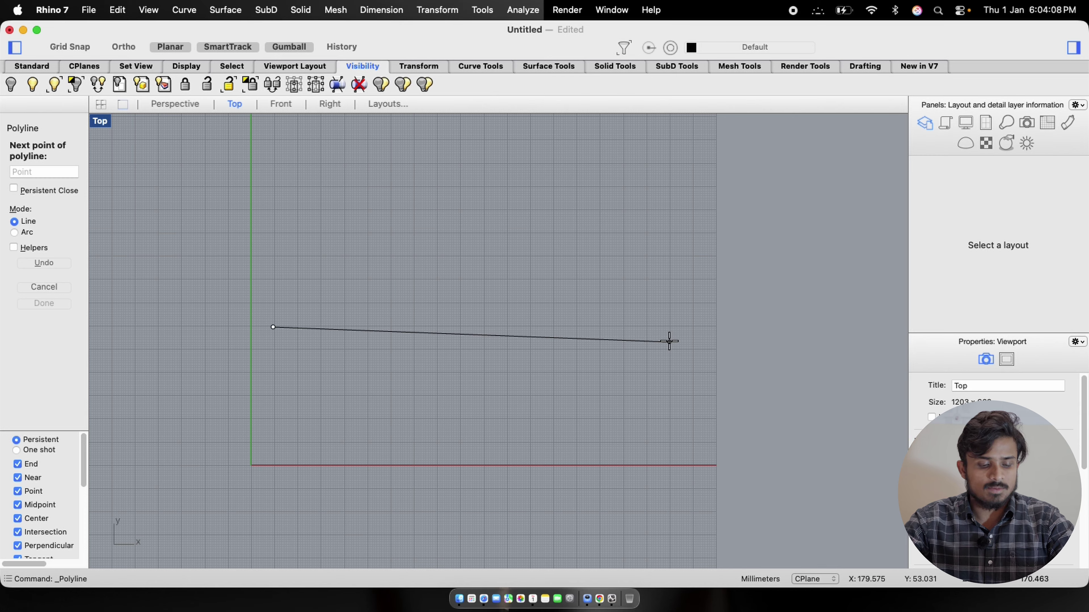
shift+click(677, 326)
key(Return)
drag(556, 197, 436, 387)
scroll(362, 329, up, 4)
right_drag(491, 255, 472, 283)
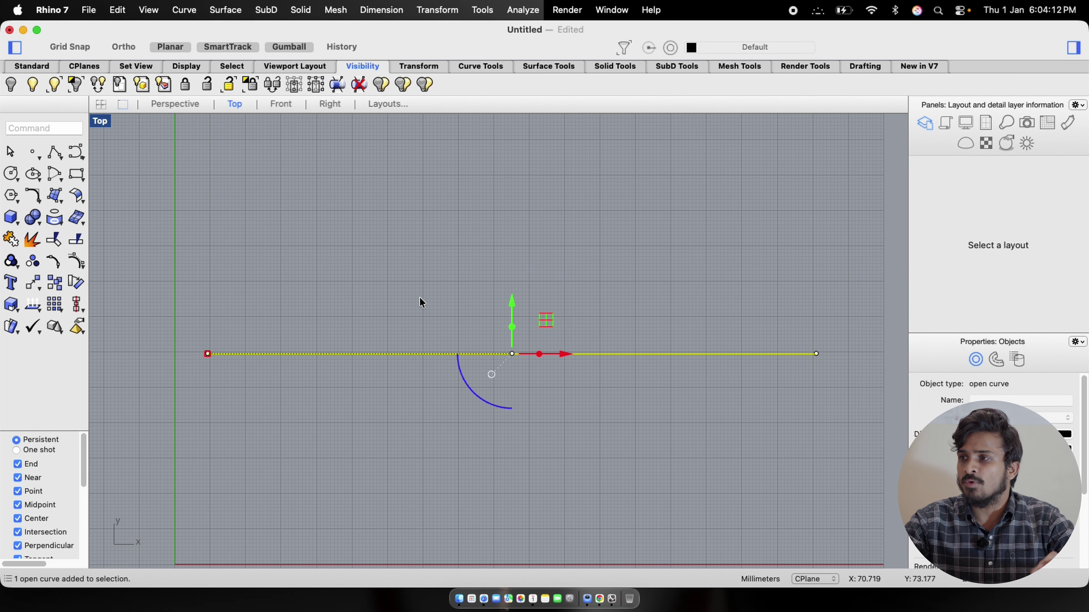
scroll(450, 294, up, 2)
key(Escape)
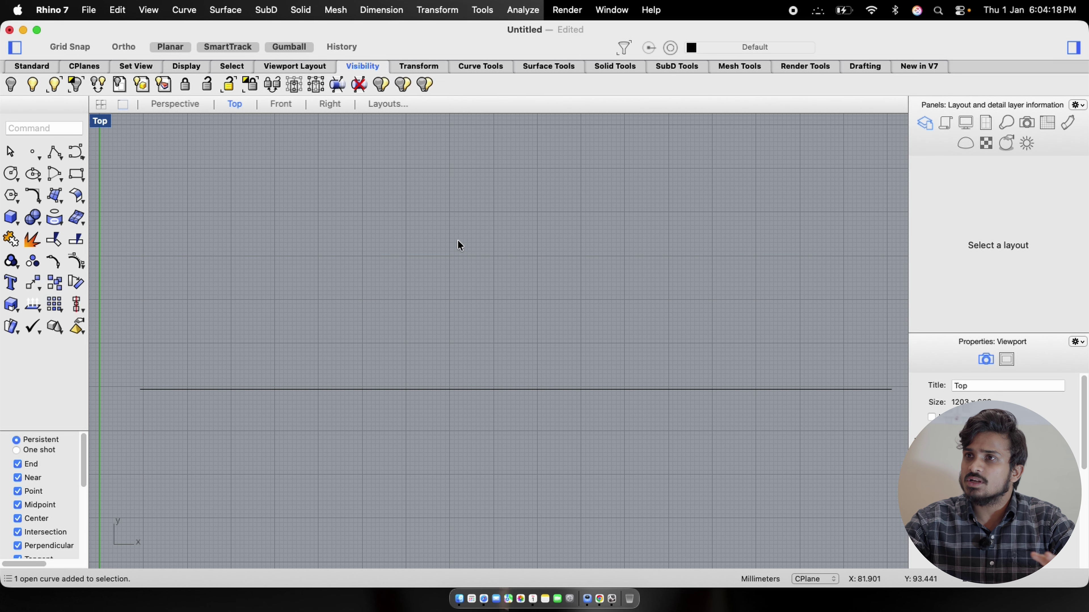
- Locate the Split command among the editing commands and display the Standard tool set
click(116, 10)
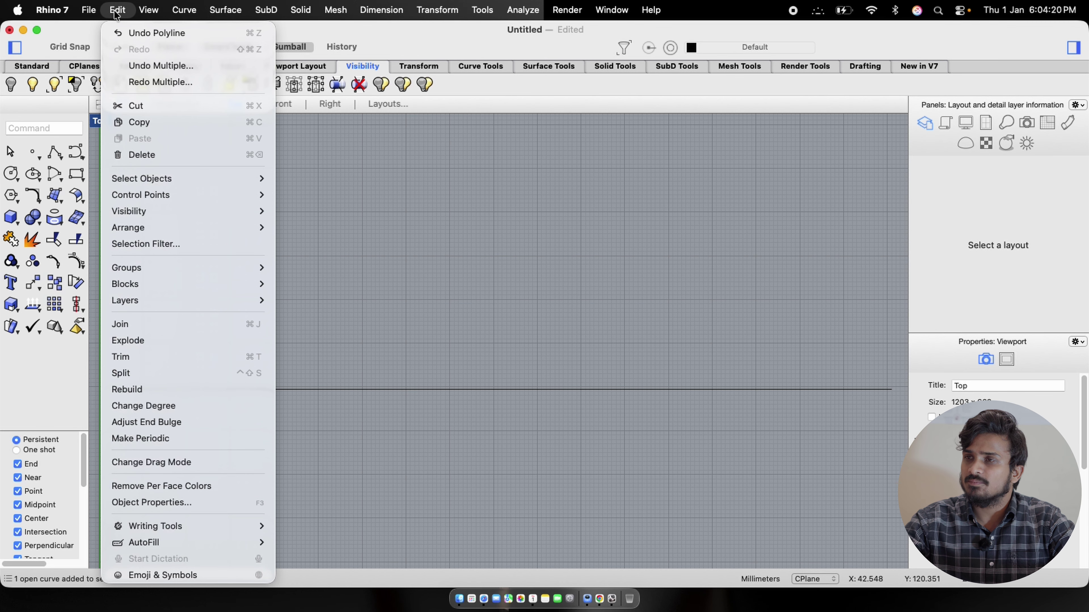
click(165, 376)
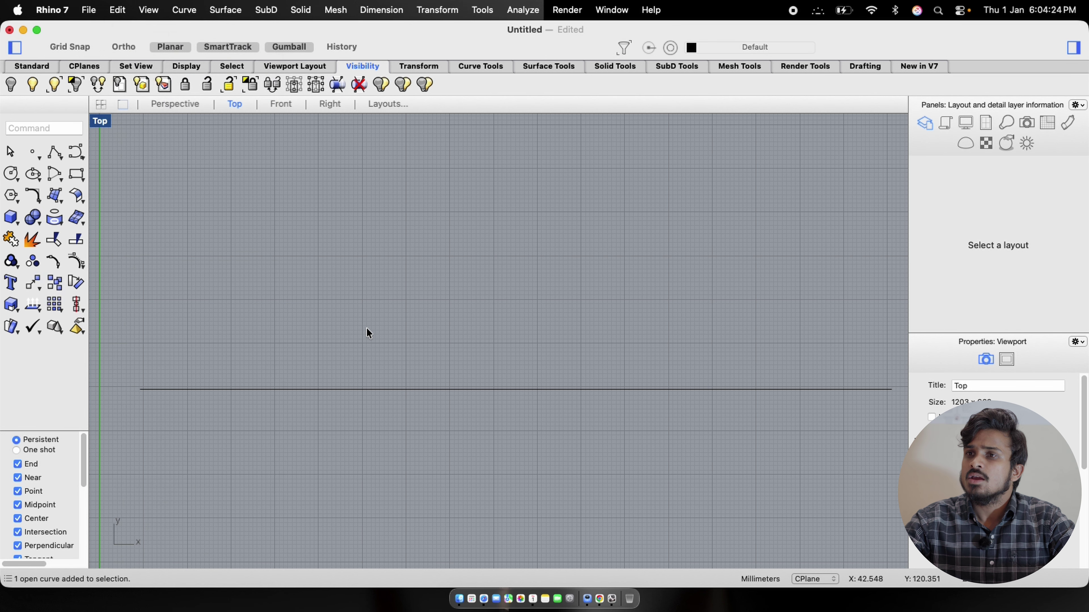
click(39, 84)
click(39, 70)
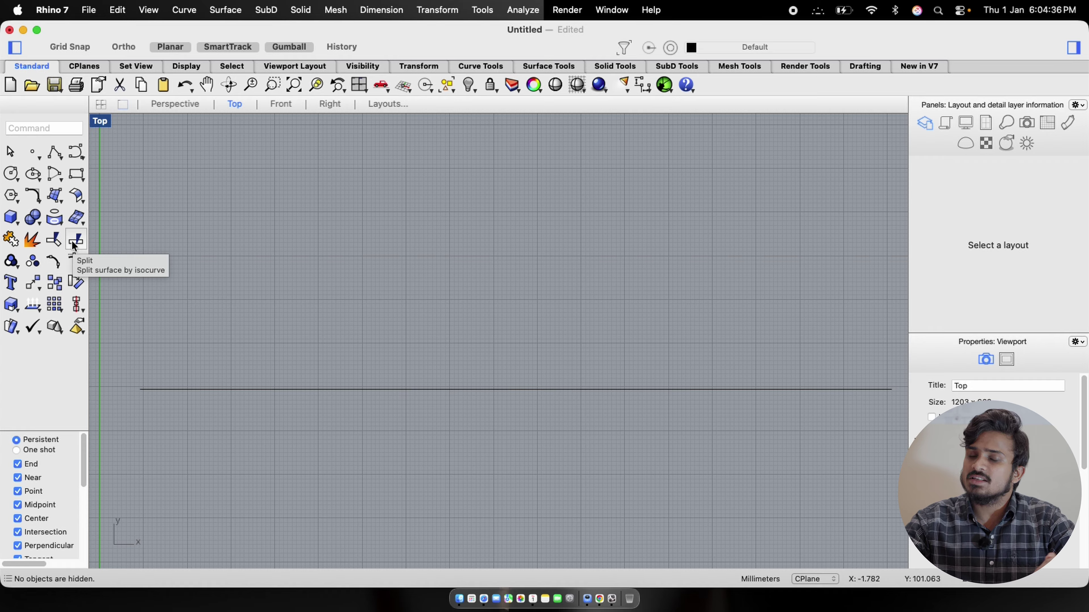
click(117, 9)
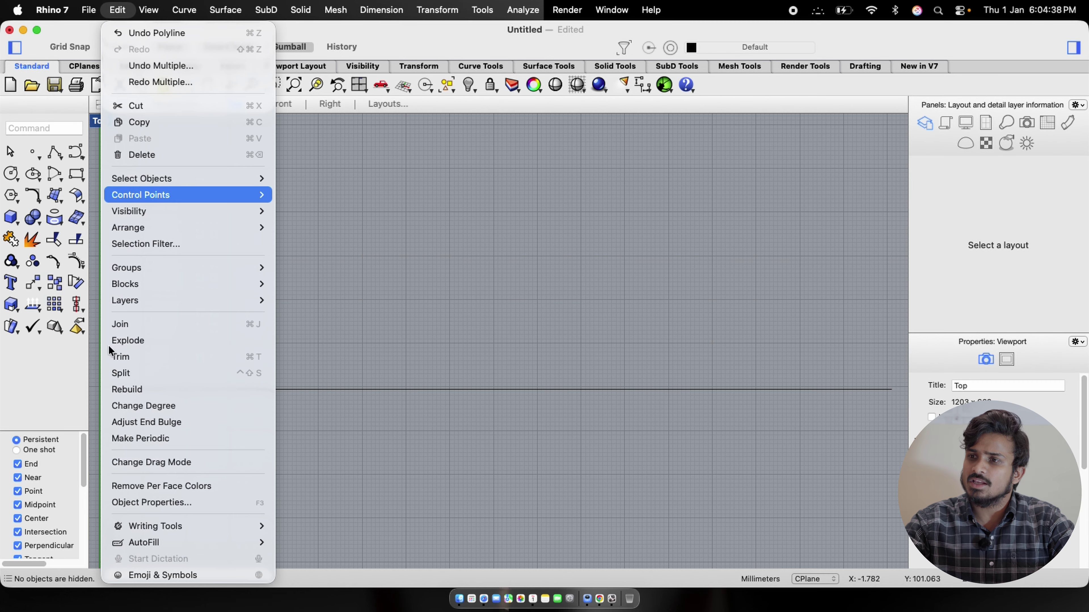
click(67, 346)
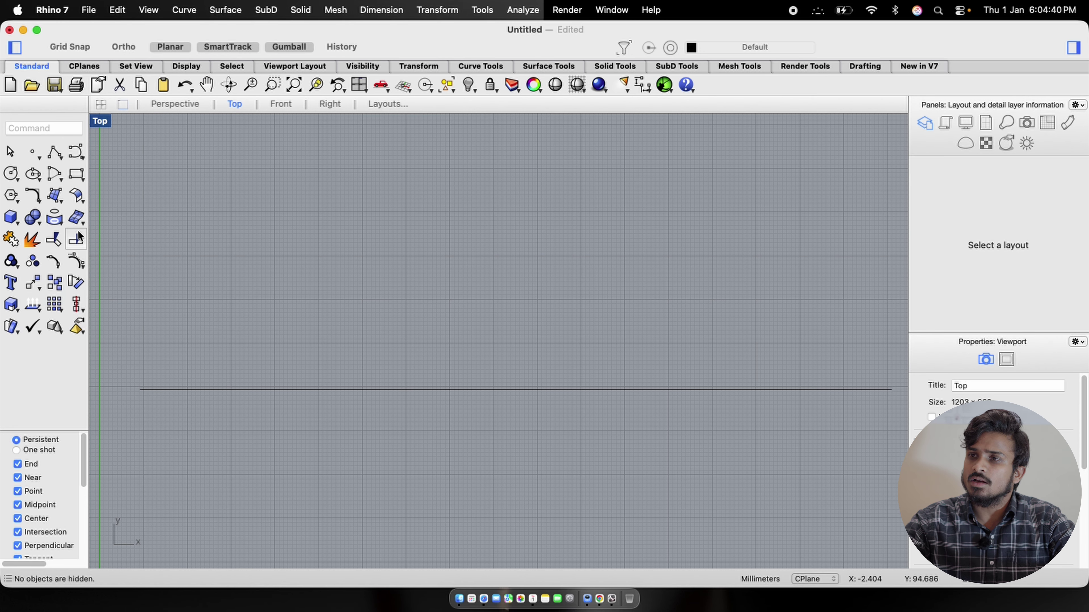
click(77, 239)
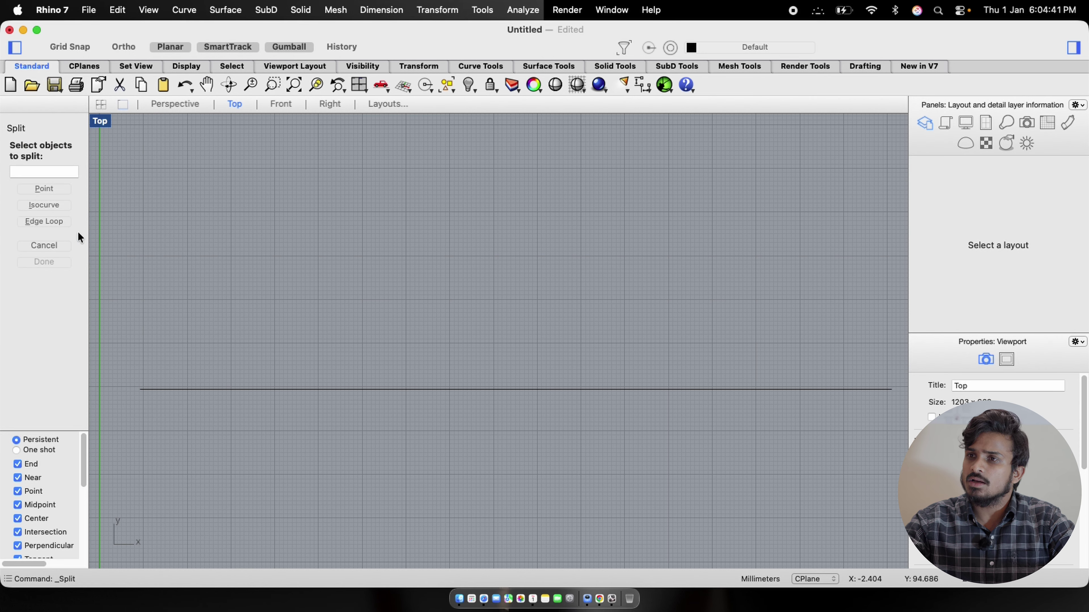
click(45, 246)
click(71, 250)
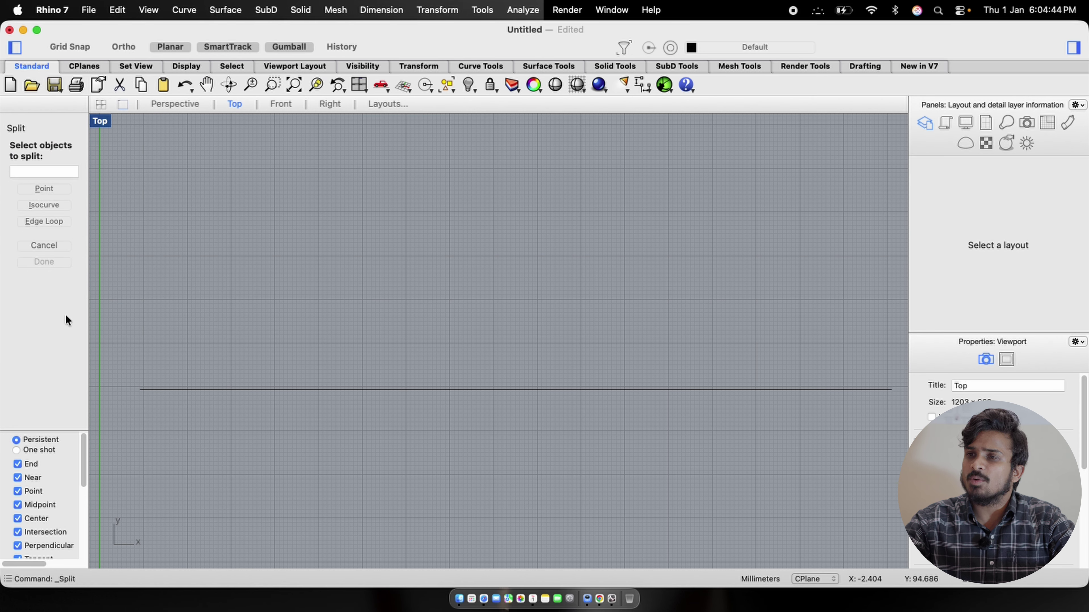
key(Escape)
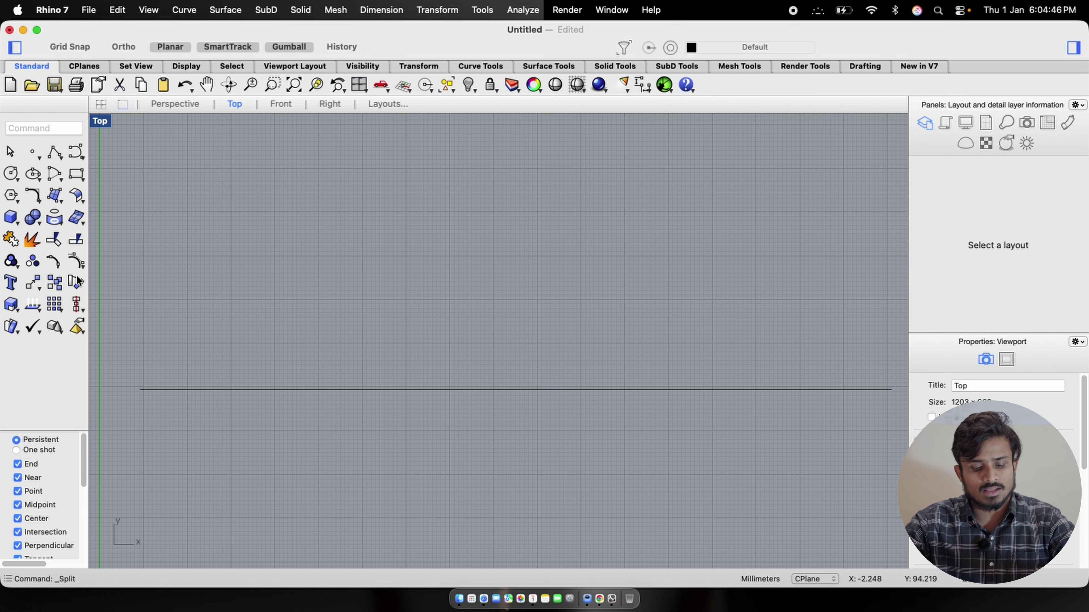
text(SPlit)
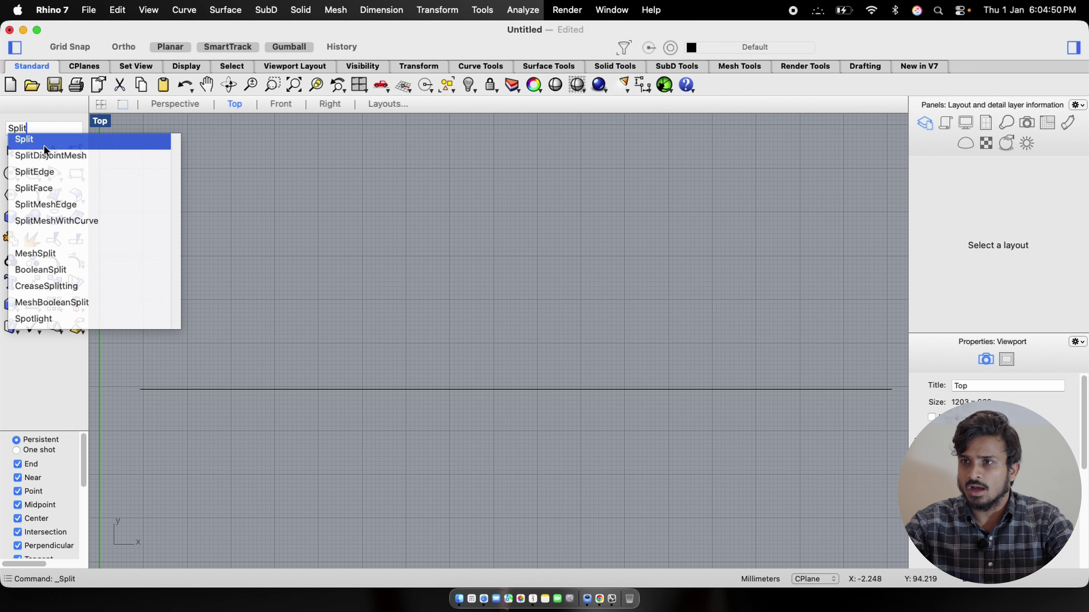
key(Escape)
- Set the display color of the horizontal line to Red
scroll(314, 288, down, 4)
right_drag(316, 219, 322, 317)
scroll(322, 316, up, 2)
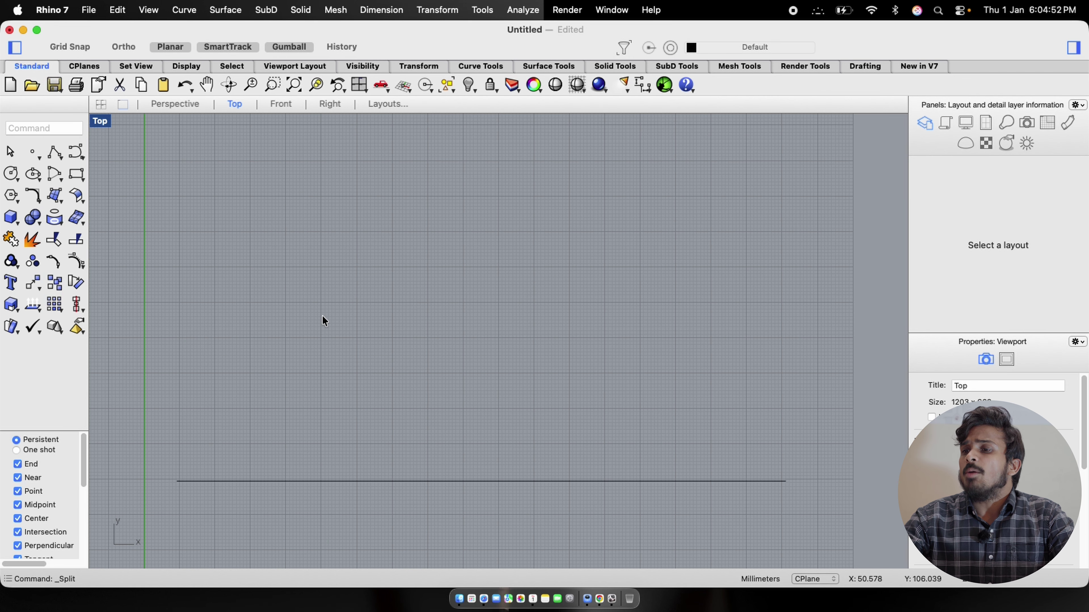
drag(485, 467, 434, 514)
right_drag(443, 465, 448, 406)
scroll(447, 404, up, 2)
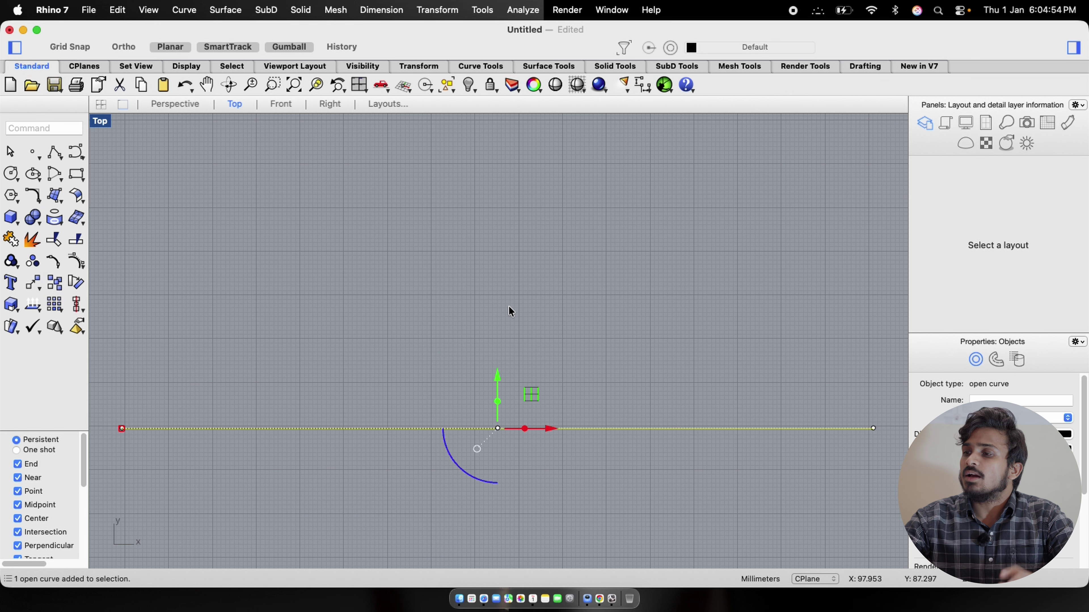
key(Escape)
drag(543, 348, 482, 472)
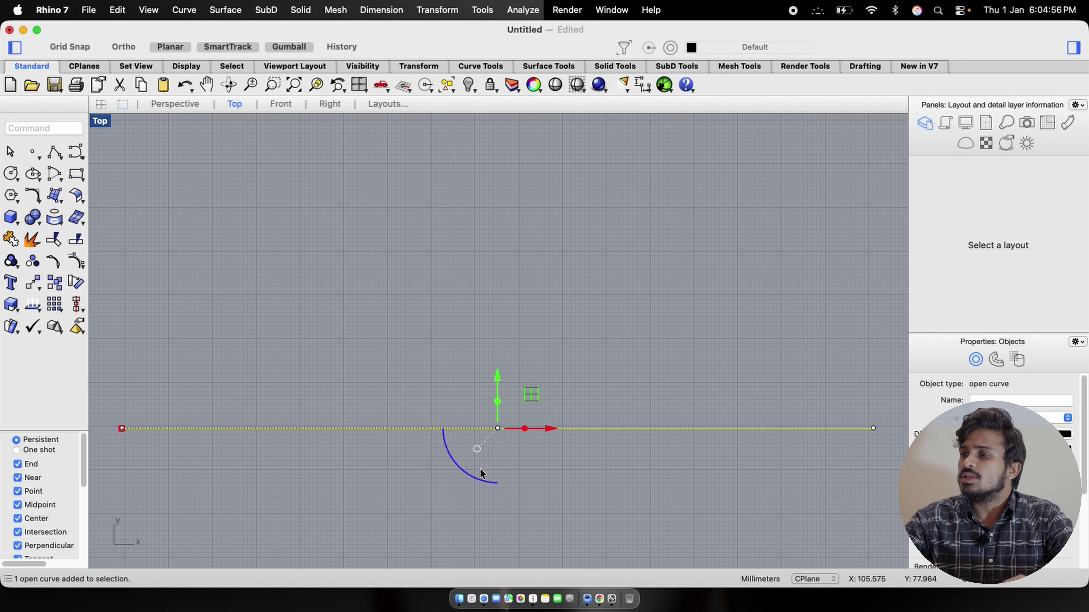
click(1069, 434)
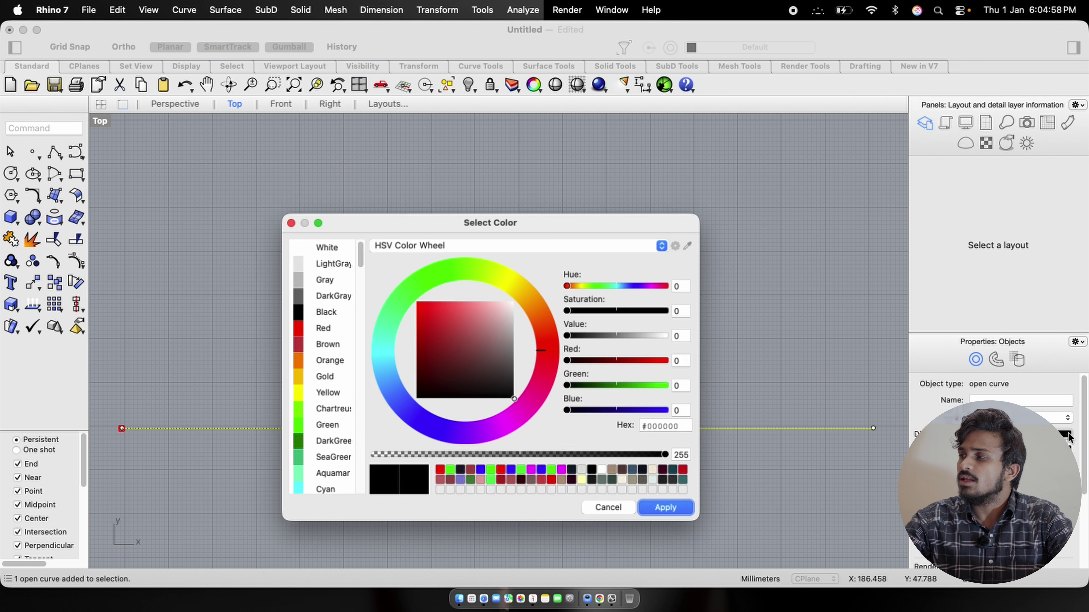
drag(450, 345, 321, 260)
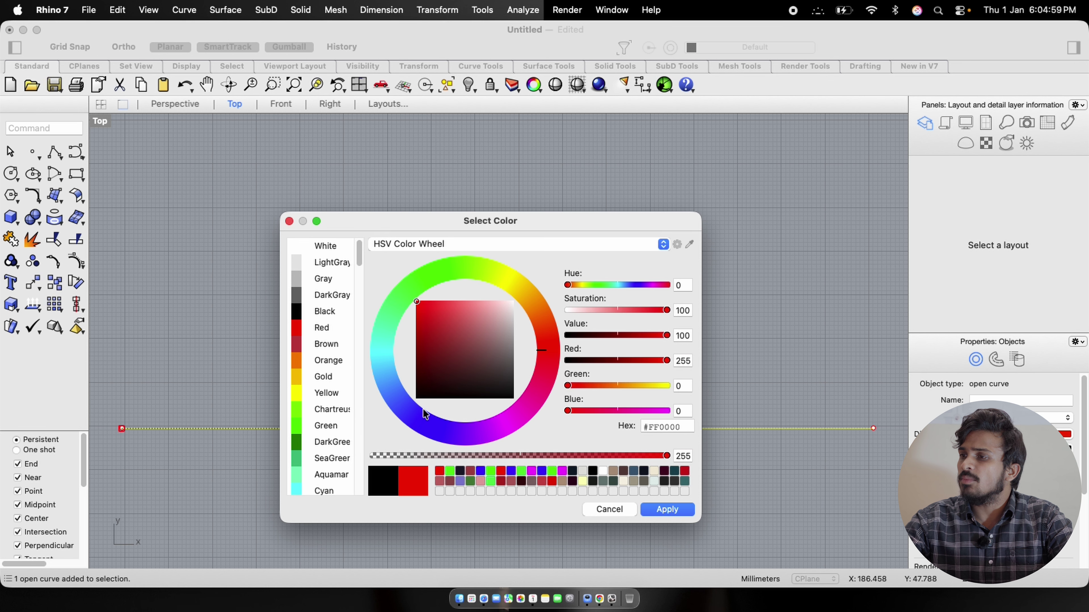
click(666, 510)
click(347, 342)
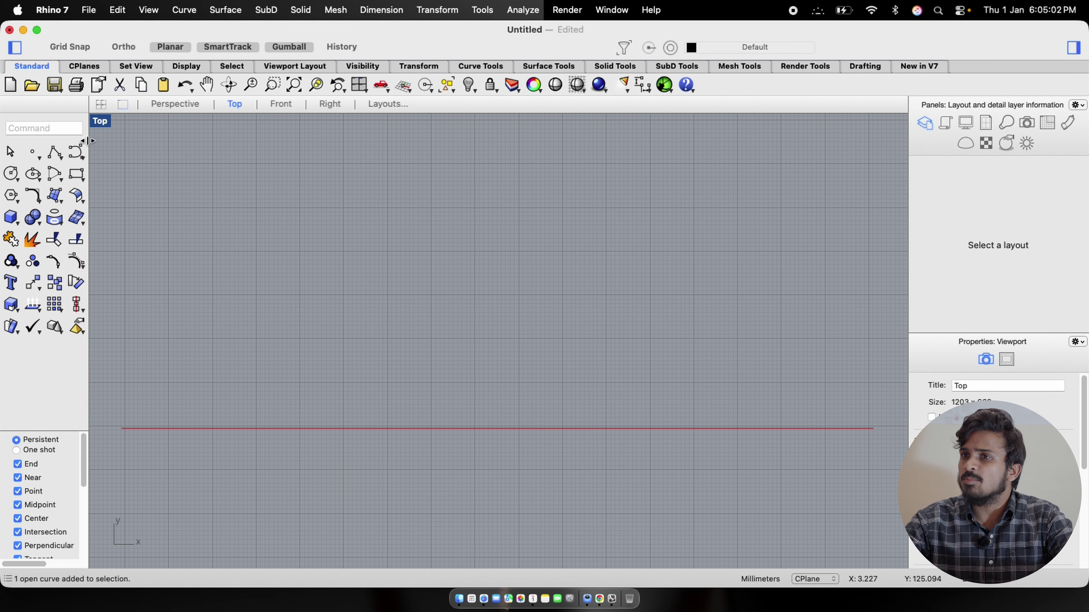
- Draw a vertical polyline segment about 60 mm long upward from the midpoint of the red line
click(57, 154)
click(496, 425)
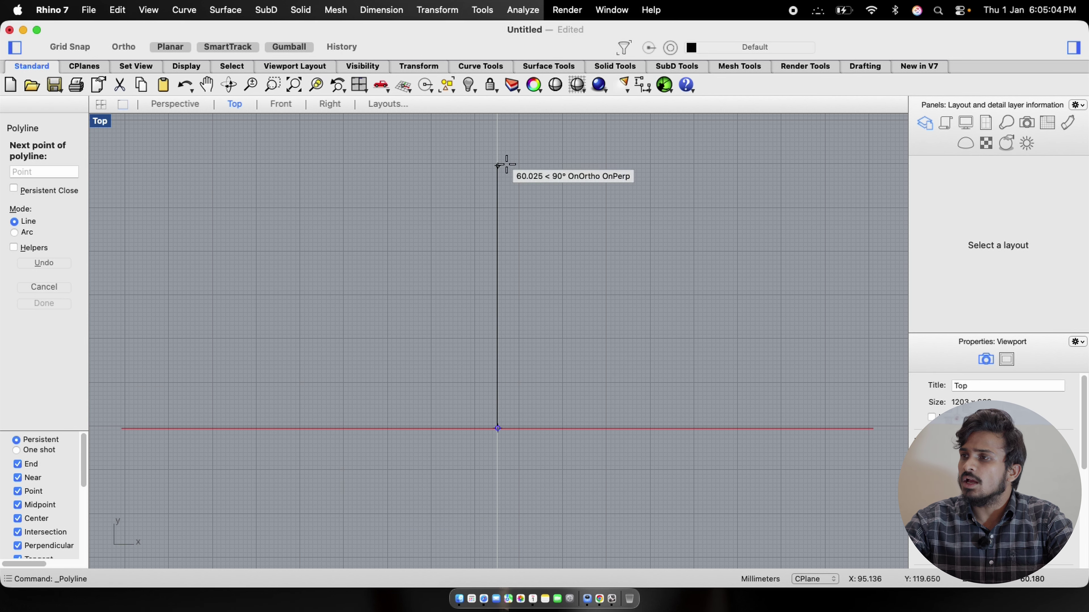
click(491, 154)
key(Return)
- Set the display color of the vertical line to DarkGreen
drag(559, 219, 475, 311)
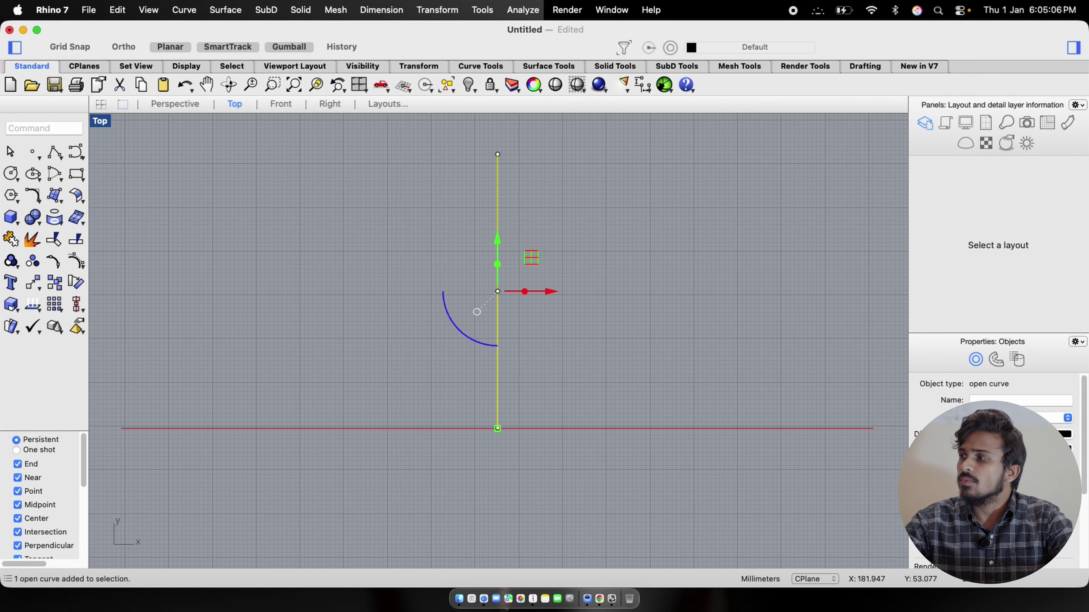
click(1066, 434)
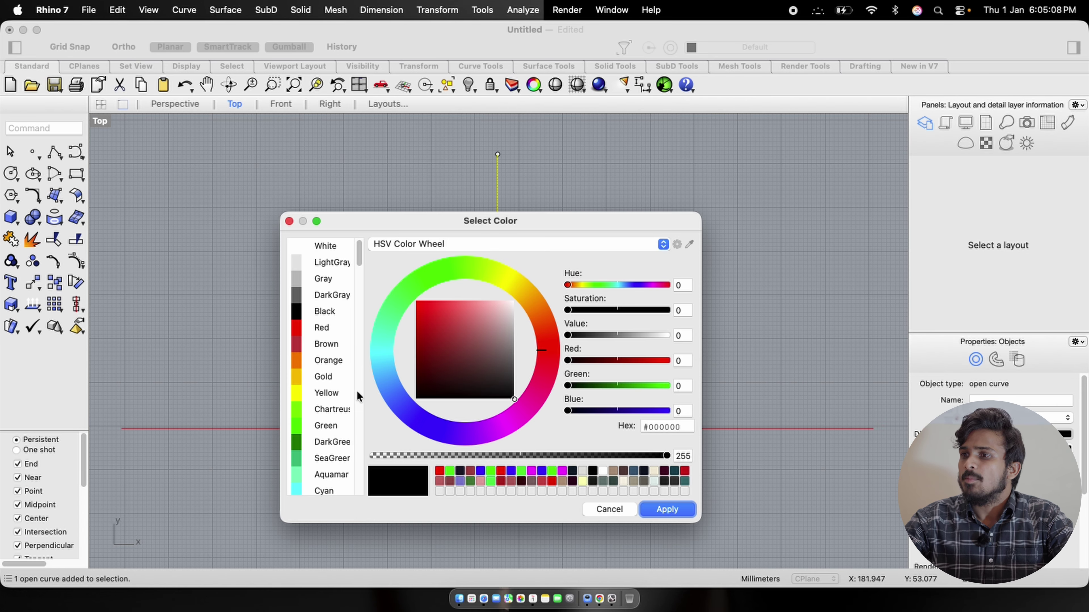
click(330, 445)
click(688, 508)
click(617, 306)
scroll(504, 316, up, 2)
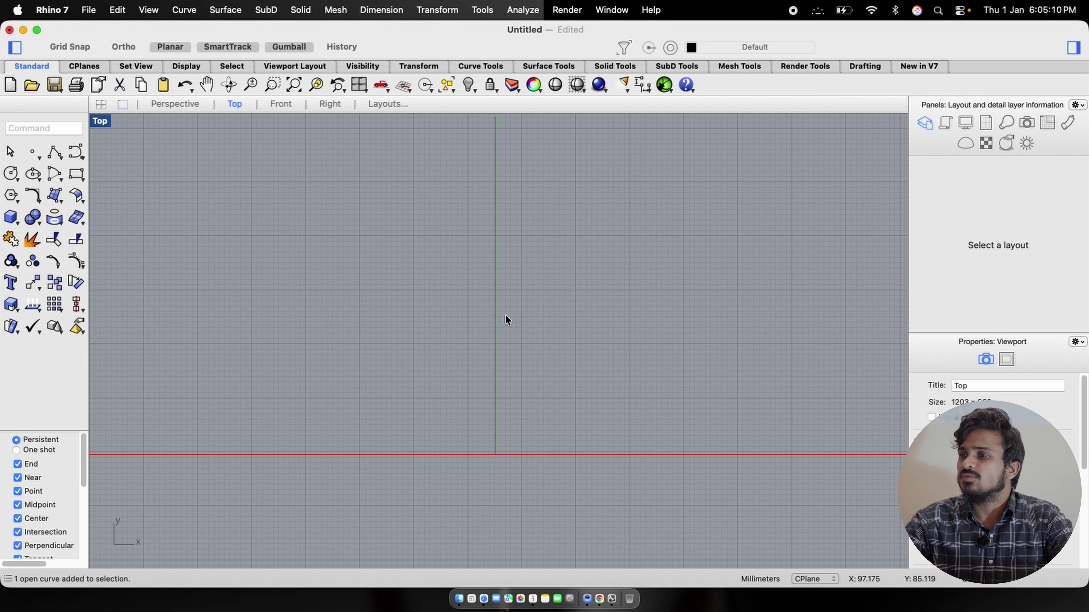
right_drag(505, 318, 531, 340)
- Try a lighter green, #4CE64C, as the vertical line's display color
click(521, 335)
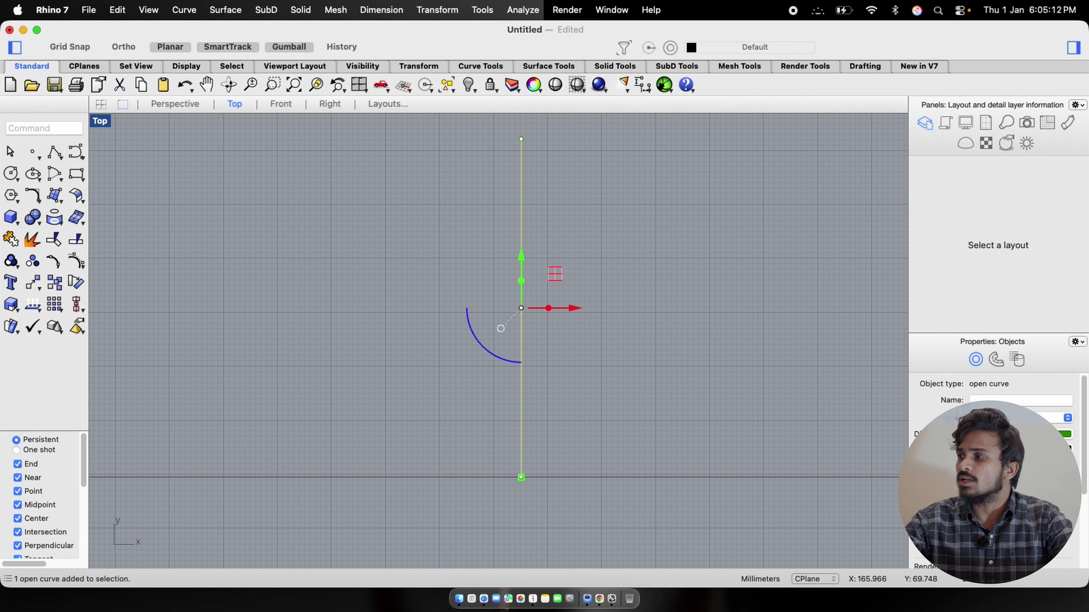
click(1066, 434)
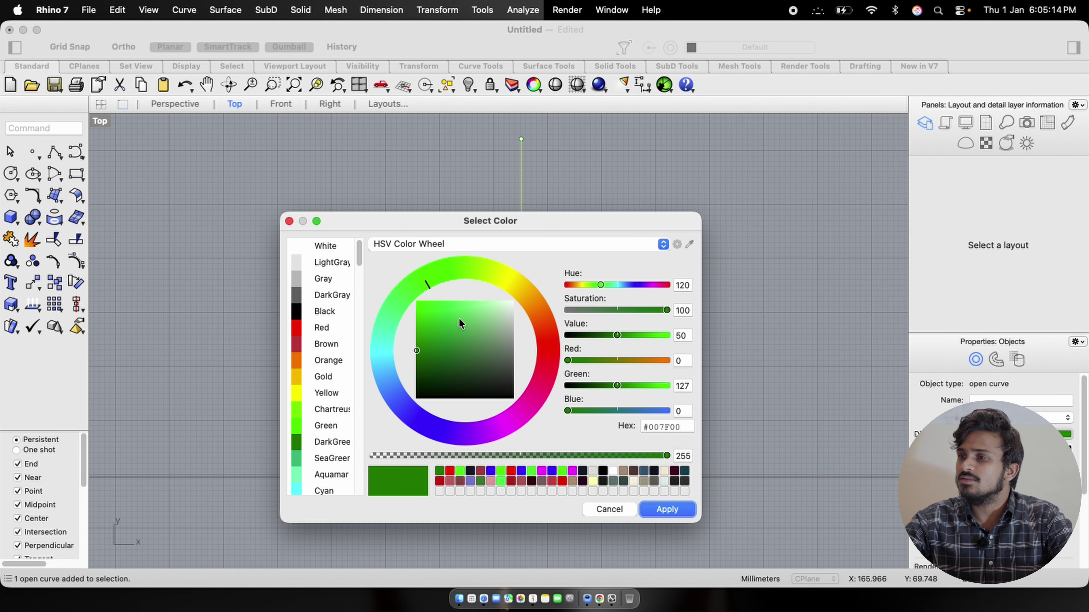
mouse_move(460, 324)
mouse_down()
mouse_move(445, 324)
mouse_move(442, 304)
mouse_move(449, 311)
mouse_up()
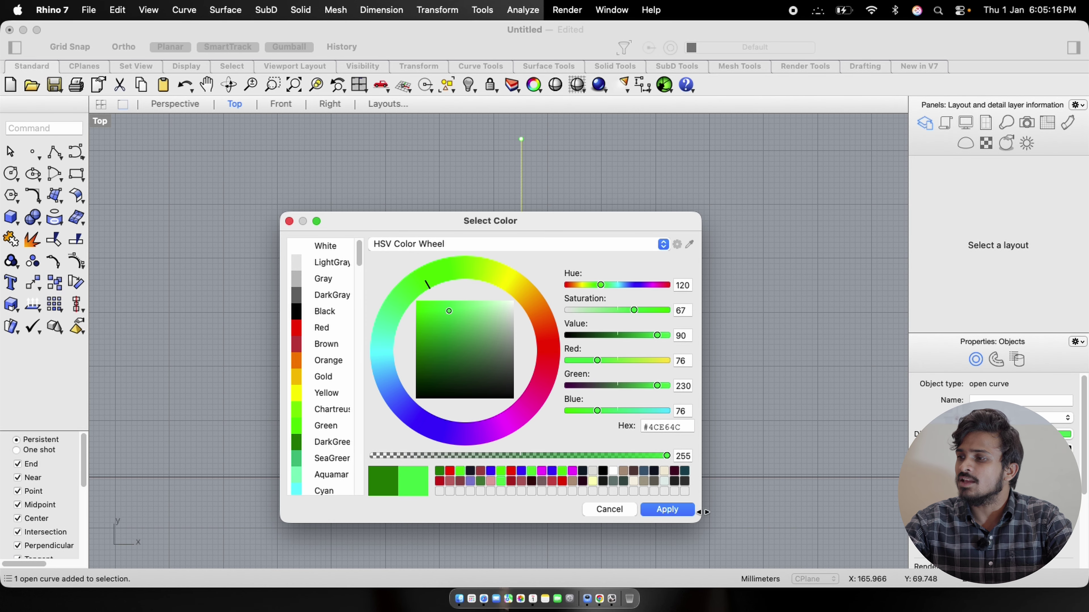
click(681, 512)
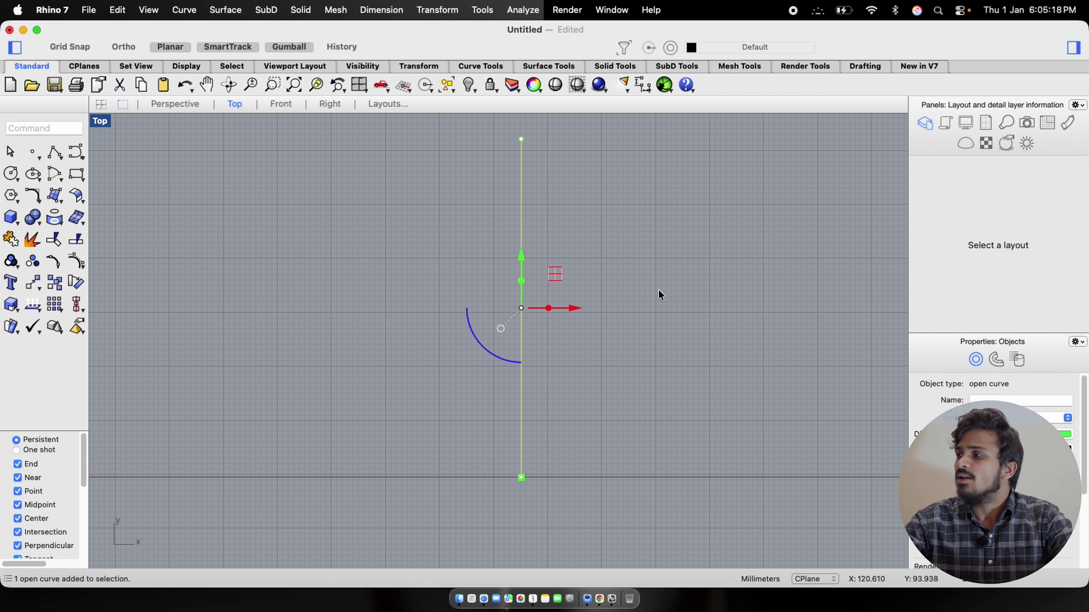
- Return the vertical line's display color to the dark green #007F00 from the recent color swatches
click(1064, 434)
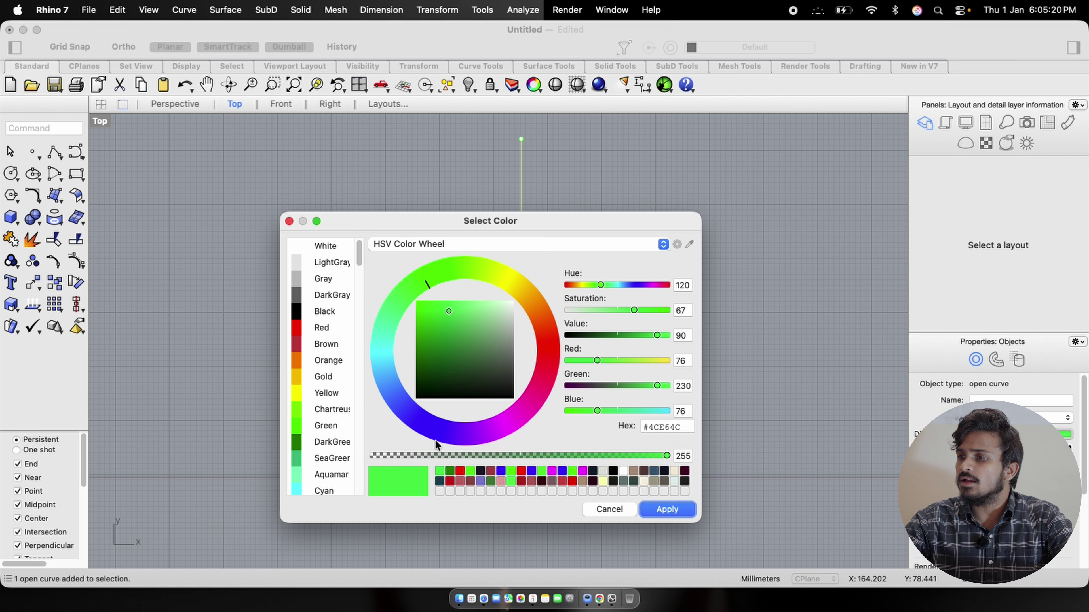
click(450, 471)
click(686, 512)
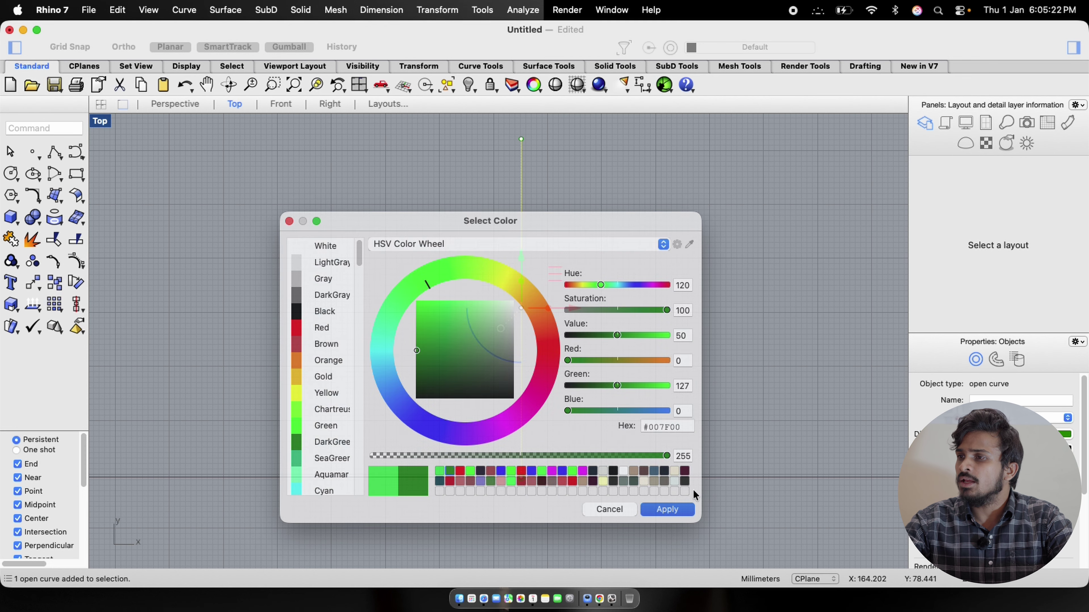
click(652, 355)
drag(609, 258, 414, 317)
click(441, 315)
drag(667, 295, 429, 535)
click(434, 379)
drag(613, 326, 396, 406)
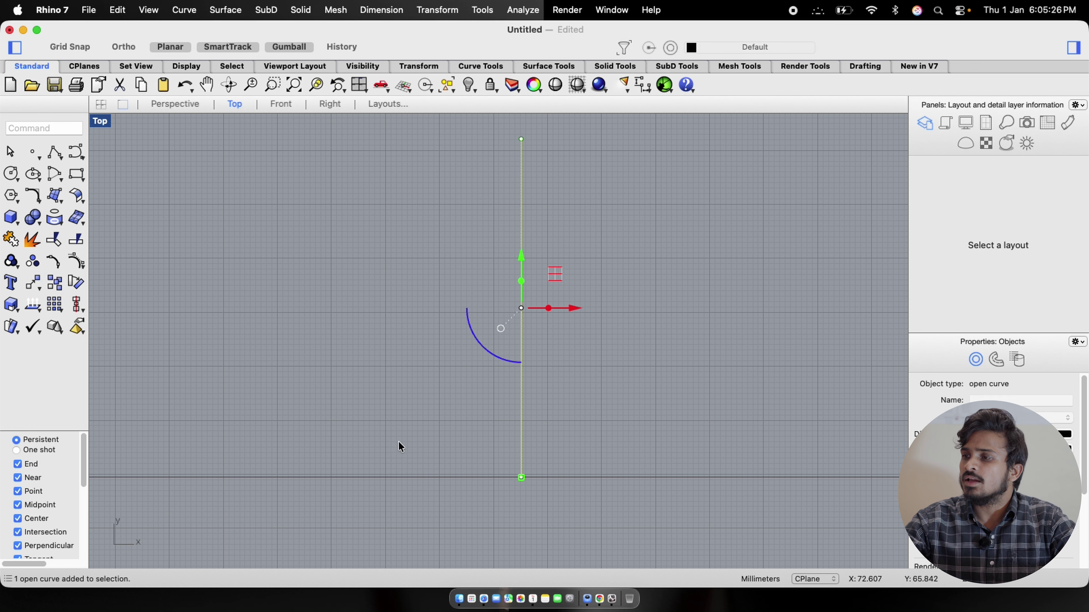
click(413, 505)
drag(657, 401, 603, 542)
drag(624, 316, 403, 349)
click(684, 233)
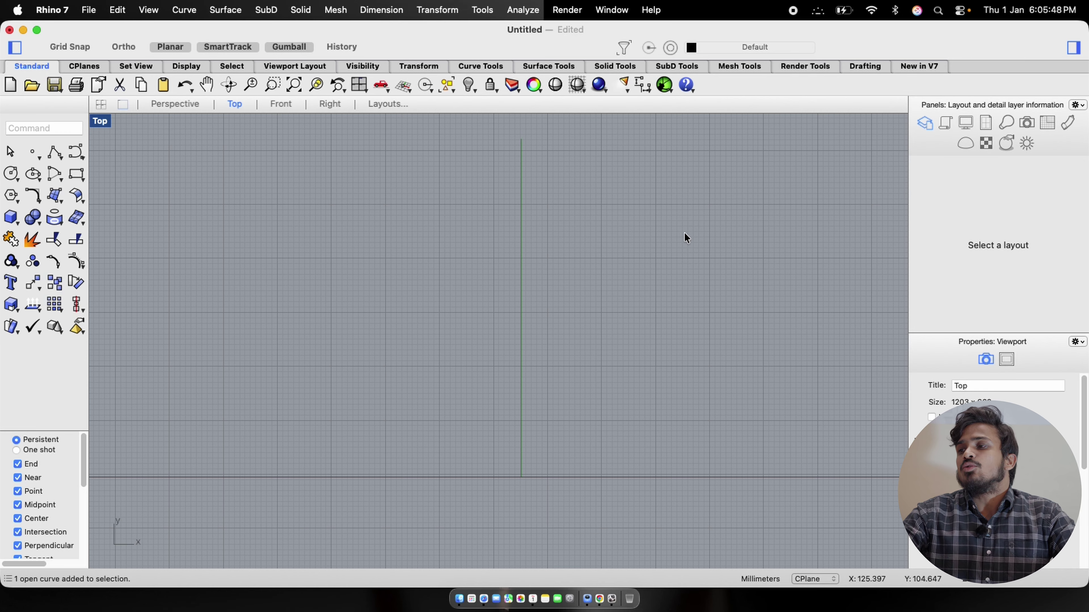
- Split the red horizontal line using the green vertical line as the cutting object
right_drag(882, 256, 802, 253)
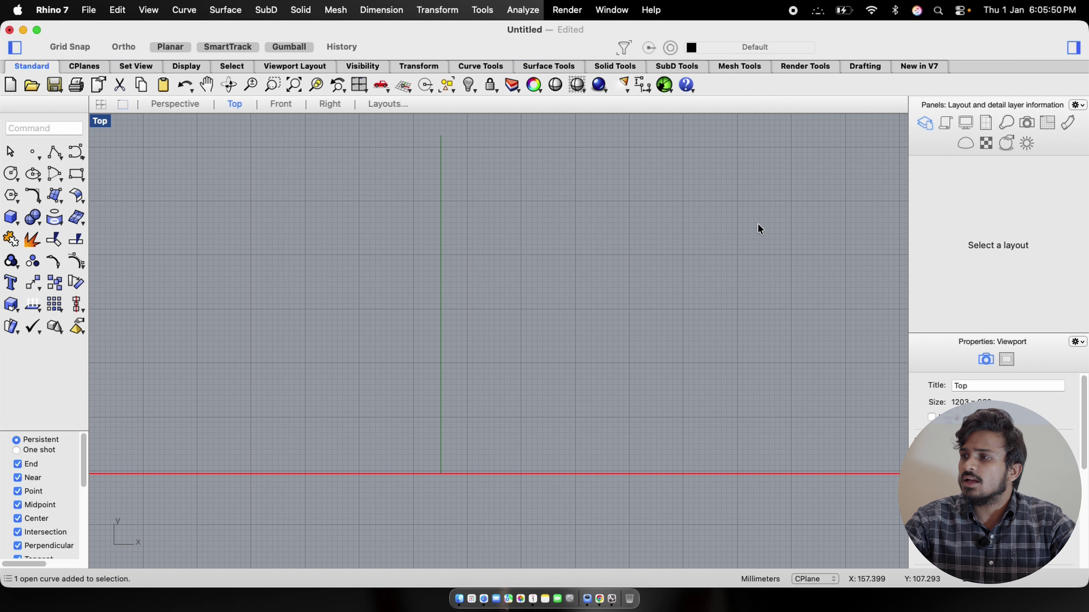
drag(661, 375, 607, 488)
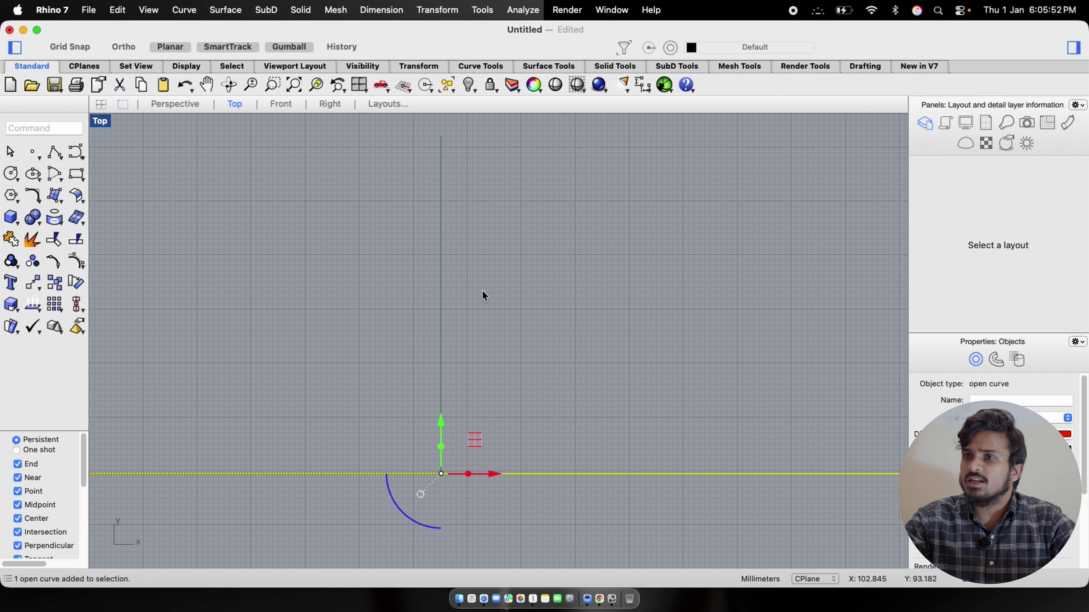
text(SP)
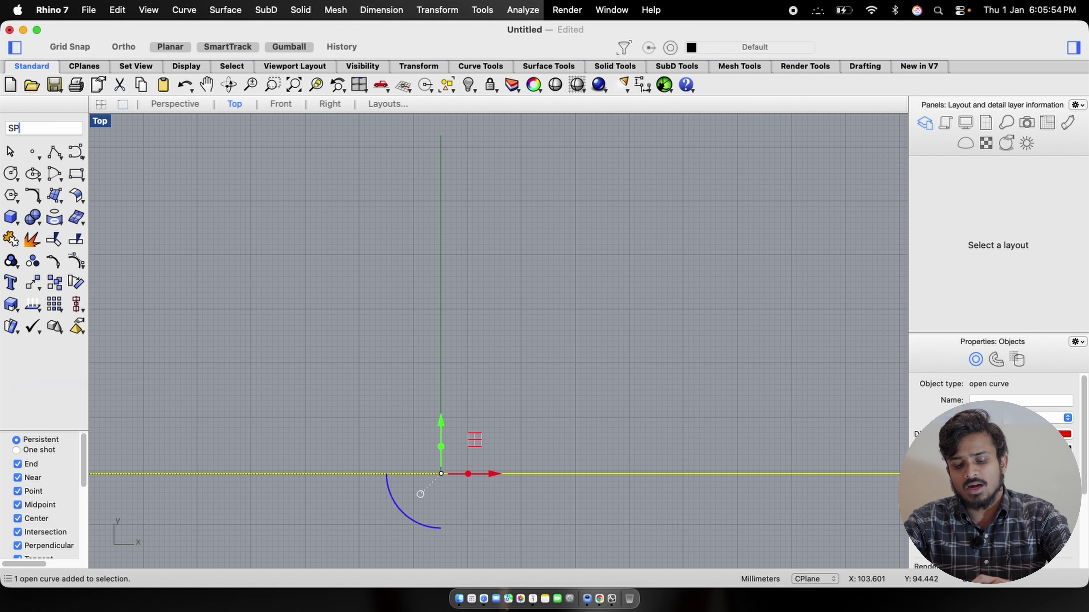
text(lit)
key(Return)
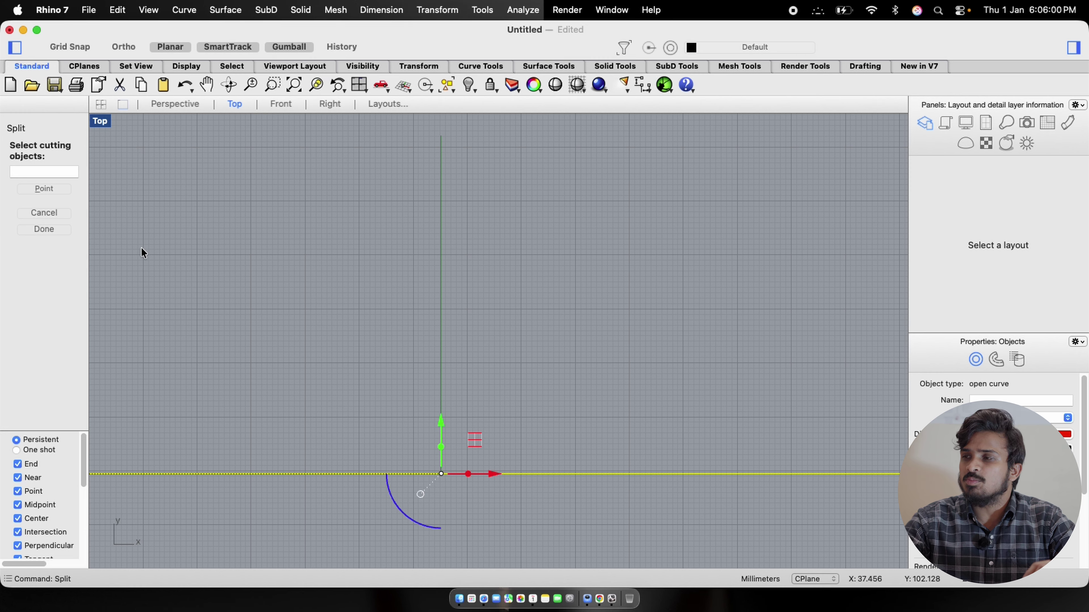
drag(565, 194, 395, 257)
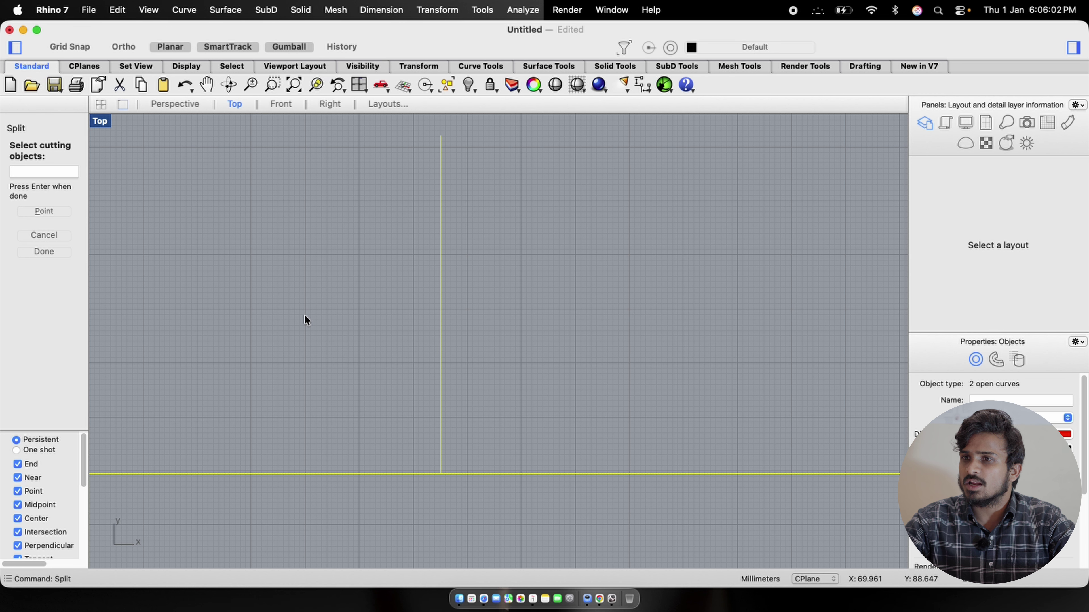
key(Return)
- Select the two halves of the red line in turn to check that each is a separate curve
drag(357, 312, 301, 501)
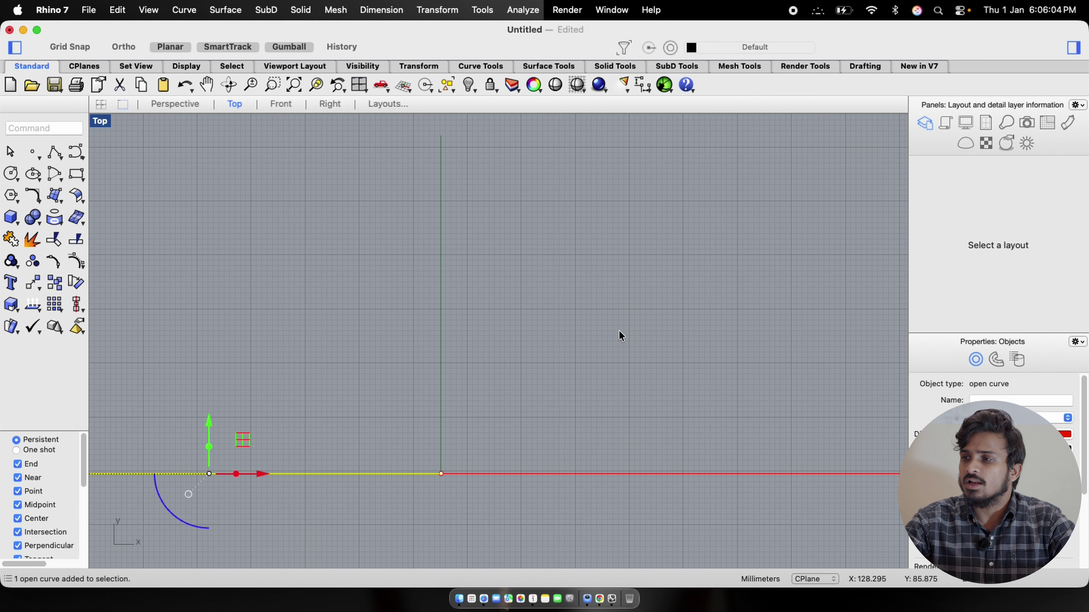
drag(619, 331, 529, 522)
click(508, 403)
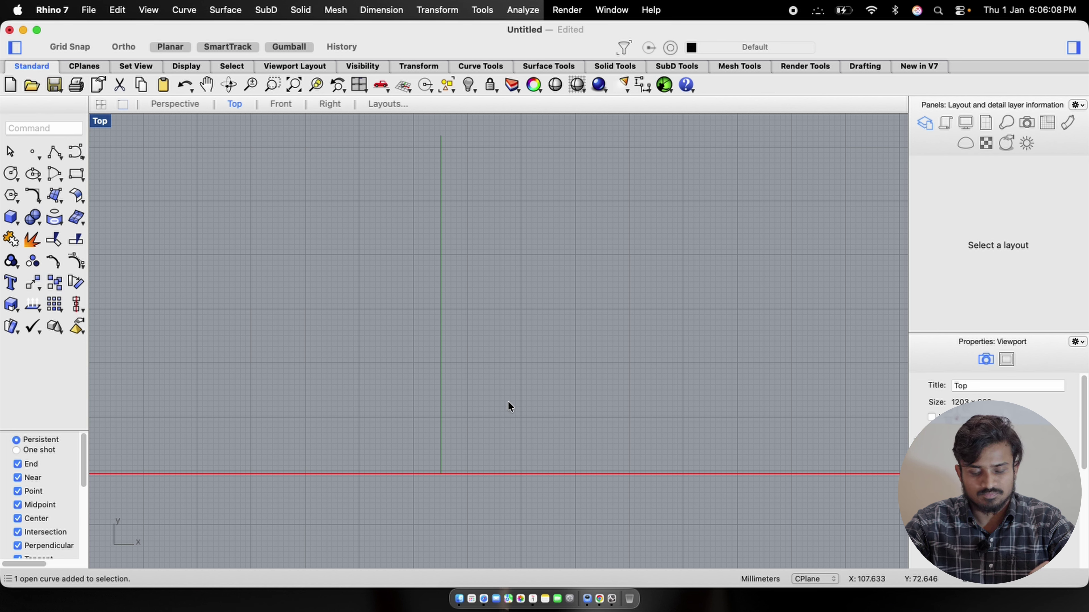
drag(527, 302, 480, 520)
drag(391, 401, 354, 531)
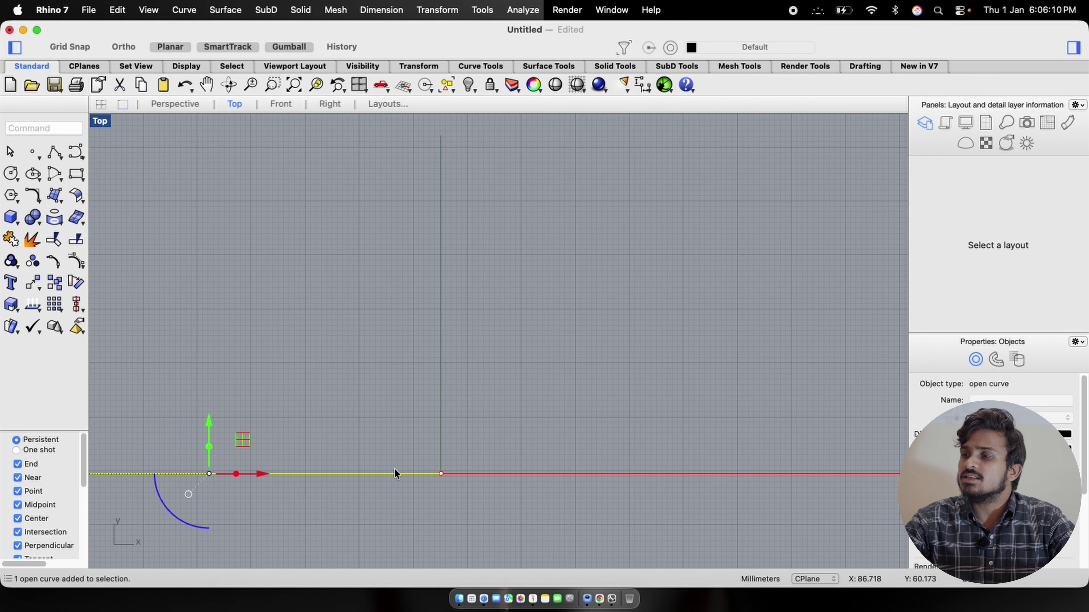
drag(511, 297, 324, 521)
drag(690, 299, 607, 478)
- Delete the green vertical line and both halves of the red line
drag(509, 319, 323, 391)
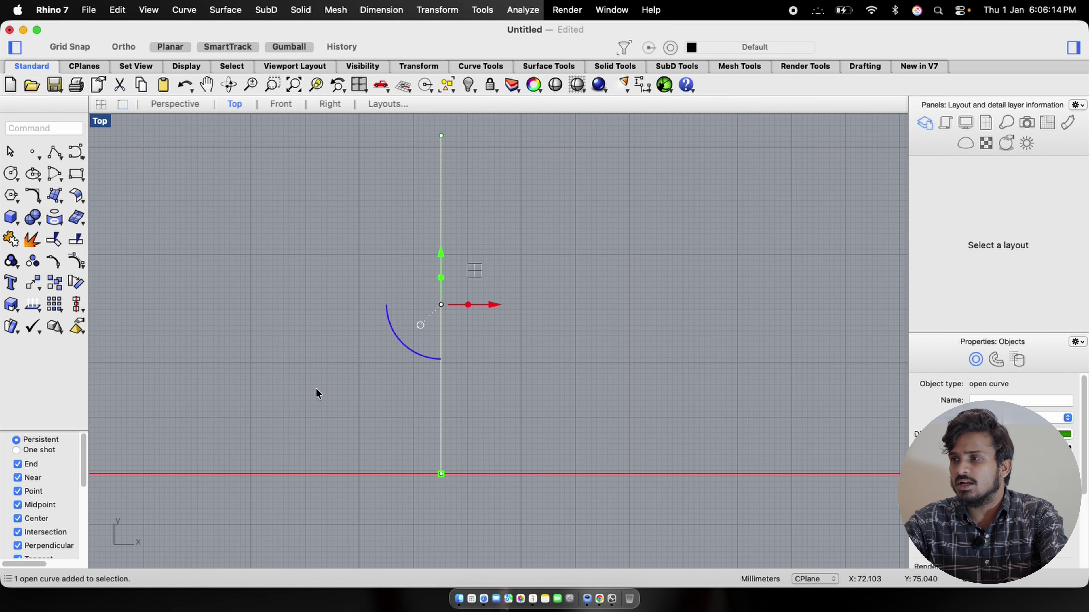
key(Delete)
drag(588, 332, 357, 524)
key(Delete)
- Draw a large, rounded closed curve as an interpolated curve of degree 3 with Chord knots, ending at its start point
click(54, 155)
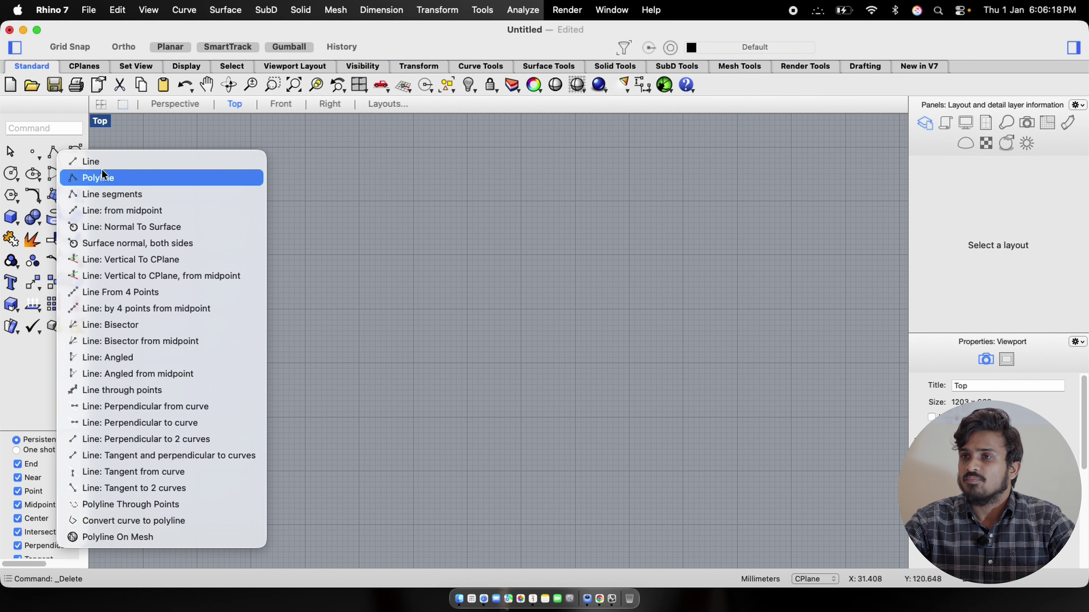
click(121, 157)
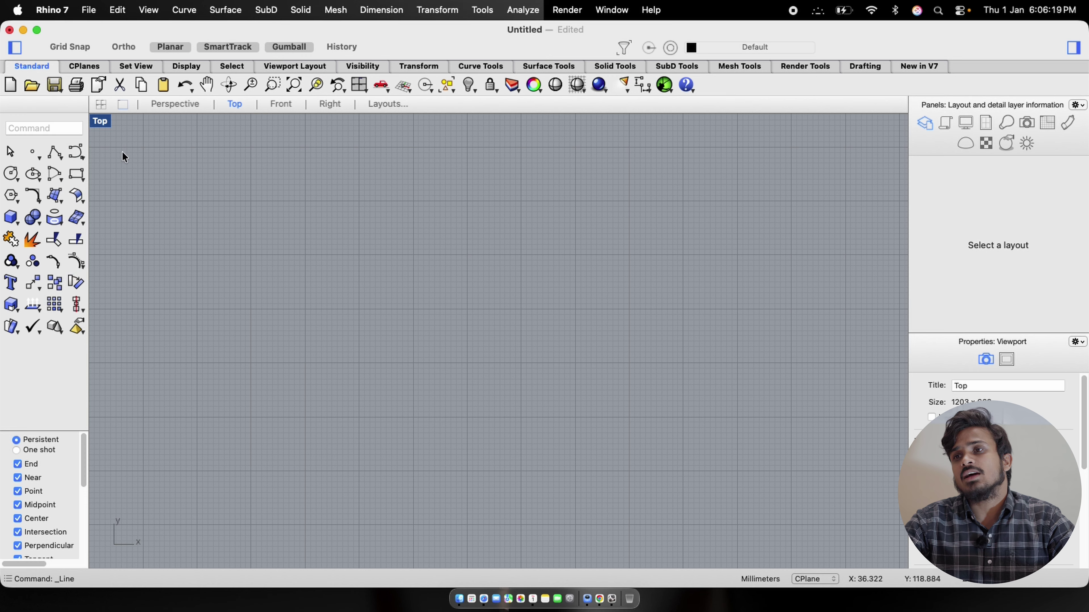
click(78, 152)
click(155, 189)
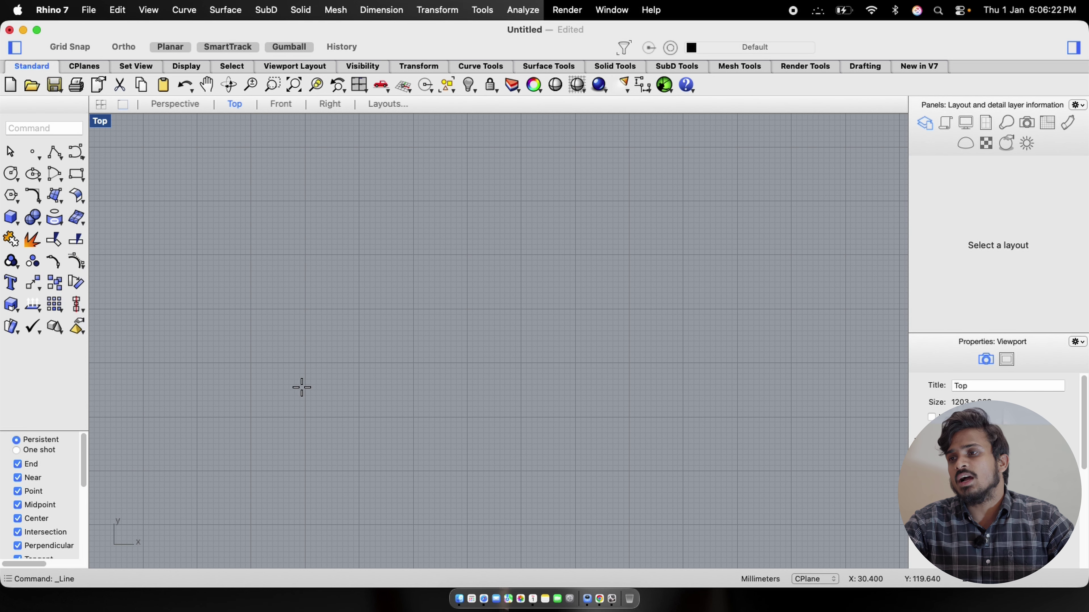
click(299, 391)
click(199, 183)
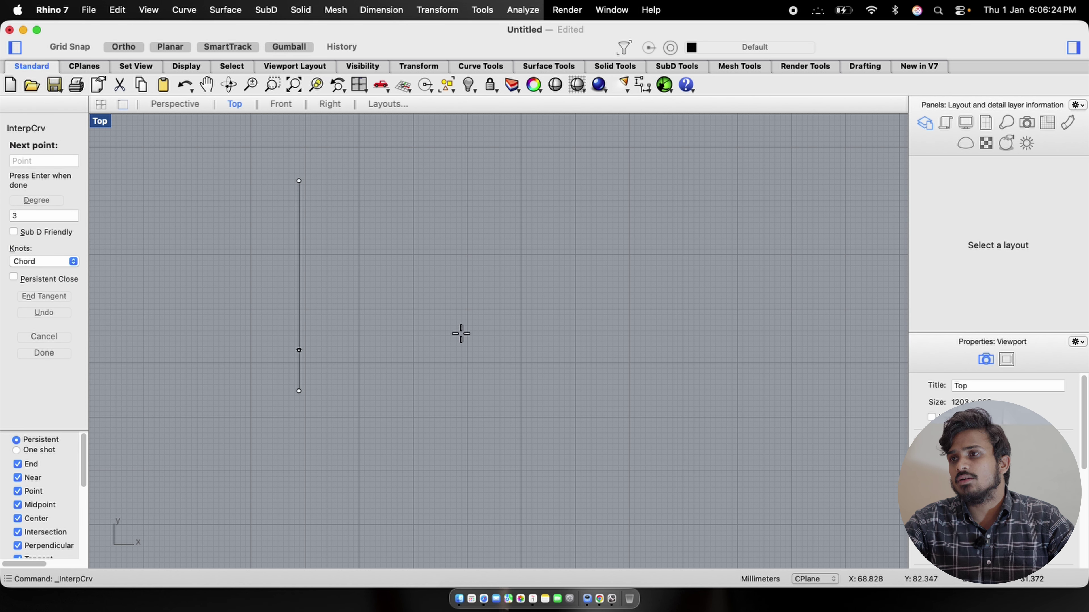
click(588, 240)
click(783, 522)
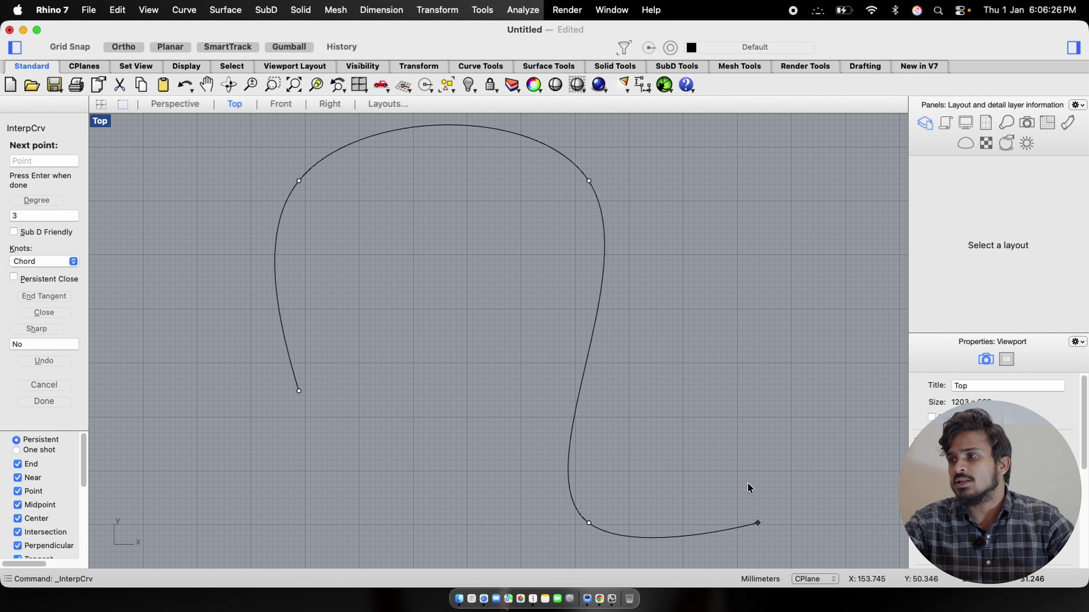
click(395, 478)
click(299, 391)
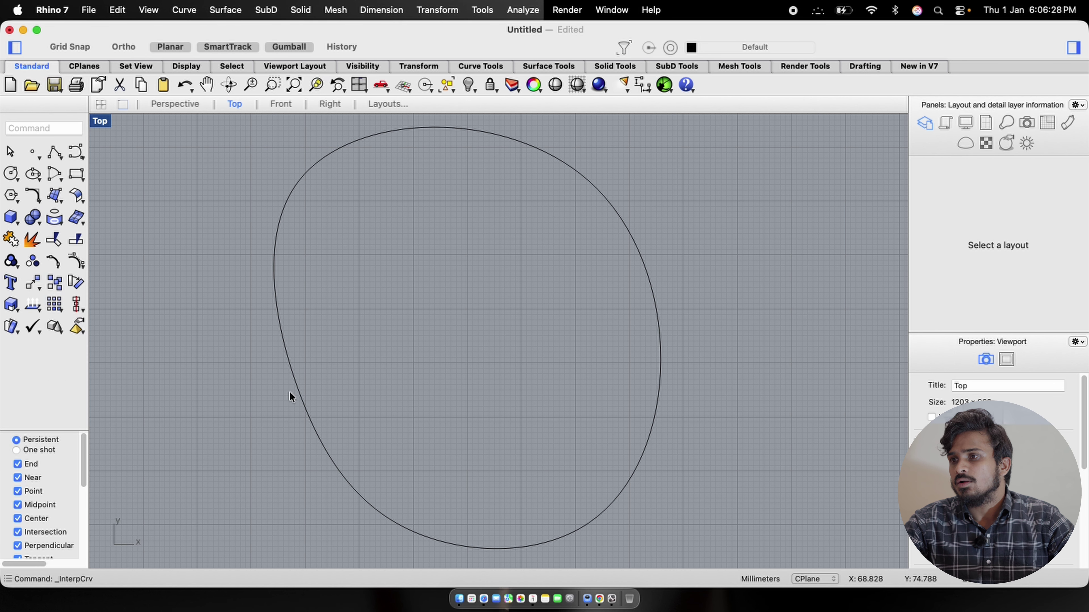
- Select the closed curve to examine its shape and control points, and clear the selection
drag(427, 298, 215, 418)
scroll(387, 358, up, 4)
scroll(425, 343, down, 8)
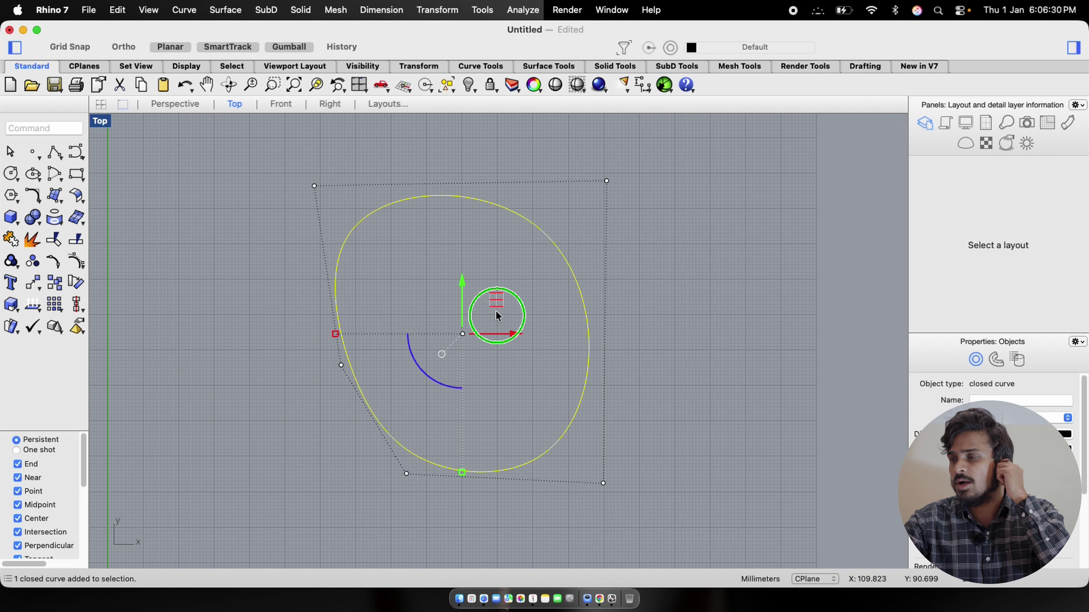
right_drag(496, 316, 496, 362)
click(550, 323)
click(565, 286)
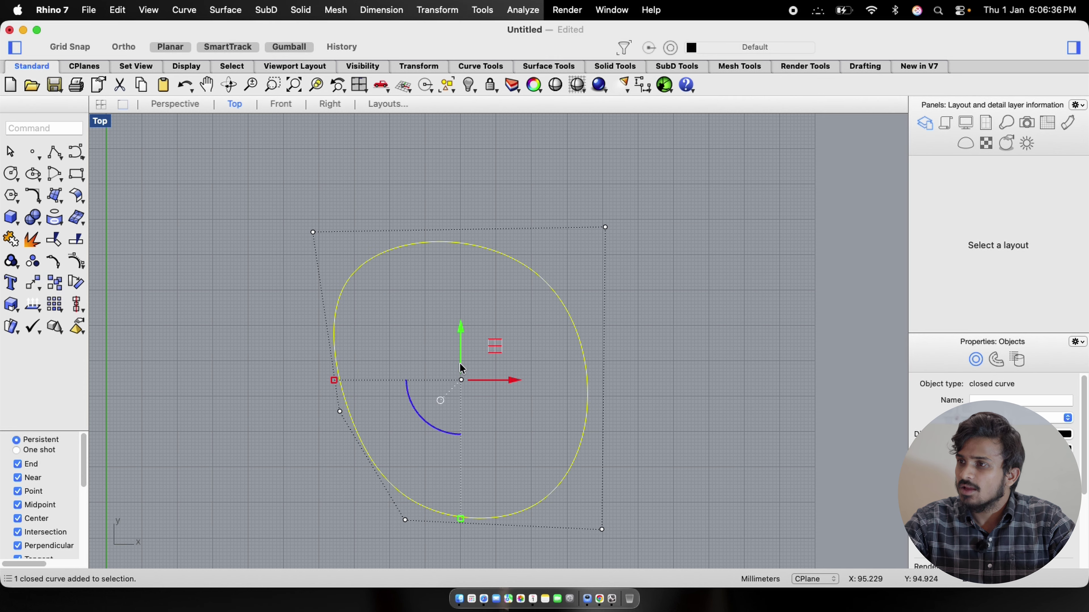
scroll(471, 361, up, 3)
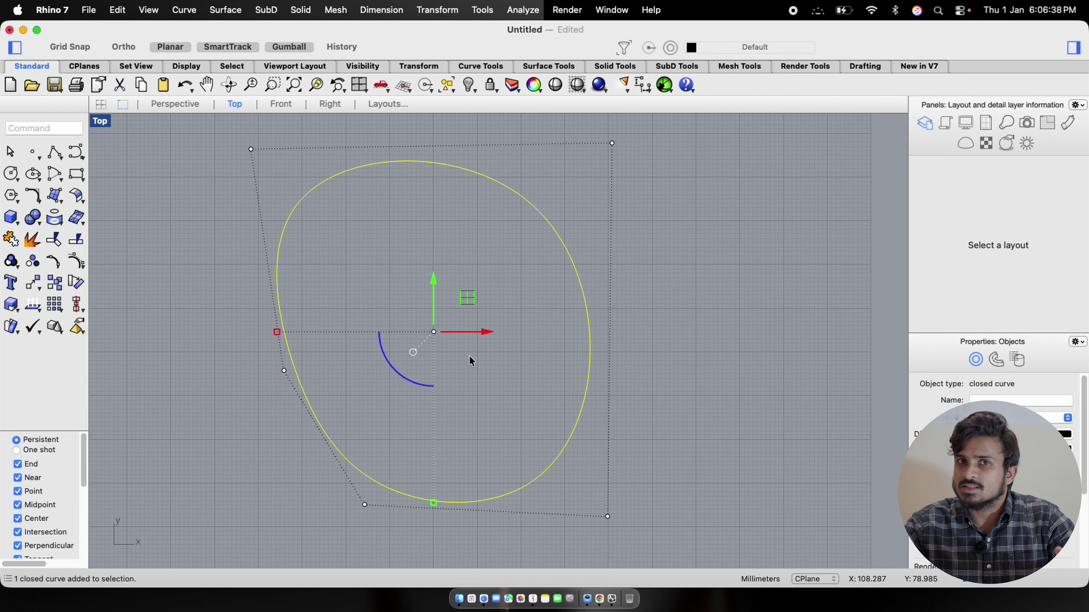
click(694, 330)
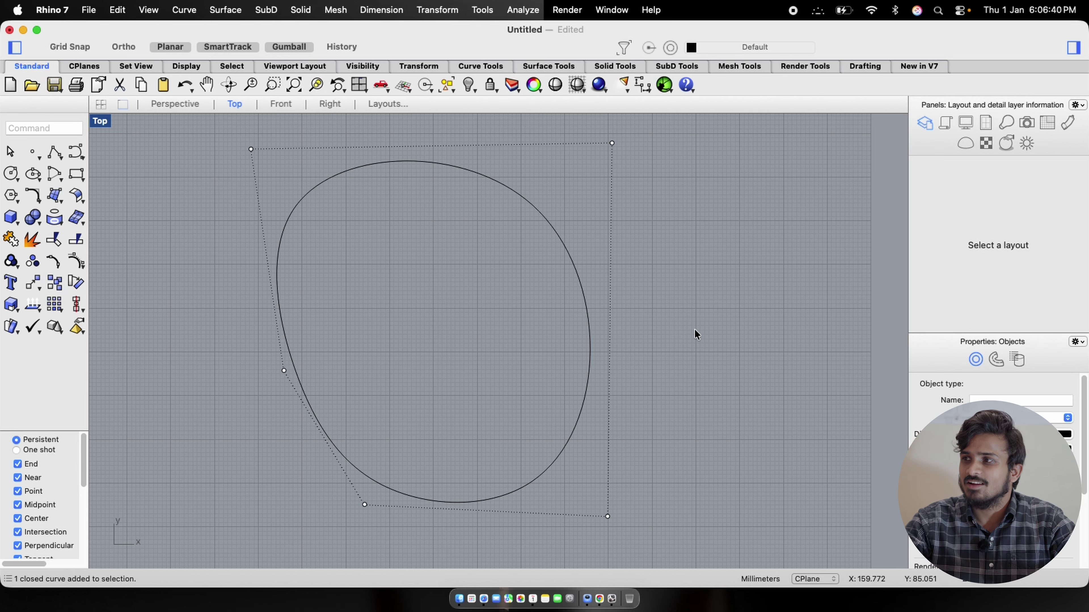
drag(713, 193, 495, 197)
right_drag(420, 273, 455, 270)
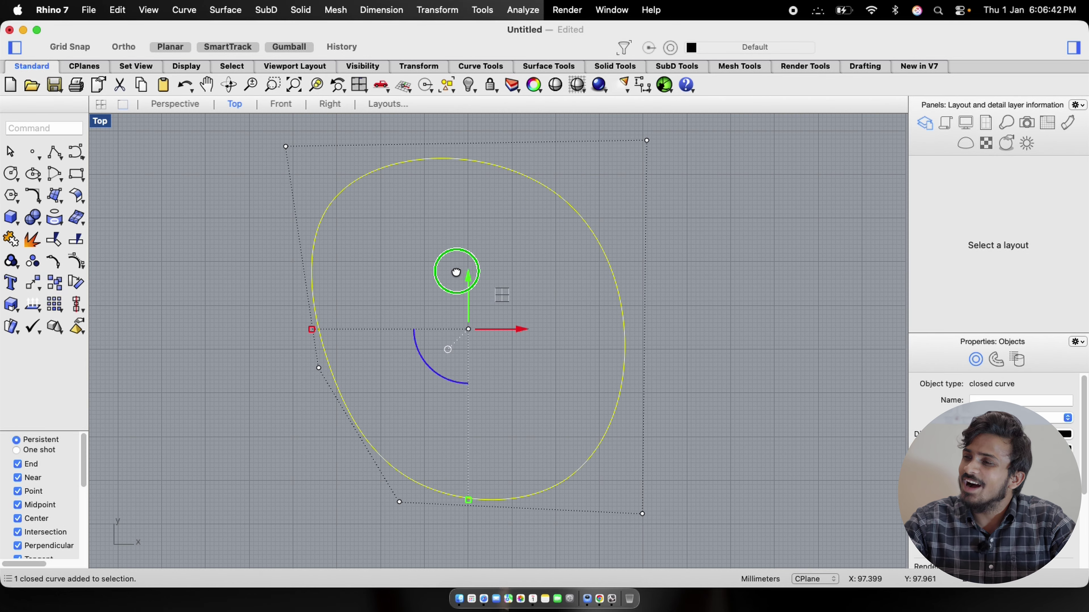
drag(708, 261, 566, 288)
key(Escape)
- Draw a nearly horizontal polyline segment from the closed curve's left edge across its middle to beyond its right edge
click(54, 153)
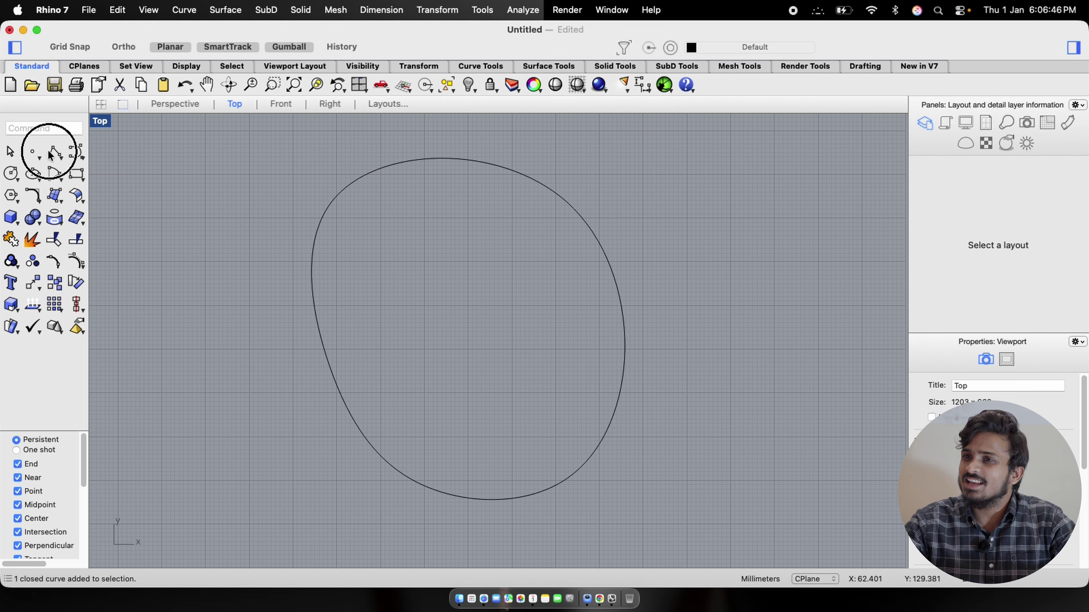
click(318, 325)
click(760, 328)
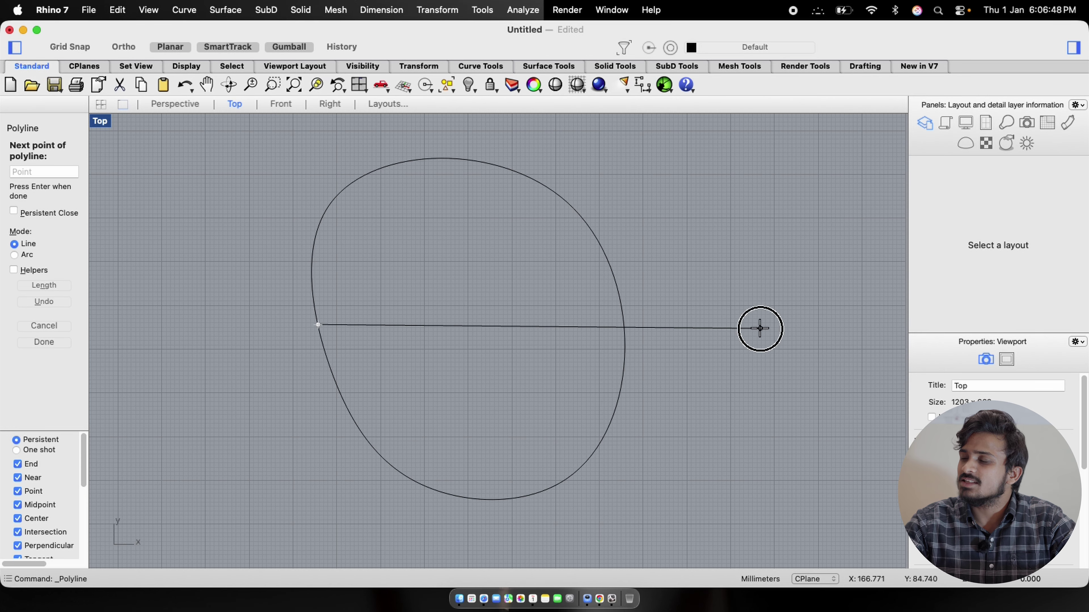
key(Return)
drag(792, 213, 600, 399)
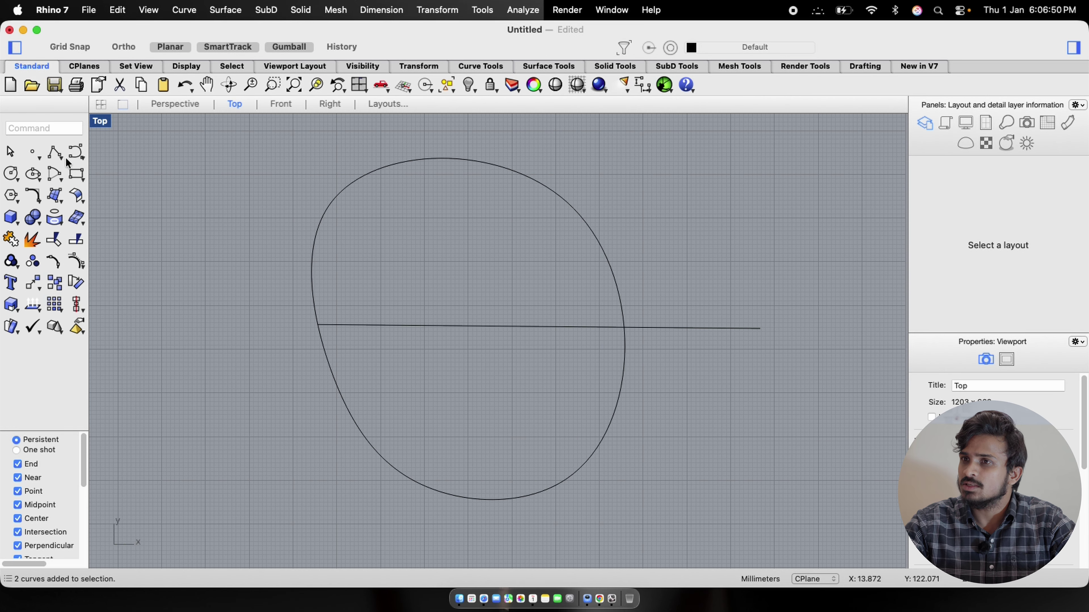
- Draw two slanted single-segment polylines, one crossing the closed curve's upper-right edge and one crossing its lower-left edge
click(56, 154)
click(575, 158)
click(432, 239)
key(Return)
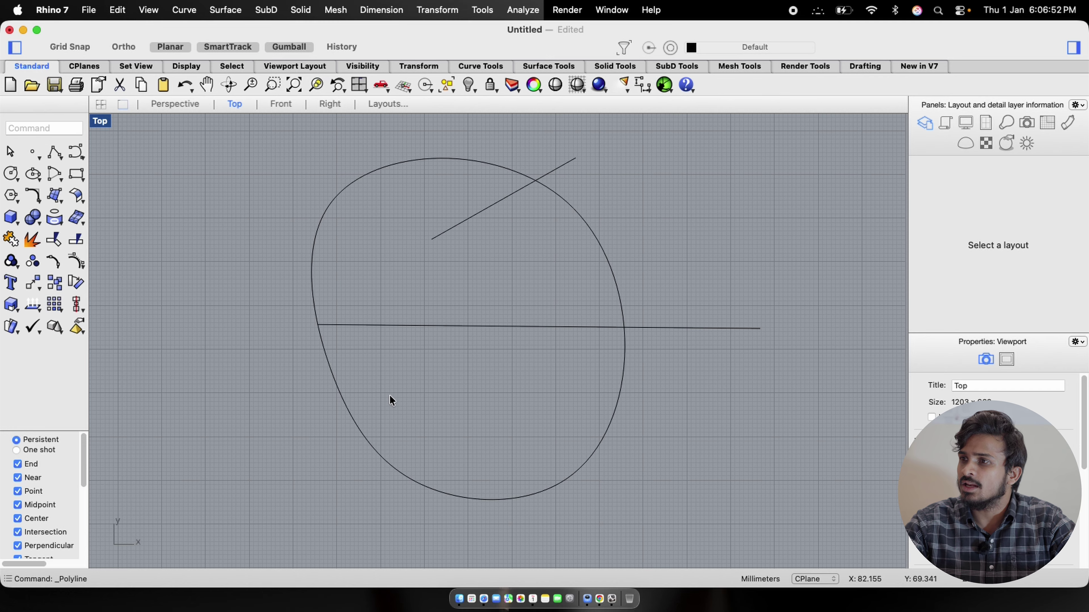
key(Return)
click(443, 396)
click(285, 521)
key(Return)
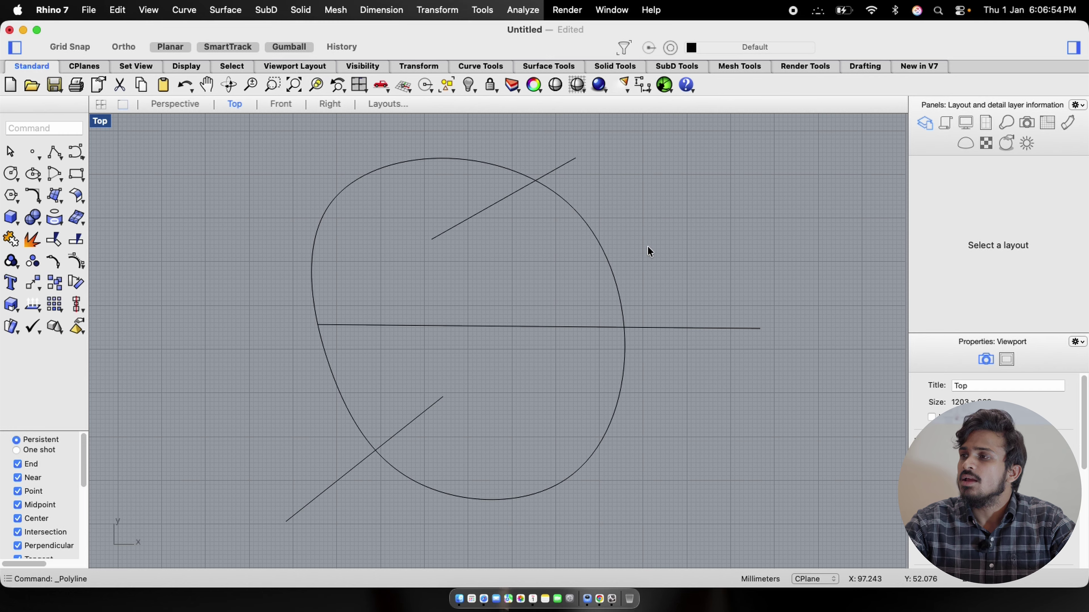
- Set the display color of the three straight lines crossing the closed curve to red, #FF0000
drag(657, 226, 542, 260)
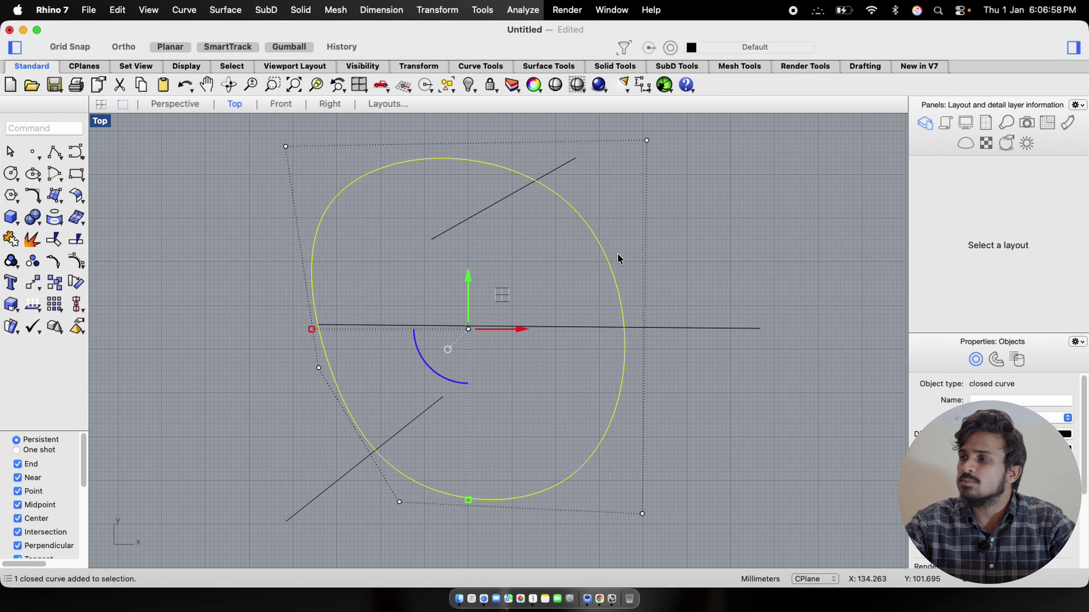
click(715, 423)
drag(754, 253, 694, 418)
drag(604, 129, 547, 172)
drag(353, 479, 213, 515)
shift+drag(750, 272, 681, 364)
shift+drag(617, 145, 557, 172)
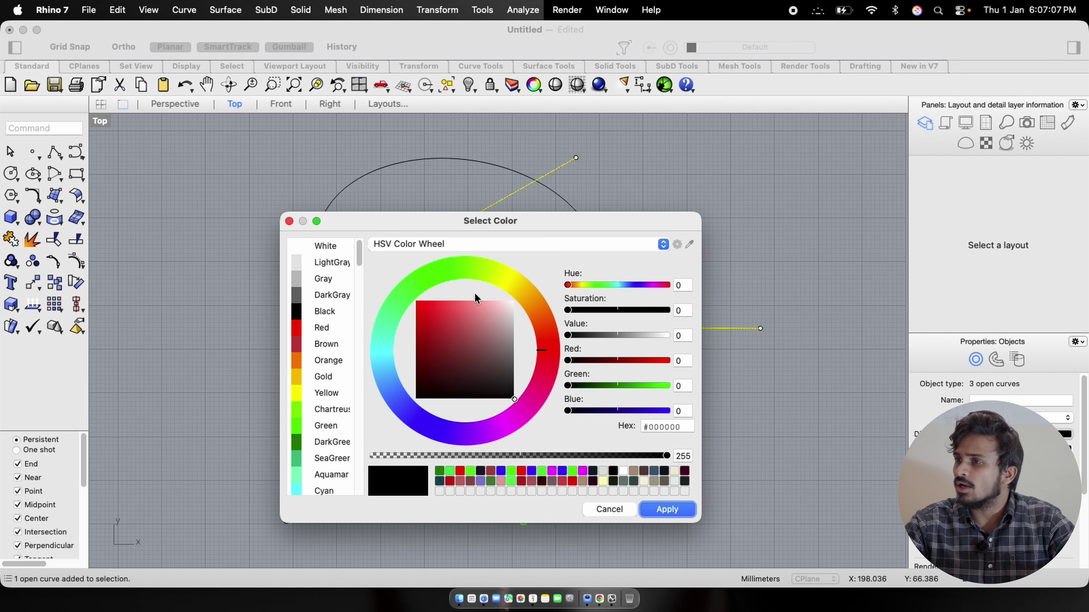
drag(431, 317, 341, 277)
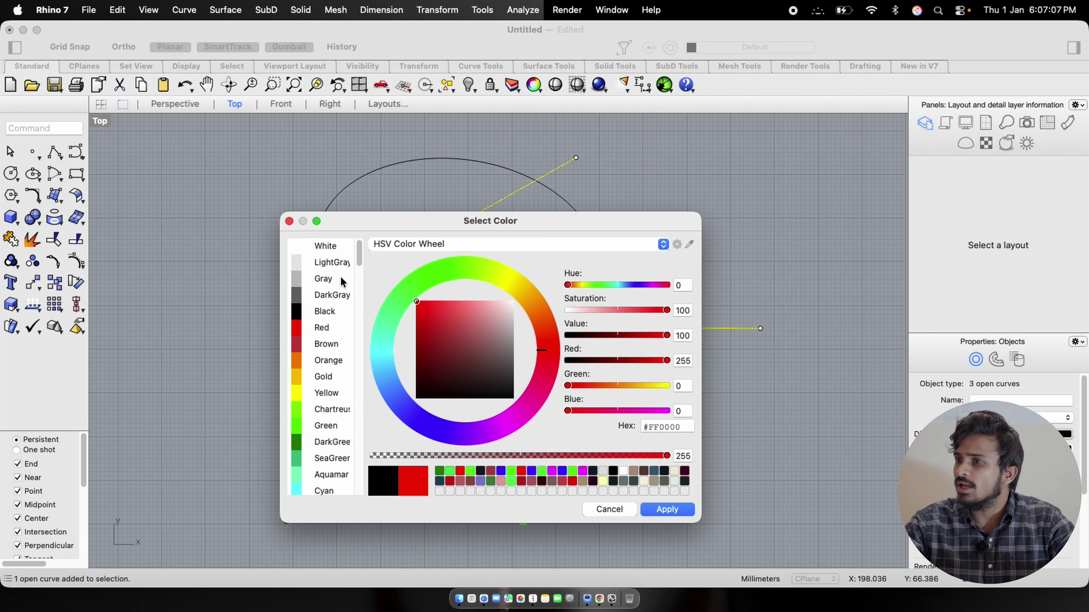
click(649, 513)
click(727, 489)
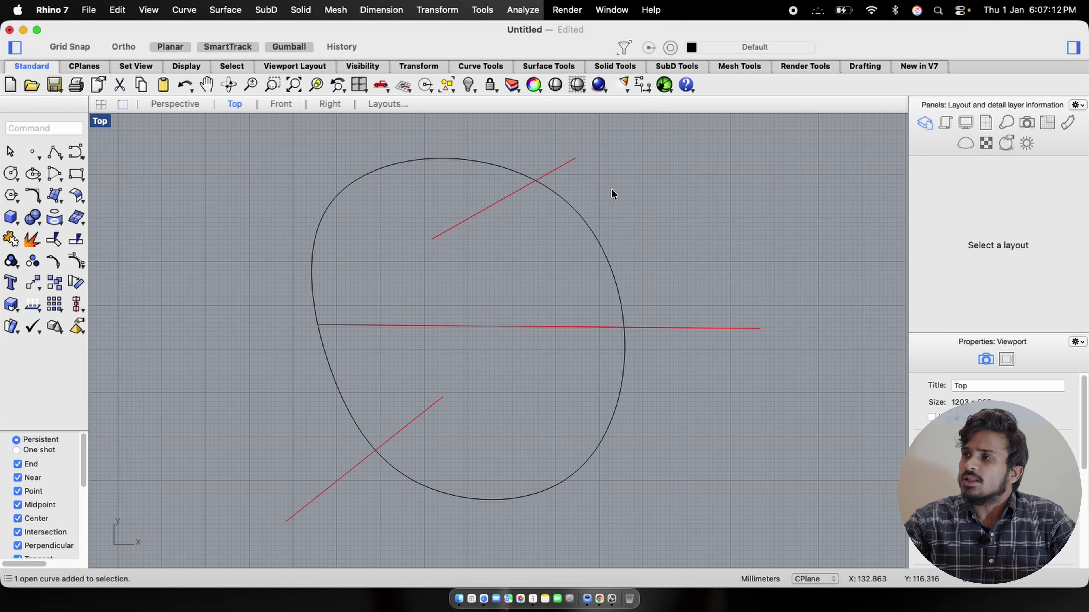
- Try to split the closed curve using only the upper slanted red line as the cutting object
click(588, 226)
text(Split)
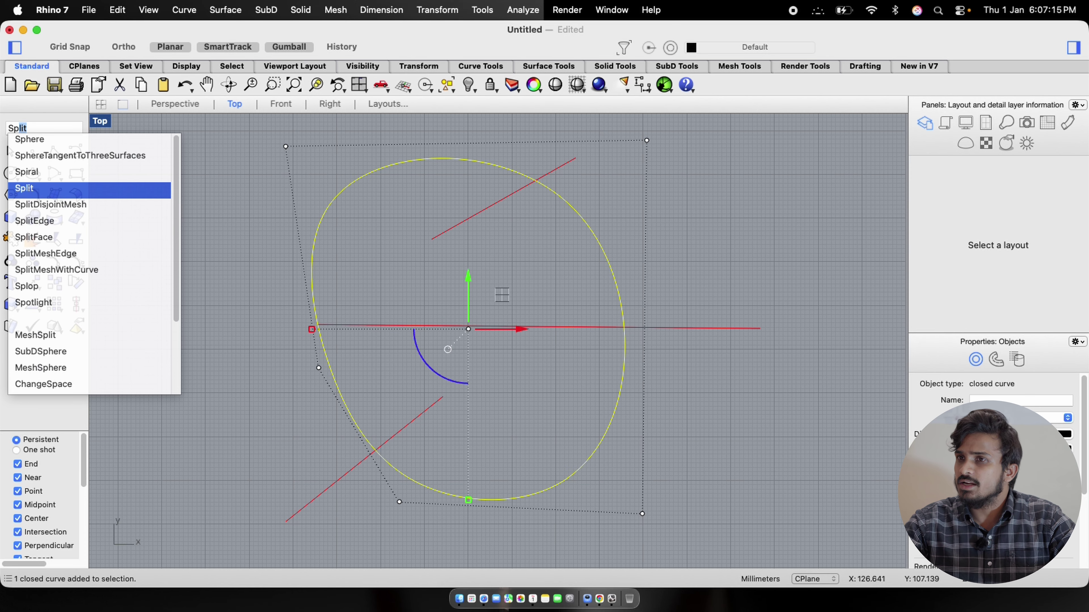
key(Escape)
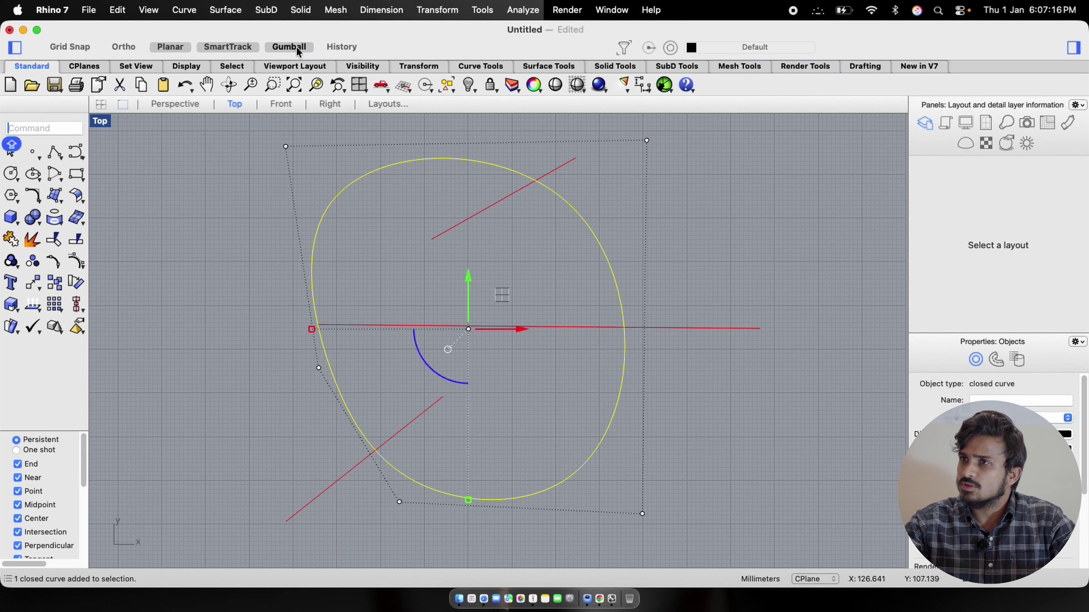
click(117, 9)
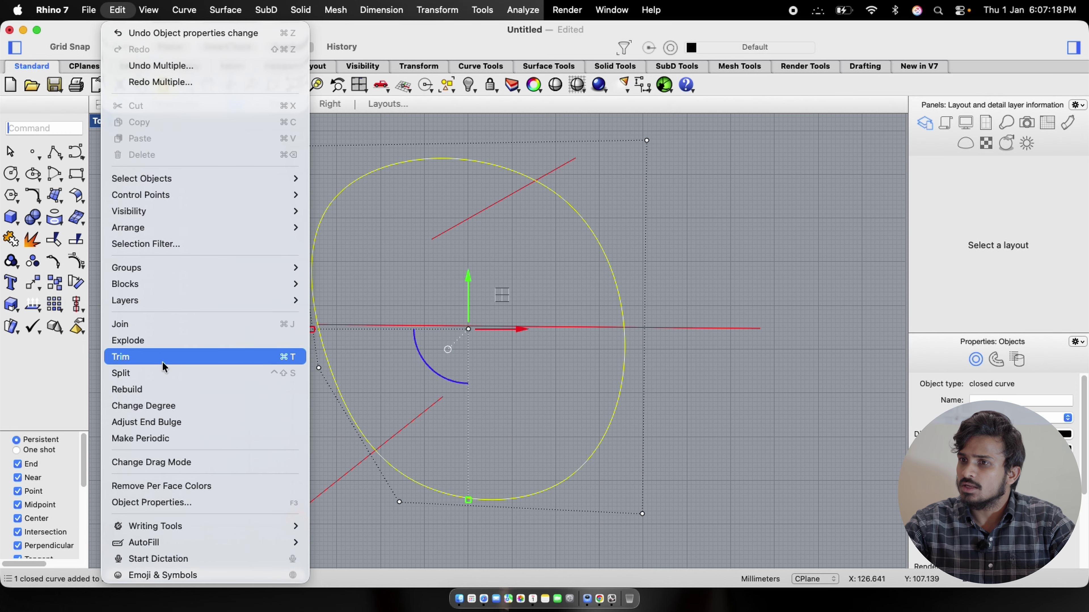
click(165, 372)
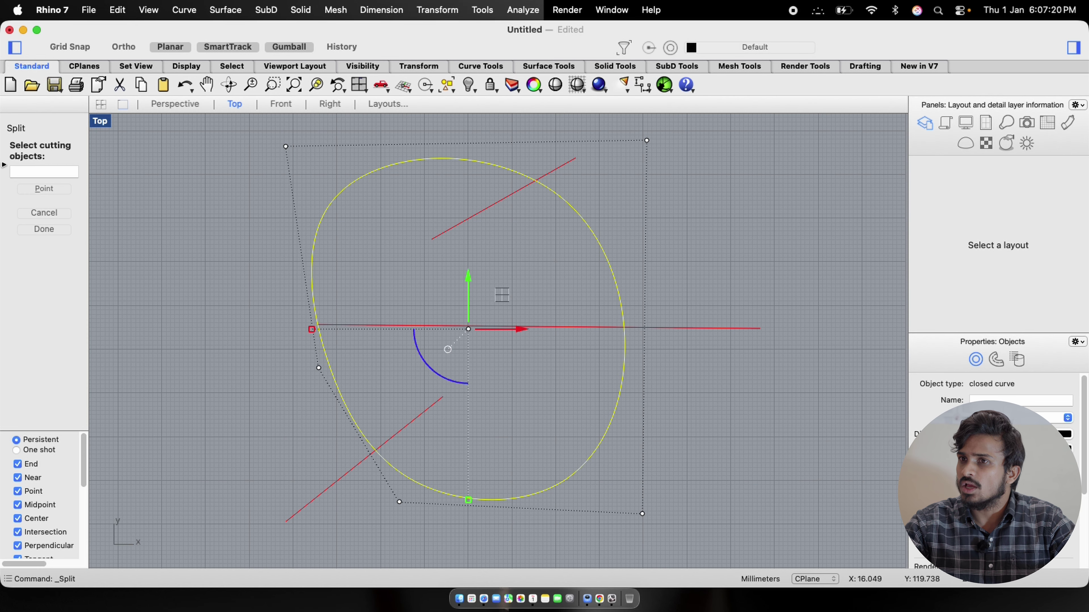
click(566, 165)
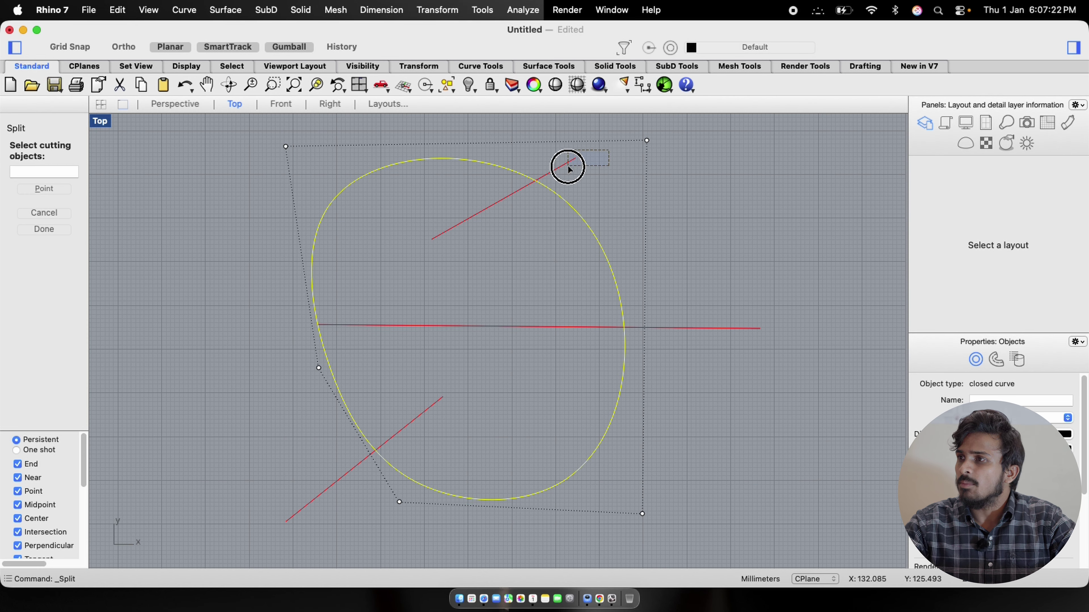
key(Return)
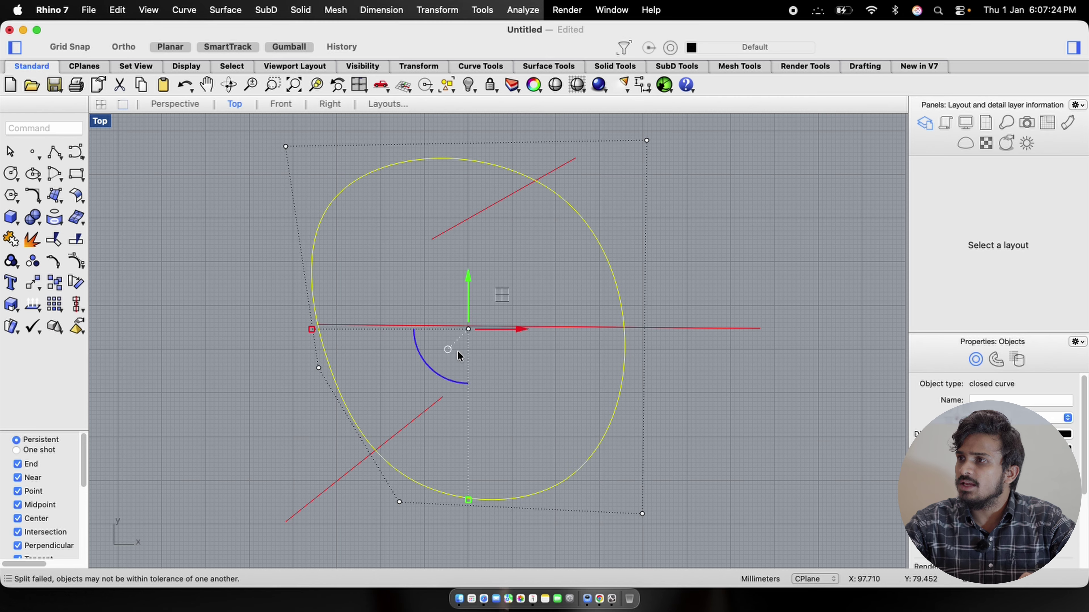
- Split the closed curve with the upper and lower slanted red lines as cutting objects
drag(593, 209, 523, 244)
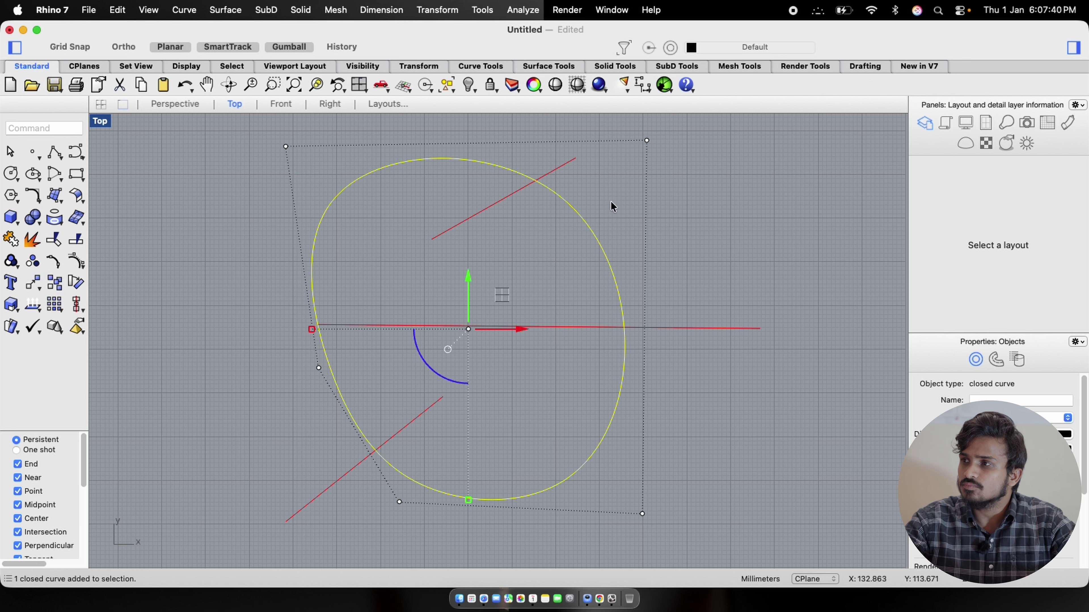
drag(616, 191, 565, 256)
text(SP)
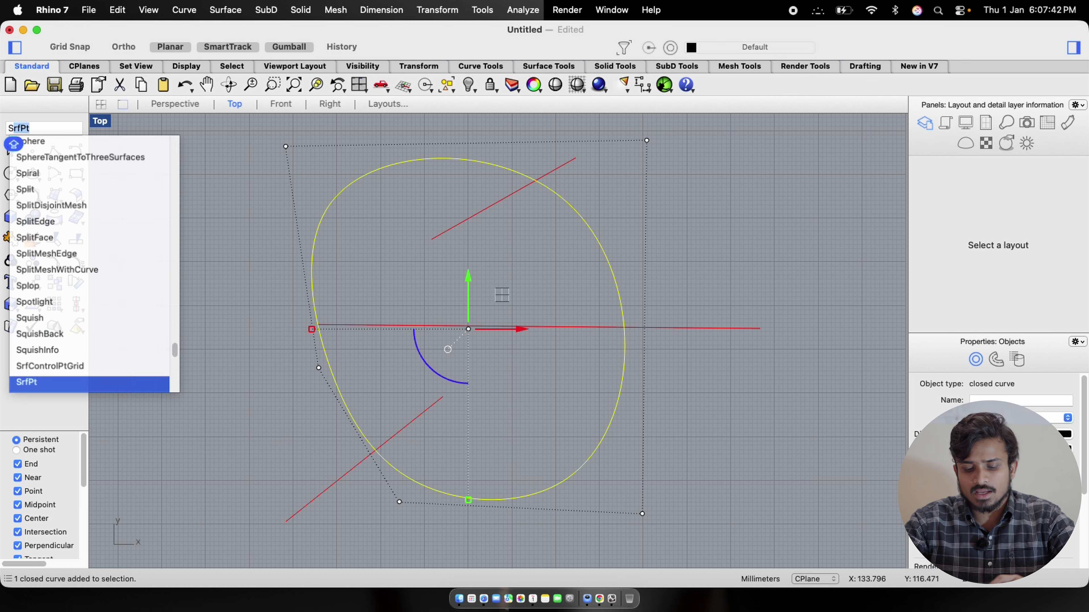
text(LIT)
key(Return)
drag(515, 242, 432, 215)
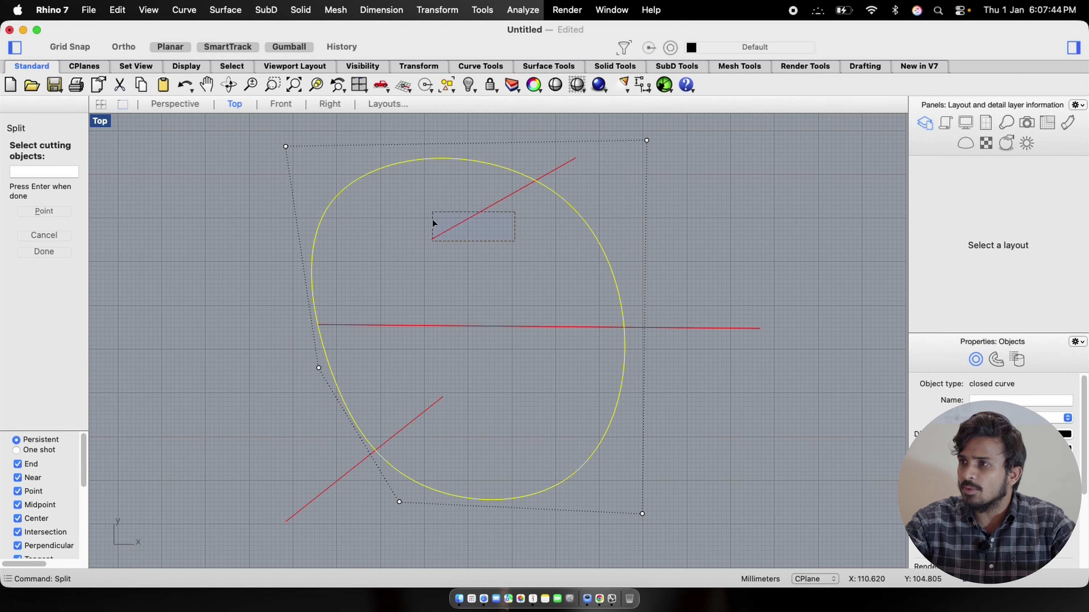
drag(441, 465, 389, 372)
key(Return)
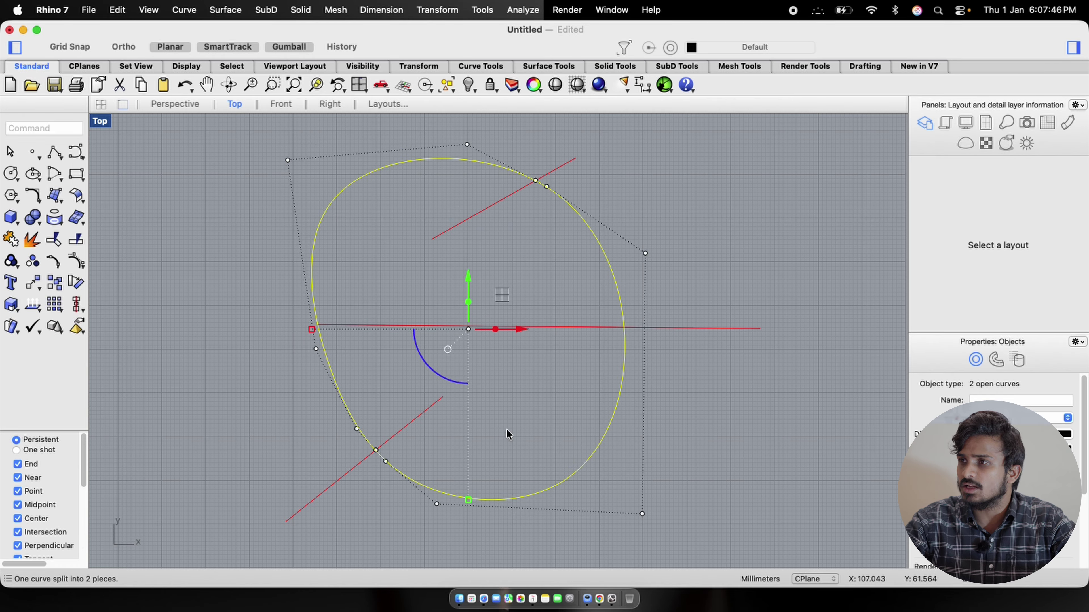
- Select the pieces of the split closed curve one after another to examine them, and clear the selection
key(Escape)
drag(670, 271, 569, 292)
drag(341, 166, 316, 226)
drag(583, 377, 523, 514)
drag(677, 243, 518, 295)
click(677, 226)
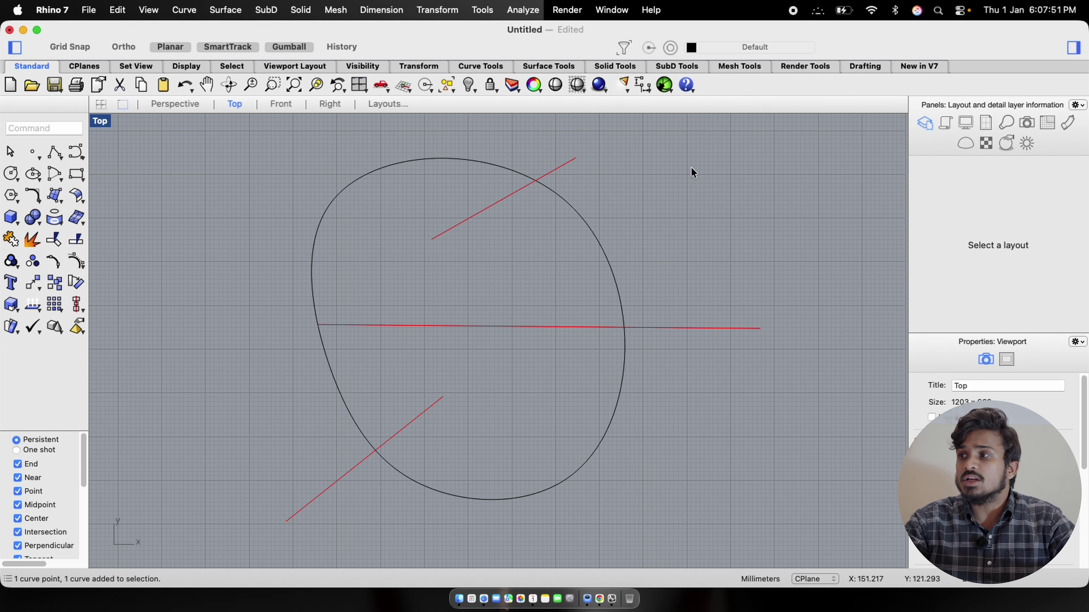
- Undo the closed curve's split while keeping the three crossing lines red, and check that the curve selects as one object
key(super+z)
key(super+z)
click(668, 217)
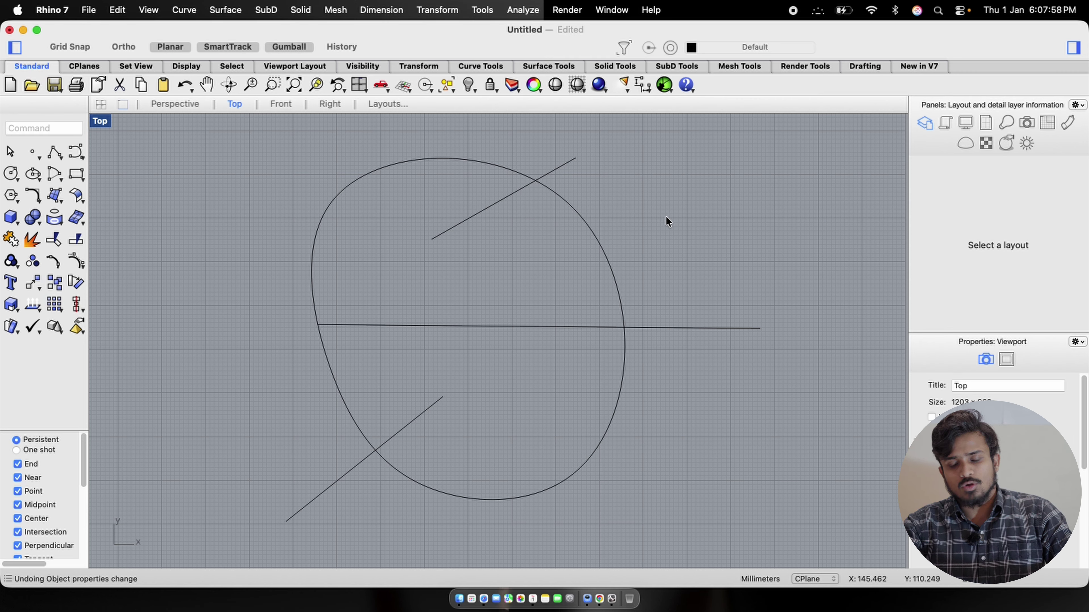
key(super+shift+z)
drag(666, 221, 517, 271)
click(706, 214)
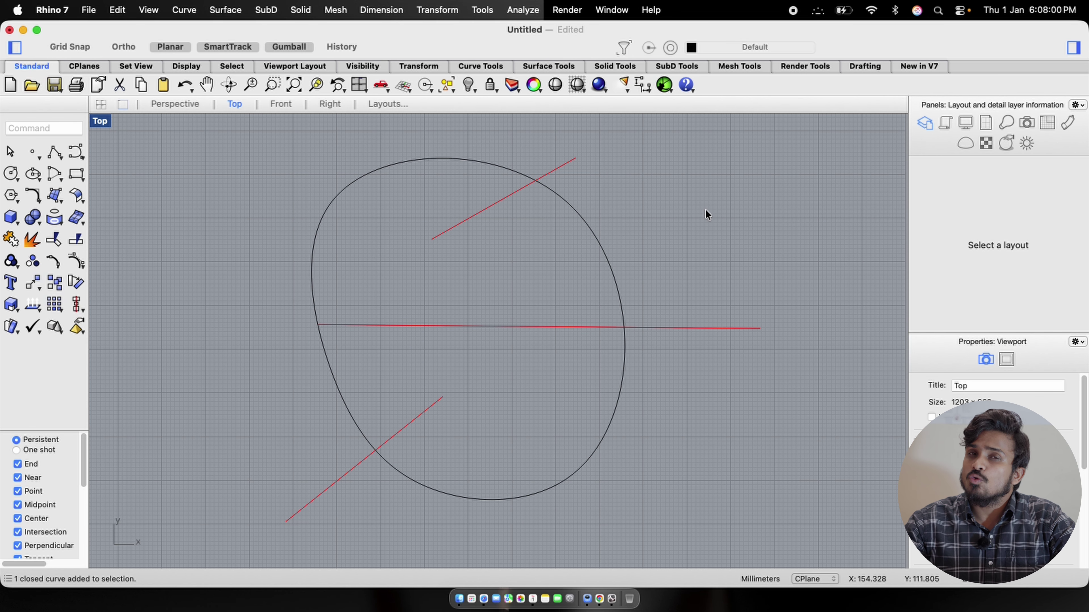
- Trim the outer end of the upper slanted red line, using the closed curve as the cutting object
click(600, 248)
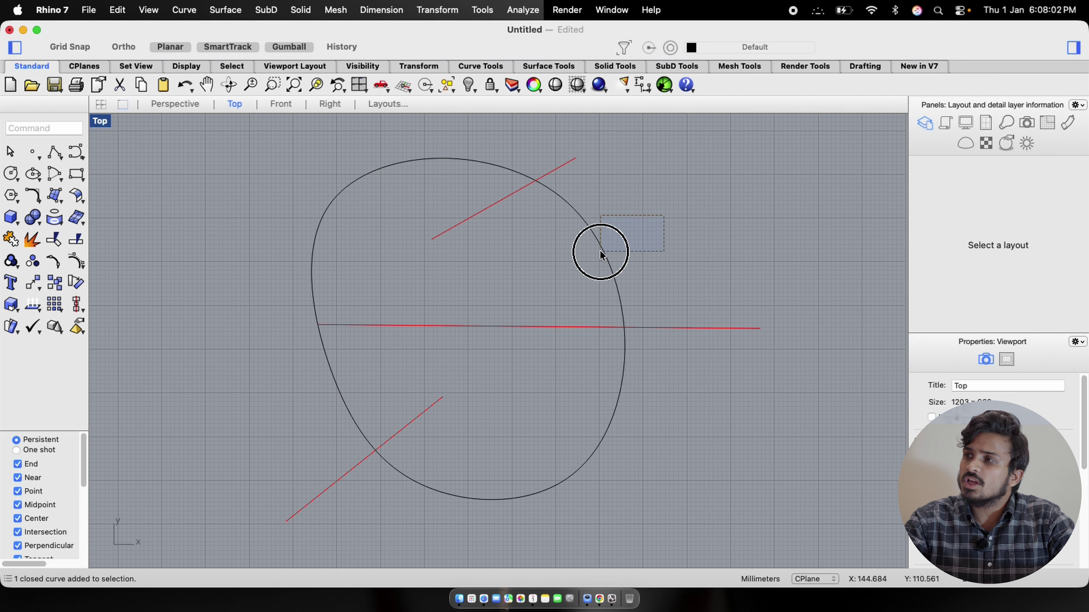
key(Escape)
scroll(566, 185, up, 5)
scroll(574, 210, up, 3)
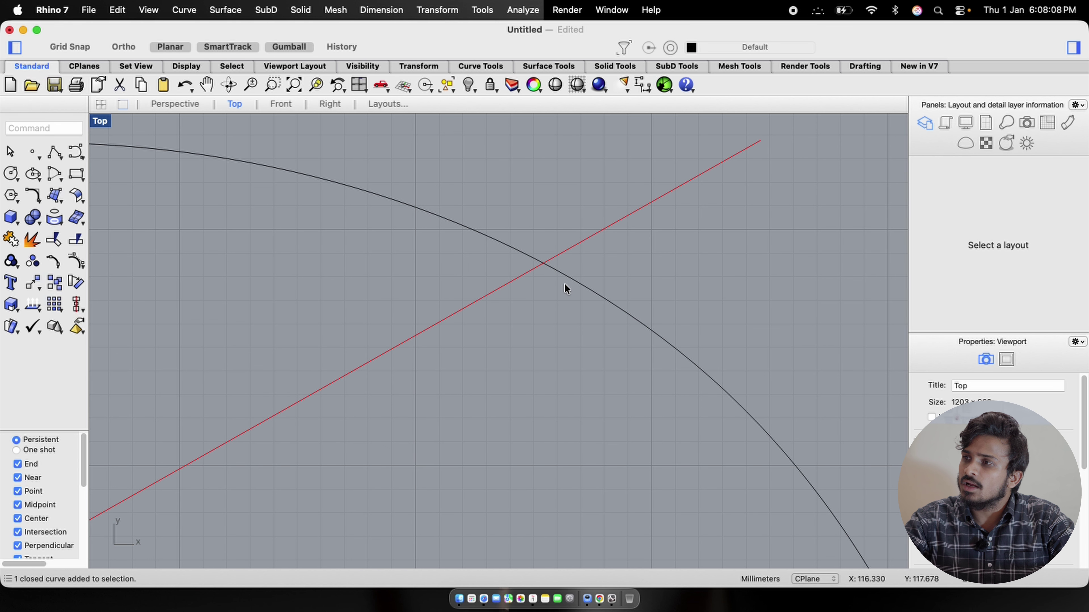
click(604, 305)
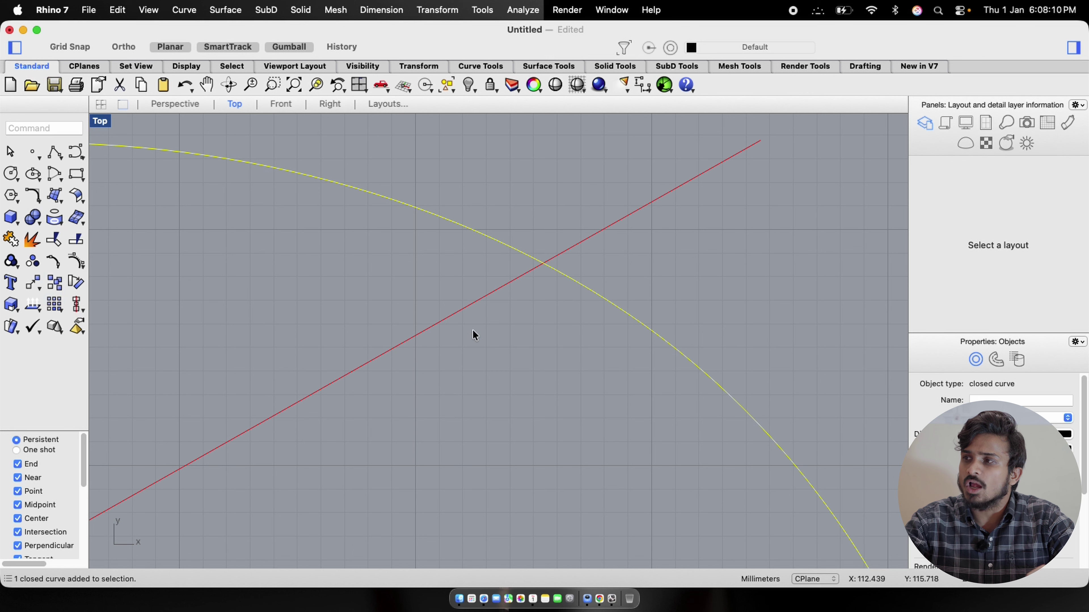
drag(753, 267, 611, 398)
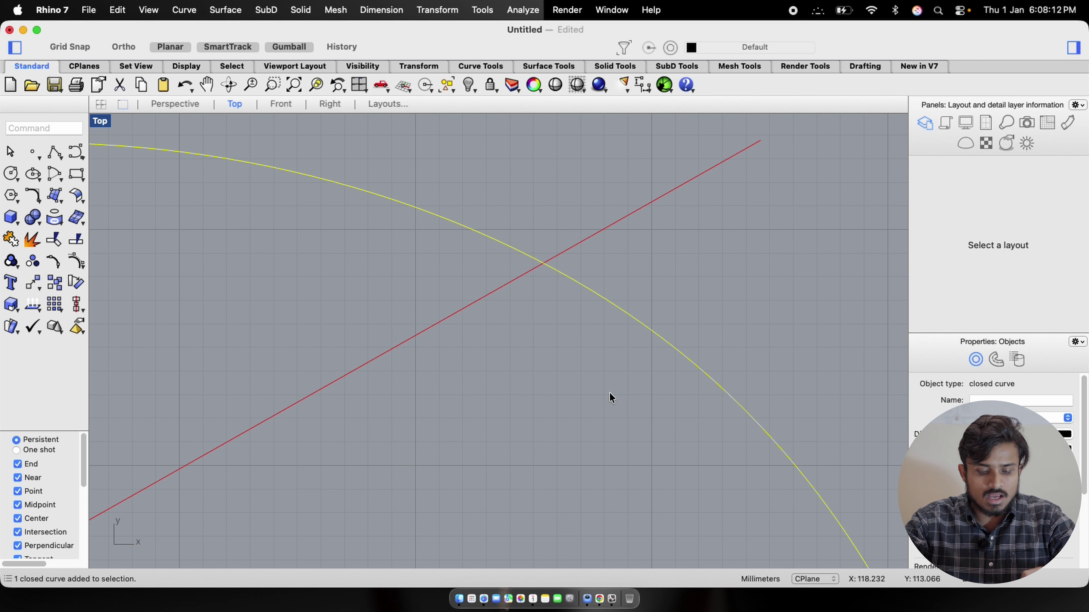
text(Trim)
key(Return)
click(647, 204)
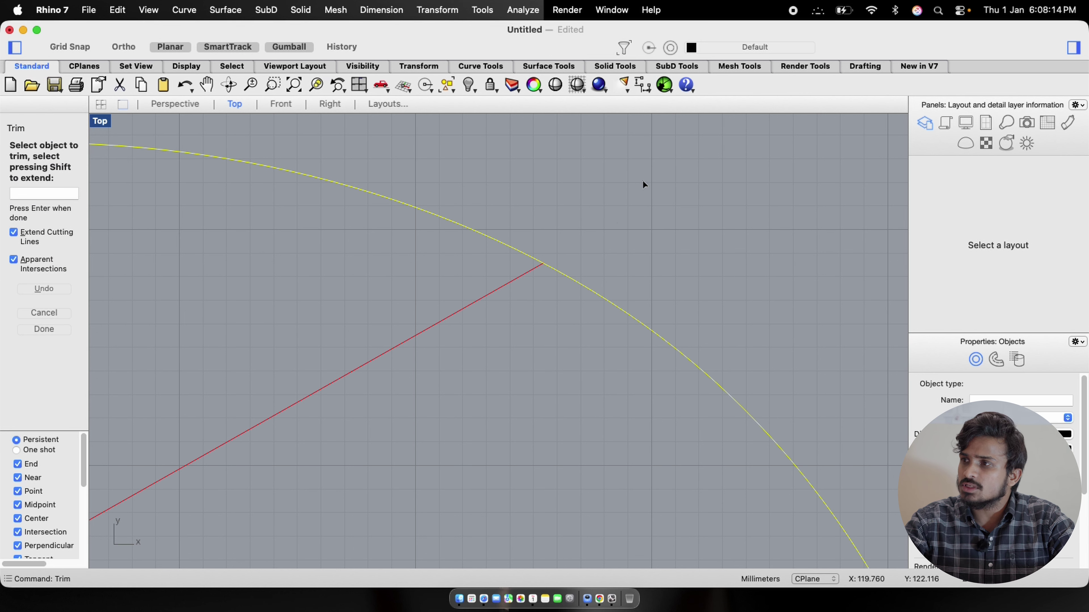
- Undo the trim of the upper slanted red line and leave the Trim command
key(super+z)
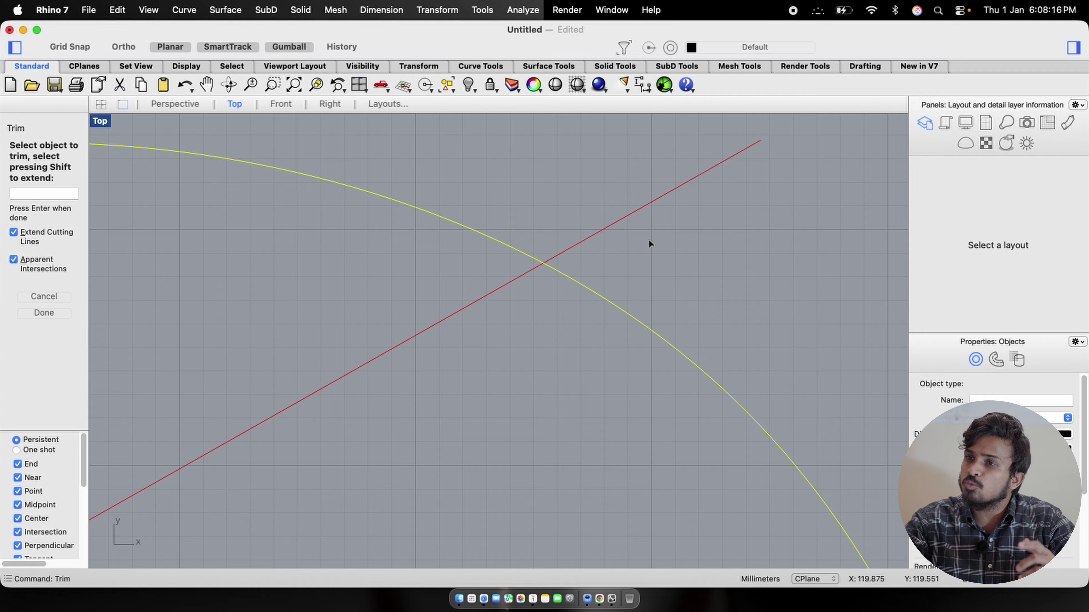
key(Return)
drag(681, 232, 613, 386)
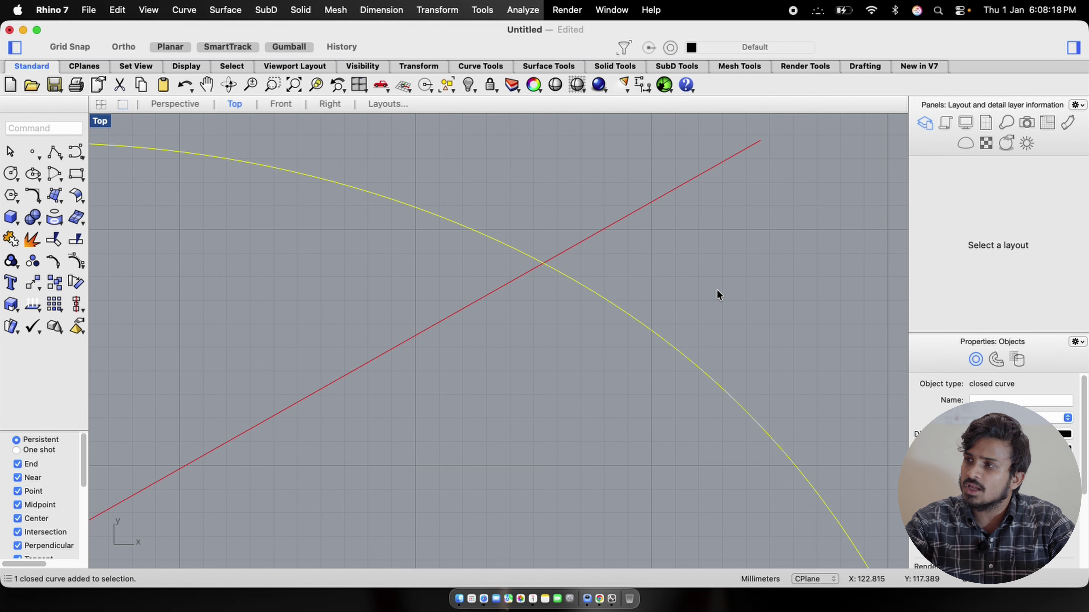
drag(756, 275, 642, 397)
- Split the closed curve with the upper slanted red line and the nearly horizontal red line as cutting objects
scroll(420, 266, down, 9)
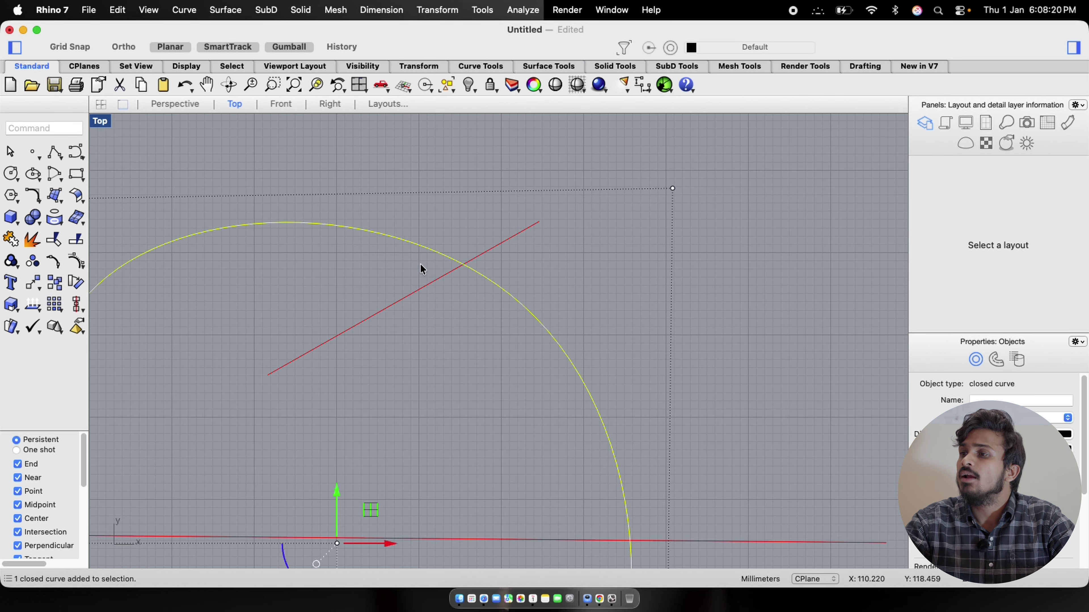
scroll(462, 286, down, 9)
right_drag(437, 400, 494, 304)
scroll(516, 203, up, 4)
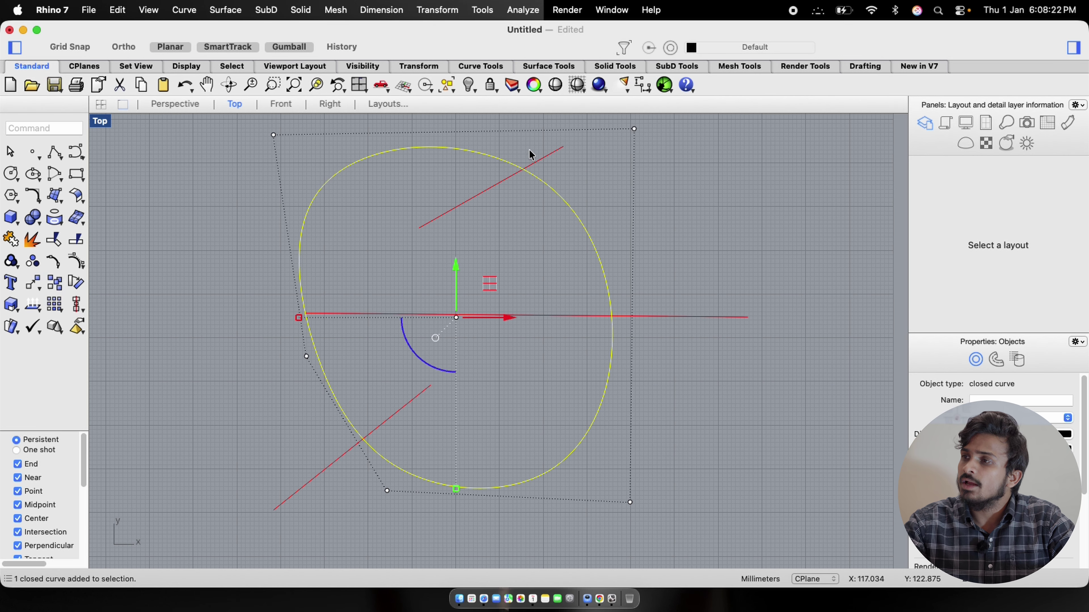
right_drag(538, 176, 536, 208)
click(534, 226)
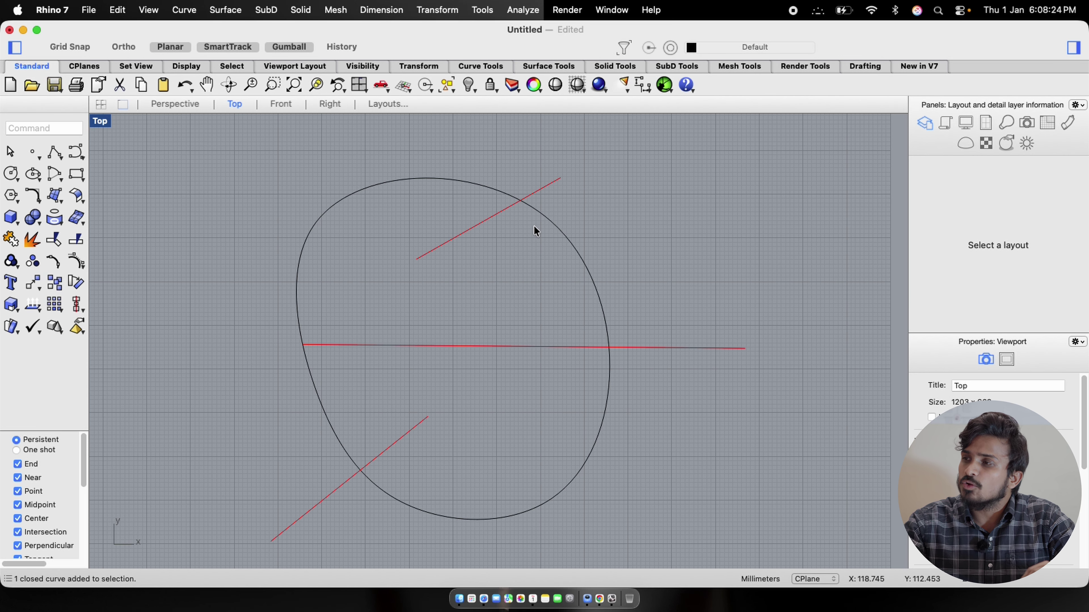
click(579, 266)
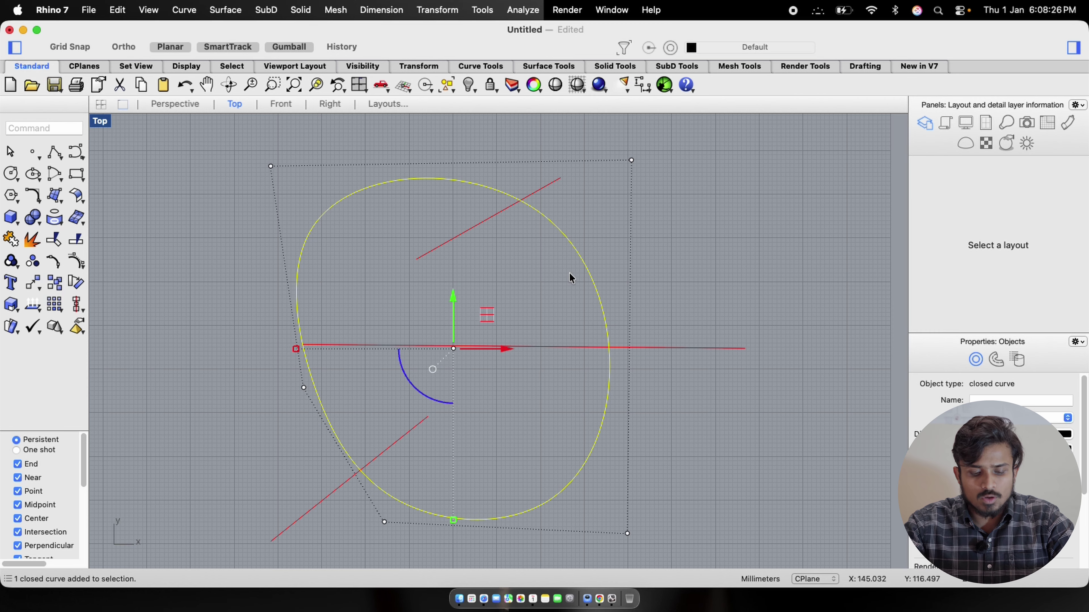
text(Split)
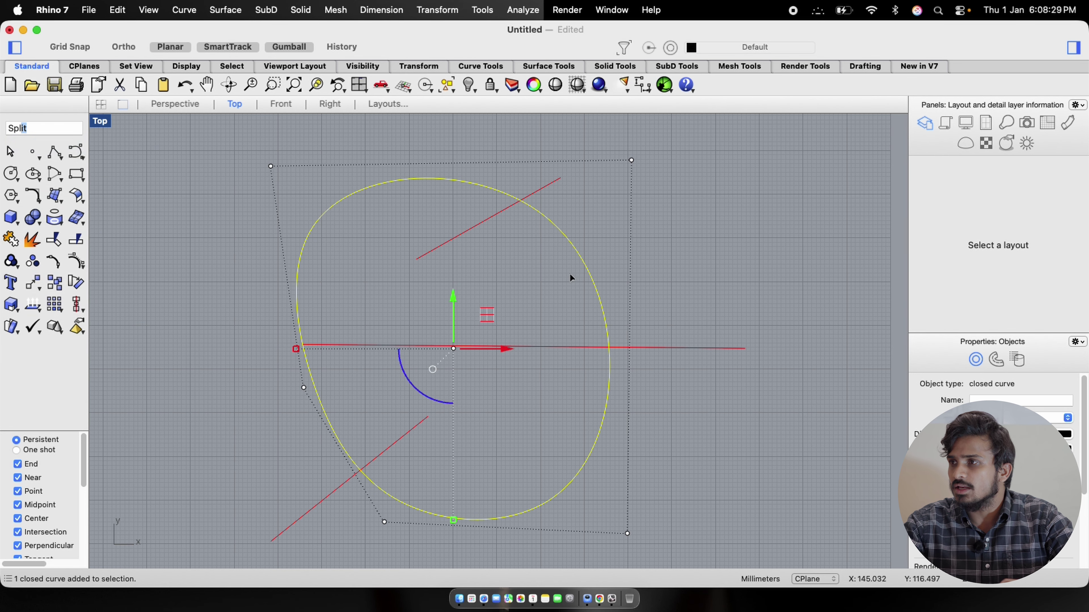
key(Return)
click(541, 188)
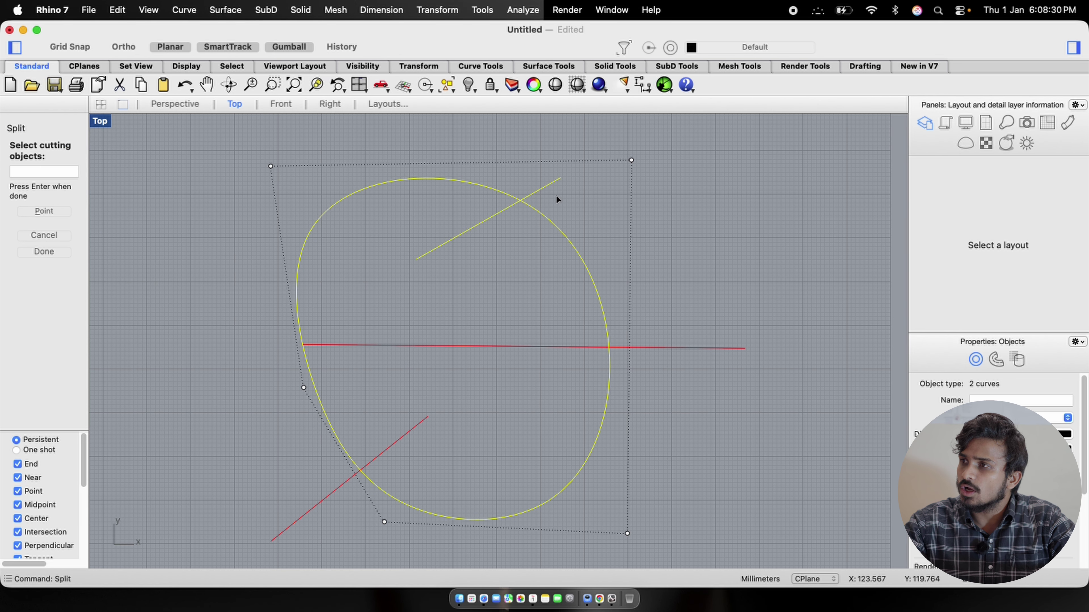
drag(755, 310, 708, 420)
key(Return)
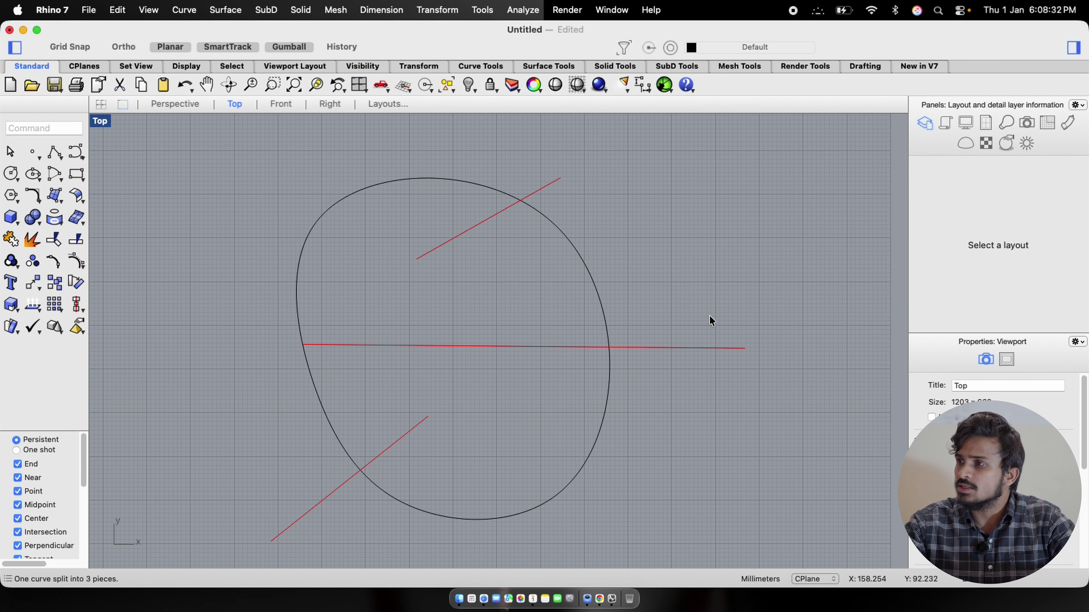
- Select the closed curve's upper-right, upper-left and lower pieces individually to check where it was divided
drag(748, 282, 692, 411)
drag(581, 173, 541, 200)
drag(634, 267, 535, 296)
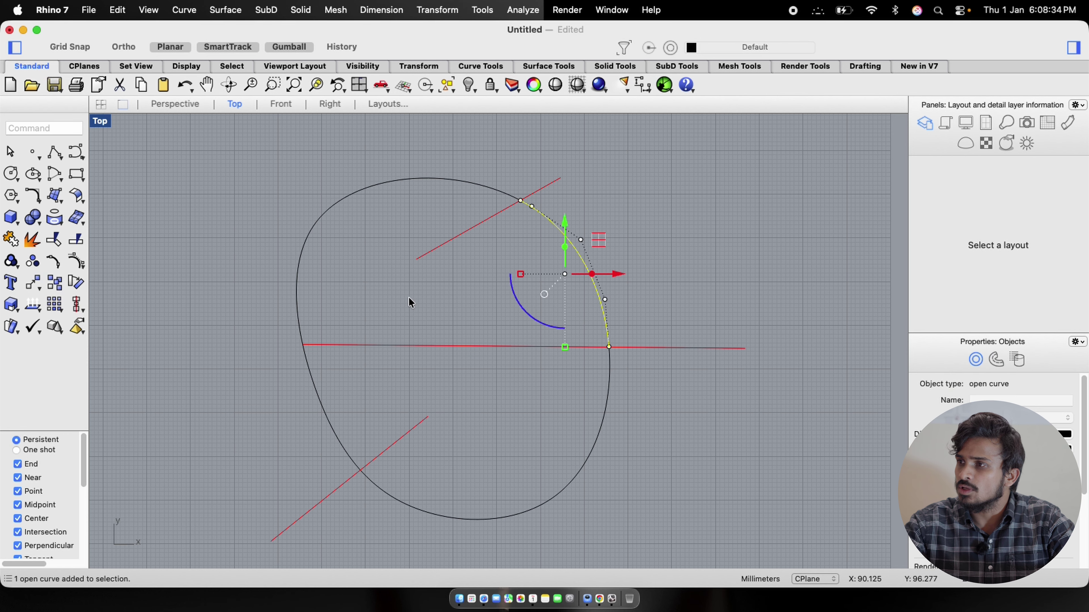
drag(355, 244, 192, 284)
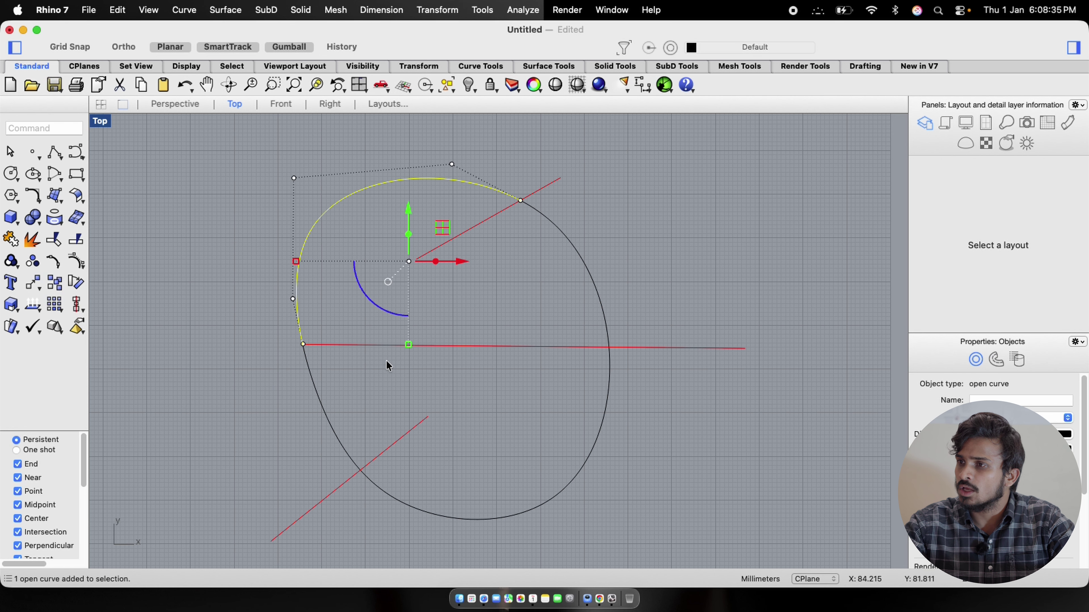
click(598, 460)
click(525, 509)
click(482, 415)
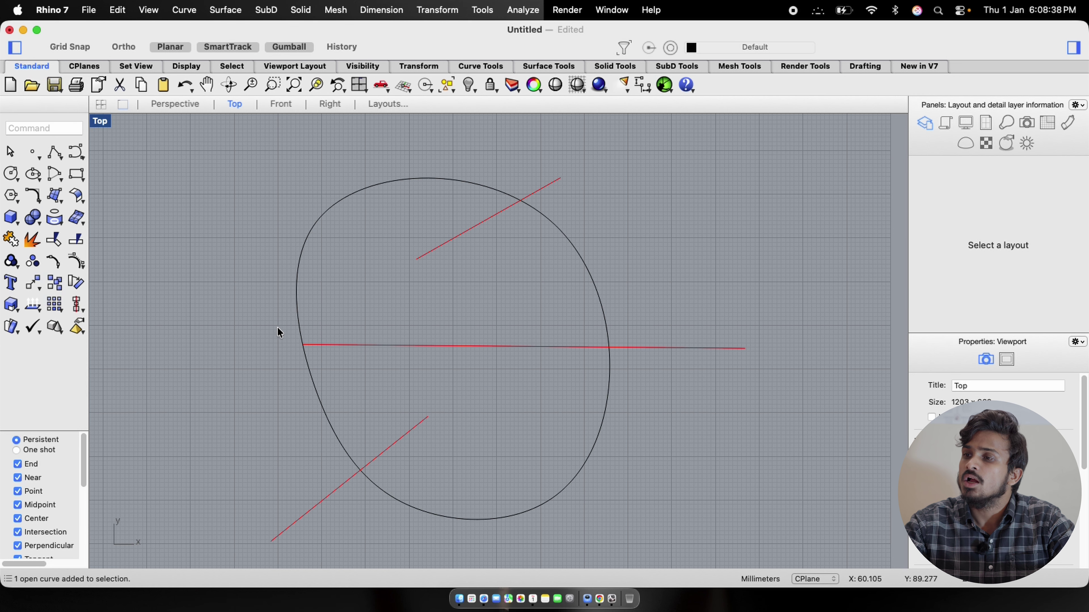
- Inspect the junction with the horizontal line at the curve's left edge, selecting the adjoining pieces and the remaining arcs
scroll(294, 343, up, 20)
drag(463, 271, 419, 283)
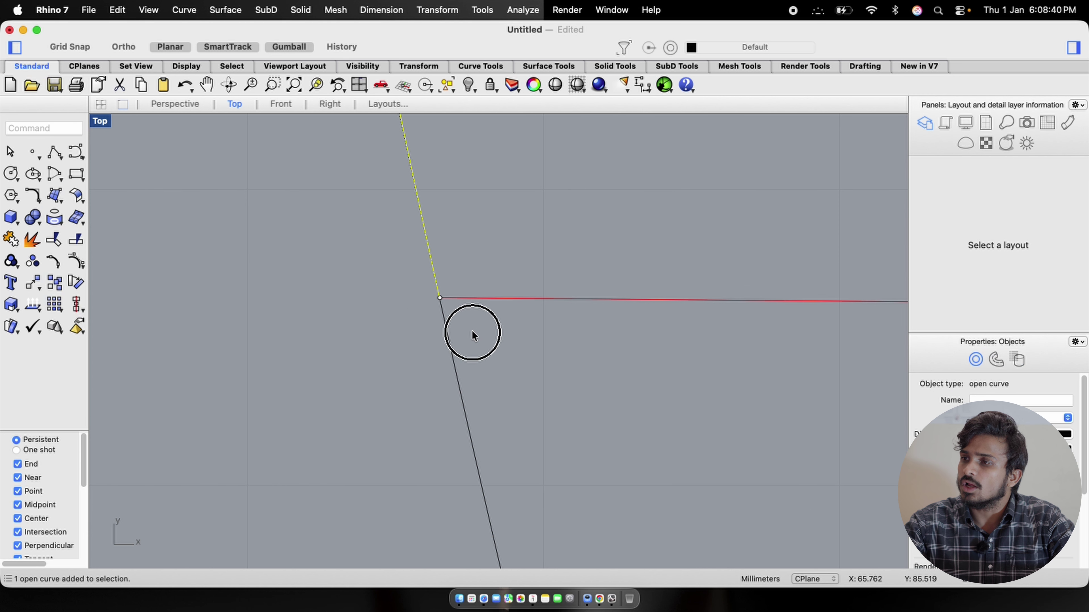
scroll(319, 275, down, 8)
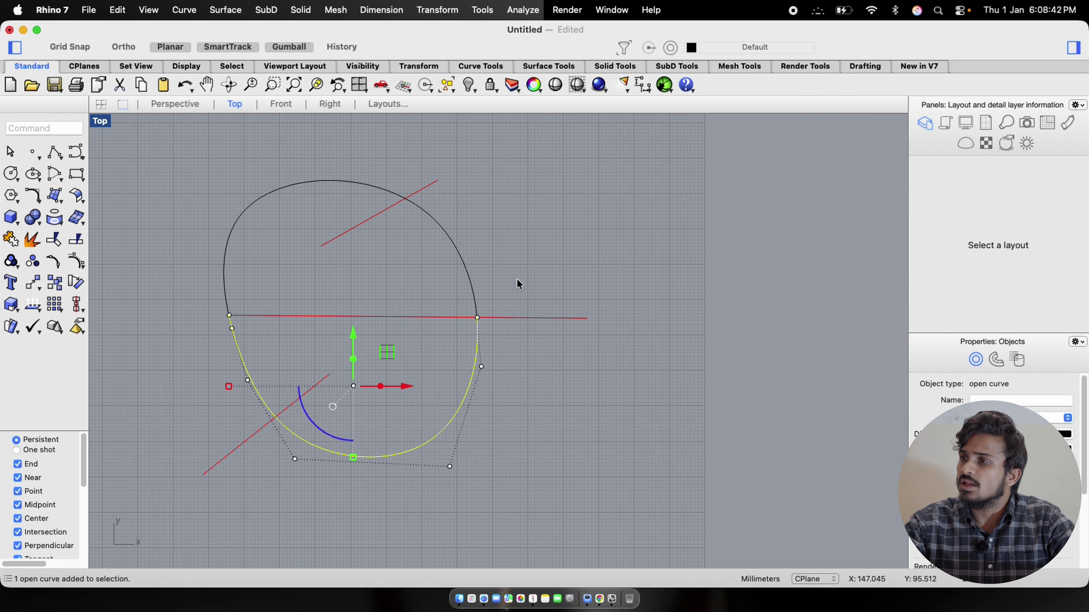
click(460, 252)
click(322, 181)
right_drag(334, 253, 495, 289)
scroll(591, 359, up, 4)
scroll(495, 290, down, 2)
right_drag(574, 236, 574, 283)
click(582, 285)
- Select all the curve pieces and the three red lines and delete them, leaving the Top viewport empty
drag(658, 209, 281, 506)
click(675, 412)
drag(694, 196, 373, 433)
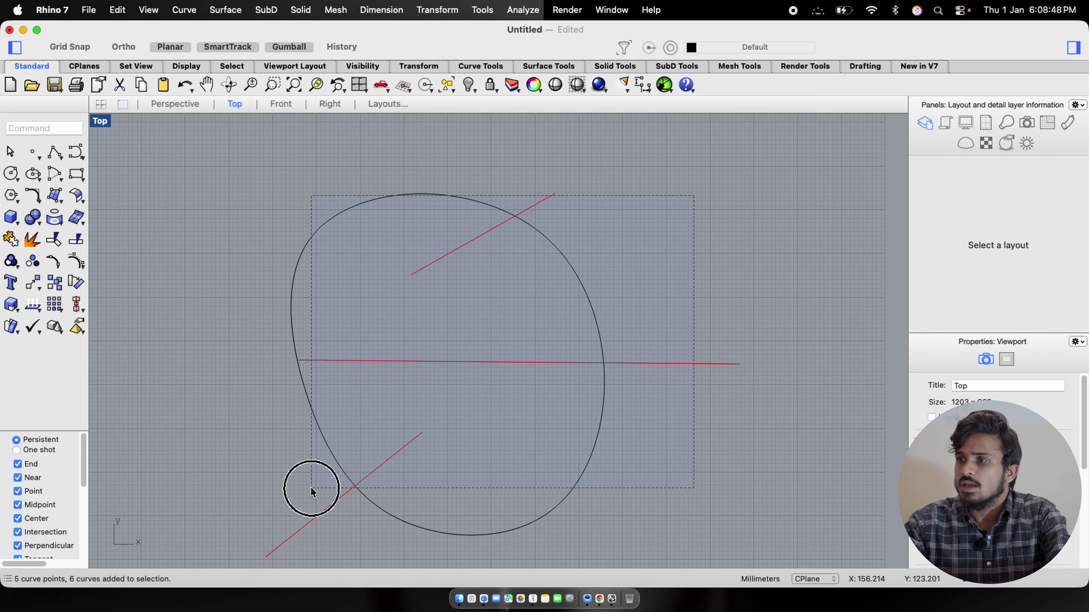
drag(312, 488, 283, 490)
key(Delete)
scroll(410, 319, down, 6)
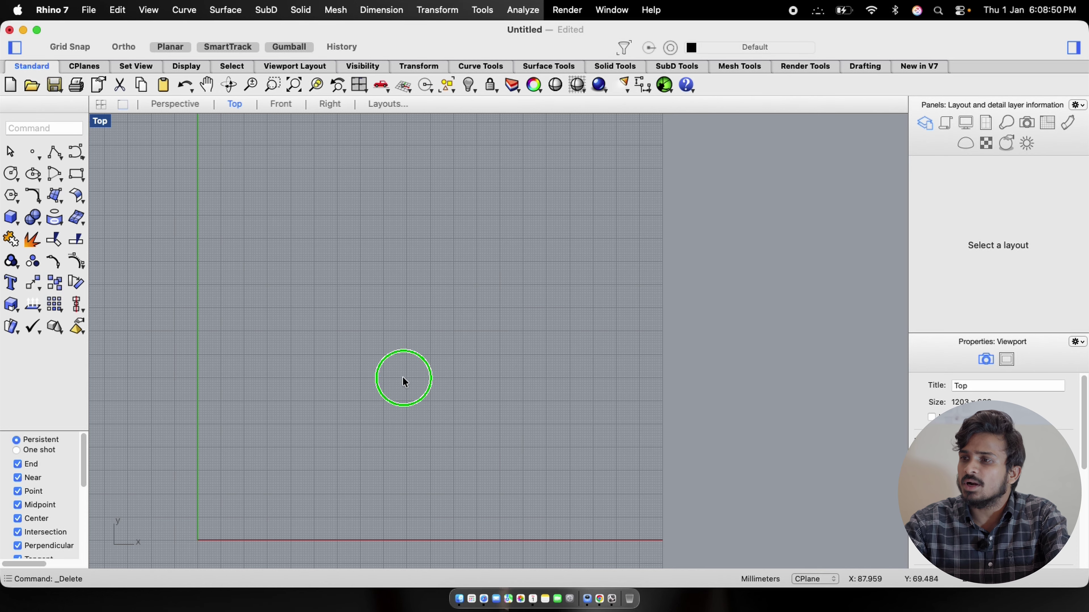
right_drag(402, 376, 467, 355)
scroll(467, 354, up, 2)
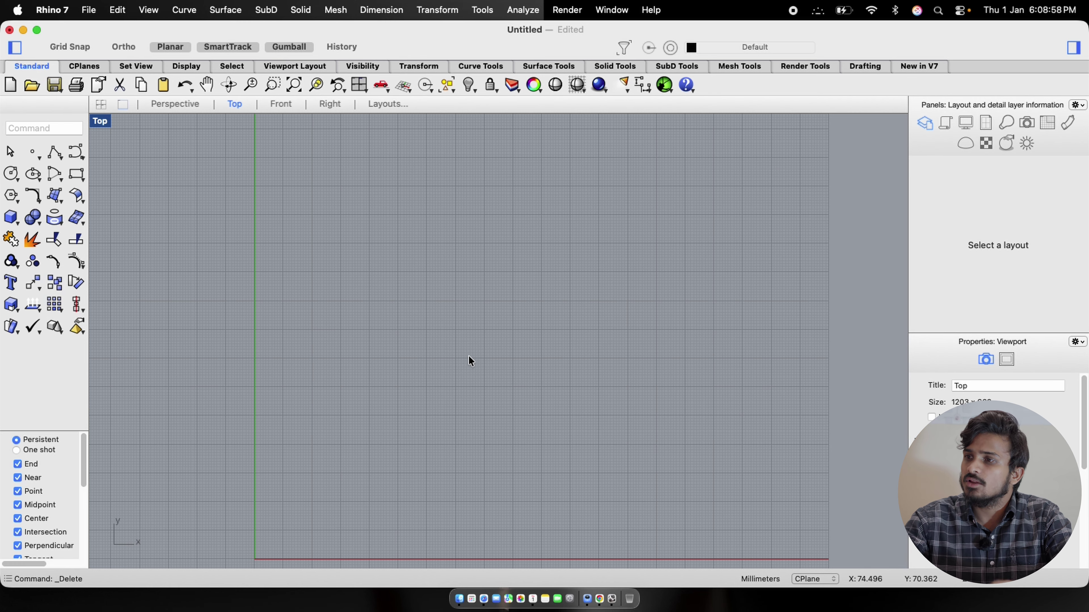
- Create a slanted four-sided surface from four corner points in the Top viewport
click(56, 182)
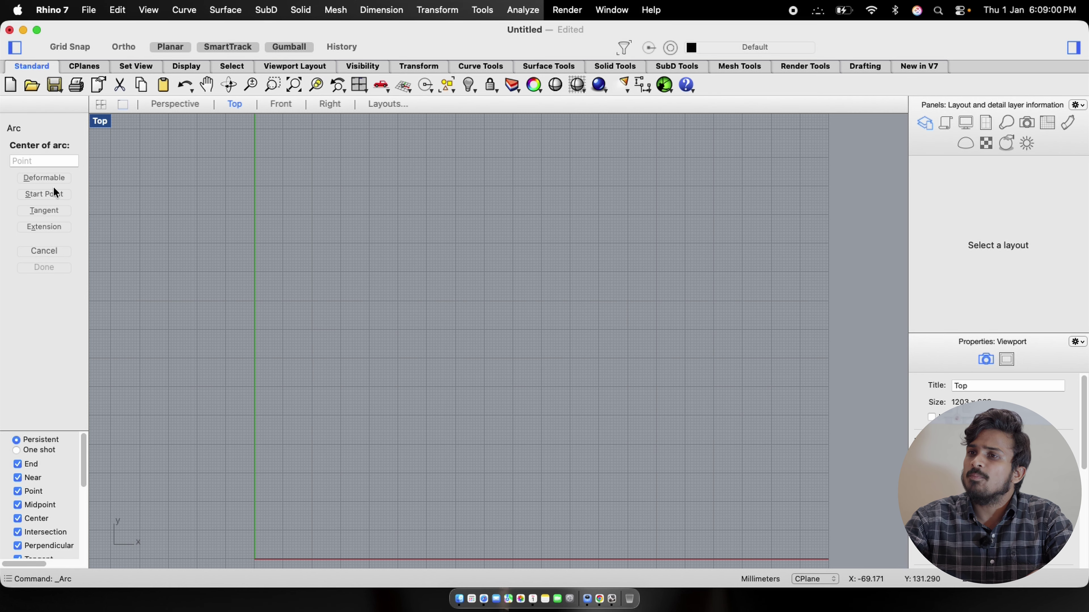
key(Escape)
click(54, 196)
click(365, 224)
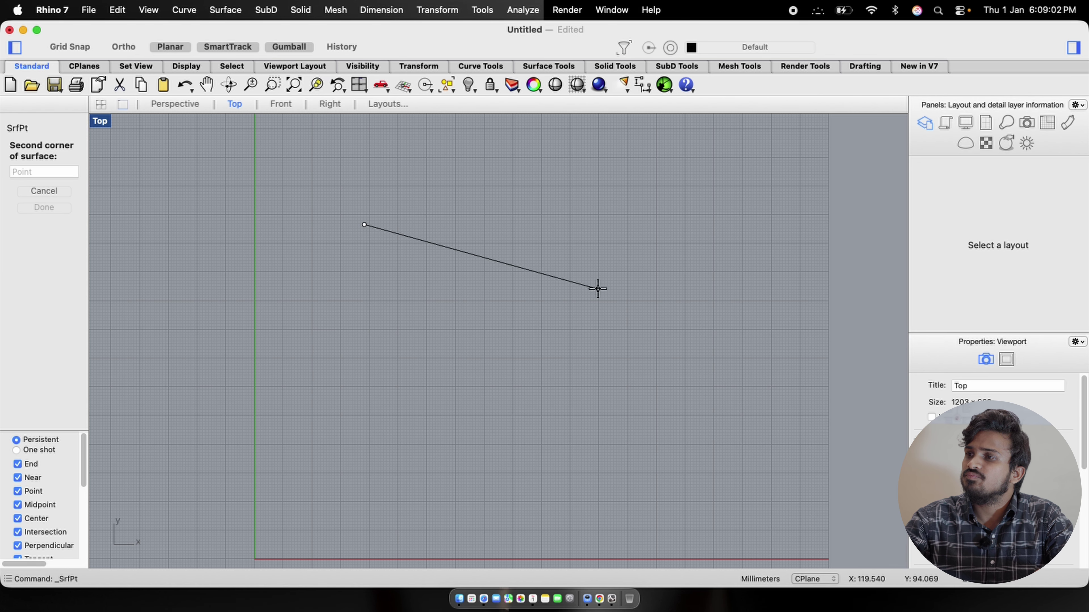
click(601, 248)
click(450, 464)
click(173, 431)
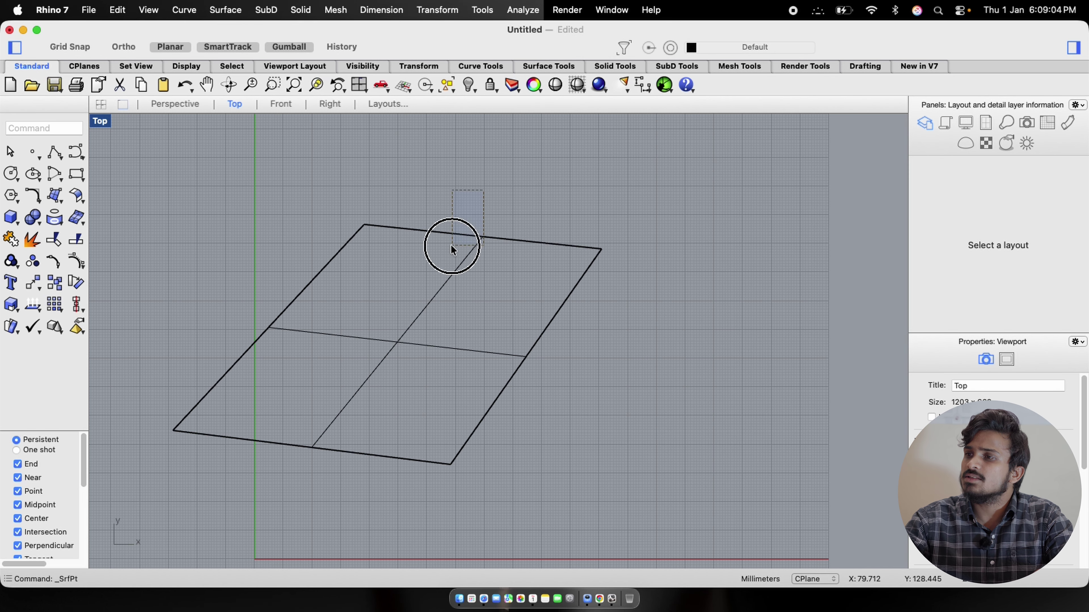
- Maximize the Perspective viewport and set its display mode to Shaded
click(453, 235)
double_click(102, 125)
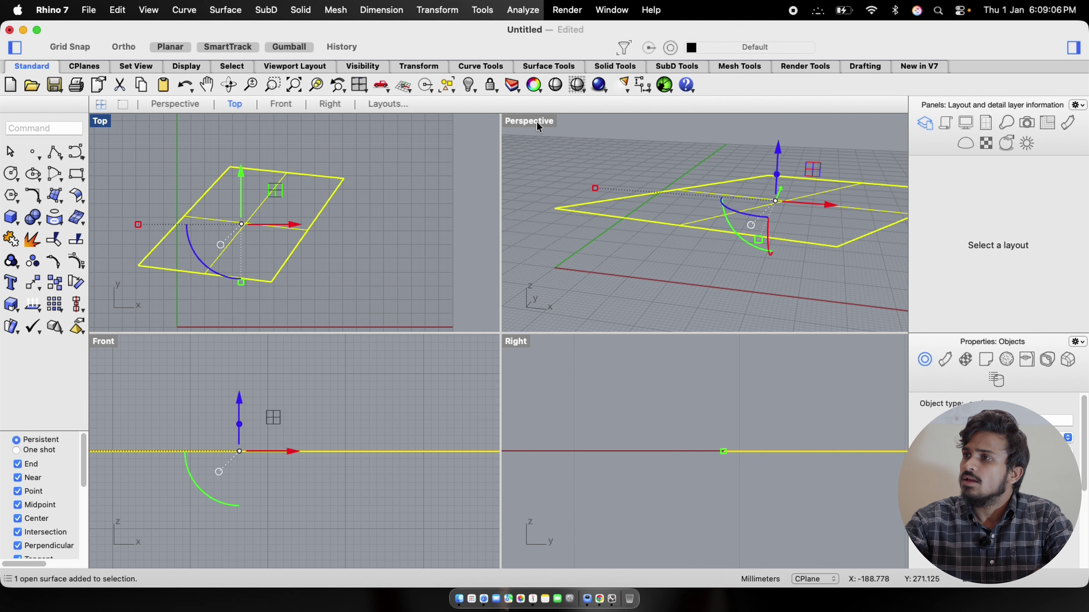
double_click(524, 120)
right_drag(439, 253, 574, 279)
scroll(598, 193, down, 4)
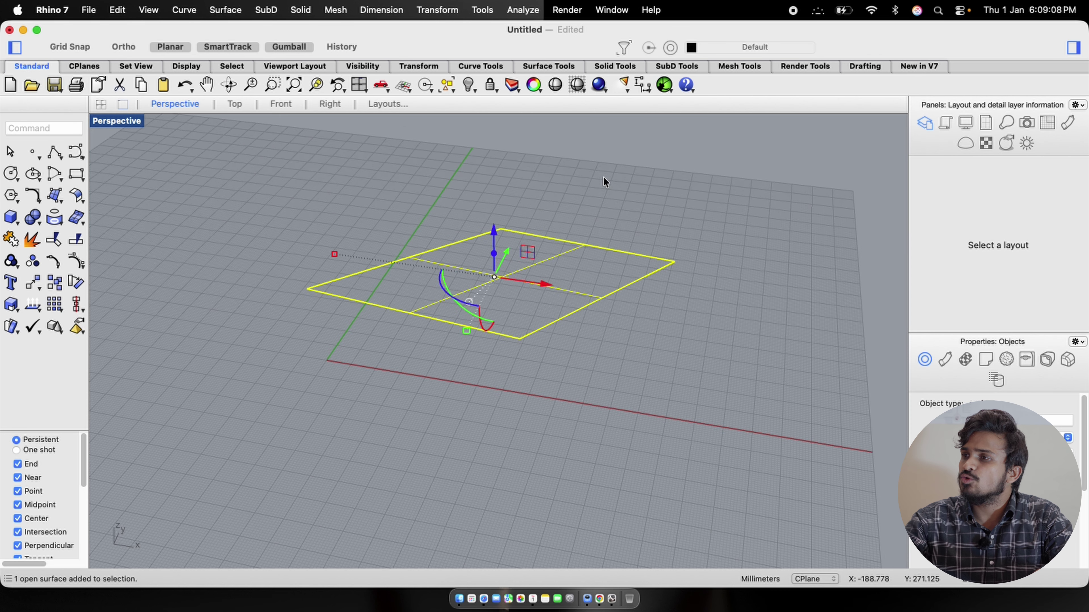
scroll(604, 182, up, 6)
scroll(539, 263, down, 5)
right_drag(465, 269, 486, 262)
click(135, 171)
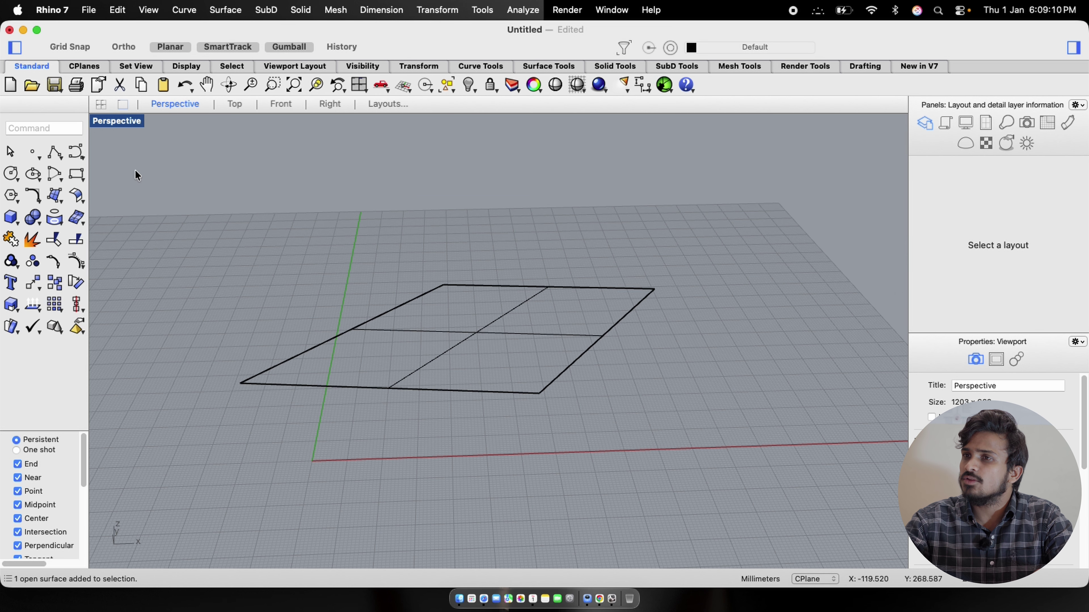
right_click(234, 163)
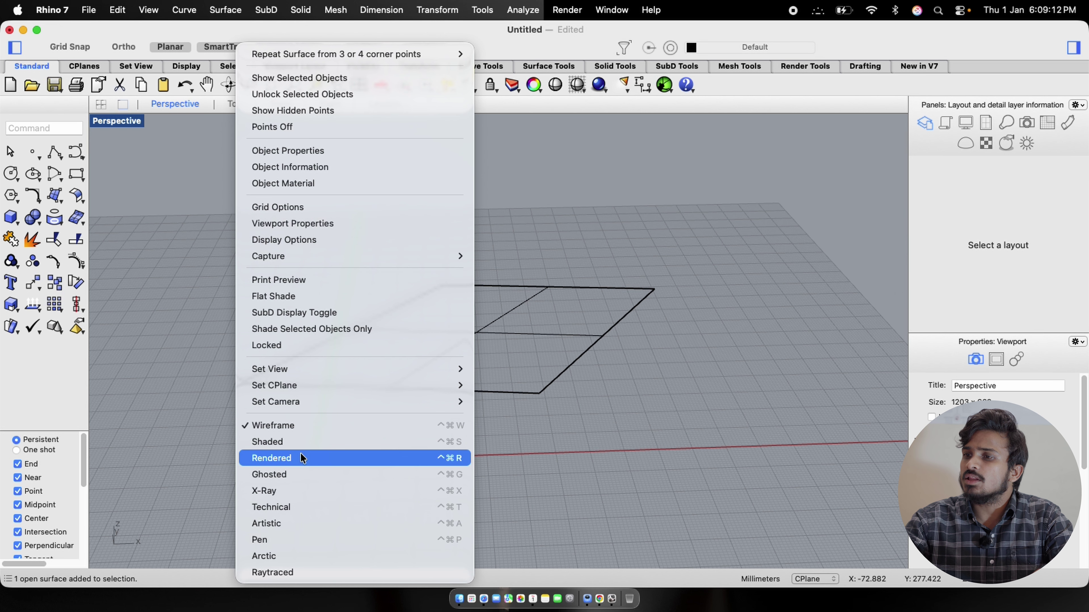
click(298, 441)
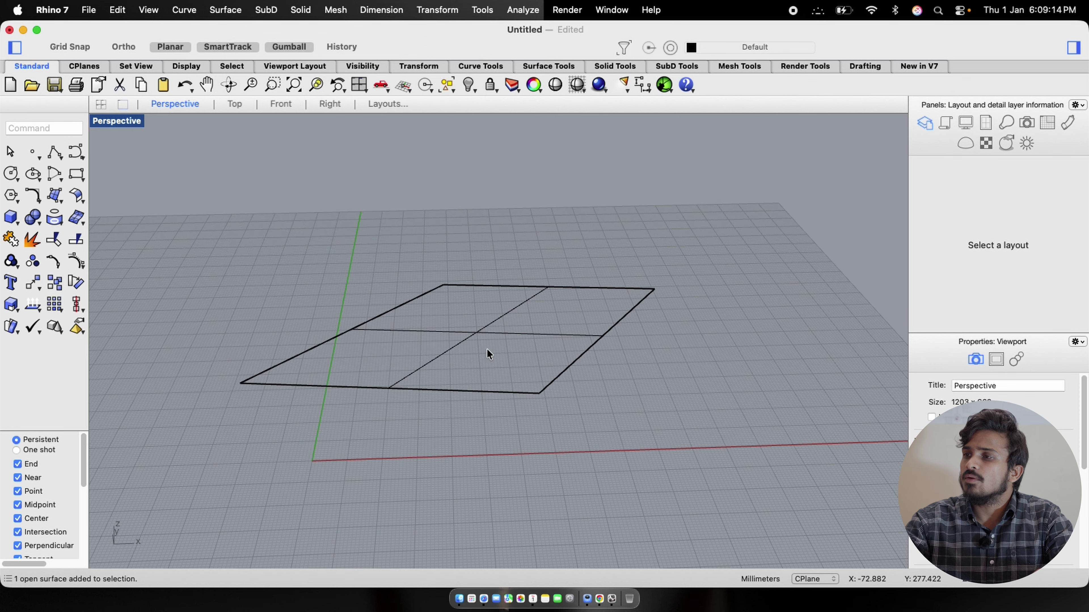
- Zoom to the shaded surface, view it from another angle and look over the available display modes
right_drag(538, 310, 561, 328)
drag(611, 202, 438, 369)
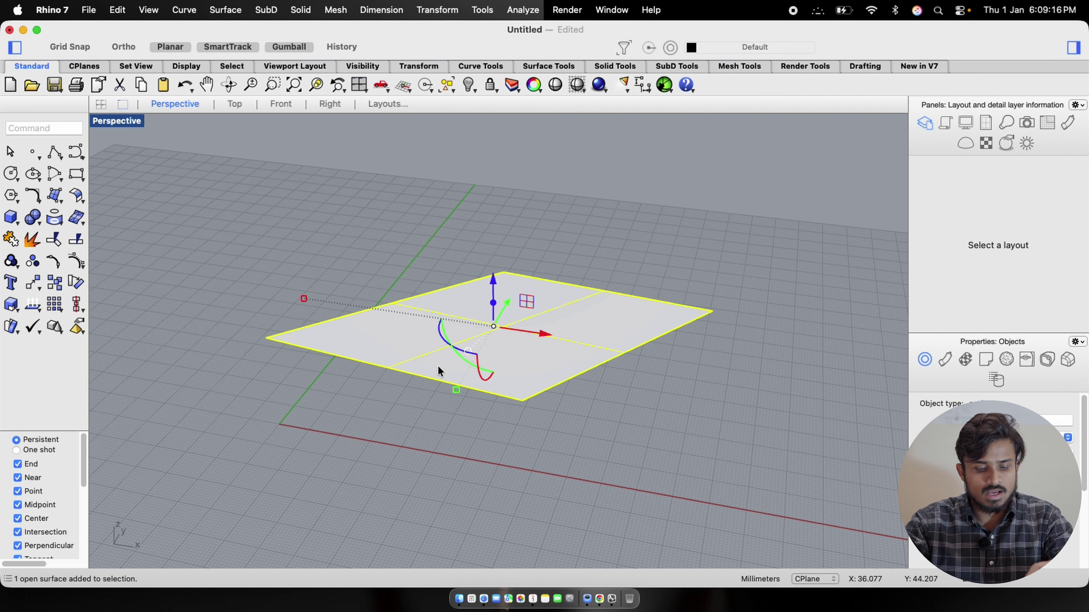
text(ZS)
key(Return)
key(Escape)
right_drag(409, 375, 492, 351)
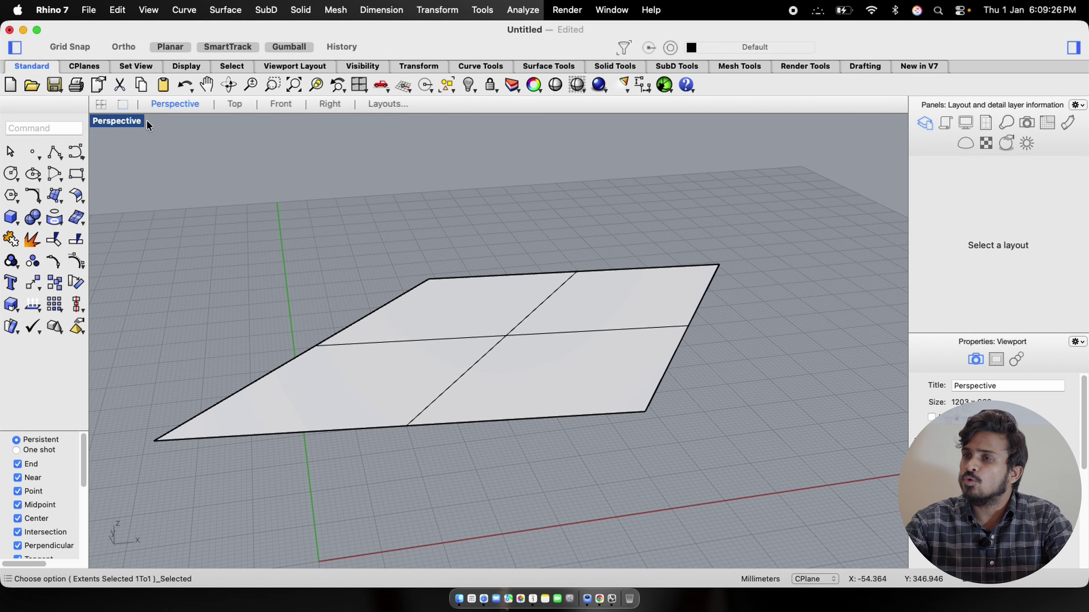
right_click(277, 283)
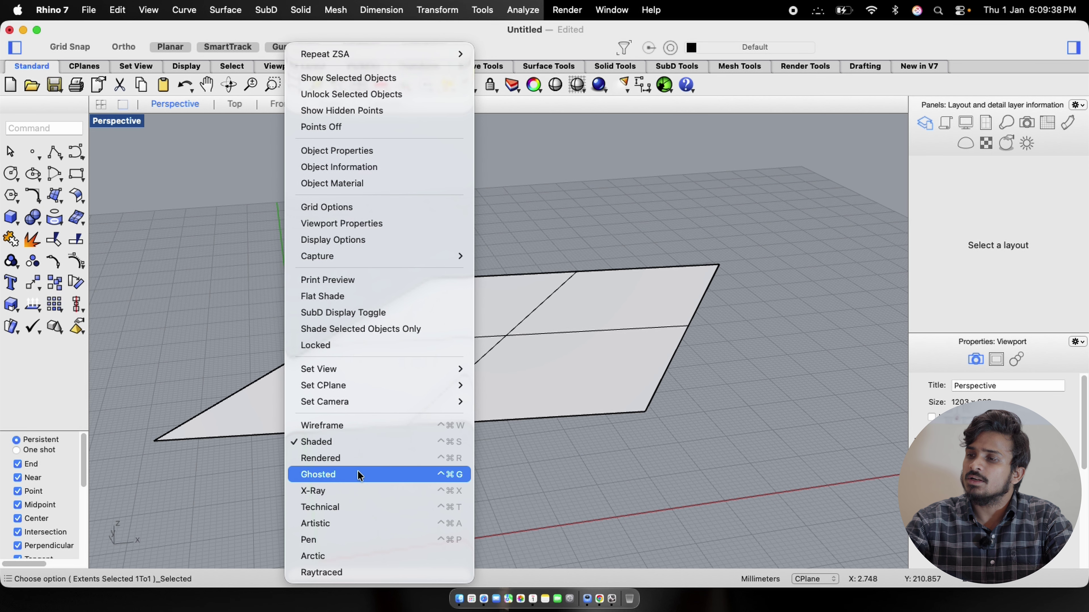
click(541, 480)
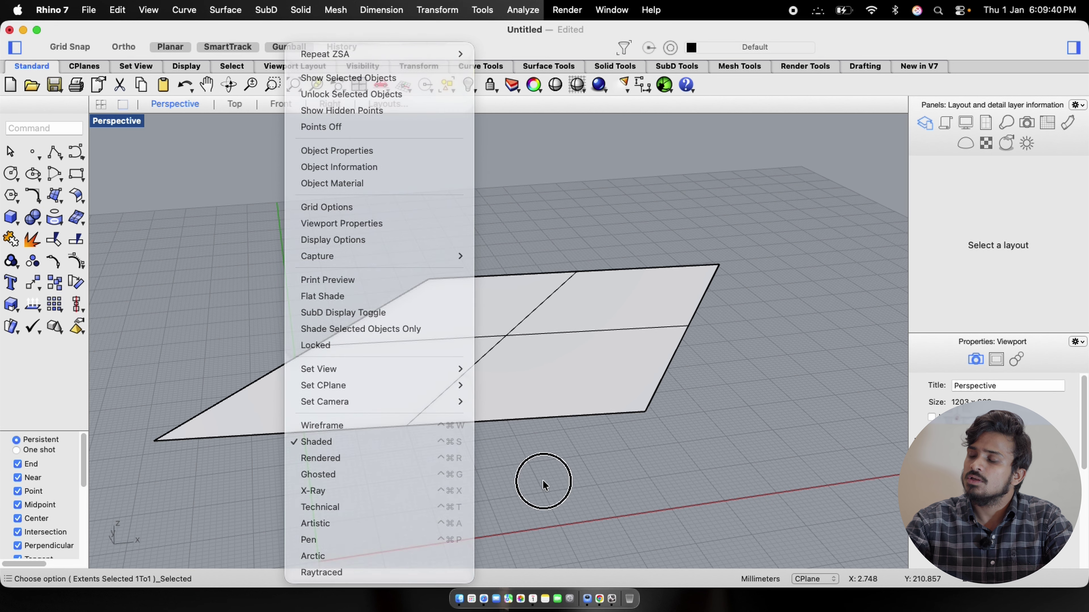
- Zoom to the selected surface again and examine it from a lower angle
drag(601, 200, 475, 310)
text(zs)
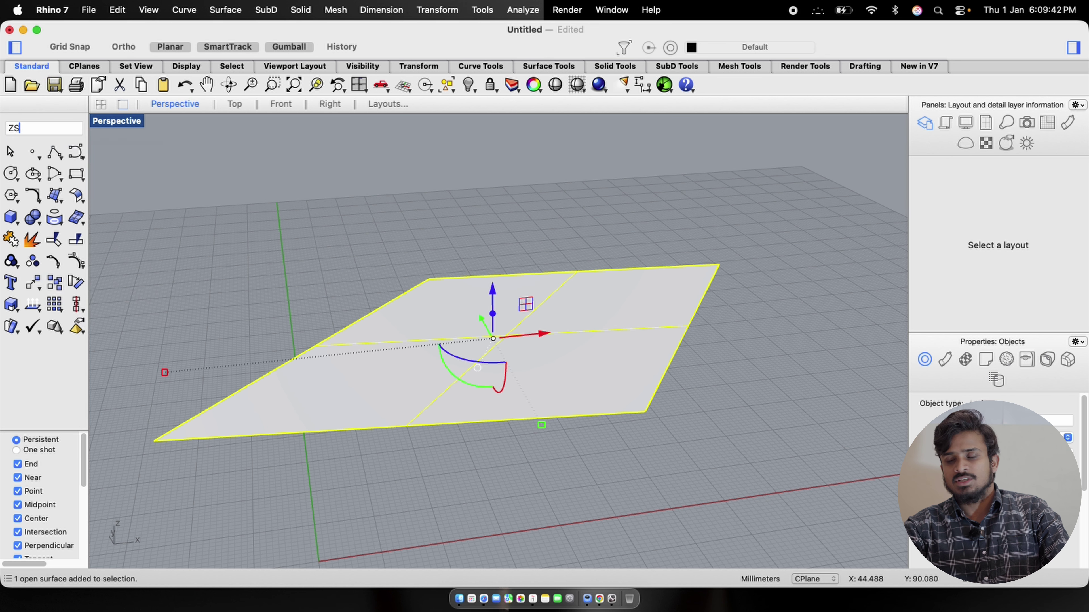
key(Return)
key(Escape)
scroll(676, 321, down, 5)
right_drag(666, 359, 591, 345)
scroll(587, 330, up, 2)
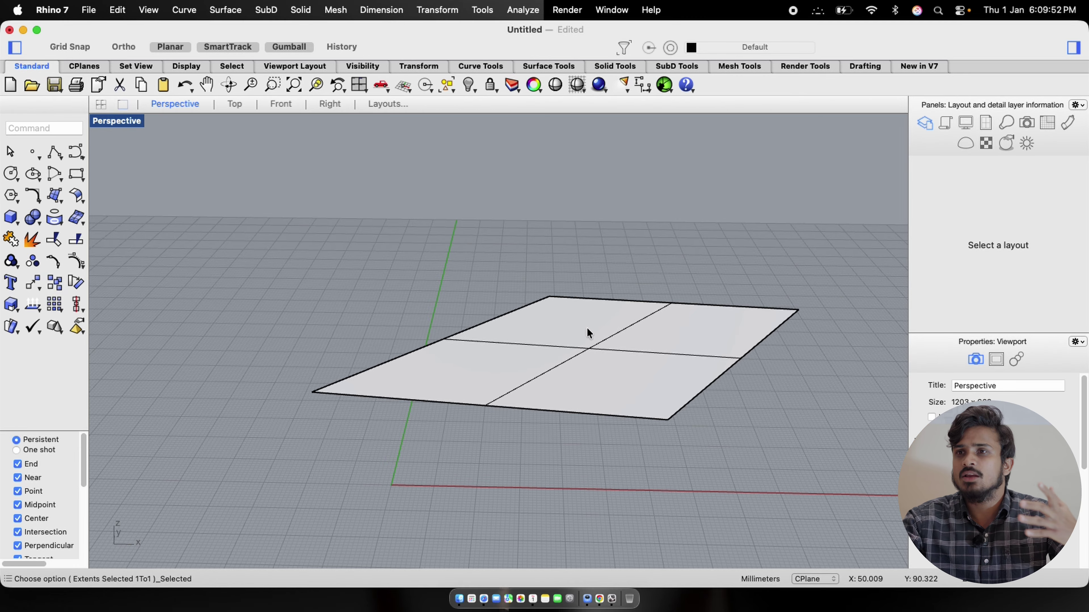
- Try to create an upright four-corner surface along the base surface's lengthwise middle line, using several viewports to place its corners
click(565, 360)
click(57, 198)
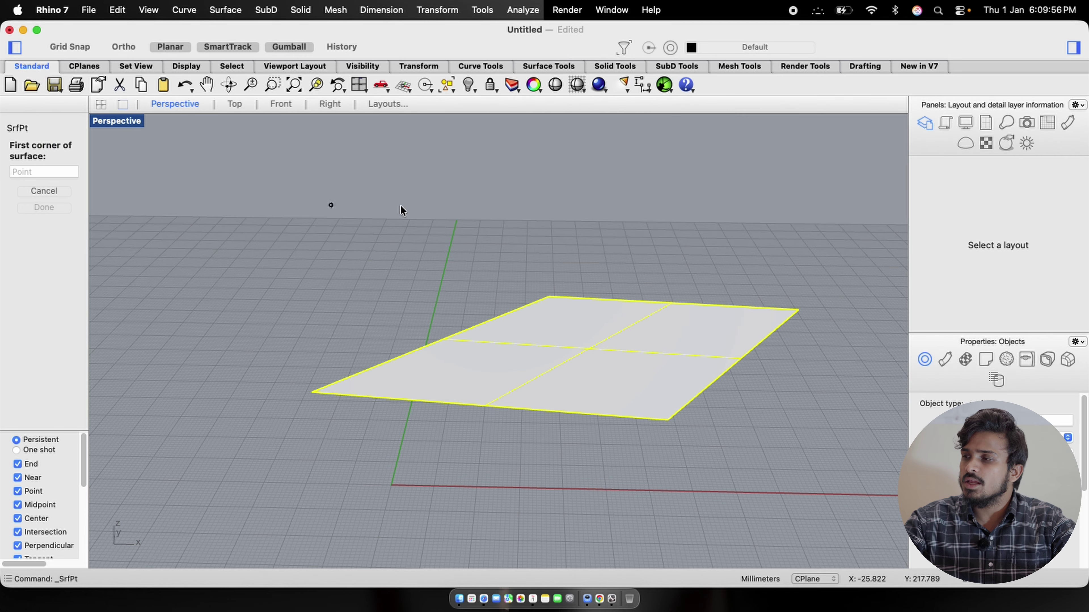
click(672, 302)
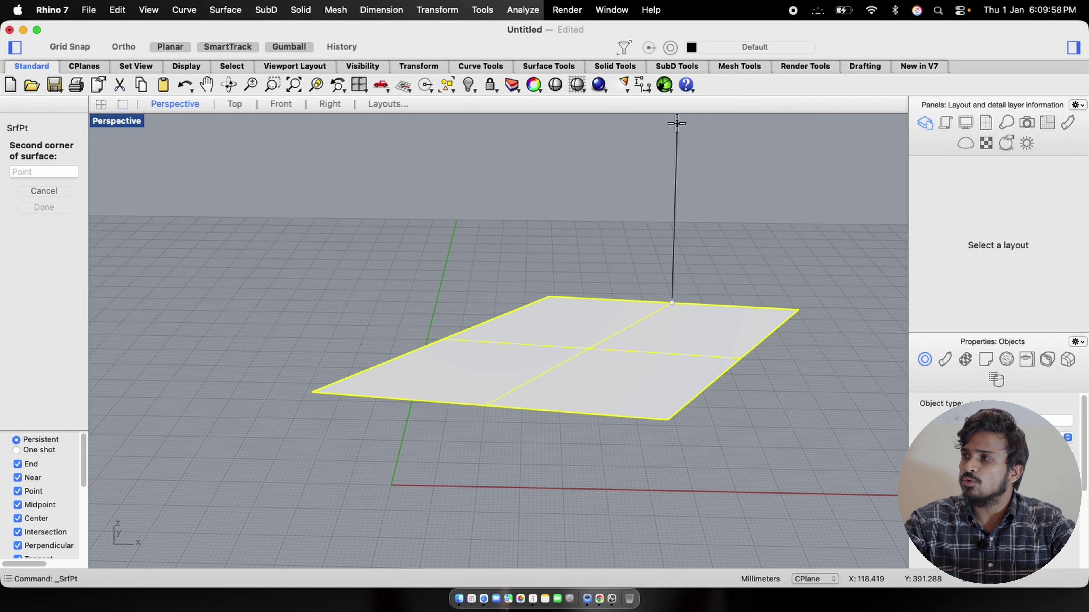
click(661, 128)
scroll(408, 266, down, 6)
right_drag(410, 267, 401, 304)
double_click(98, 122)
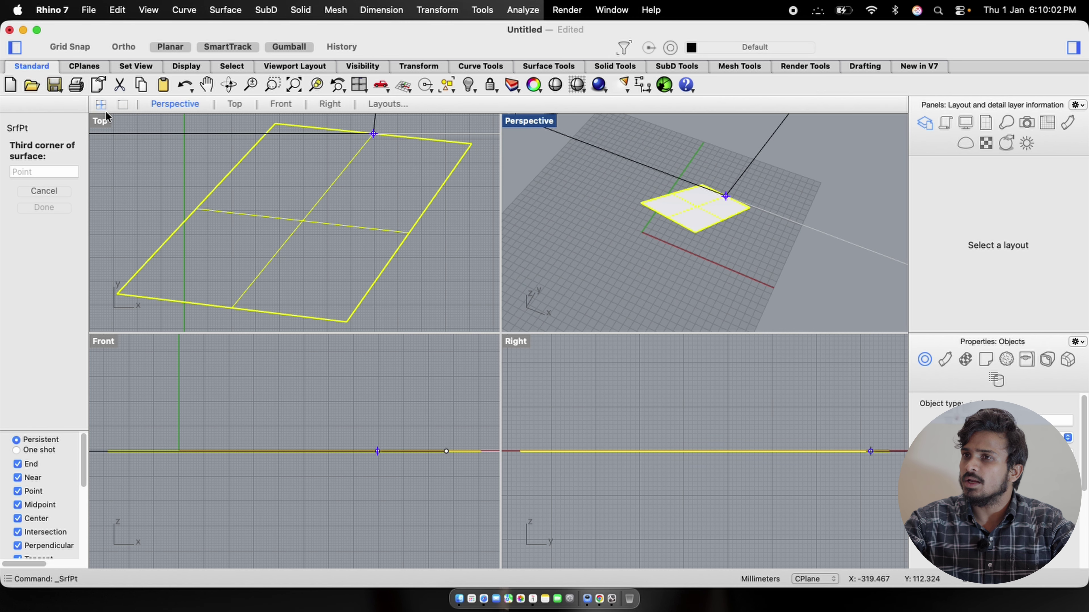
scroll(668, 457, down, 5)
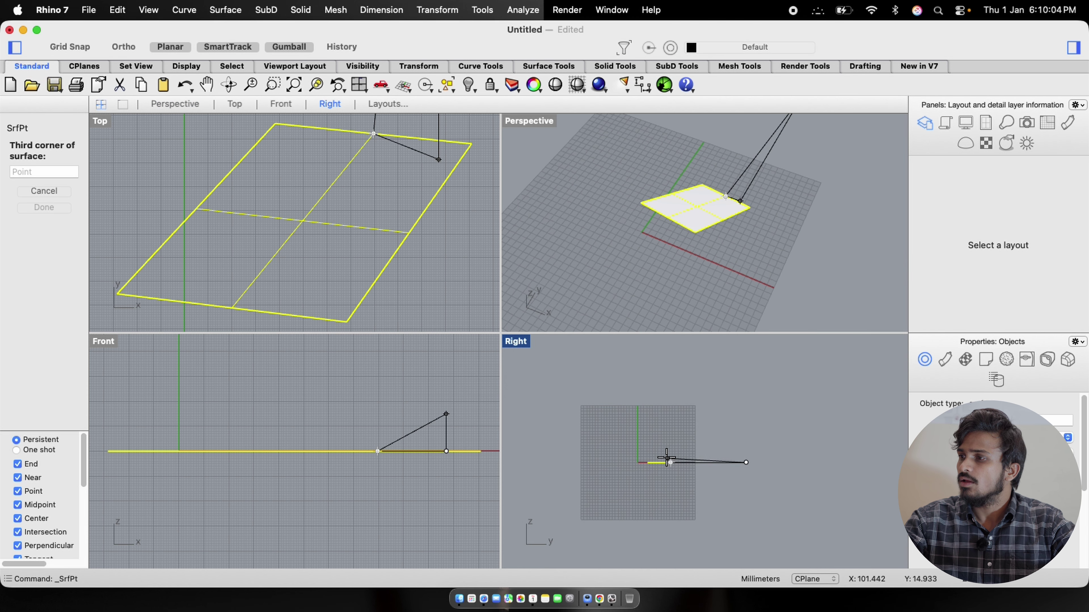
scroll(471, 399, down, 3)
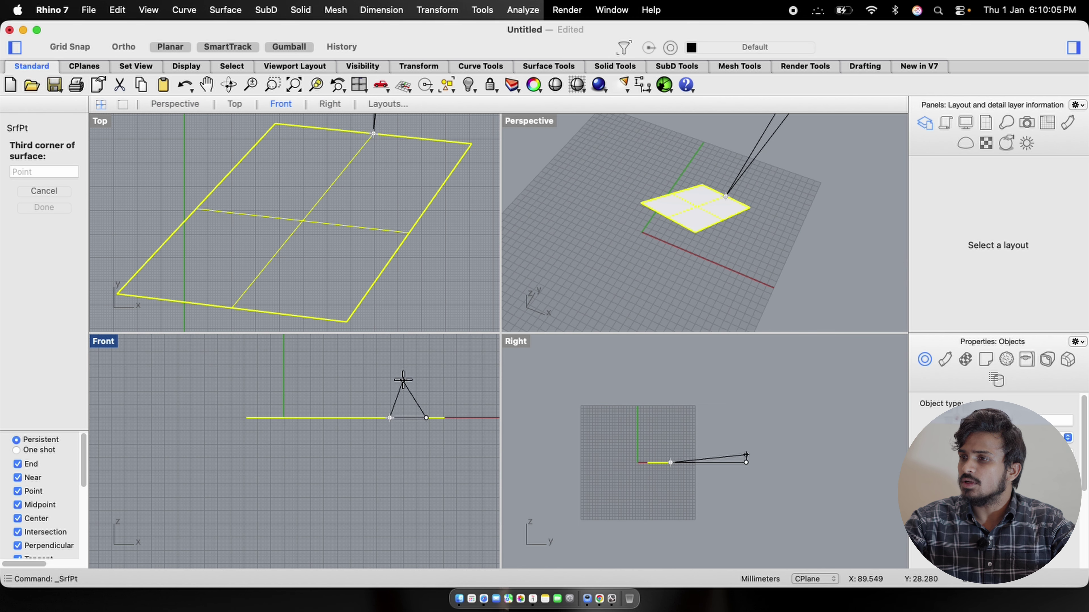
click(431, 387)
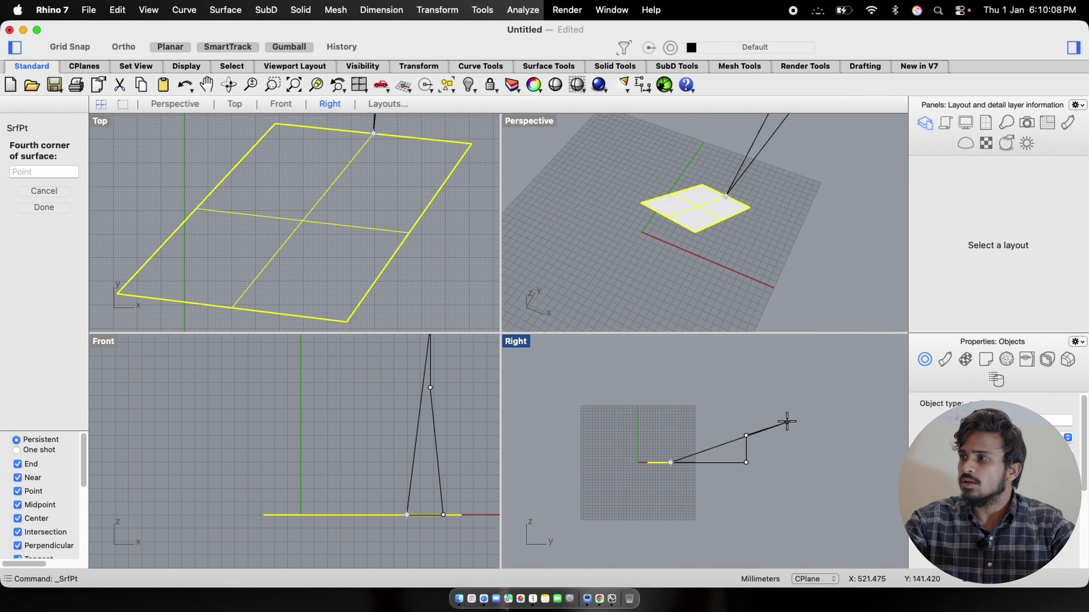
click(669, 213)
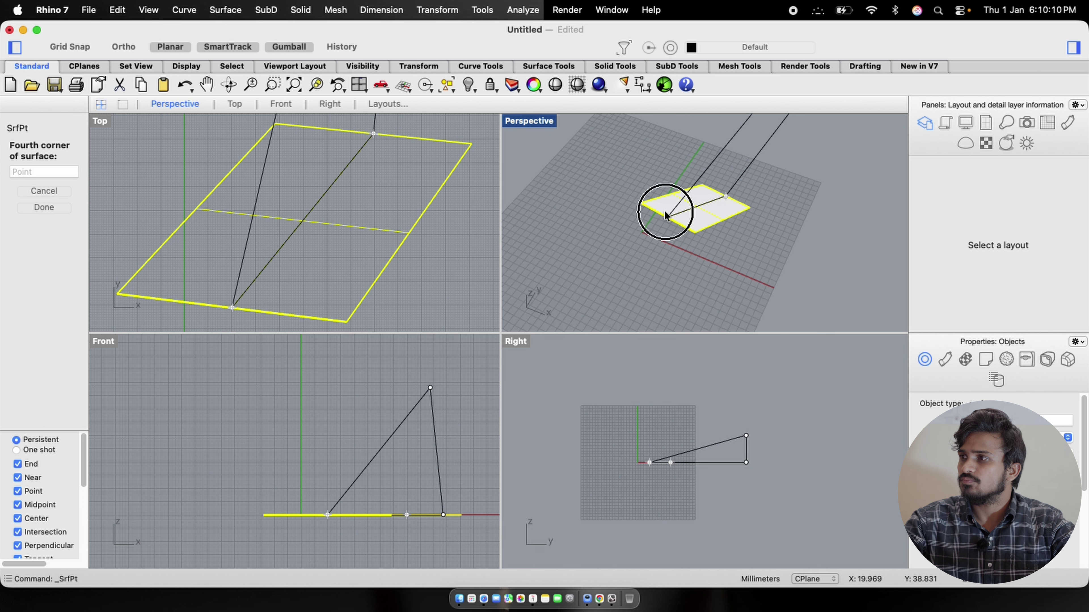
- Select the misshapen second surface in the Perspective view and delete it
click(834, 204)
right_drag(834, 204, 721, 196)
click(656, 175)
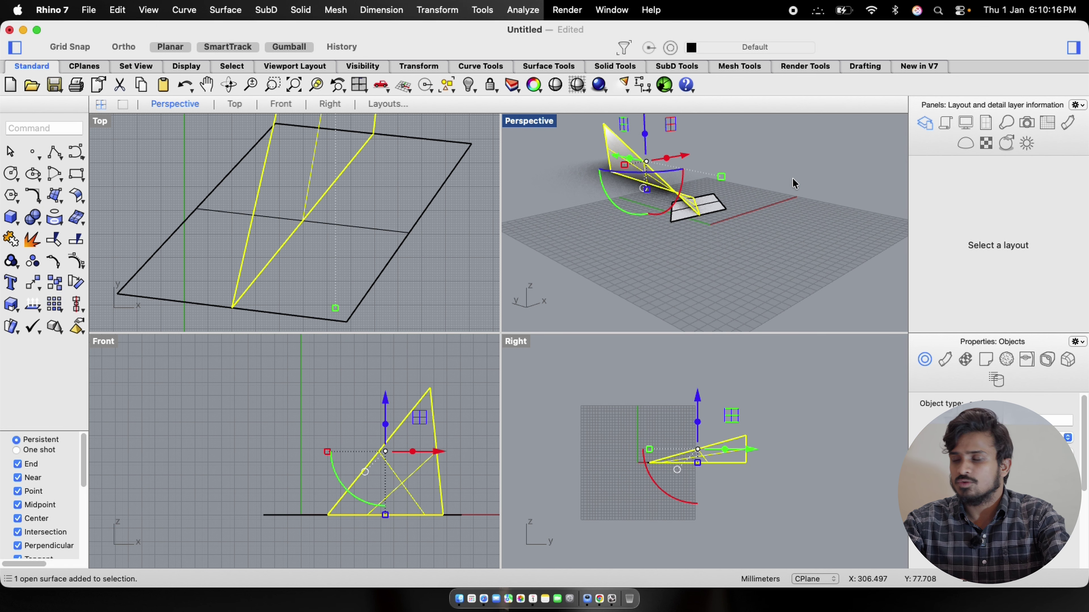
key(Delete)
- Create a four-corner surface rising from the midpoints of the base surface's two long sides, placing its upper corners in the Front viewport
right_drag(724, 224, 823, 228)
click(57, 200)
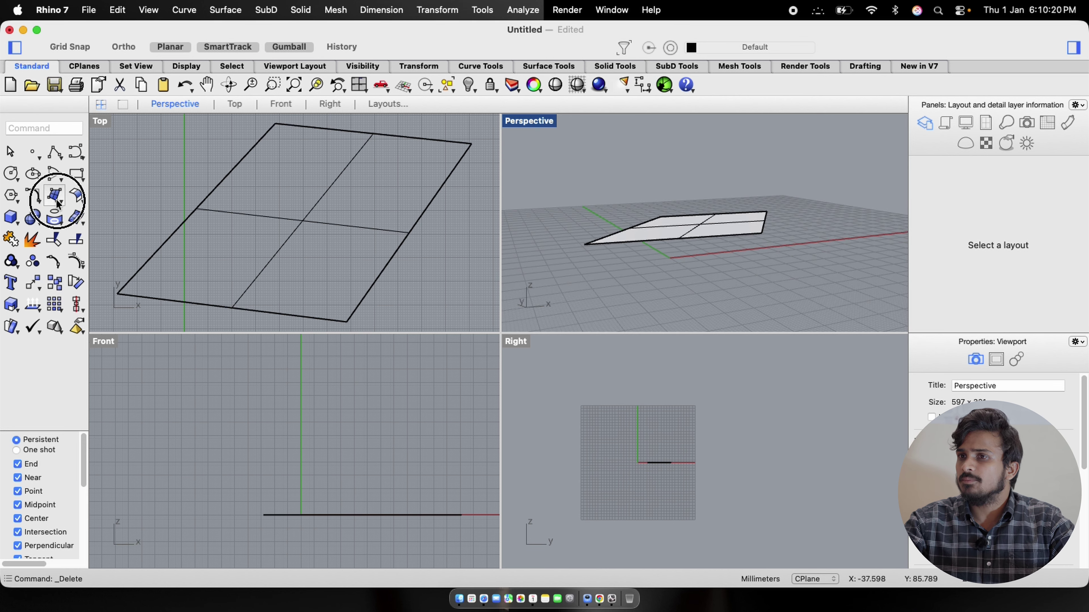
click(114, 133)
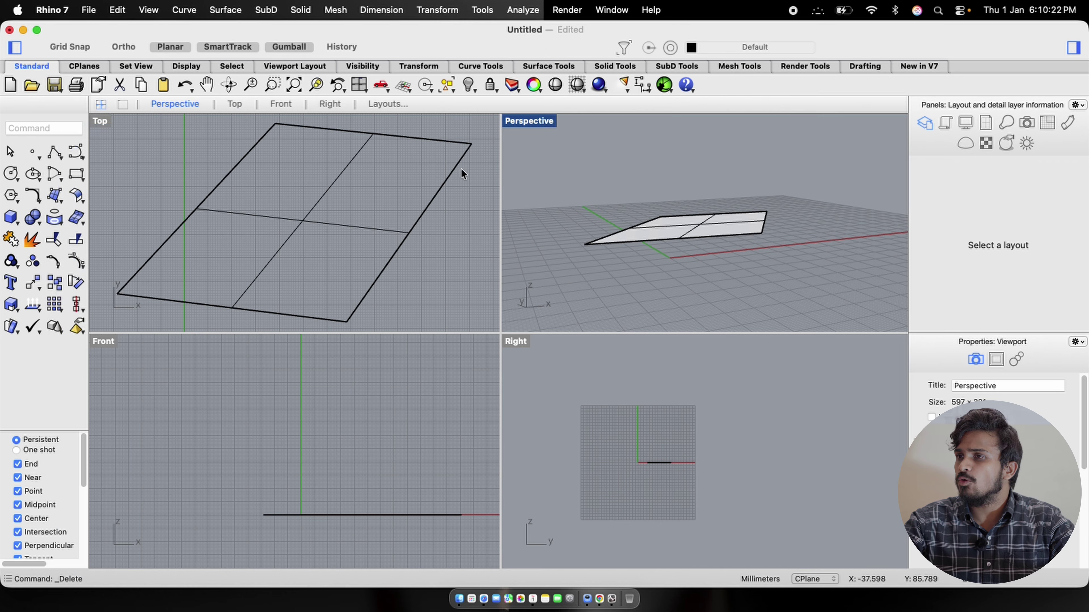
click(407, 231)
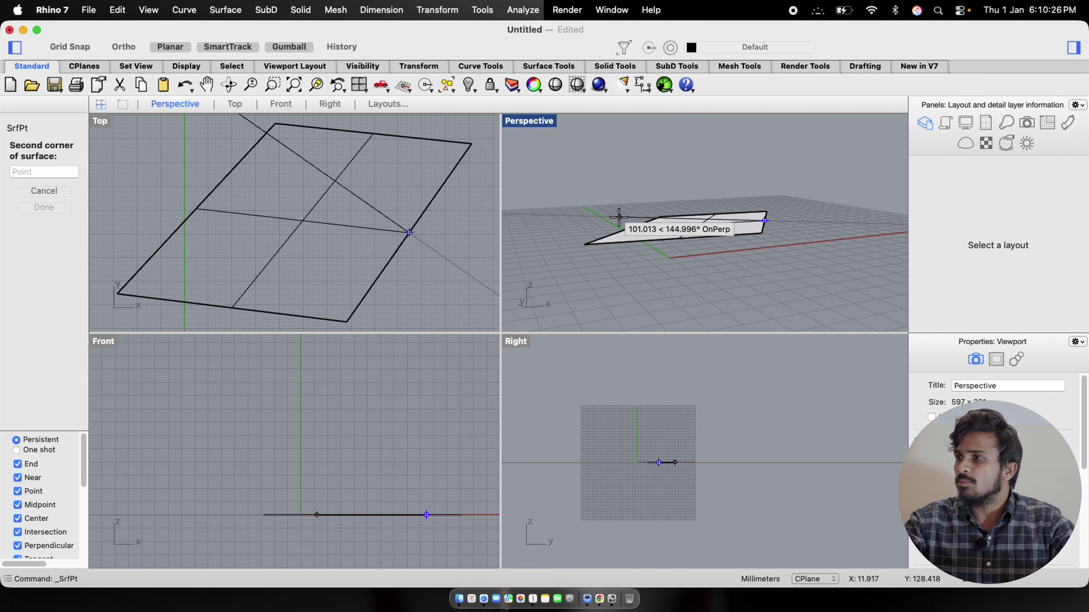
click(629, 227)
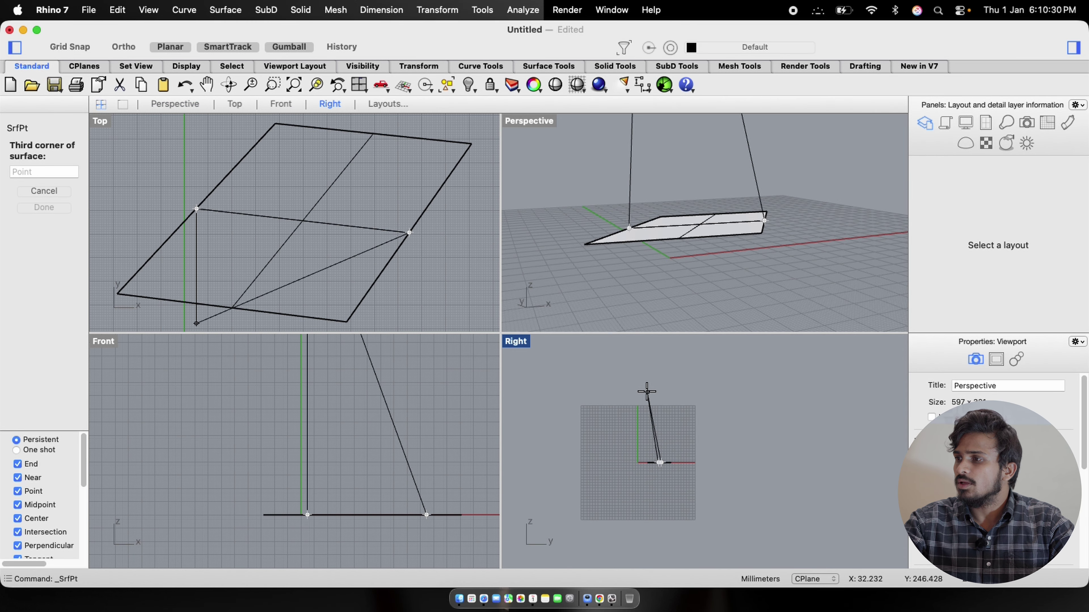
click(413, 373)
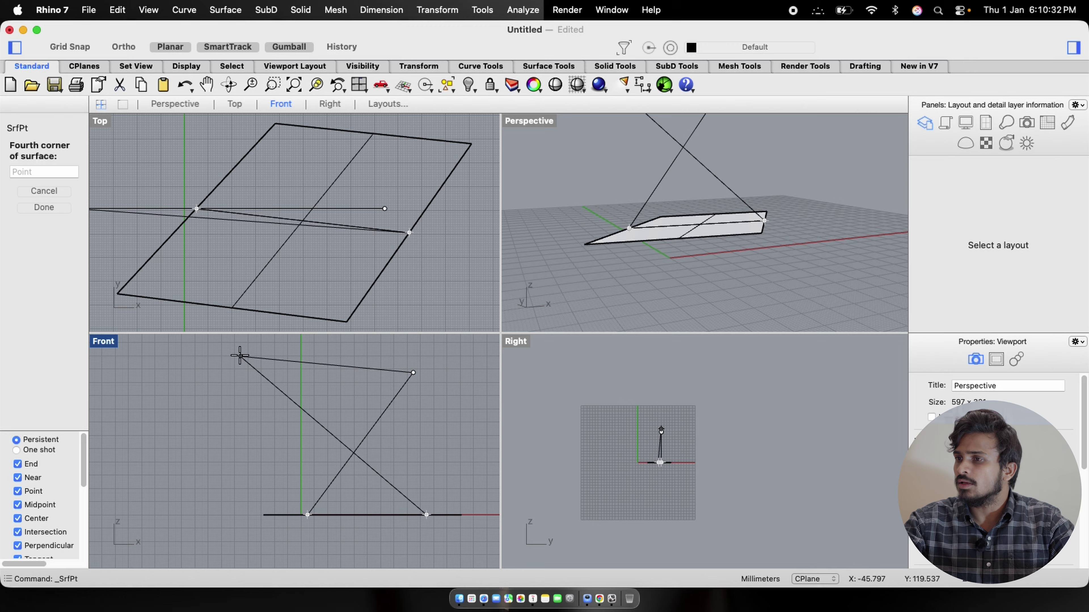
scroll(401, 384, down, 3)
click(361, 369)
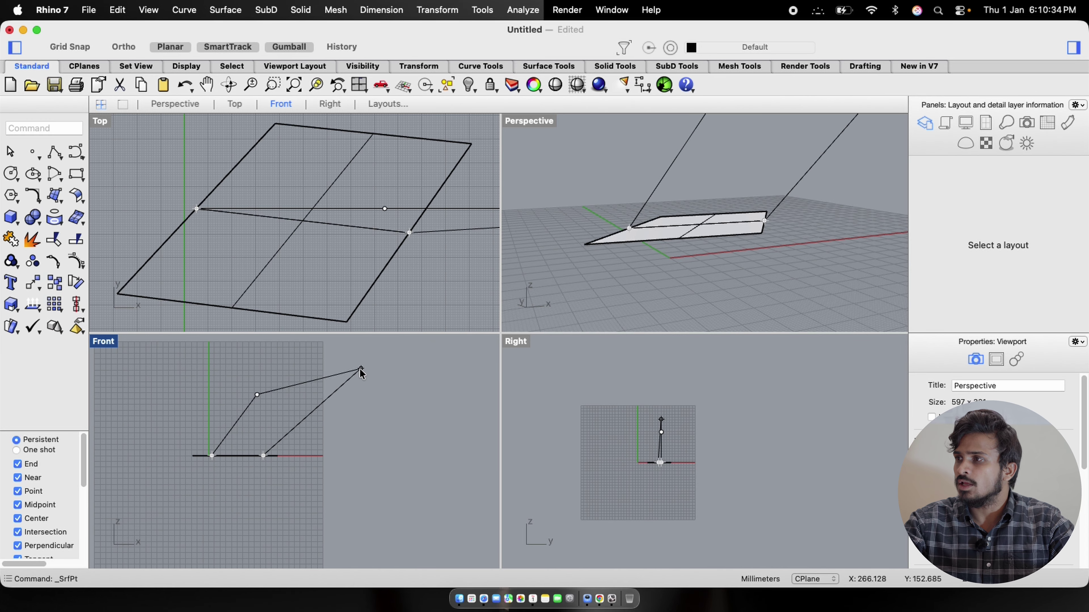
- Maximize the Perspective viewport, zoom to both surfaces and turn the view to show where they meet
right_drag(666, 282, 584, 153)
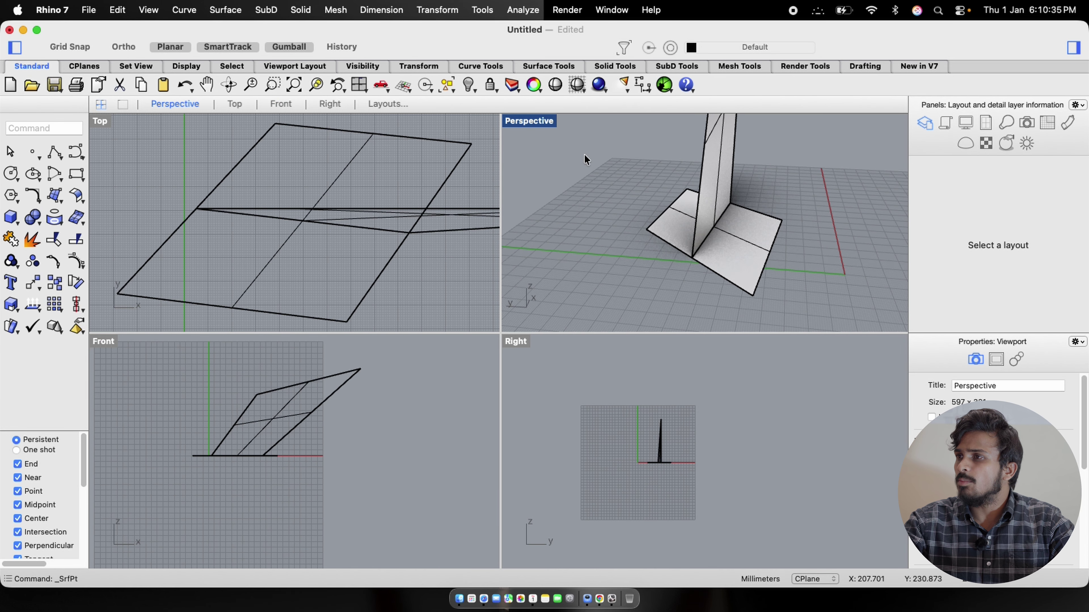
double_click(518, 121)
right_drag(476, 339, 547, 311)
drag(634, 248, 431, 390)
text(zs)
key(Return)
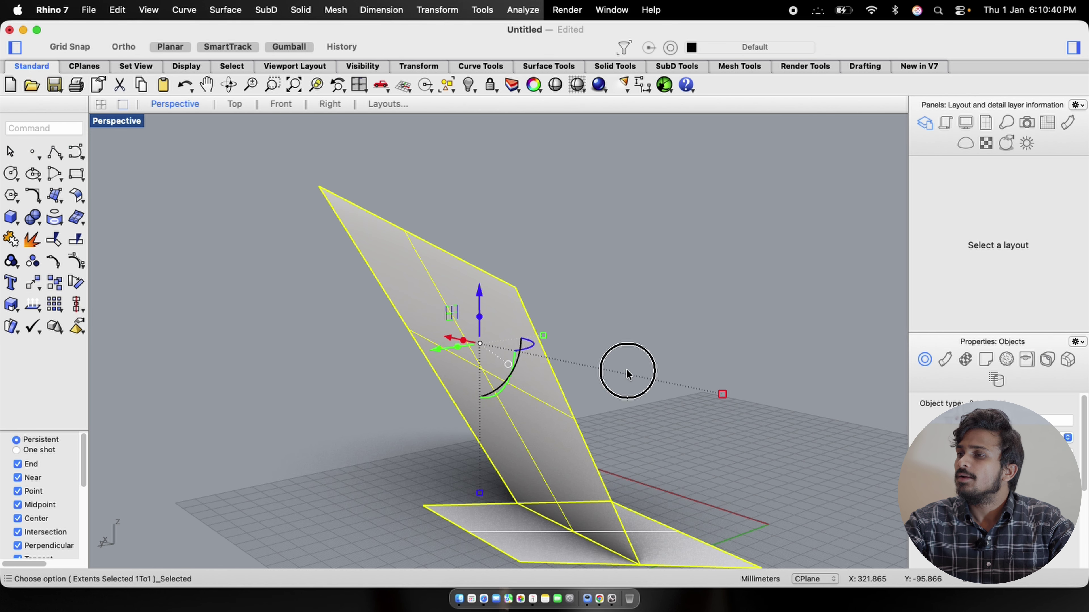
click(626, 373)
right_drag(625, 373, 452, 436)
- Set the display color of the flat base surface to red, #FF0000
click(463, 517)
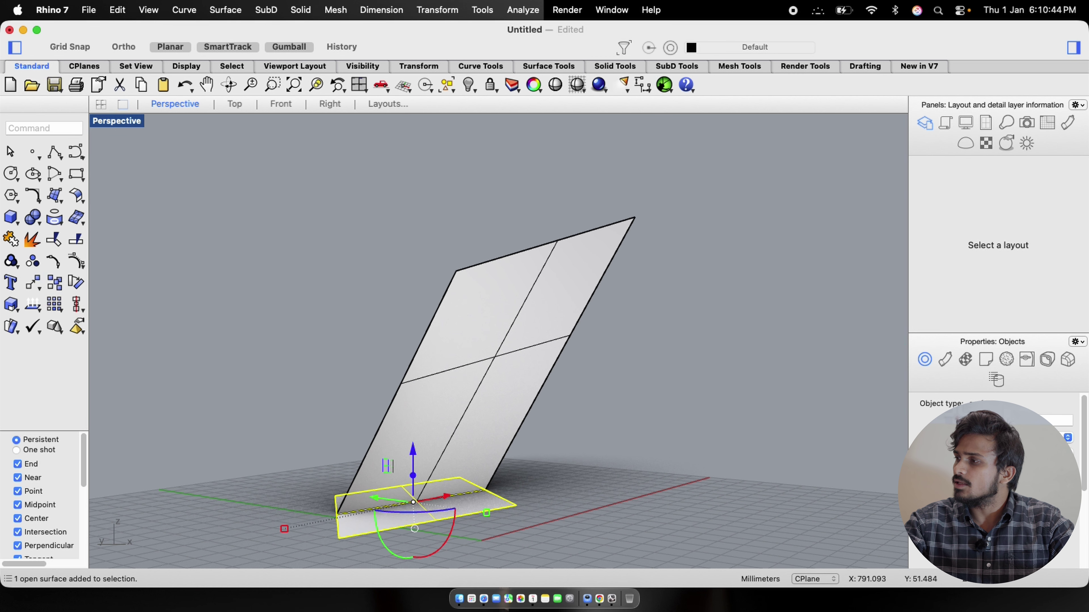
click(979, 455)
drag(460, 340, 372, 262)
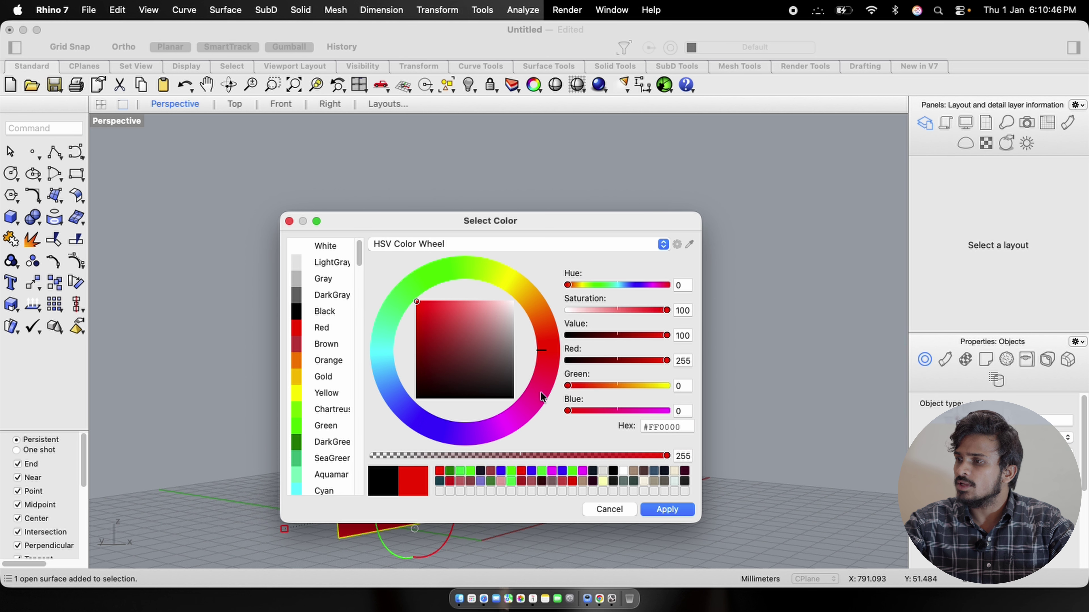
click(666, 509)
click(656, 406)
- Examine the line where the upright surface meets the red base surface, close up and from several angles
right_drag(656, 406, 642, 314)
click(424, 359)
click(406, 364)
right_drag(522, 379, 470, 411)
scroll(404, 328, down, 5)
scroll(400, 440, up, 10)
right_drag(633, 364, 571, 338)
scroll(457, 328, down, 6)
scroll(677, 351, up, 10)
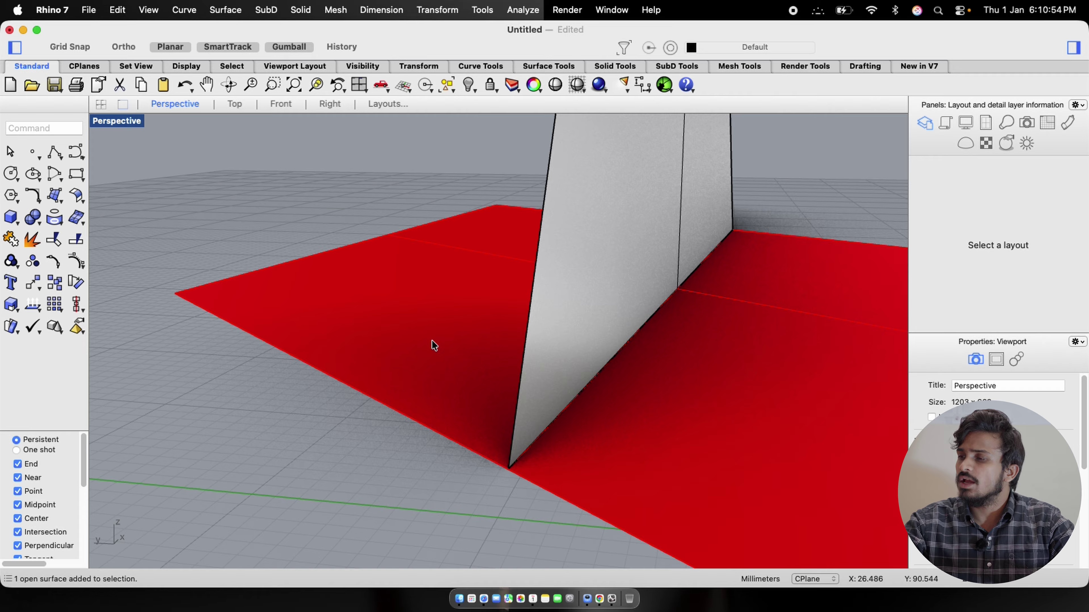
scroll(431, 343, down, 6)
scroll(431, 342, down, 3)
- Split the red base surface using the upright surface as the cutting object
click(528, 342)
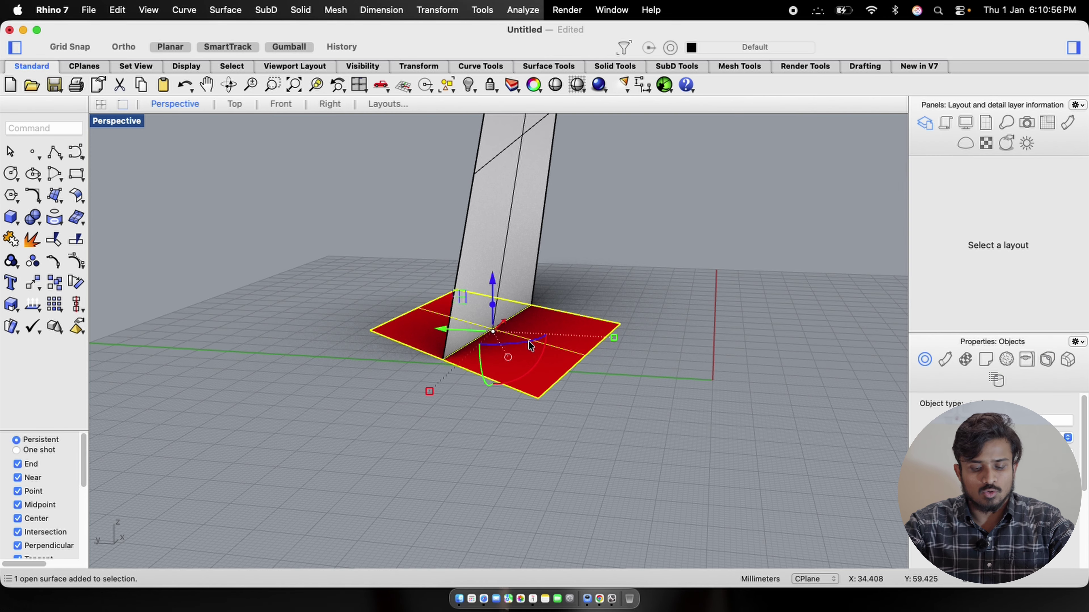
text(Split)
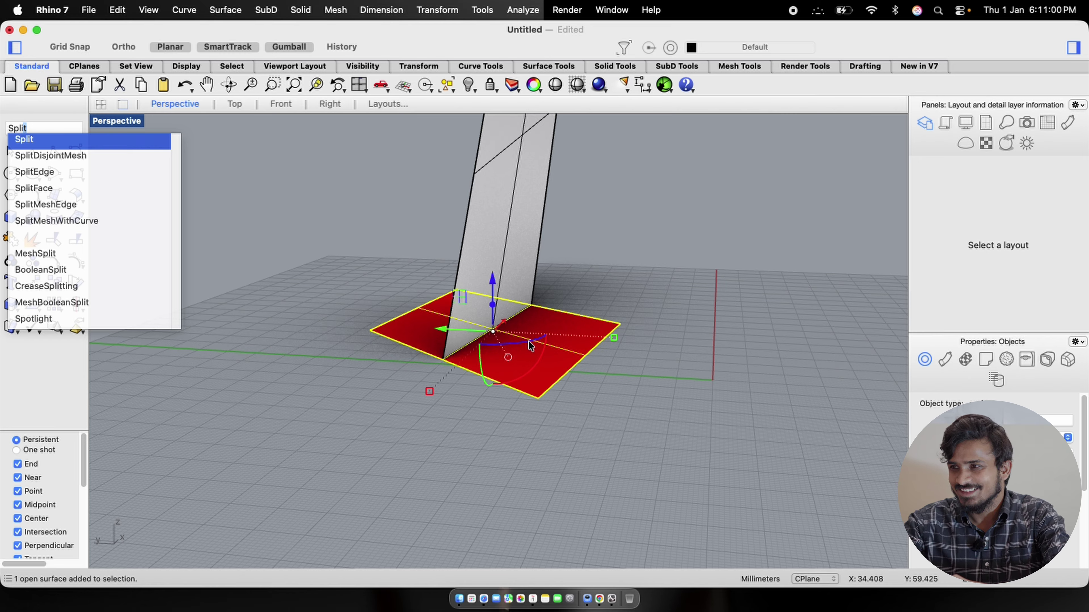
key(Return)
click(505, 255)
key(Return)
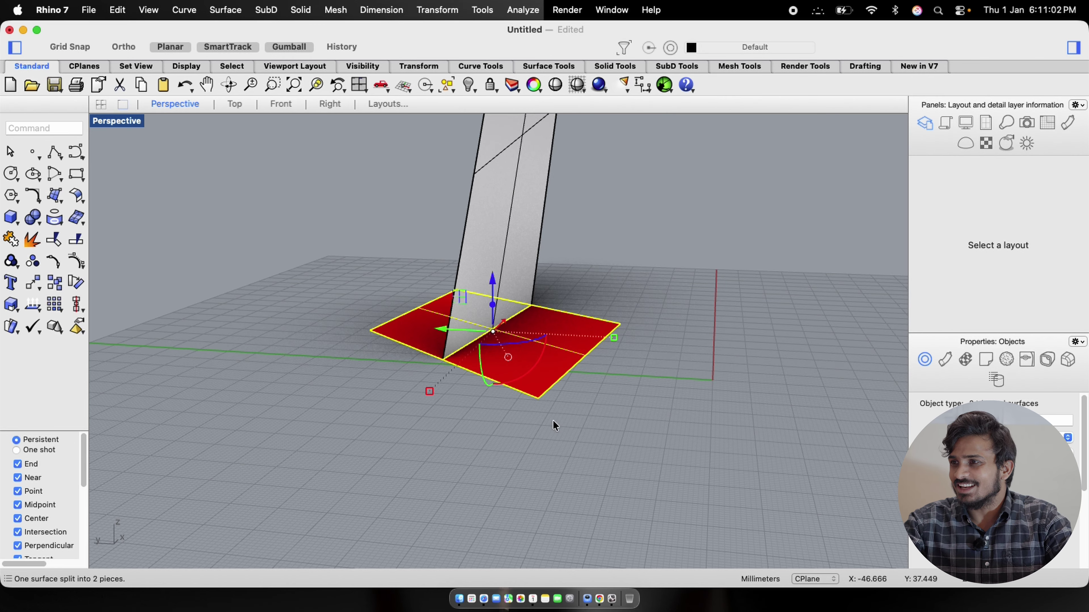
- Move the two halves of the red surface apart, one to each side of the upright surface
click(553, 426)
click(477, 346)
click(397, 340)
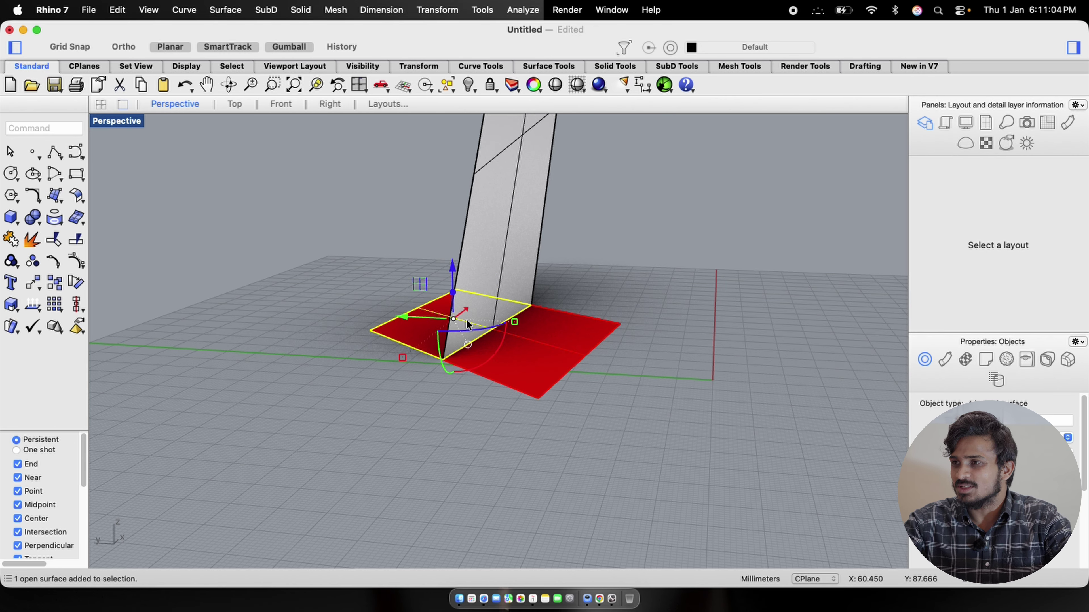
drag(412, 313, 323, 308)
click(532, 355)
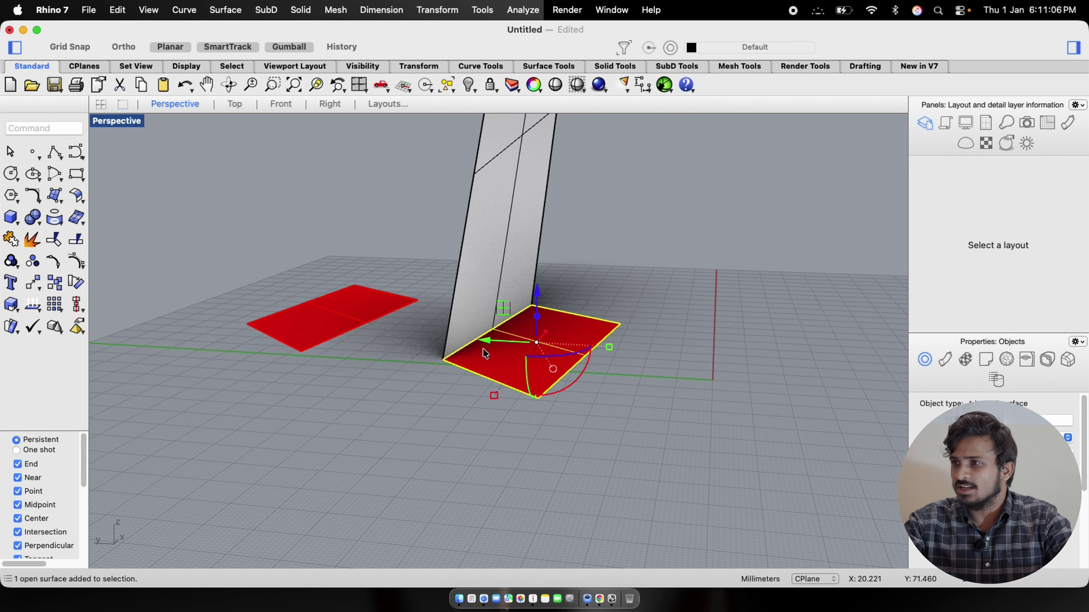
drag(485, 353, 610, 370)
click(495, 431)
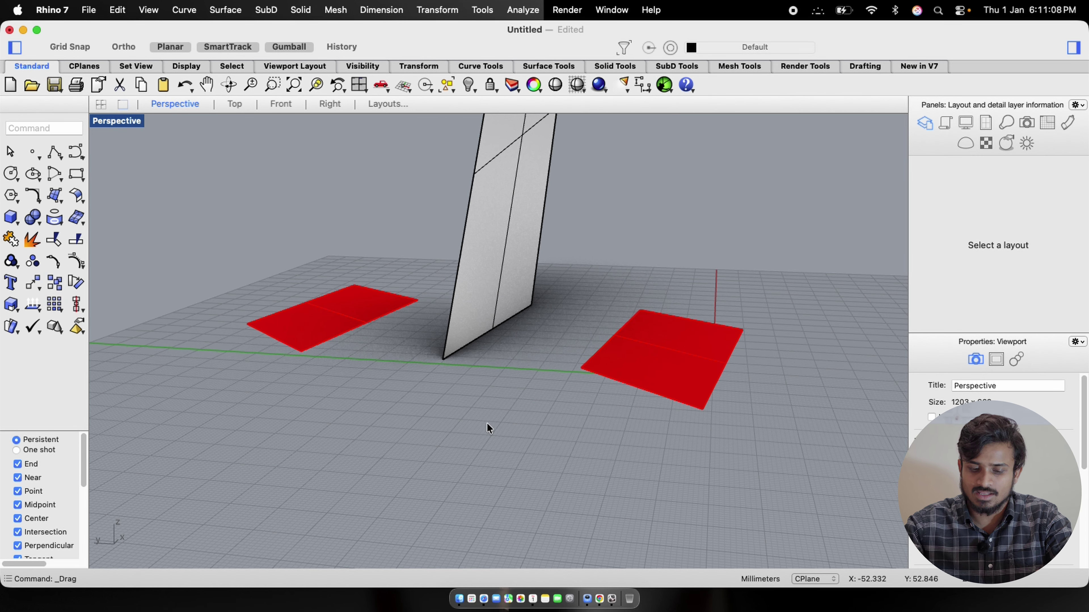
- Undo both moves of the red halves and the split
key(super+z)
key(super+z)
key(super+z)
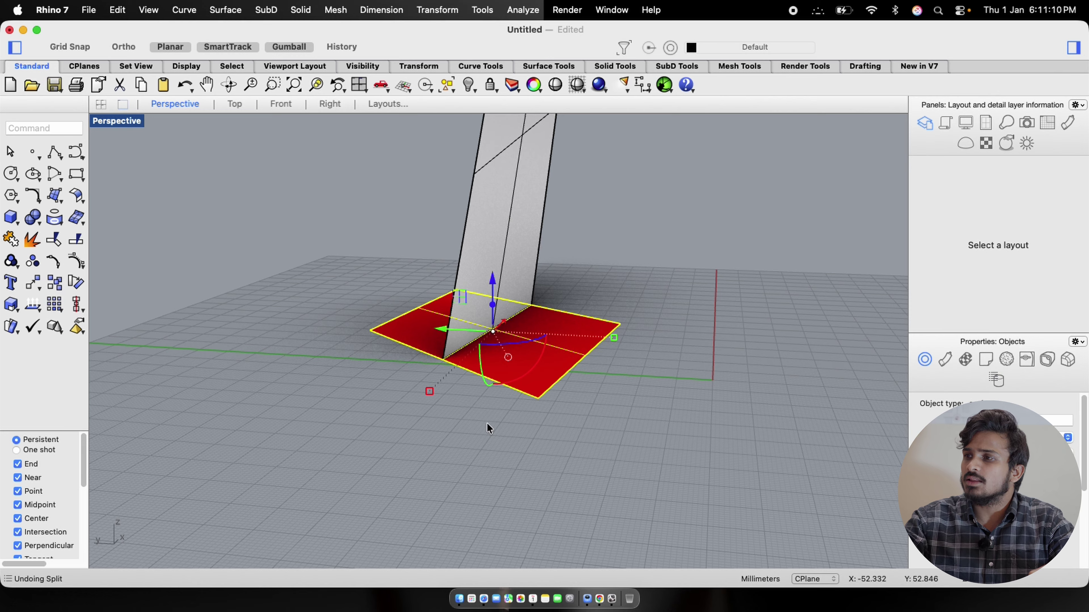
- Trim the near half of the red surface against the upright surface, and undo the trim
click(512, 208)
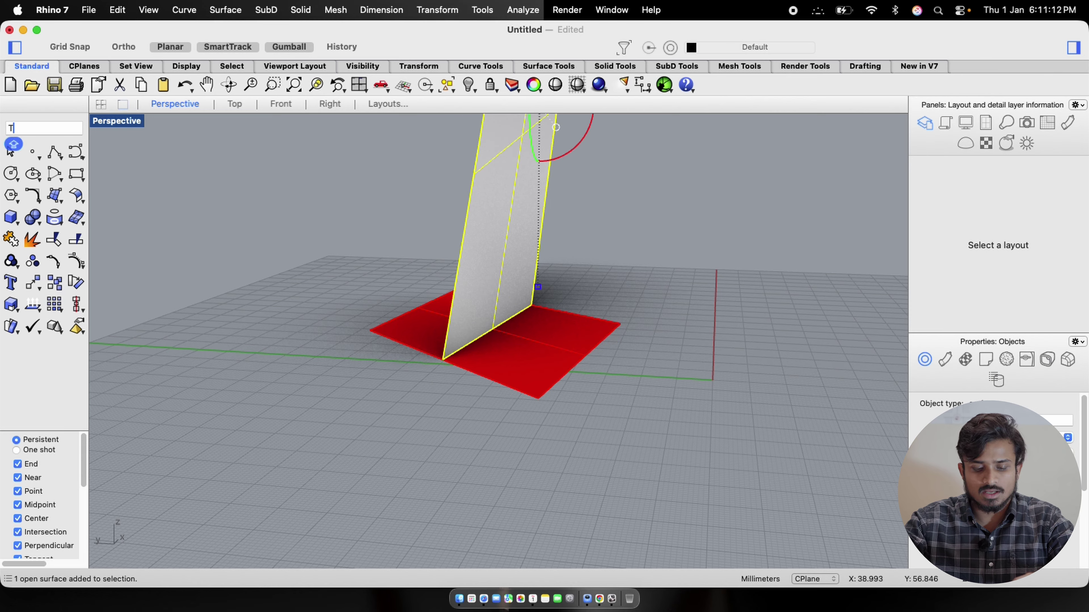
key(Return)
click(525, 395)
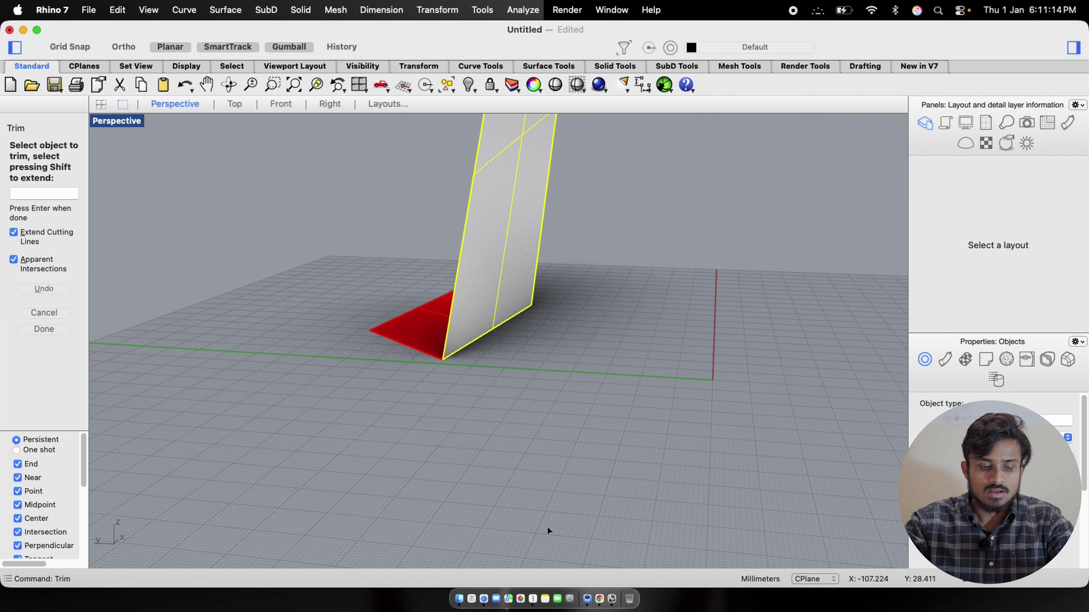
key(Return)
key(super+z)
key(Escape)
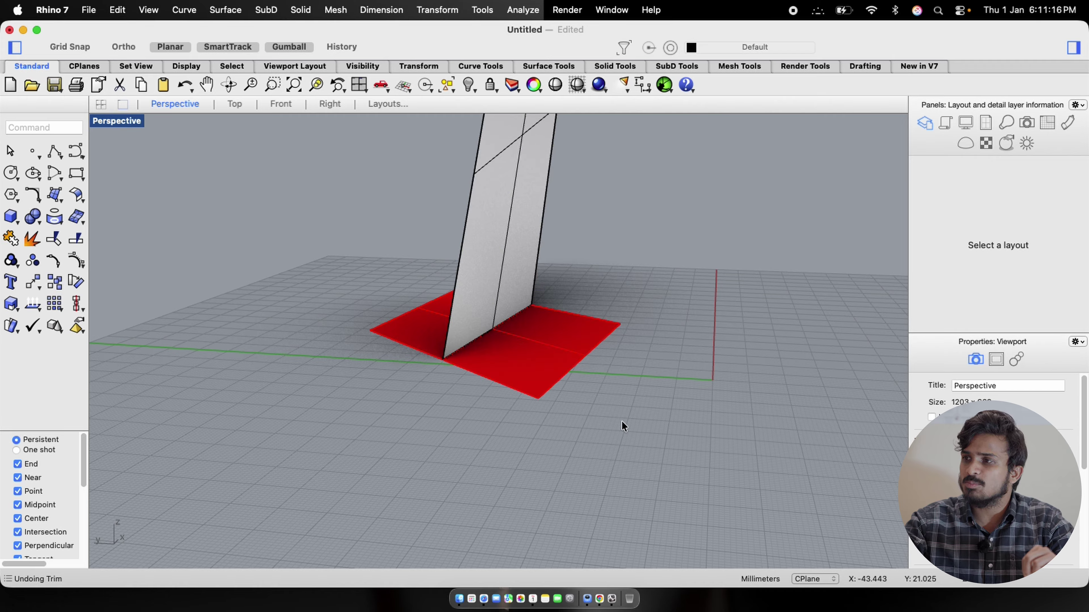
click(522, 283)
key(Escape)
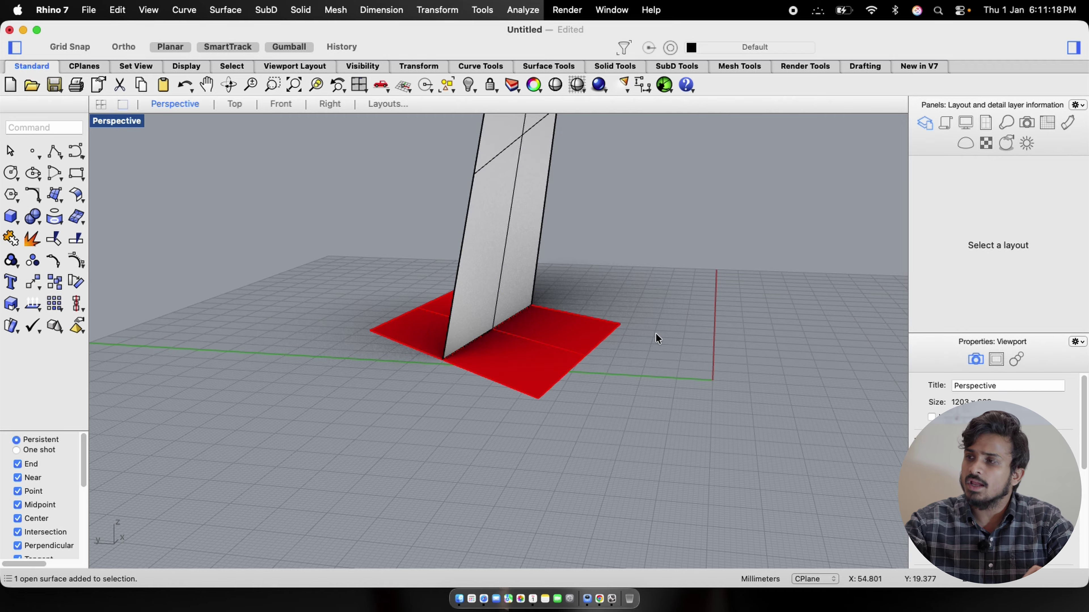
click(554, 387)
key(Escape)
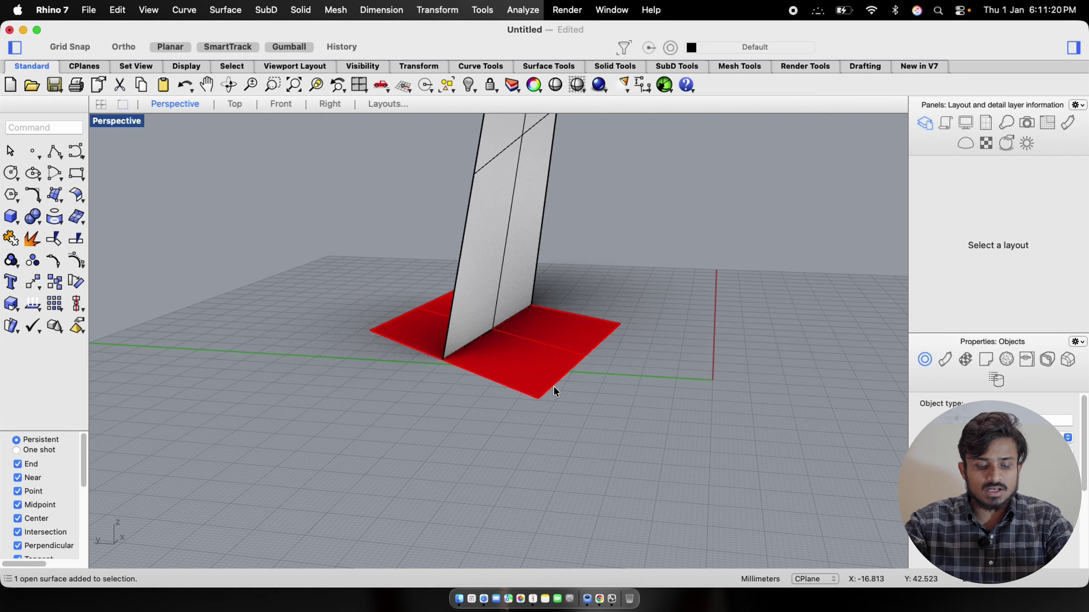
- Select the red base surface and split it with the upright surface
drag(592, 390, 547, 352)
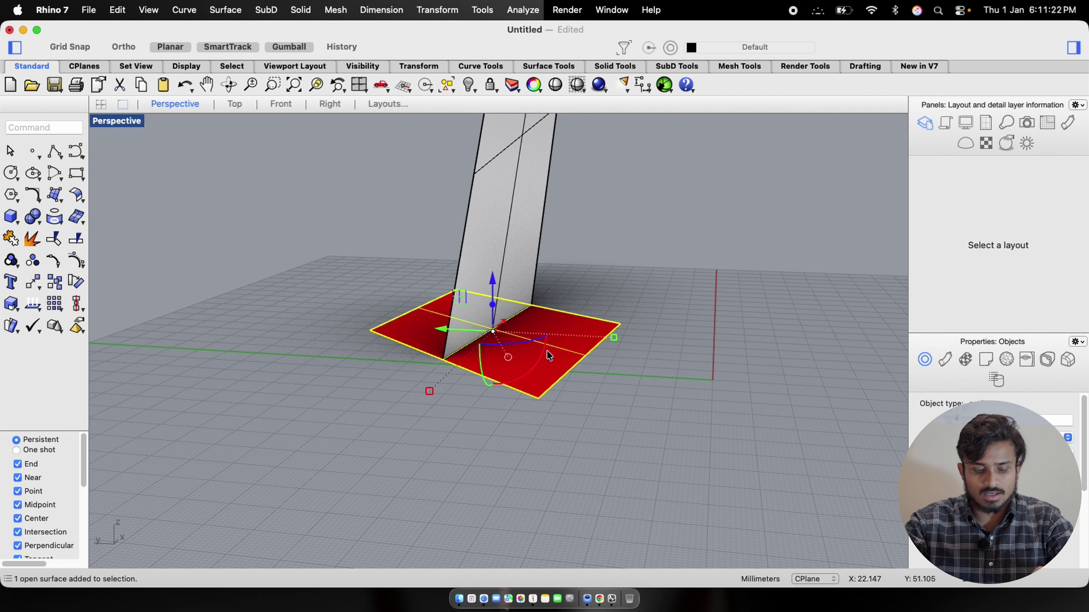
text(Spli)
key(Return)
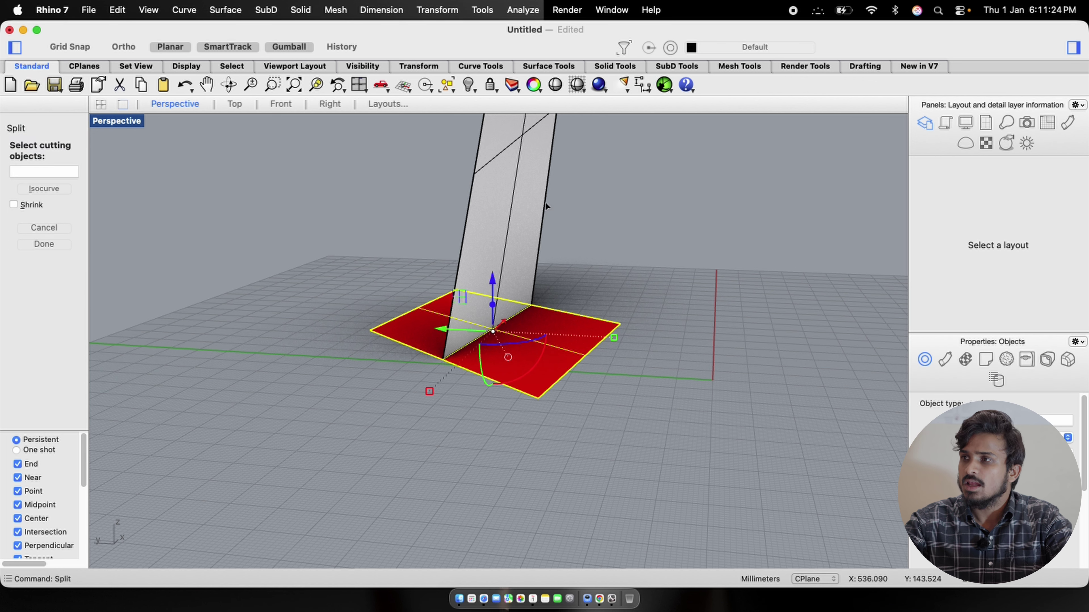
click(545, 202)
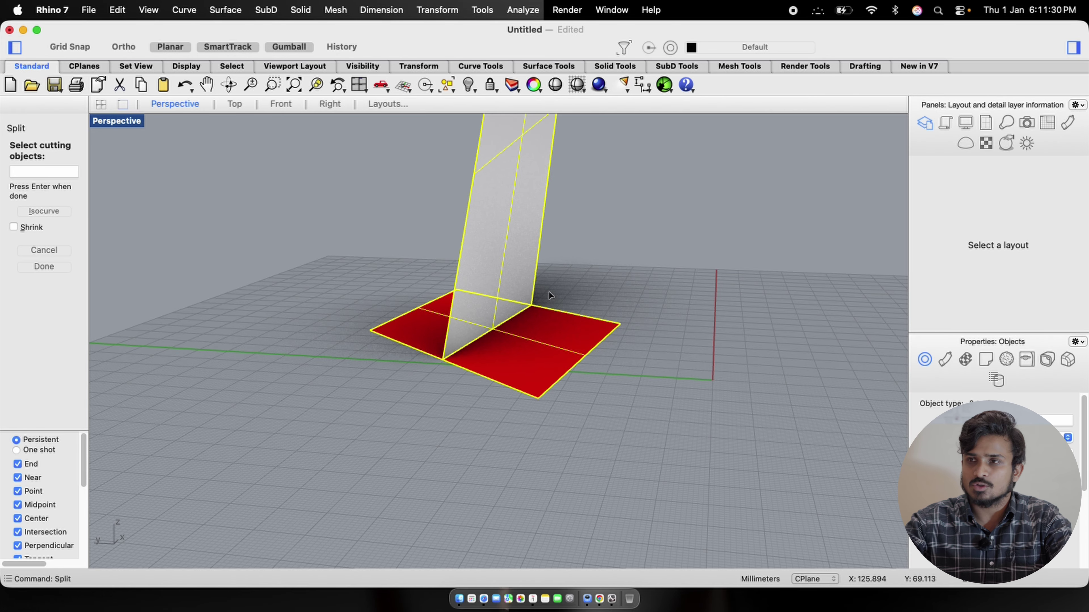
key(Return)
- Select each half of the split red surface in turn, and undo the split
click(567, 290)
click(548, 348)
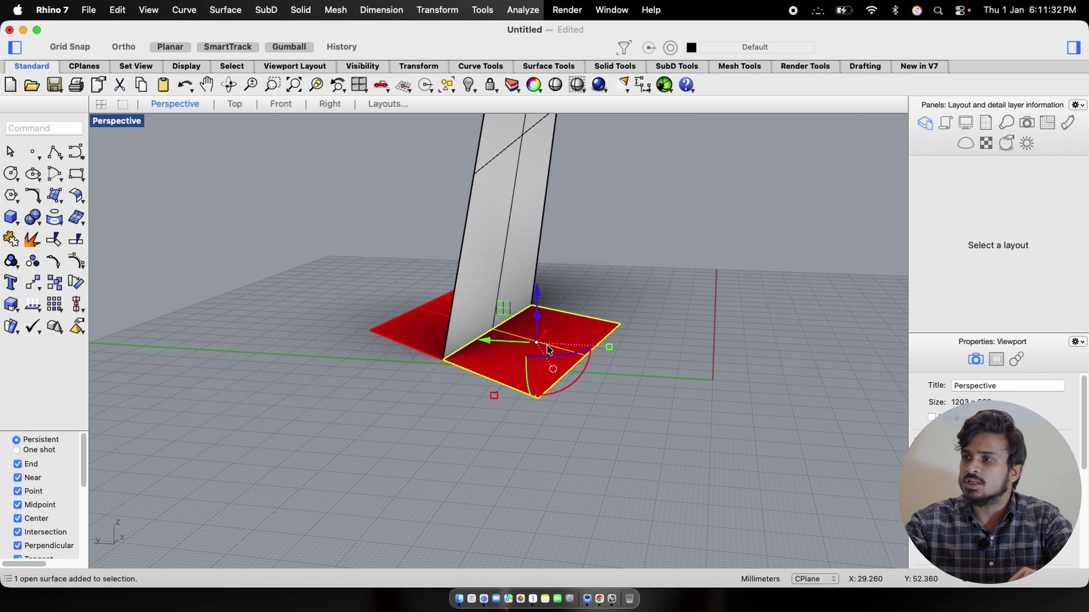
click(371, 309)
click(447, 323)
click(643, 258)
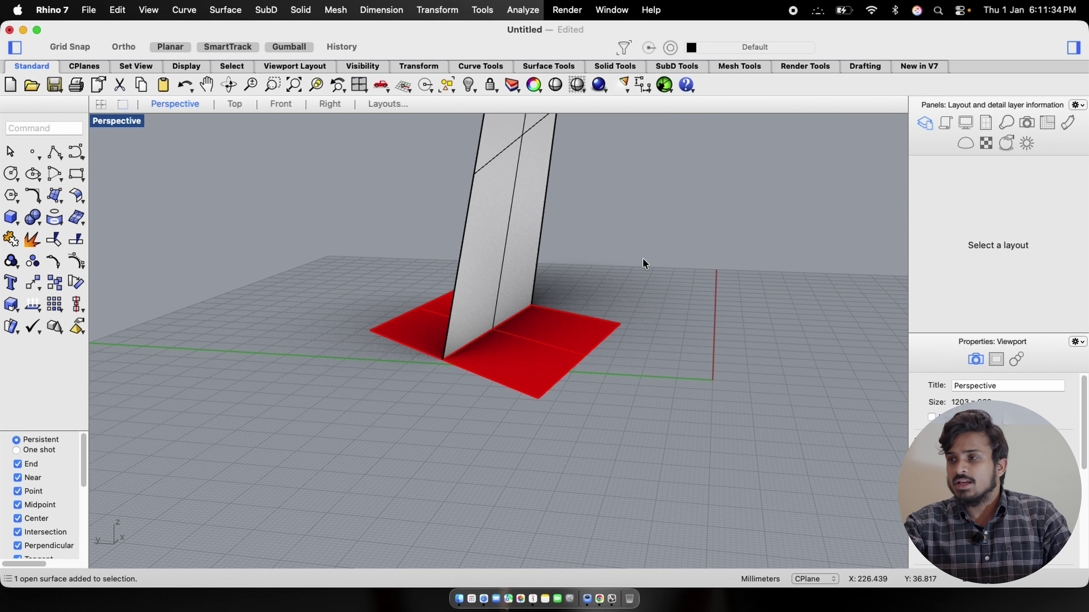
key(super+z)
click(654, 337)
click(518, 356)
click(624, 264)
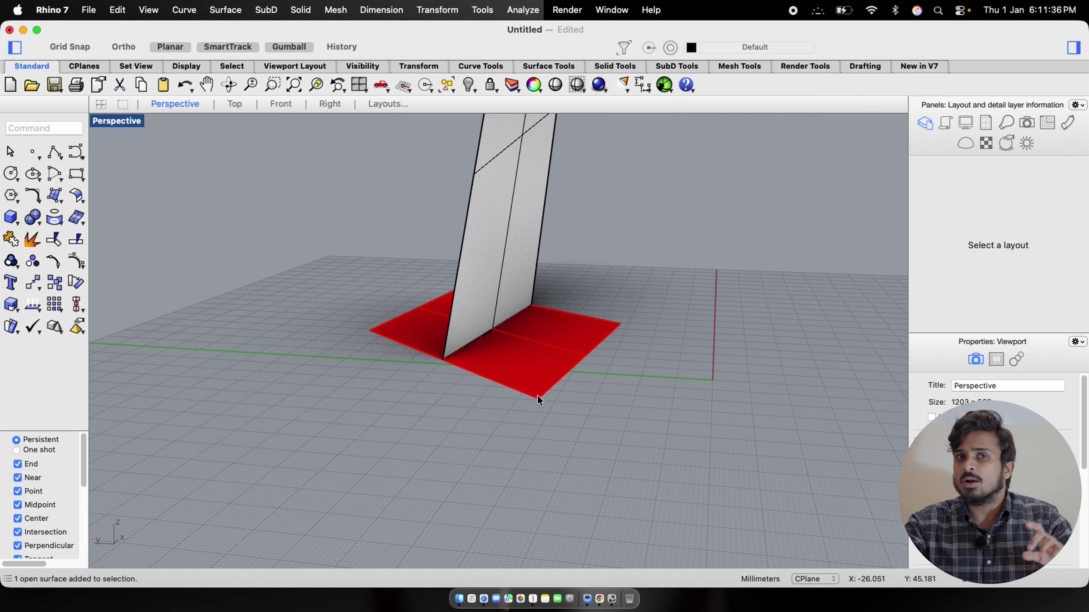
- Zoom and shift the view of both surfaces, and select the red surface and the upright surface in turn
scroll(537, 394, down, 6)
scroll(525, 347, up, 8)
right_drag(522, 346, 532, 475)
click(549, 438)
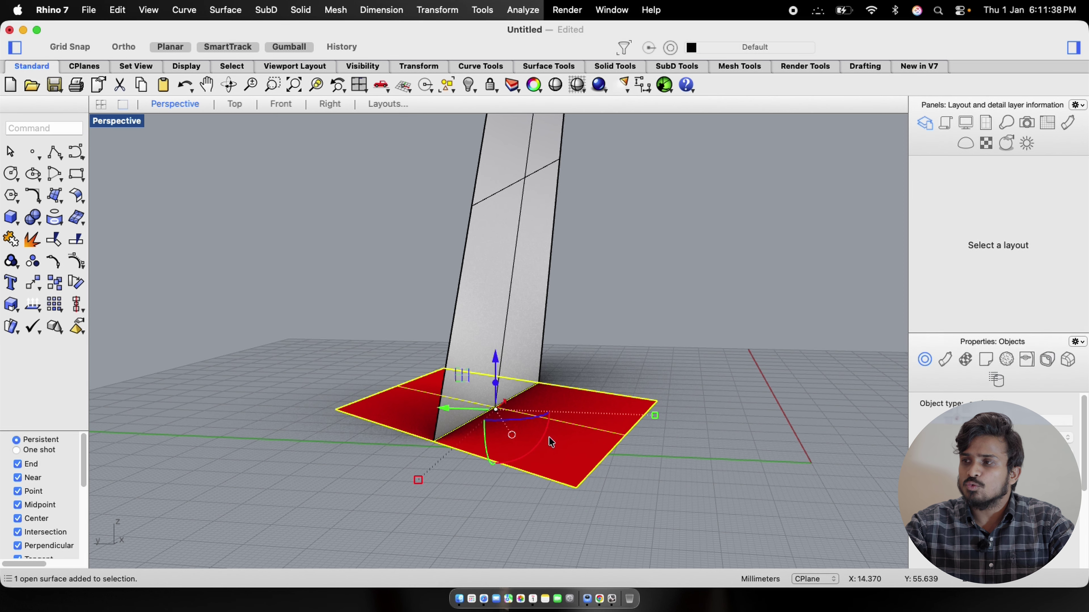
click(555, 291)
click(493, 297)
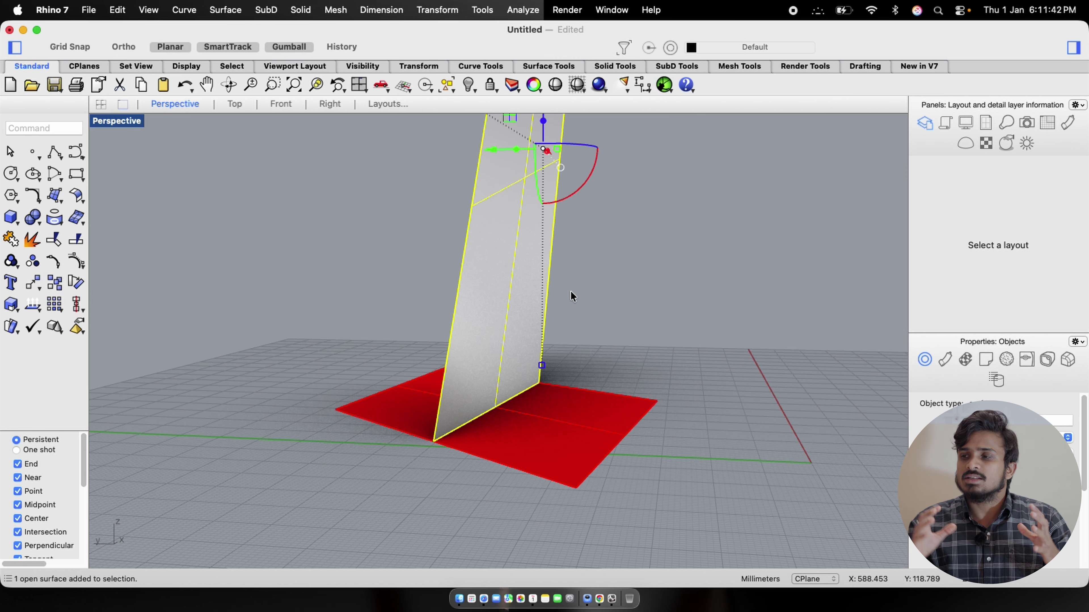
click(595, 312)
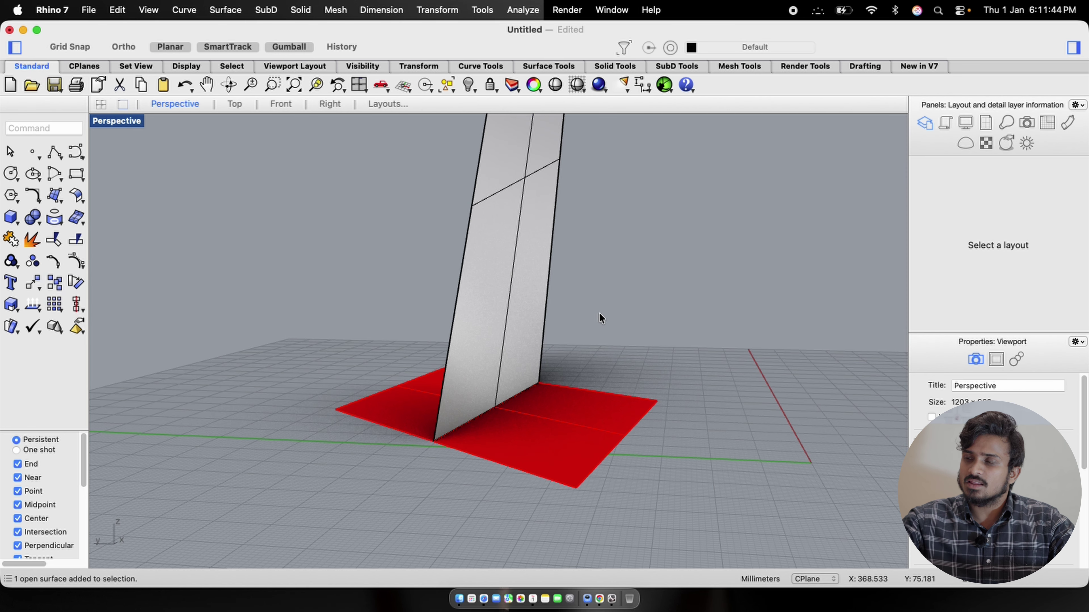
- Run Split with nothing preselected, choosing the red base surface to split and the upright surface as the cutting object
text(ISO)
key(Return)
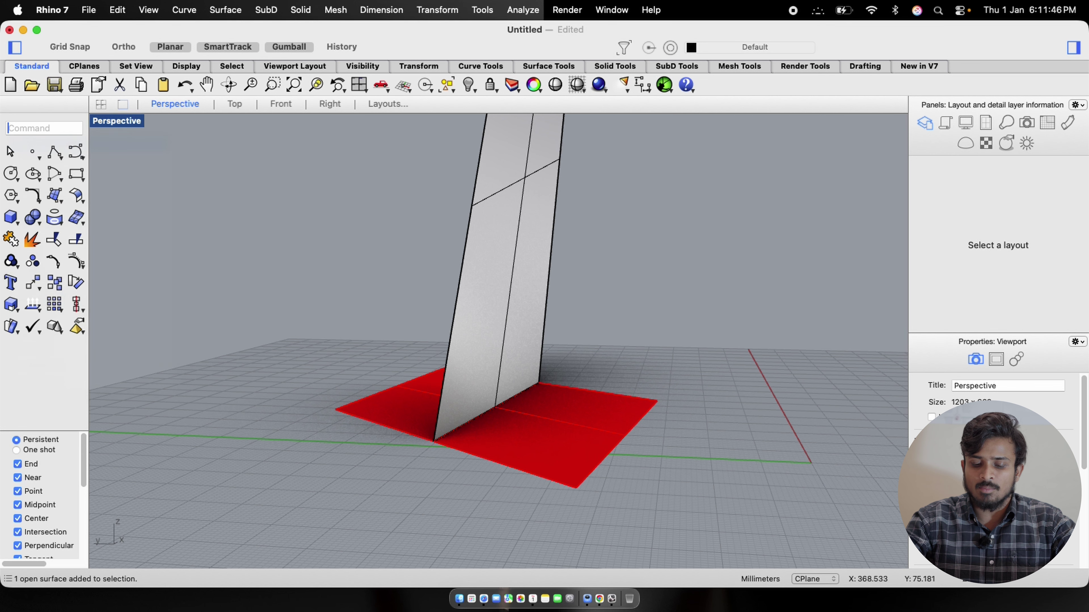
text(SPL)
key(Return)
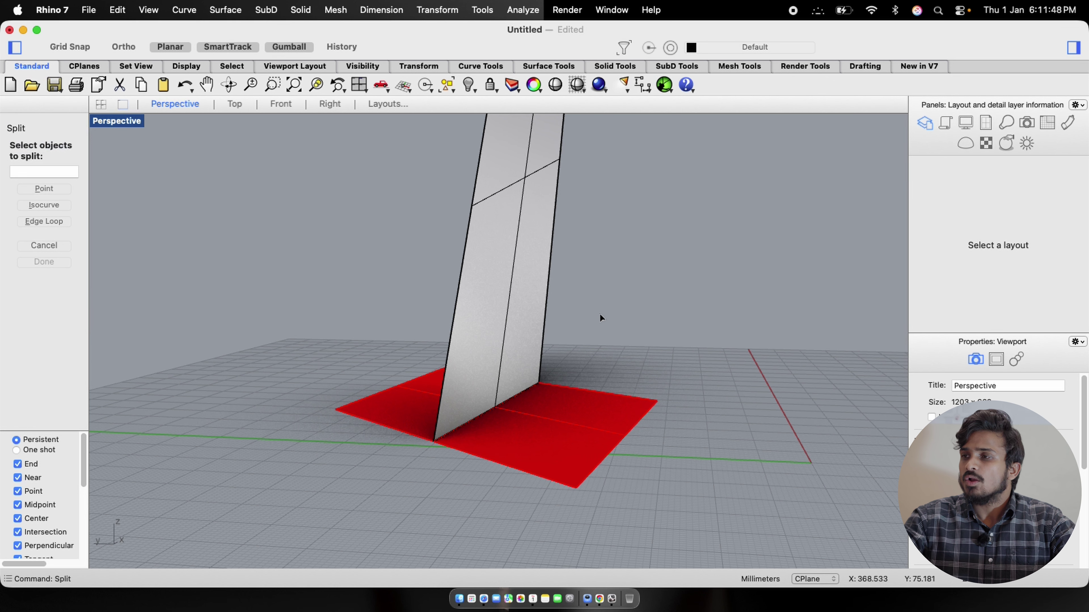
click(569, 462)
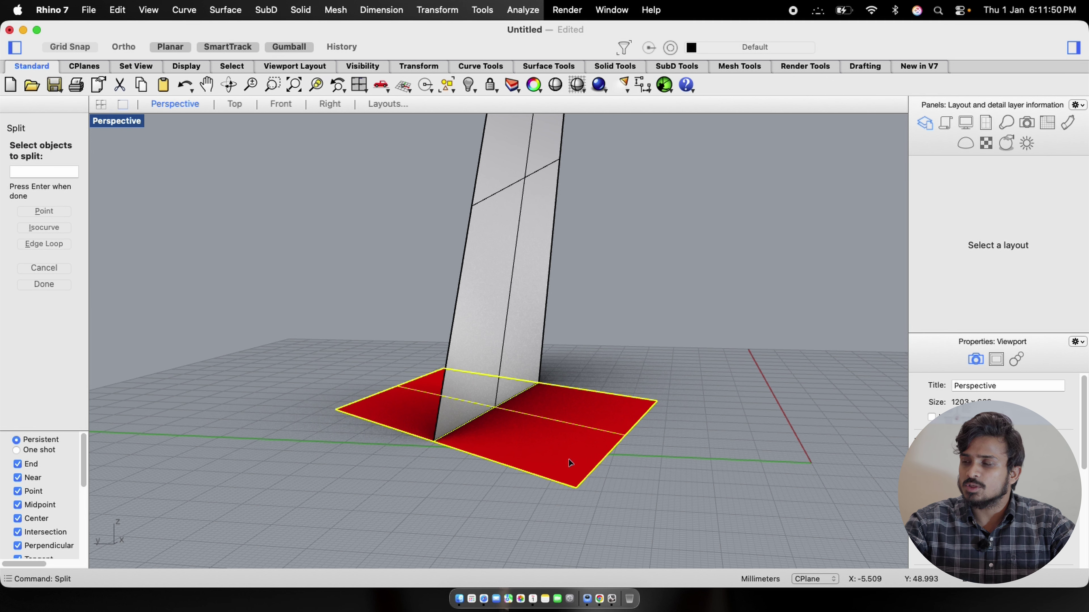
key(Return)
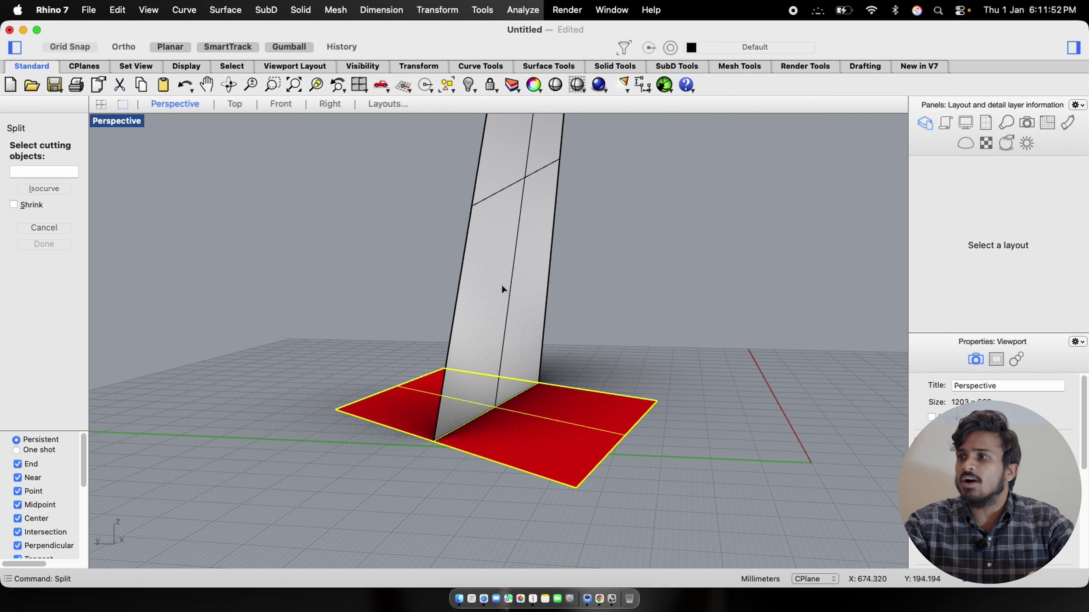
click(506, 295)
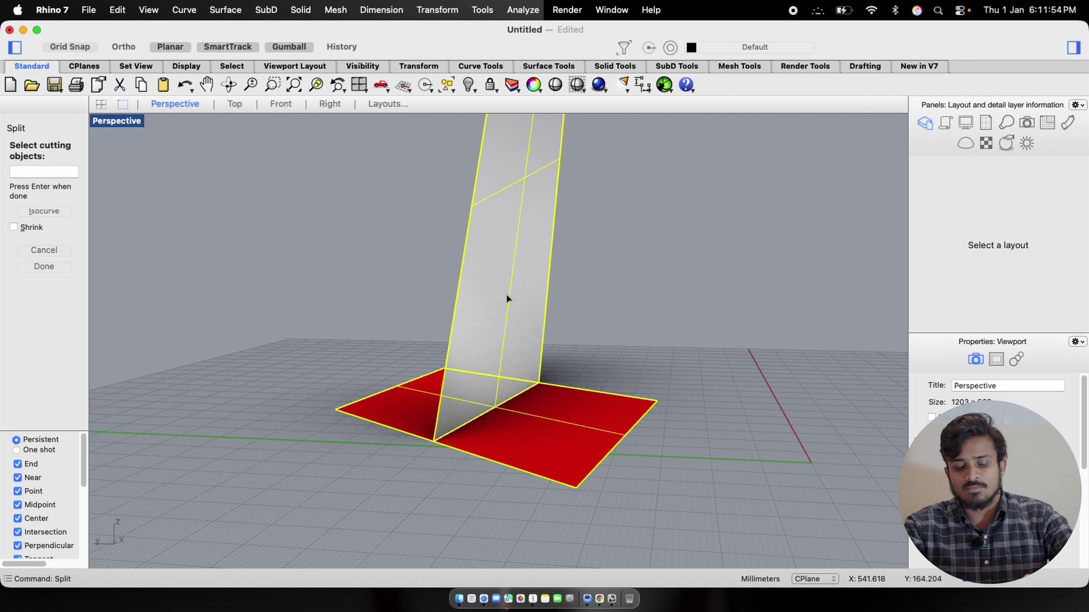
key(Return)
click(505, 293)
- Pull the two red halves away from the upright surface in opposite directions
click(536, 437)
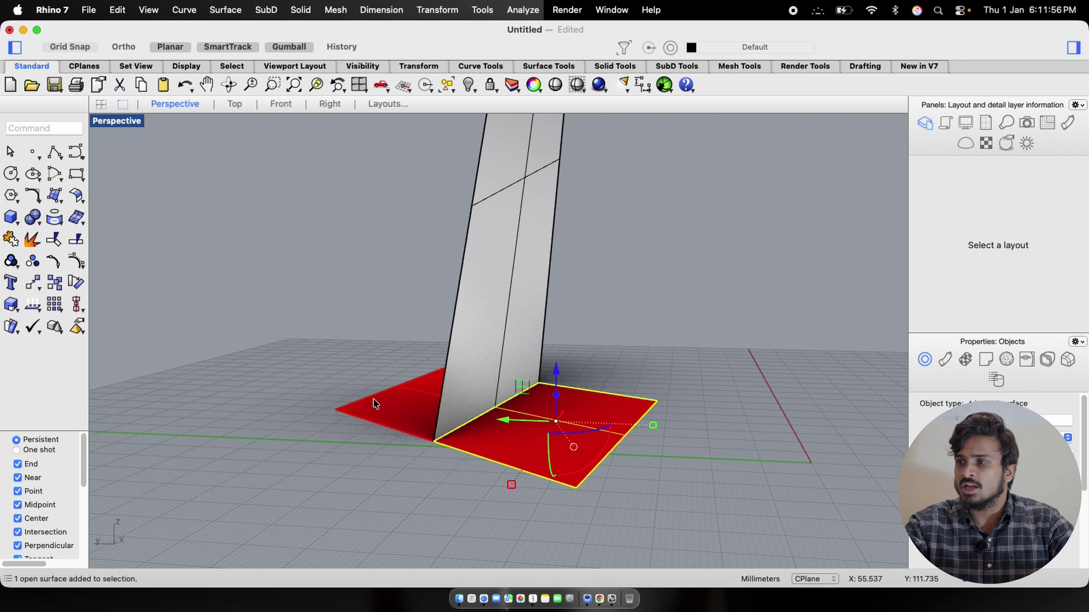
click(418, 395)
drag(418, 398, 279, 391)
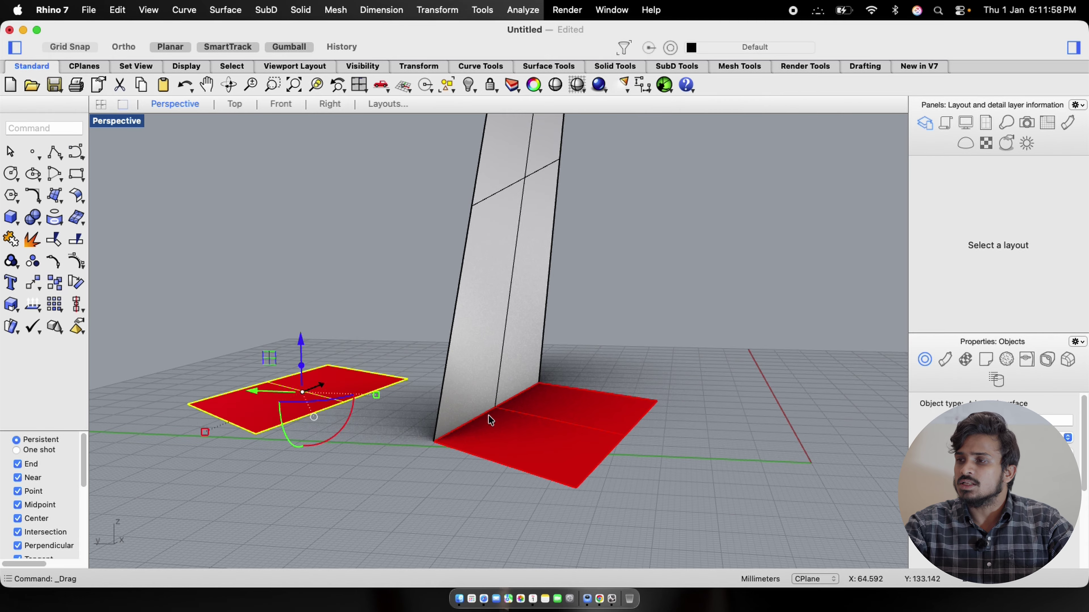
click(497, 433)
drag(511, 423, 622, 429)
click(538, 395)
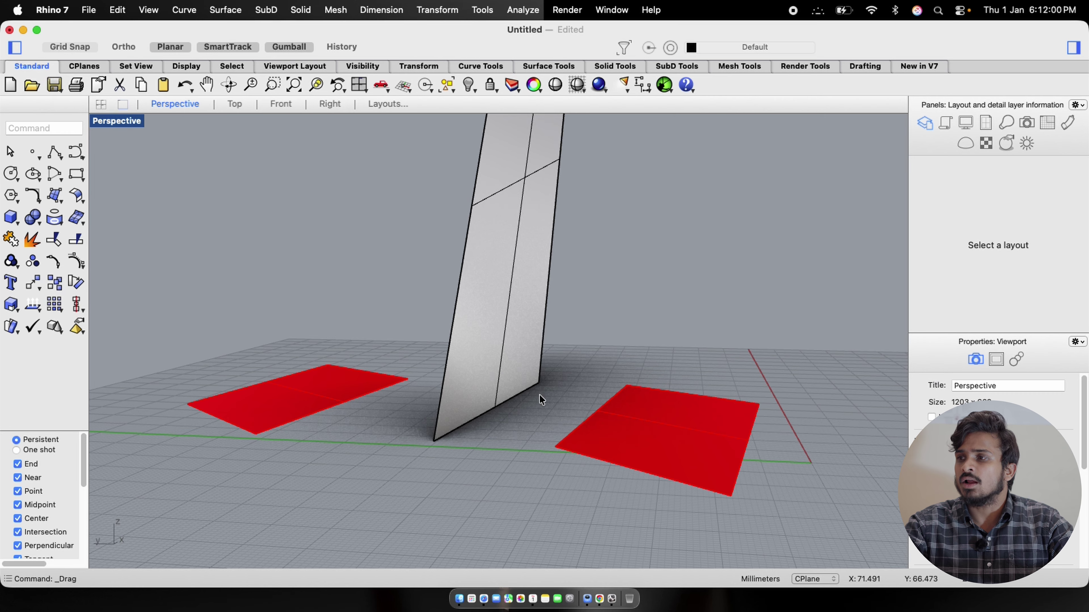
- Select the two red halves together with the upright surface and delete them all
right_drag(537, 396, 607, 284)
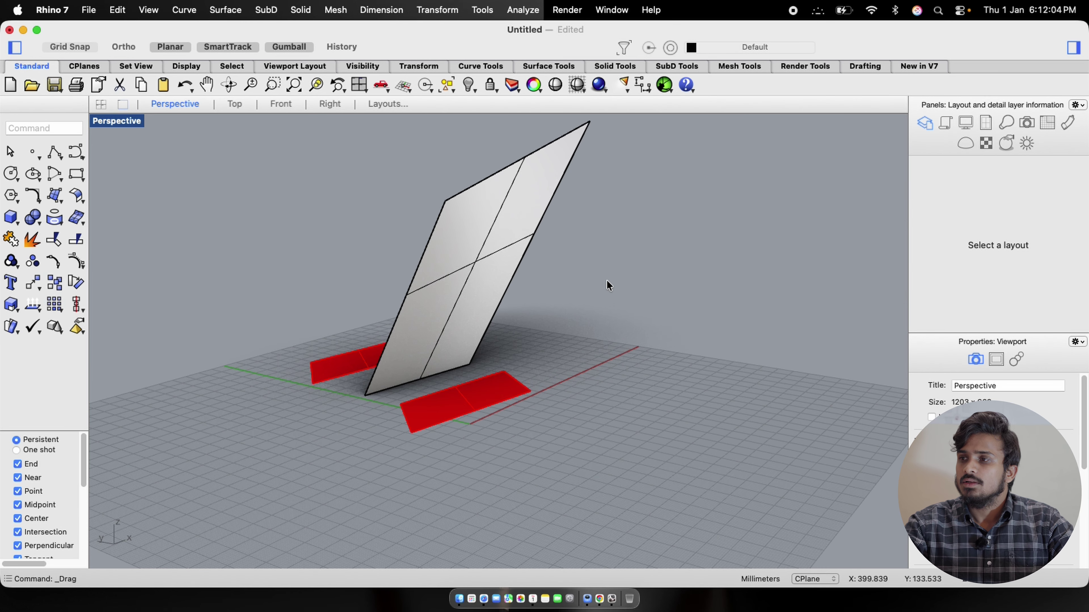
drag(668, 283, 312, 428)
key(Delete)
right_drag(384, 397, 443, 368)
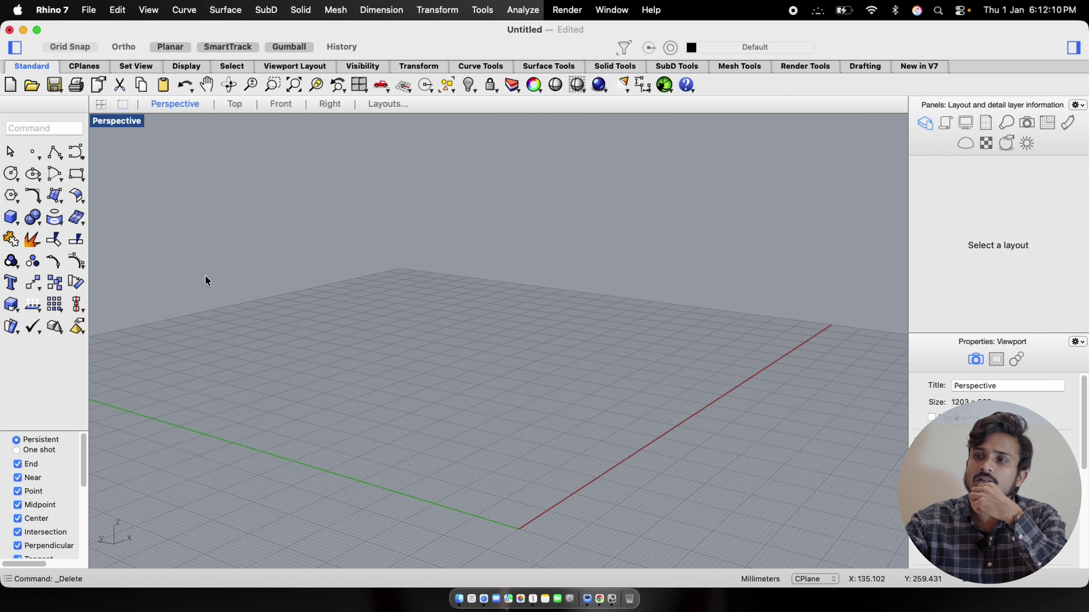
- Create a large four-corner surface flat on the grid in the Perspective viewport
click(69, 215)
click(414, 275)
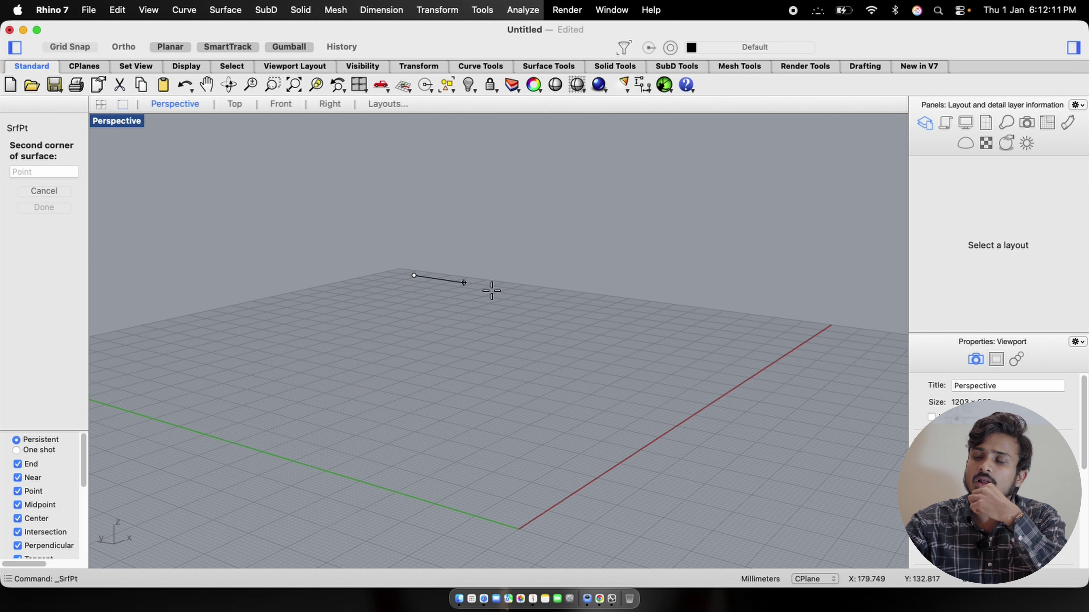
click(669, 357)
click(407, 468)
click(172, 299)
- Zoom the viewports to the new surface and maximize the Top viewport, with the whole surface in view
click(377, 350)
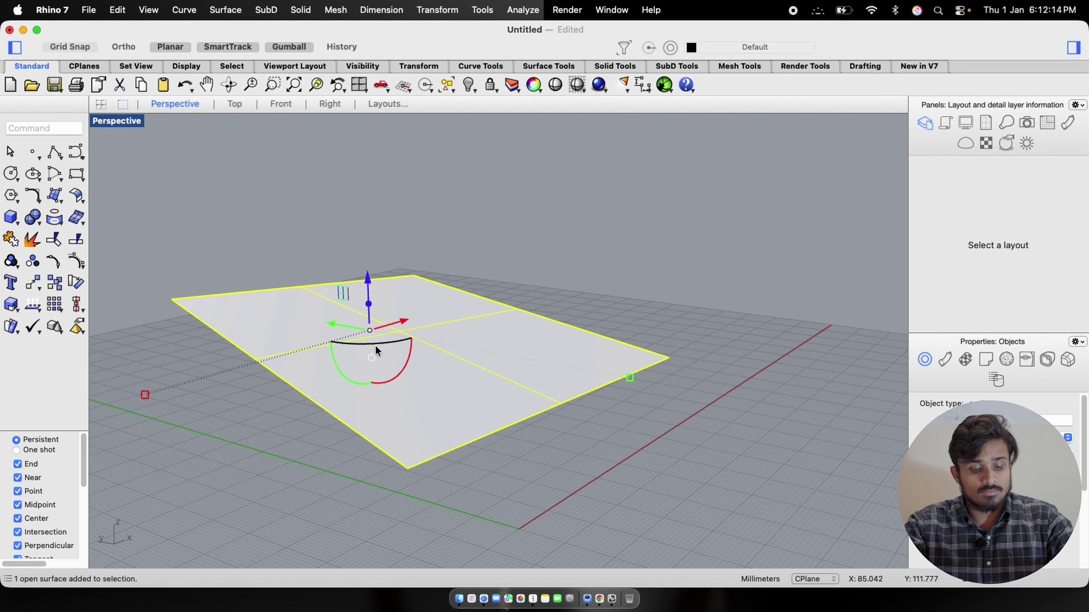
key(Return)
double_click(111, 121)
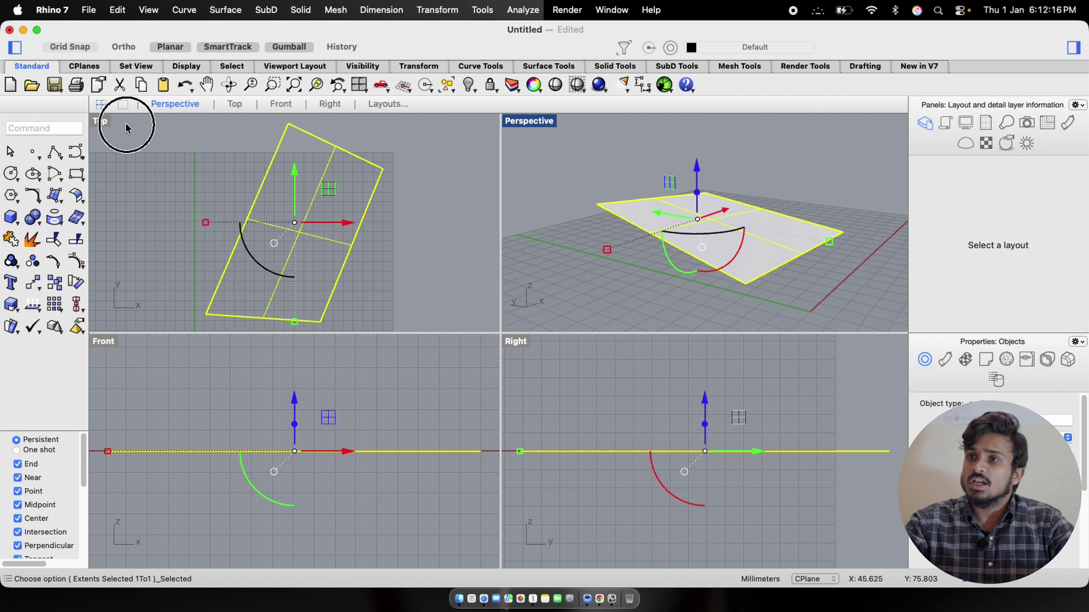
double_click(110, 125)
scroll(334, 279, down, 3)
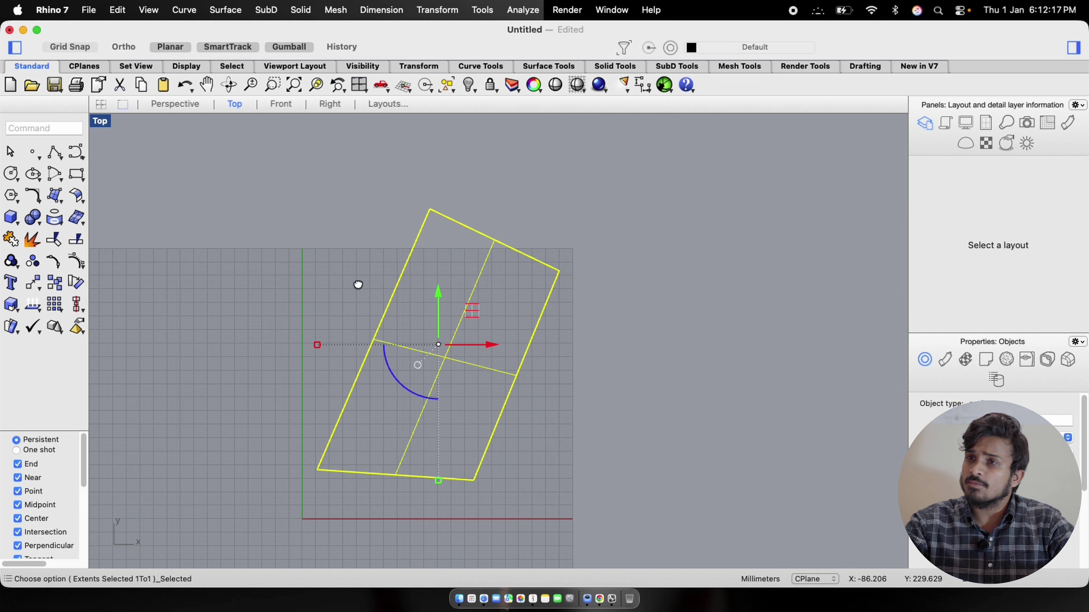
- Draw a straight, nearly horizontal polyline across the middle of the surface, extending past both of its long edges
click(53, 151)
click(208, 341)
click(724, 356)
right_click(731, 341)
- Split the four-corner surface using the straight line as the cutting object
mouse_move(741, 263)
mouse_down()
mouse_move(664, 402)
mouse_move(576, 511)
mouse_up()
click(634, 238)
drag(634, 180, 456, 274)
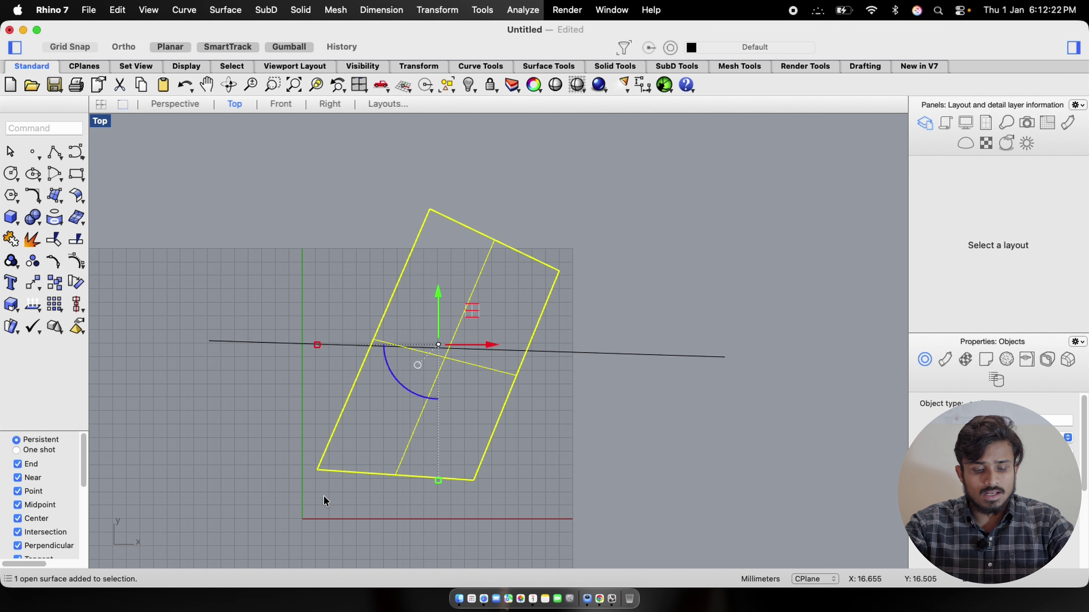
text(SP)
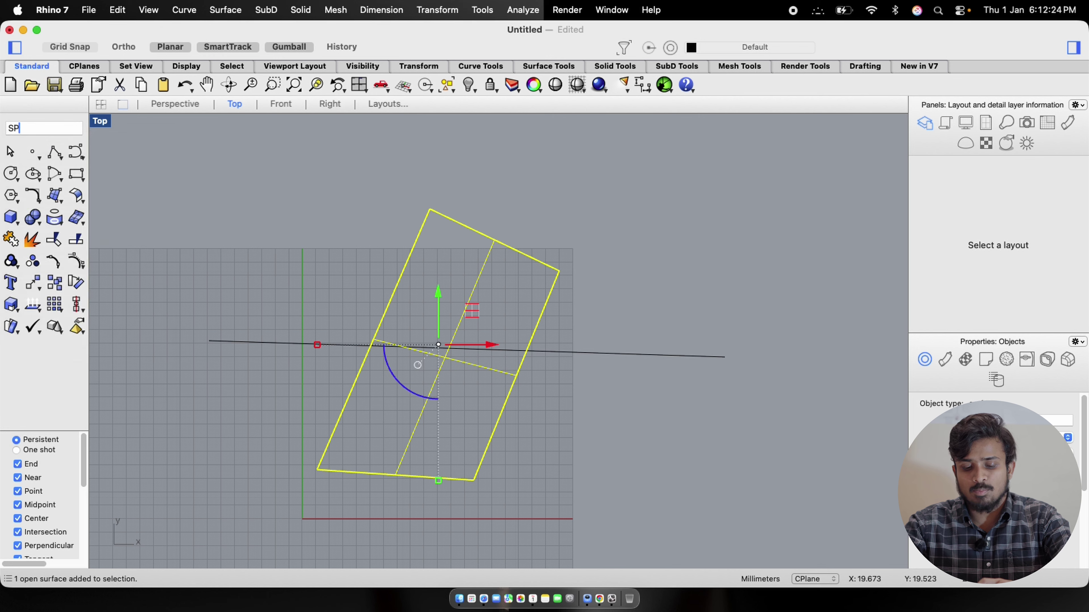
text(LIT)
key(Return)
drag(746, 289, 635, 417)
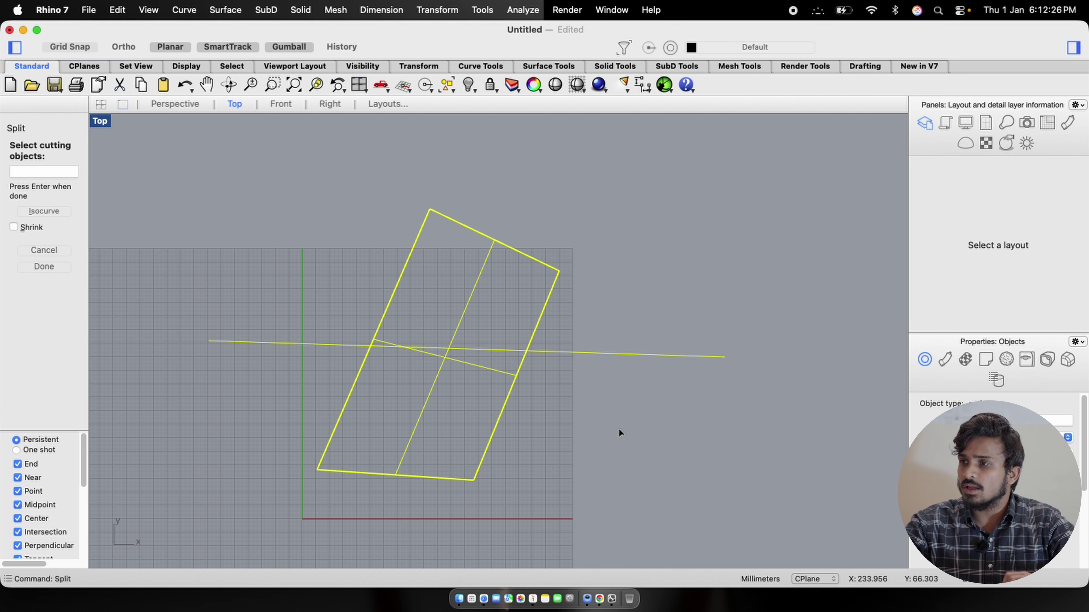
key(Return)
- Move the upper surface piece up and the lower piece down, away from the cutting line
click(641, 220)
drag(641, 220, 368, 281)
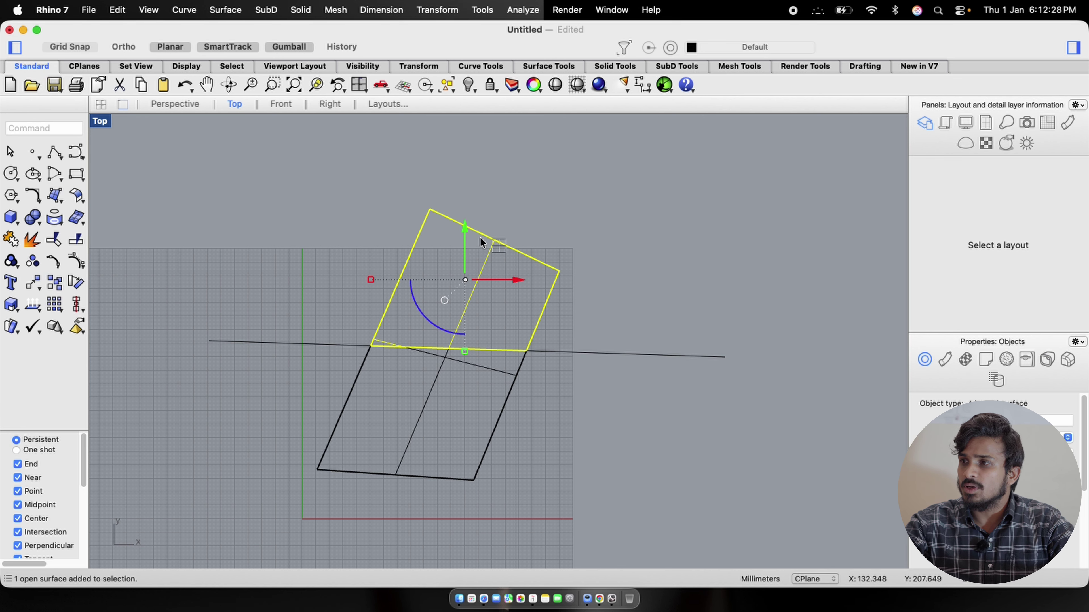
drag(465, 239, 465, 164)
click(549, 376)
click(516, 375)
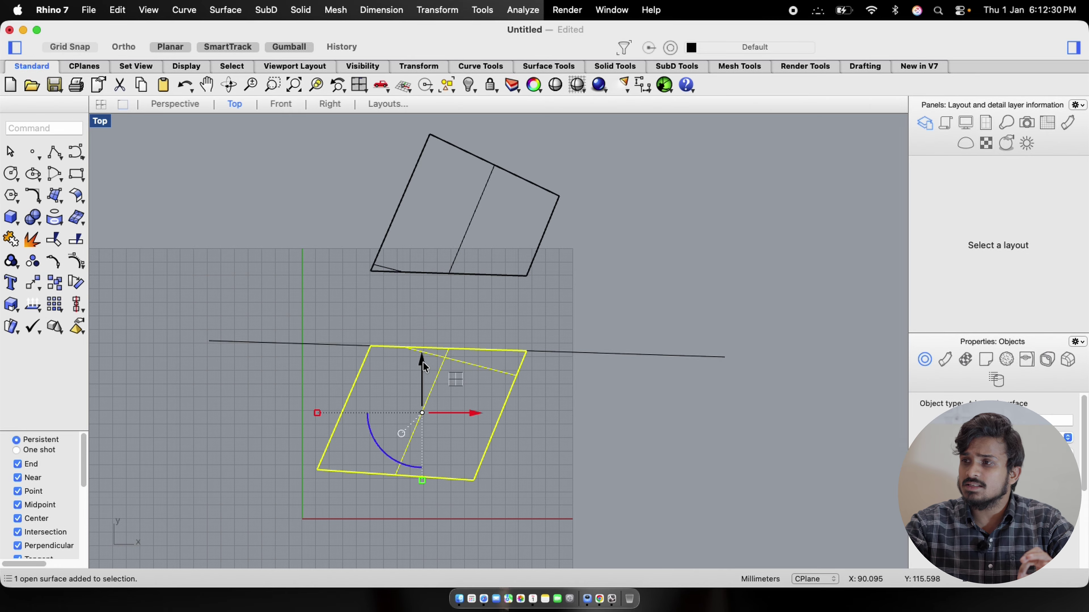
drag(422, 361, 430, 418)
click(678, 394)
- Move the two surface pieces back towards the cutting line, leaving a small gap on either side
right_drag(434, 309, 447, 305)
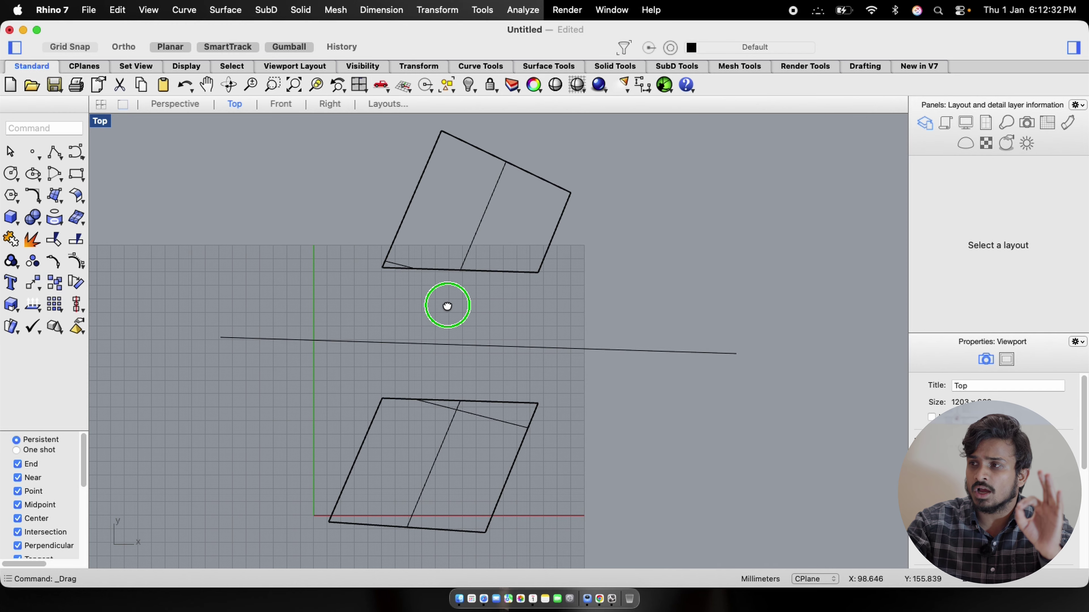
scroll(447, 305, up, 2)
drag(689, 194, 500, 248)
click(538, 298)
drag(625, 208, 519, 259)
drag(482, 141, 482, 213)
click(665, 217)
drag(690, 212, 527, 285)
drag(601, 446, 509, 485)
drag(435, 455, 444, 396)
click(593, 398)
- Select both surface pieces together with the cutting line and delete them all
drag(603, 282, 475, 375)
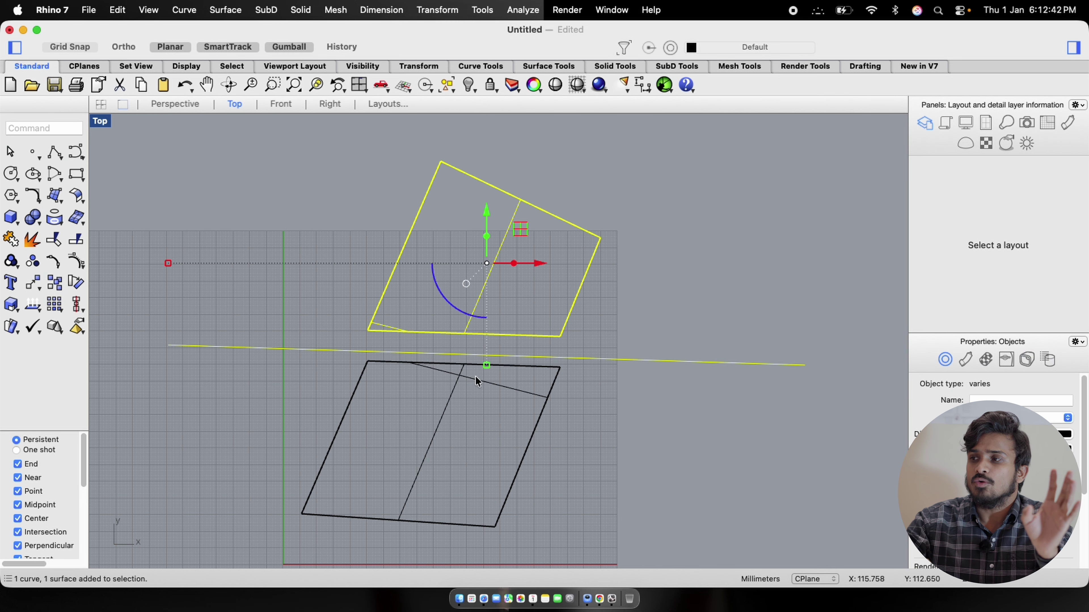
click(618, 388)
drag(591, 338, 513, 440)
click(563, 445)
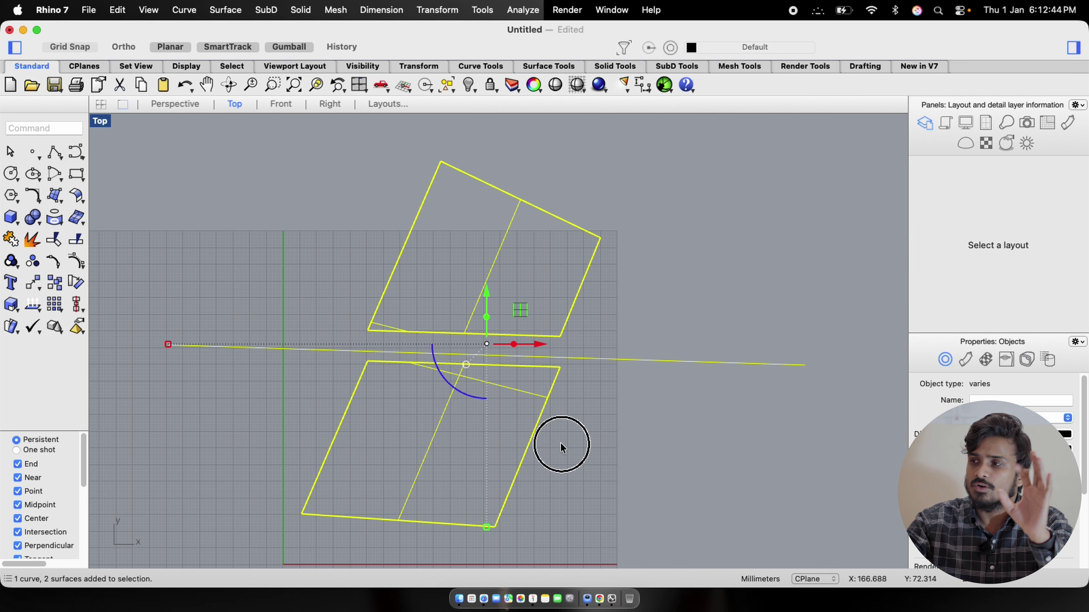
drag(650, 300, 423, 400)
key(Delete)
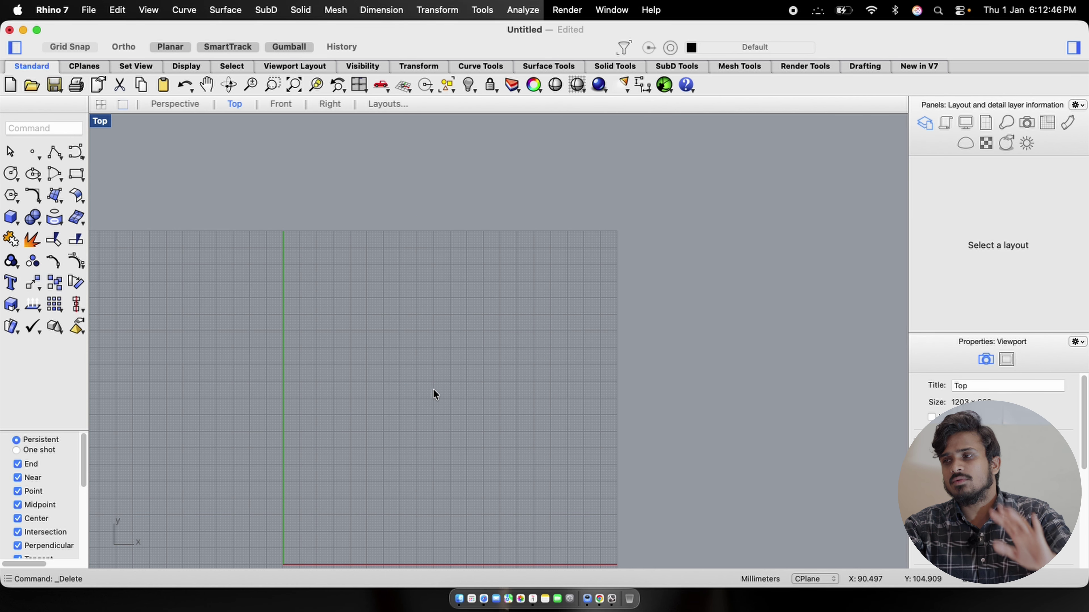
- Create a box by drawing its base in the Top viewport and setting its height in the Perspective viewport
scroll(432, 388, down, 3)
scroll(466, 371, up, 5)
scroll(437, 369, down, 3)
scroll(437, 369, left, 3)
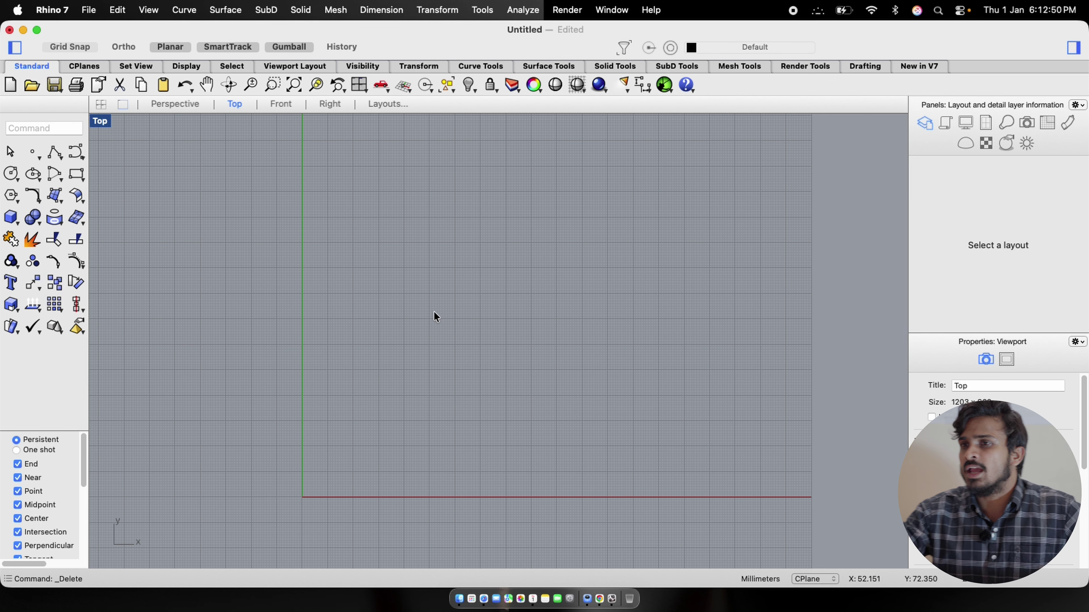
click(81, 46)
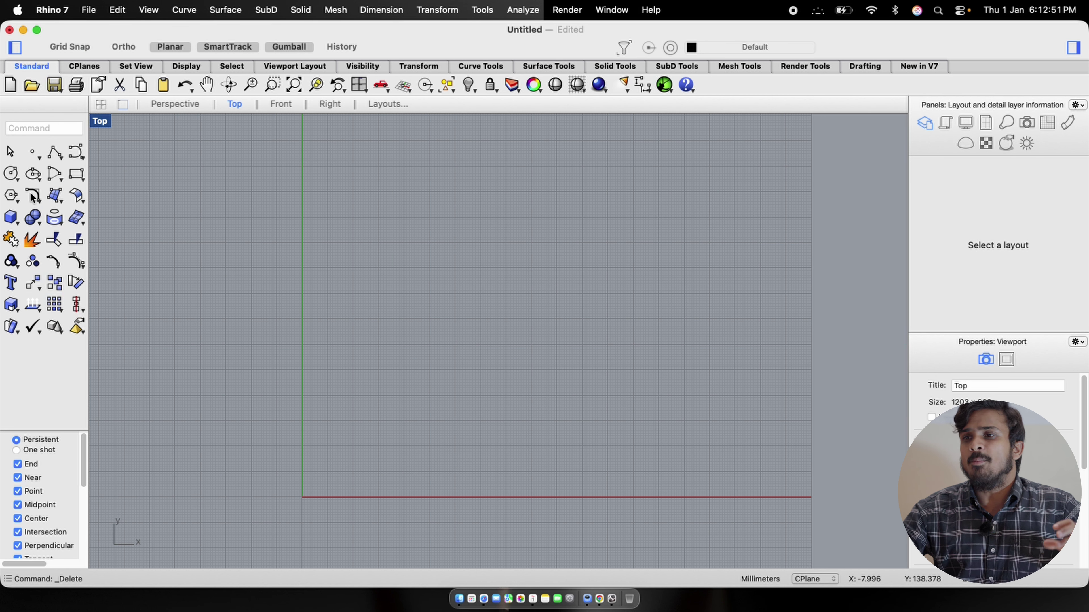
click(10, 217)
click(373, 221)
click(542, 363)
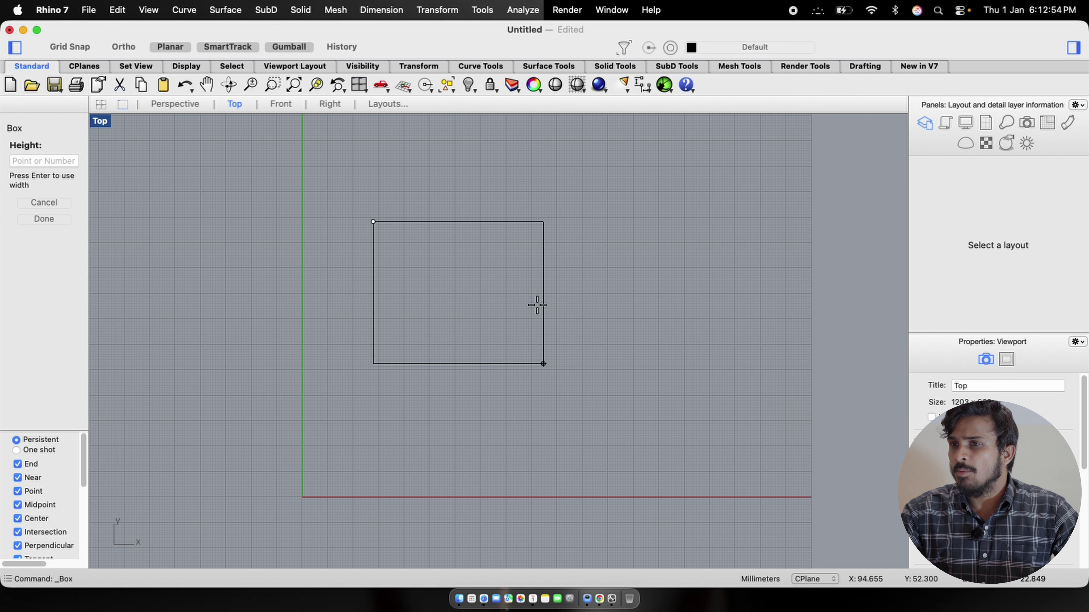
double_click(108, 120)
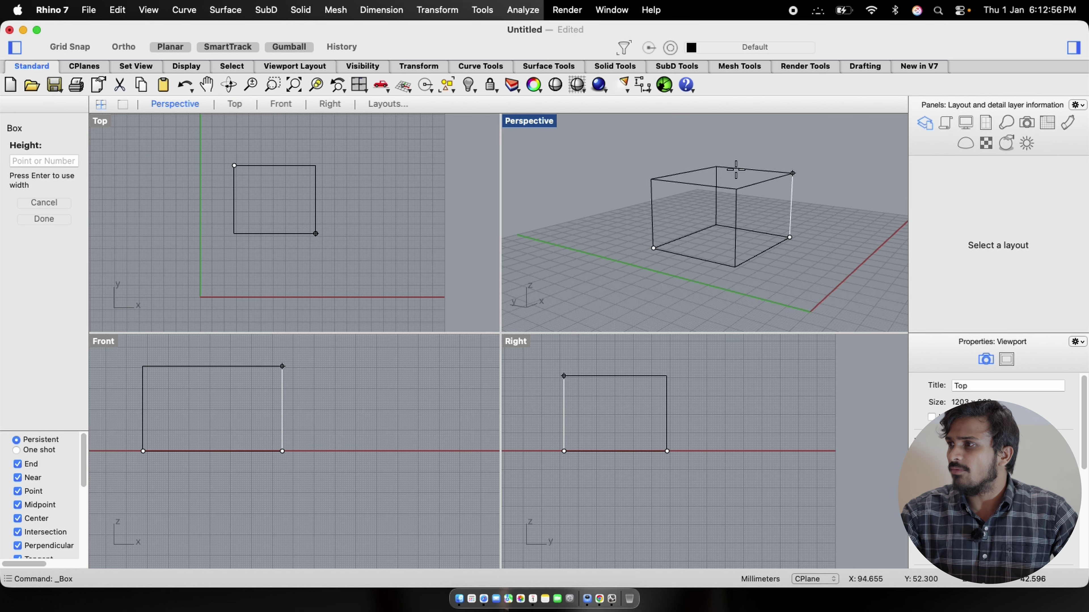
click(731, 165)
- Zoom all viewports to the selected box and maximize the Perspective viewport, leaving the box deselected
click(688, 210)
text(zsa)
key(Return)
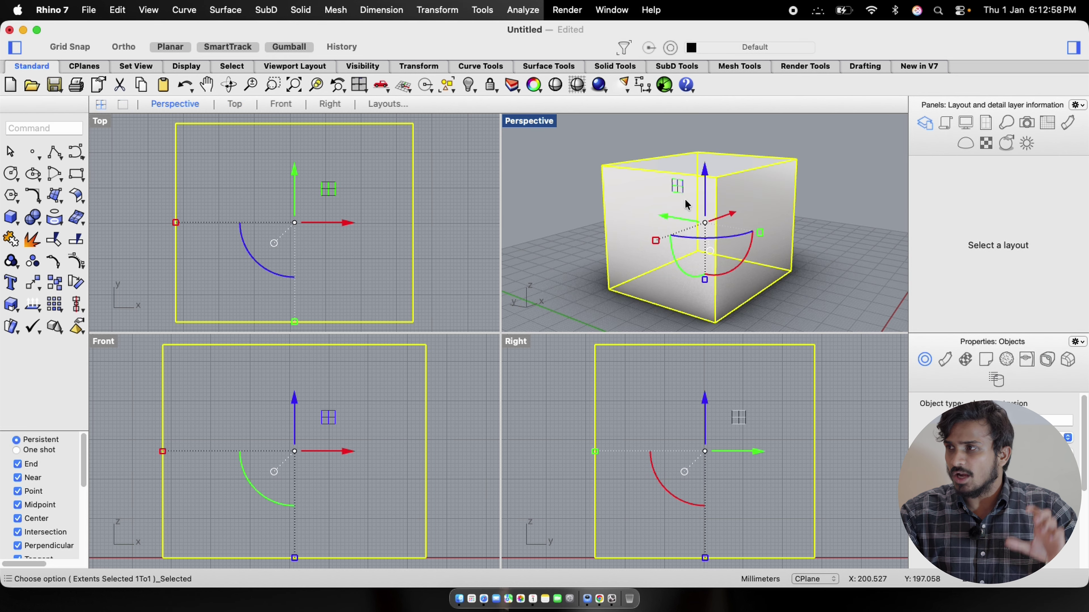
double_click(539, 122)
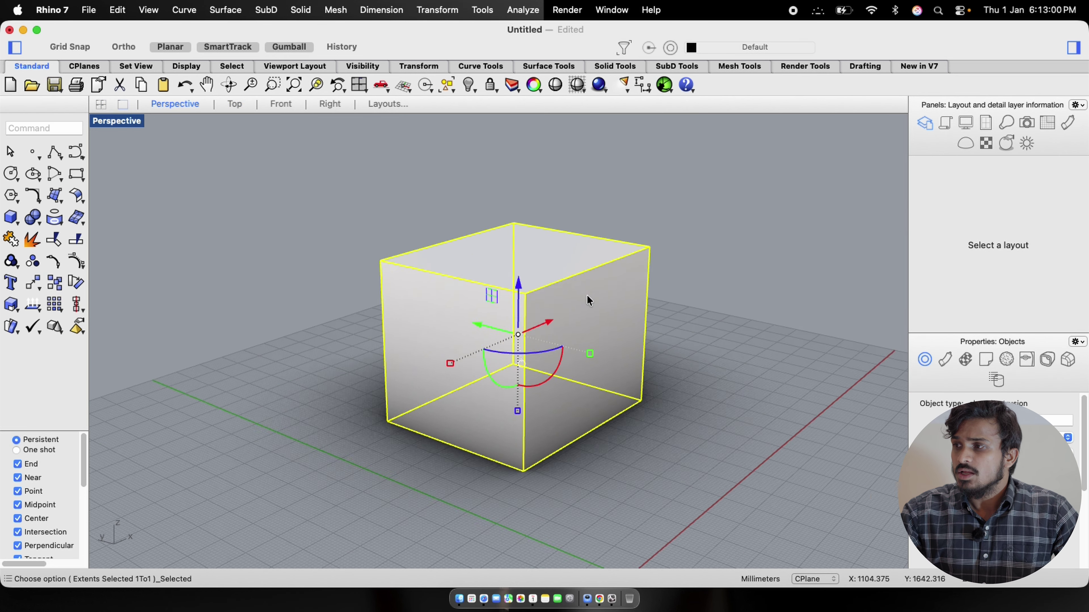
click(721, 259)
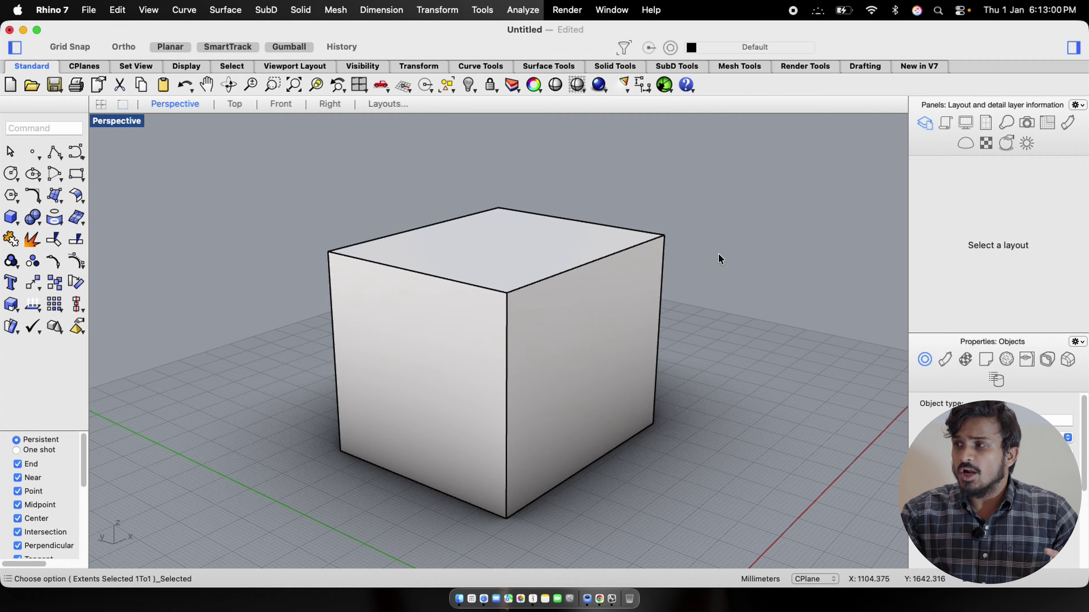
- Restore the four viewports and draw a straight diagonal polyline across the box in the Top viewport, extending past both sides
click(48, 155)
double_click(129, 121)
click(124, 286)
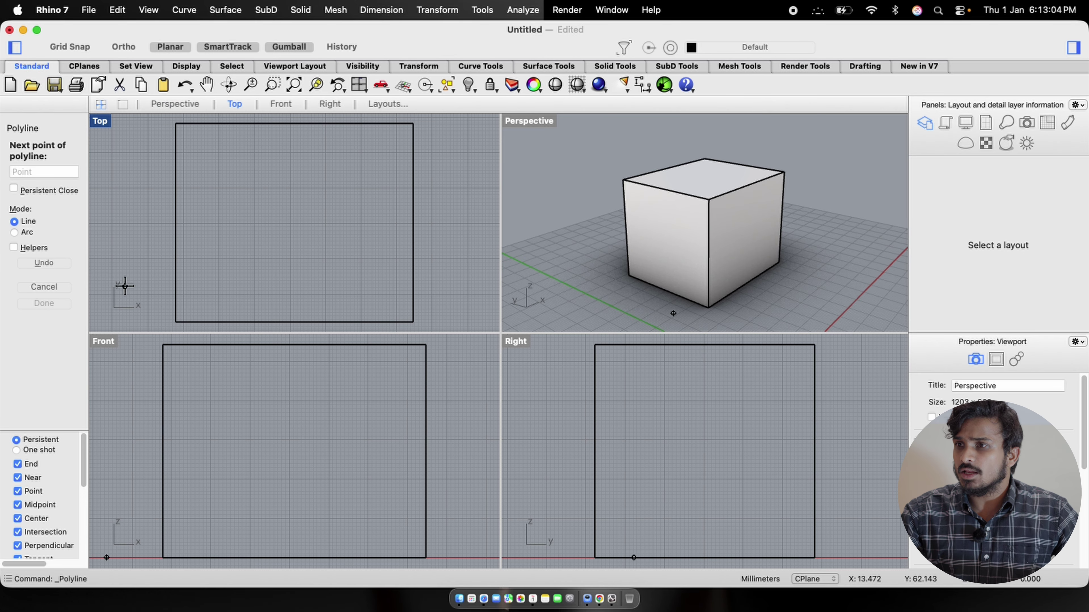
click(433, 155)
key(Return)
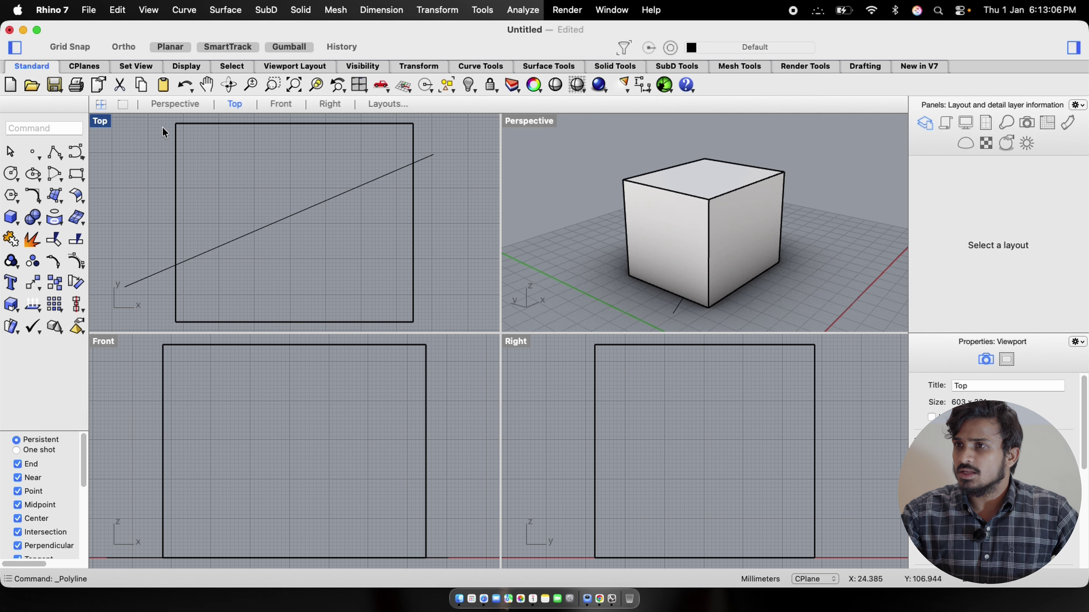
- Raise the diagonal line vertically in the Front viewport to about the middle of the box's height
click(303, 211)
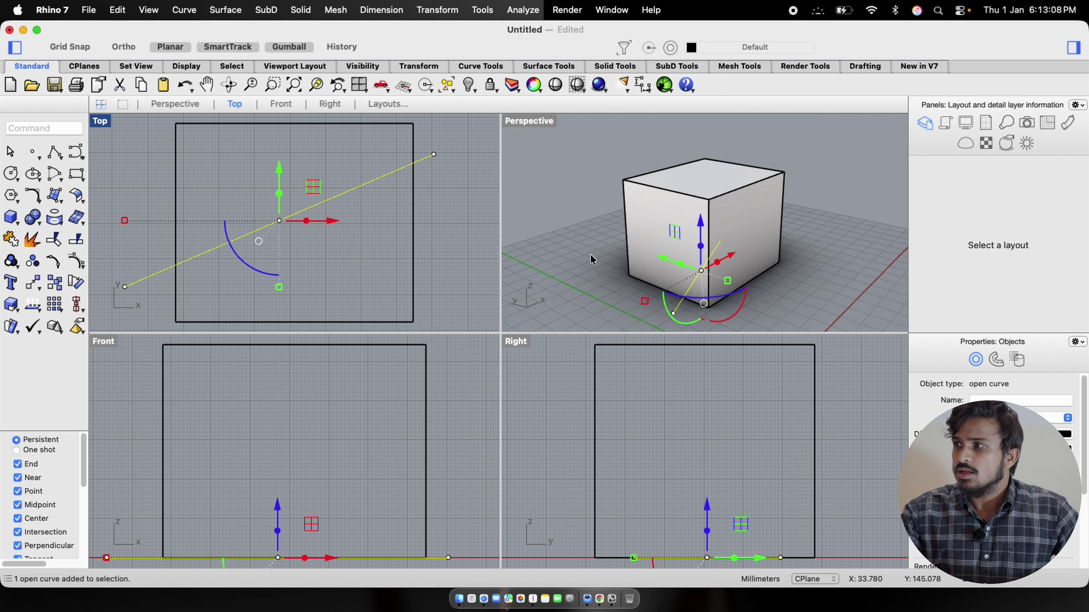
right_drag(591, 259, 735, 229)
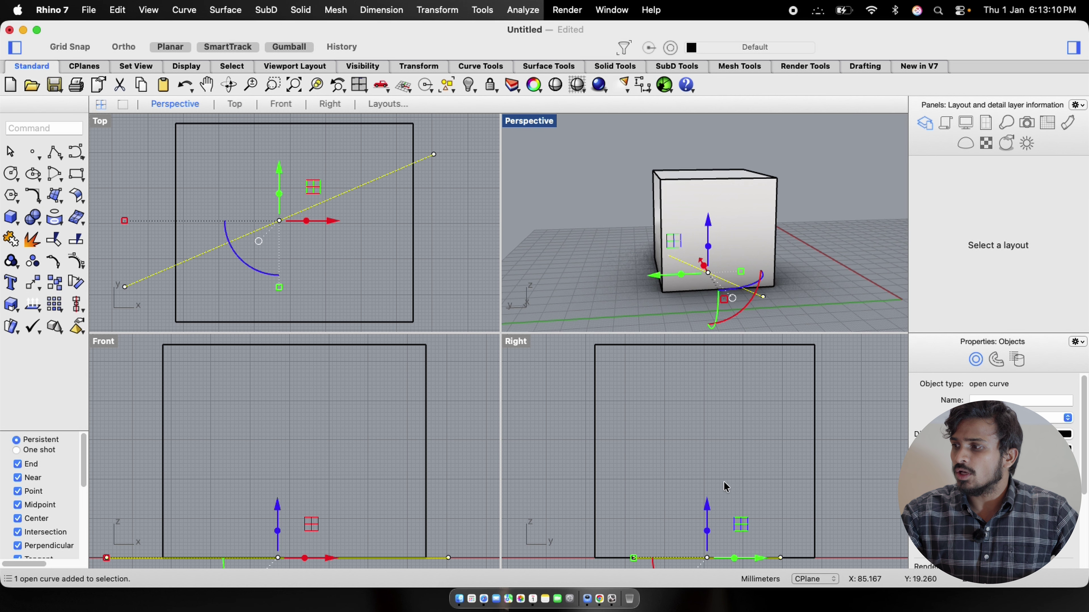
scroll(385, 470, down, 5)
drag(305, 479, 318, 416)
click(437, 398)
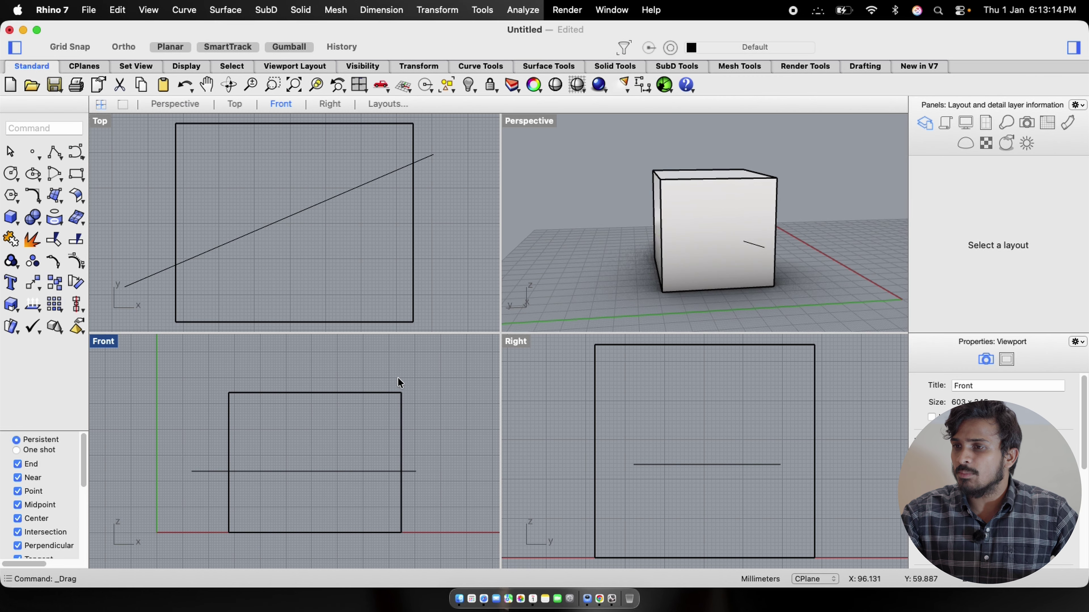
- Widen the Top and Front viewports and frame the box and line in both
right_drag(143, 360, 140, 376)
right_drag(202, 160, 217, 159)
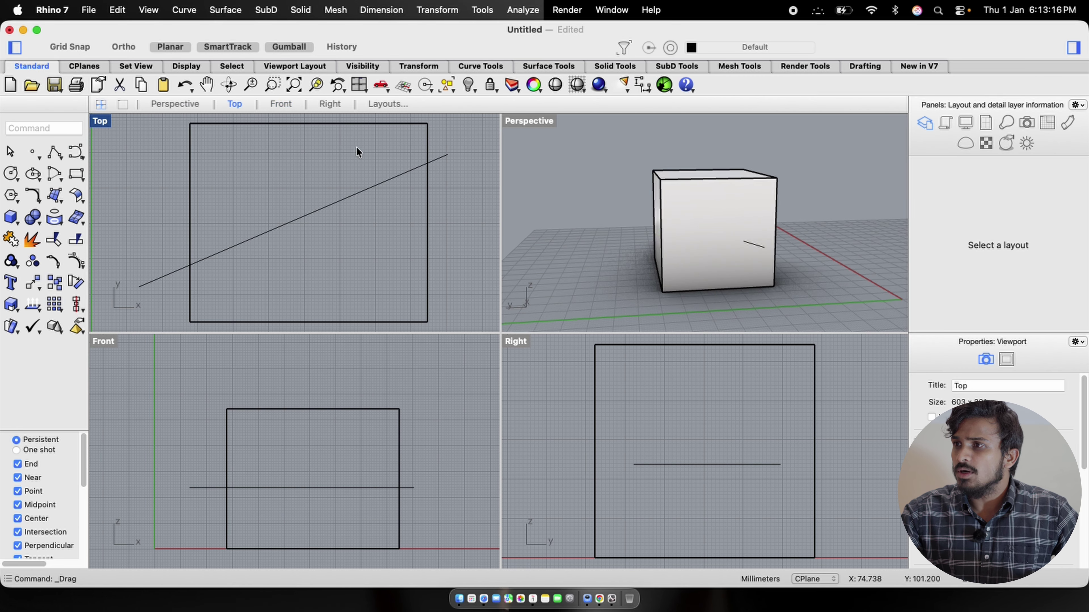
drag(500, 332, 852, 339)
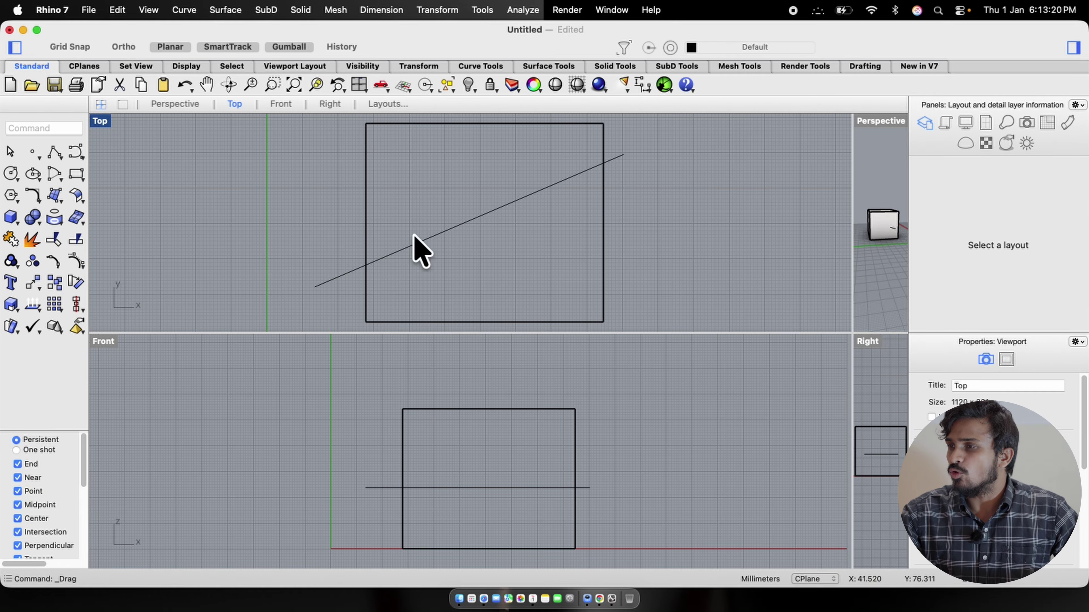
scroll(518, 235, up, 2)
right_drag(526, 181, 457, 200)
scroll(507, 208, down, 4)
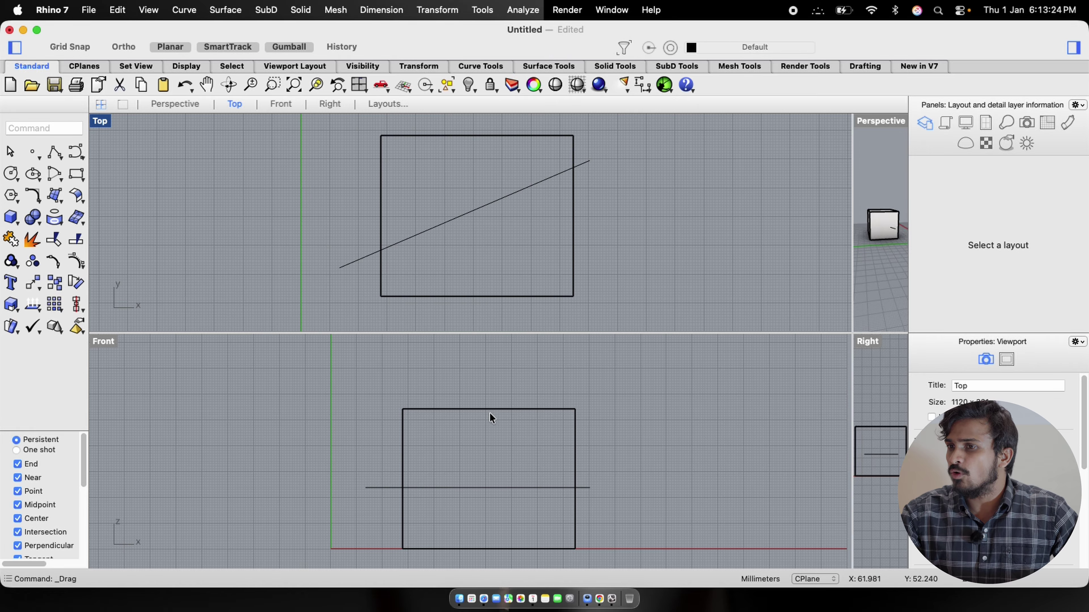
right_drag(526, 442, 523, 420)
scroll(525, 451, up, 2)
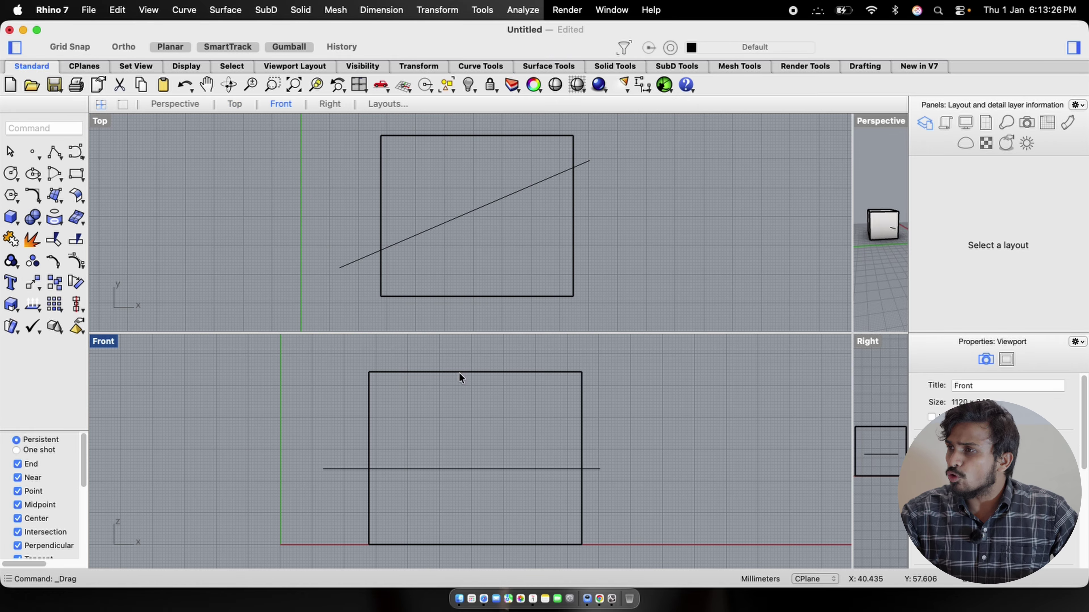
- Split the box with the diagonal line as the cutting object, working in the Top viewport
click(575, 276)
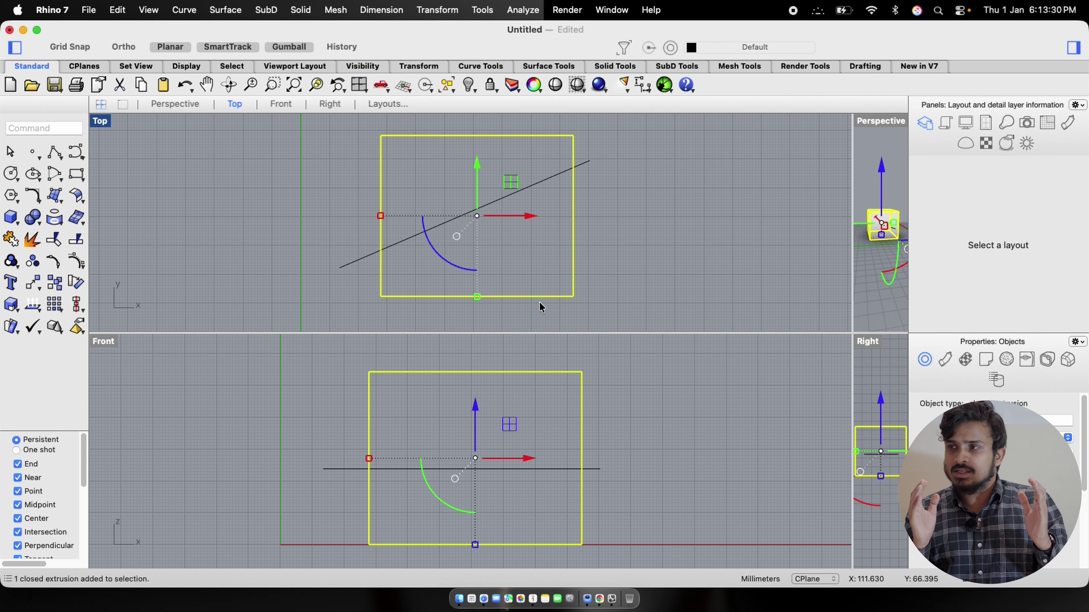
text(SPLIT)
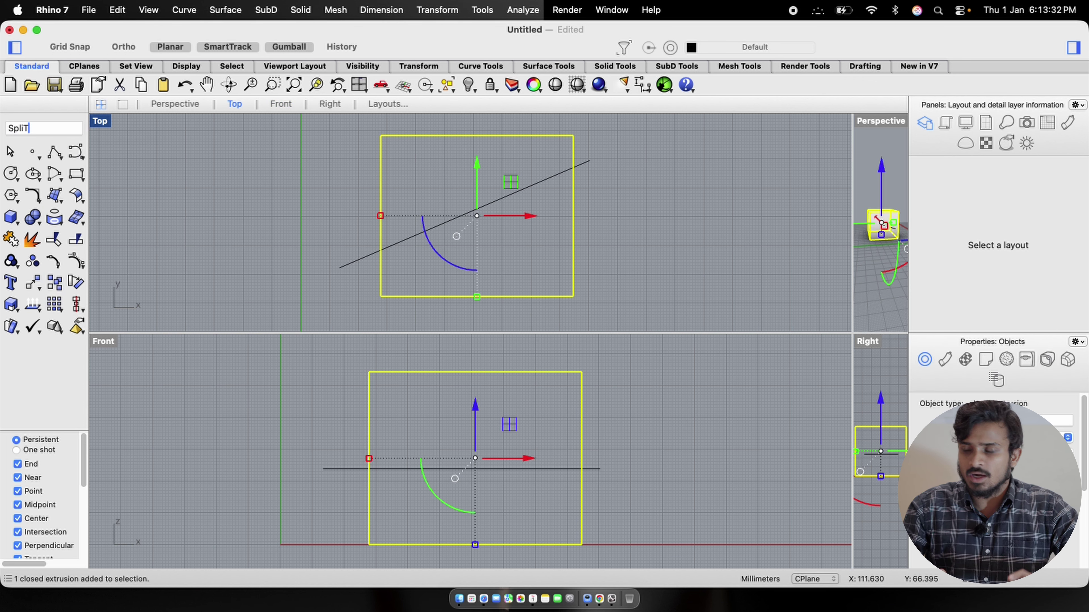
key(Return)
click(509, 197)
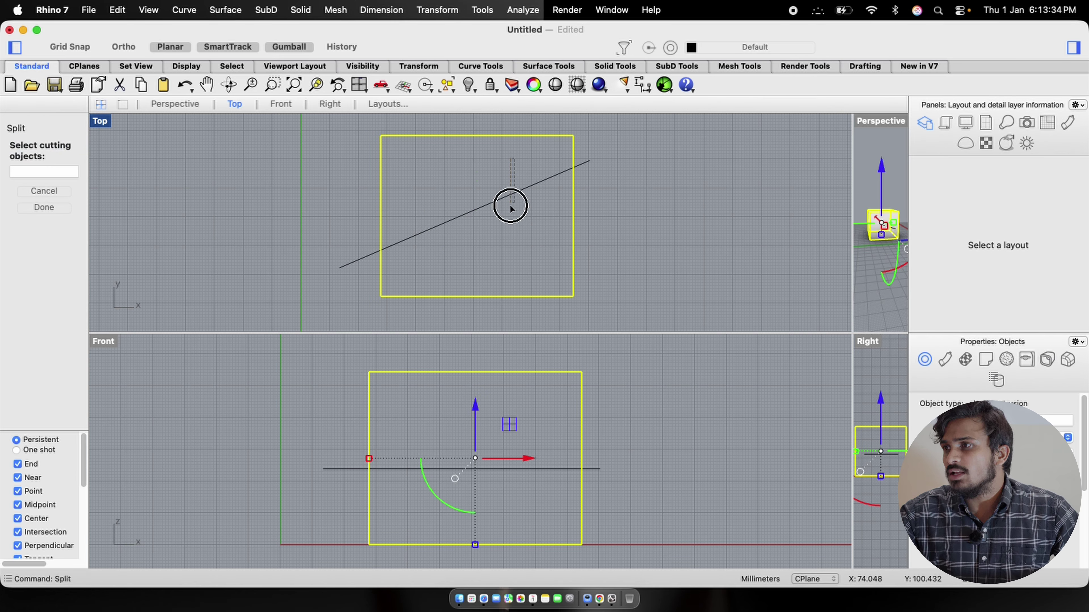
key(Return)
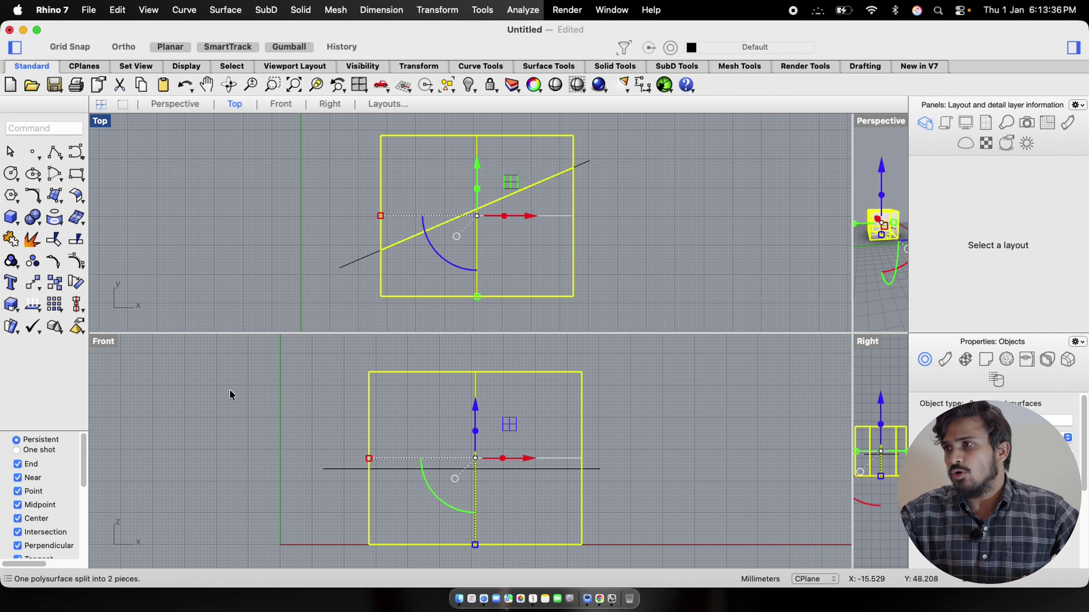
- Check the split by selecting the box pieces separately in the Top viewport, and clear the selection
click(639, 251)
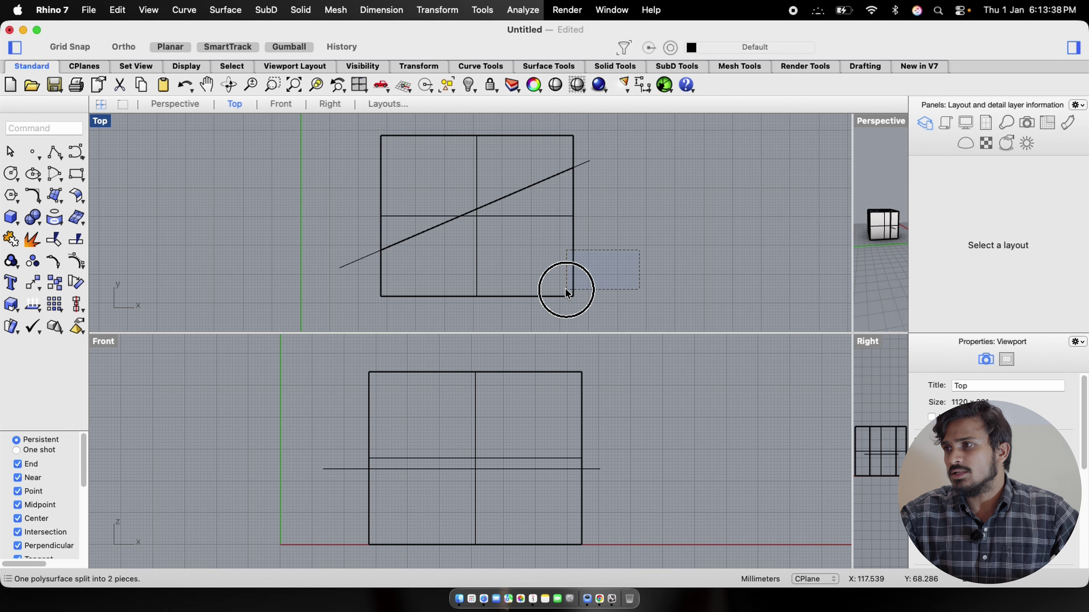
drag(565, 288, 565, 288)
drag(607, 103, 531, 151)
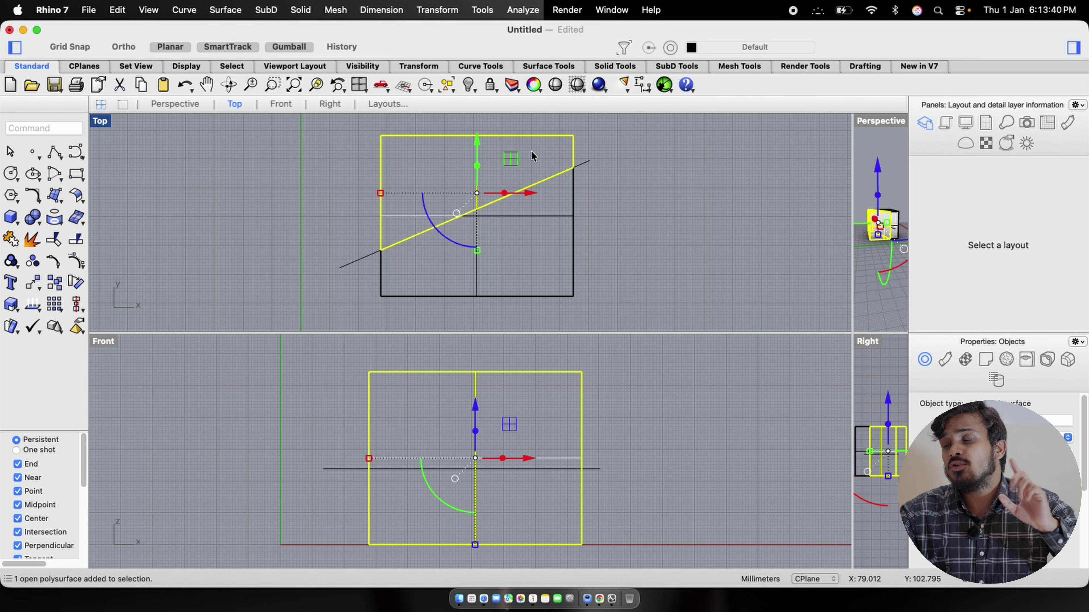
click(587, 177)
- Split both box pieces in the Front viewport using the same line as a horizontal cutter, and clear the selection
drag(608, 395, 556, 469)
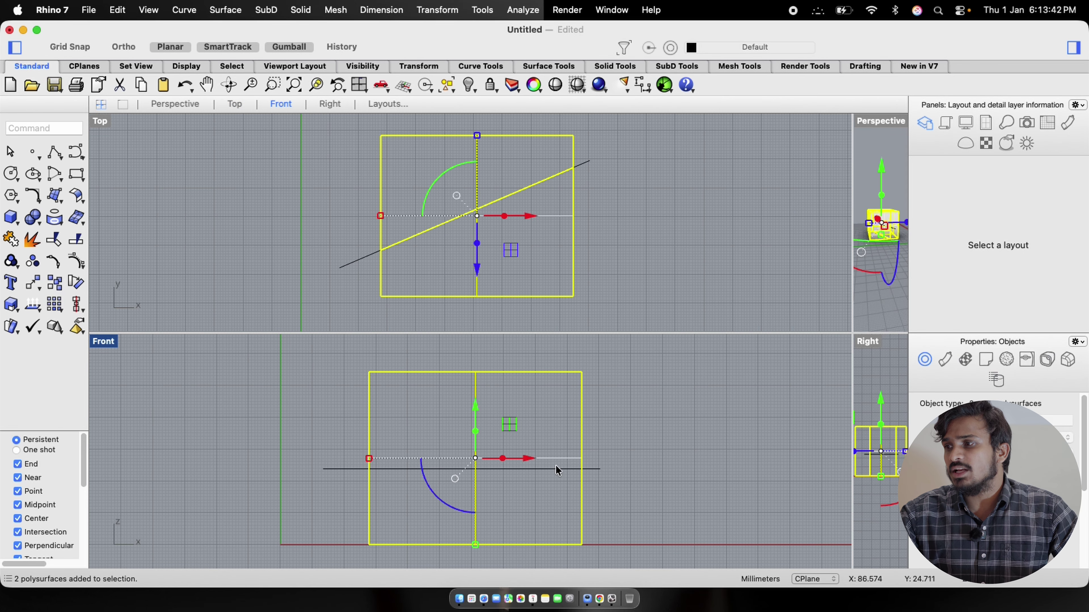
text(Spl)
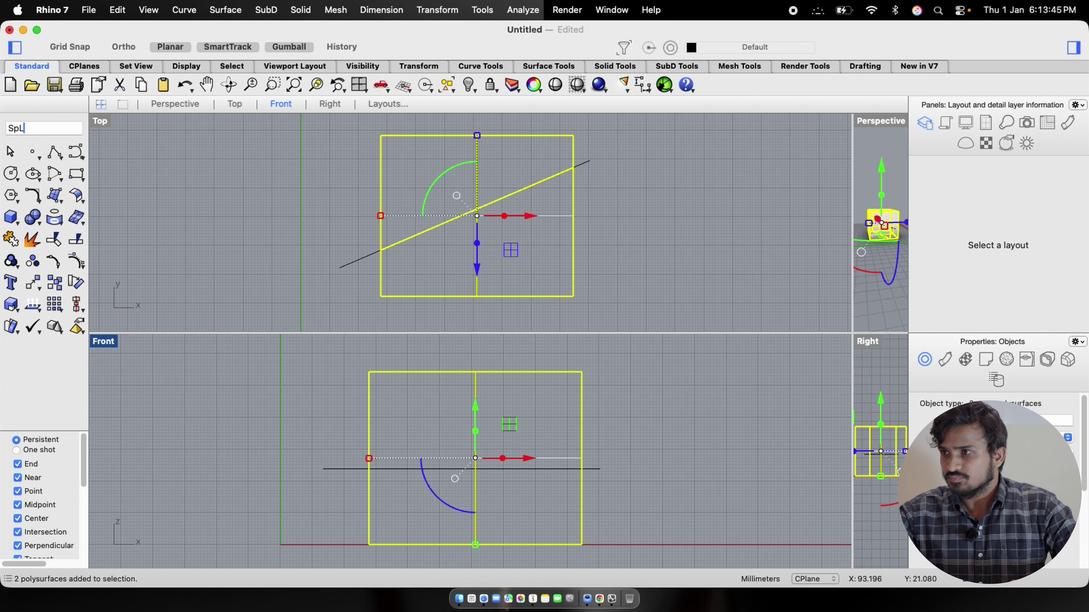
key(Return)
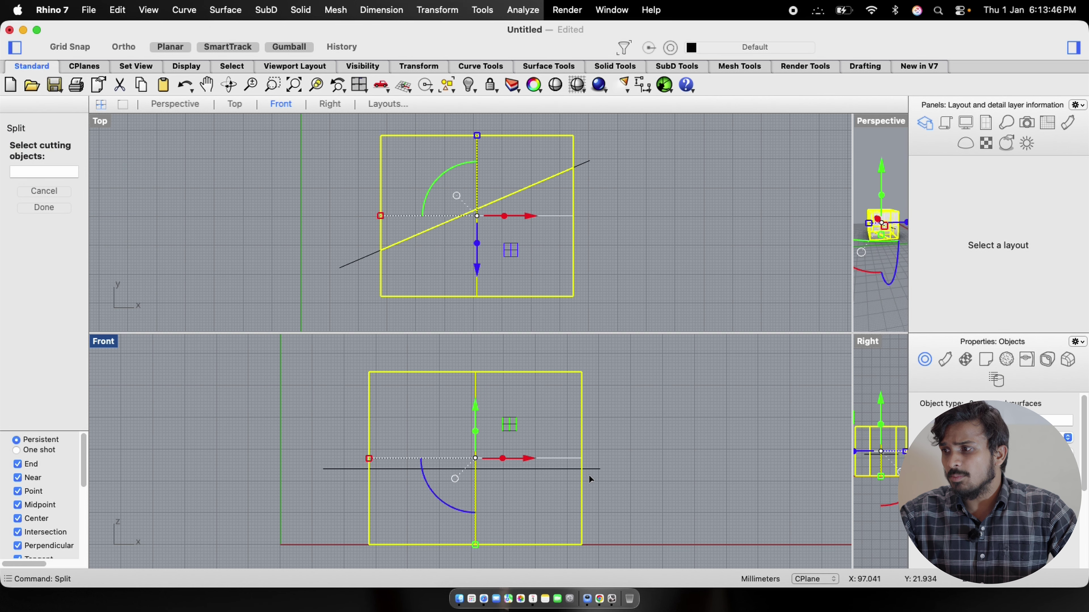
key(Return)
click(618, 433)
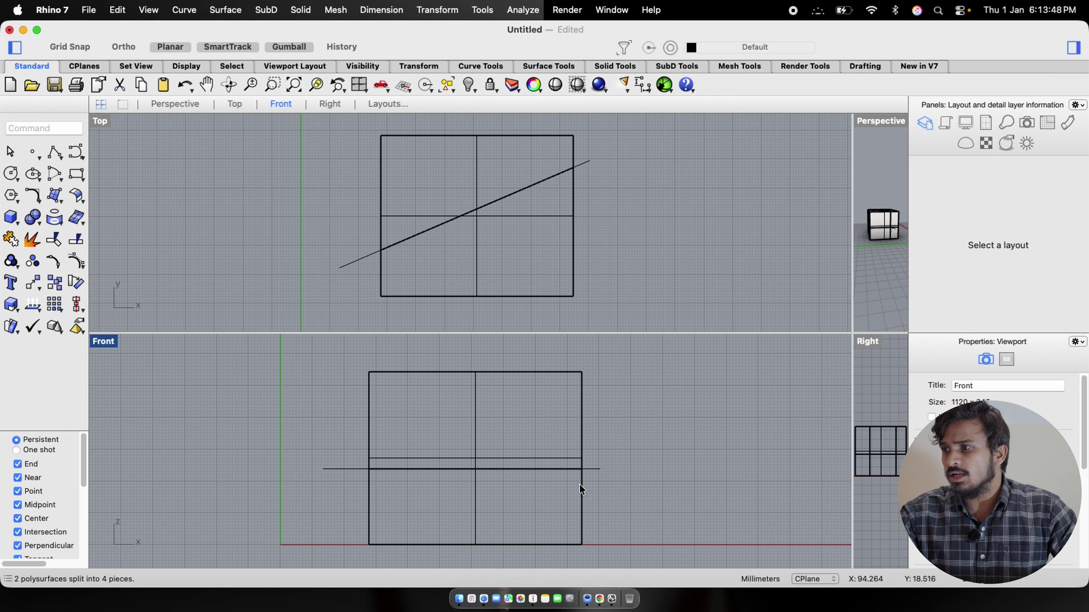
- Check the four box pieces by selecting the lower pair, the upper pair and one upper piece in the maximized Perspective viewport
drag(610, 492, 562, 515)
drag(617, 378, 519, 400)
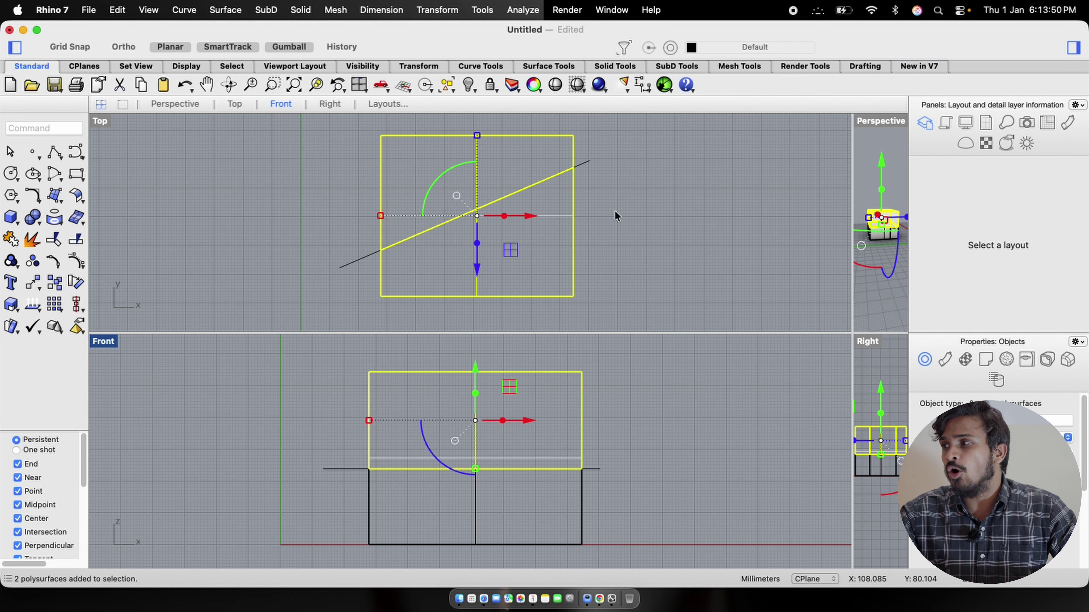
double_click(859, 119)
right_drag(281, 336, 422, 319)
scroll(465, 344, up, 10)
click(570, 296)
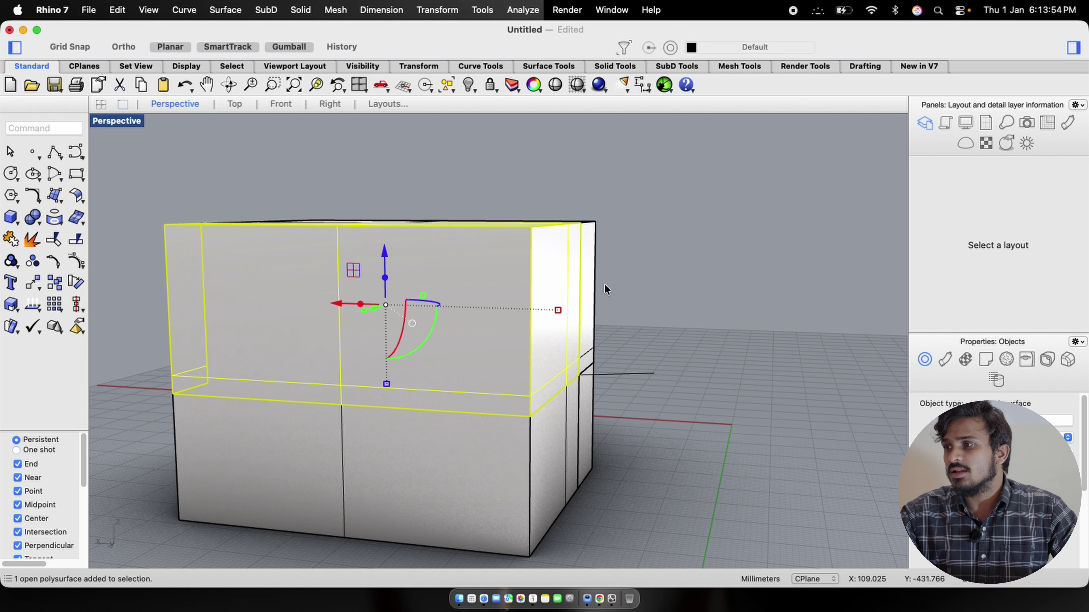
- Move the two upper box pieces apart in opposite directions in the Perspective viewport
right_drag(621, 328, 492, 325)
click(364, 325)
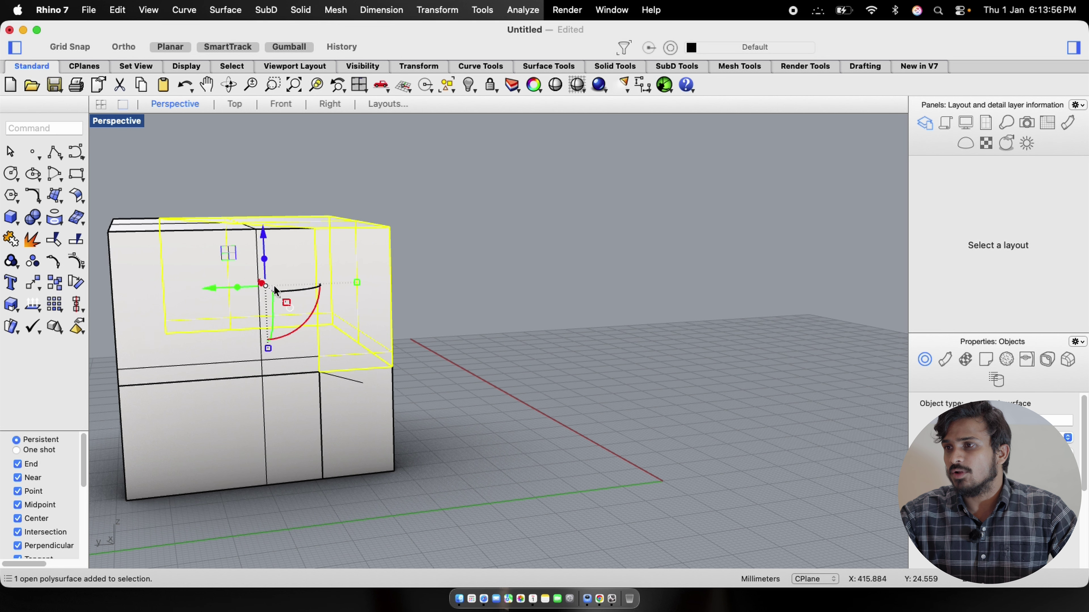
drag(225, 288, 384, 286)
click(189, 215)
right_drag(188, 228, 232, 284)
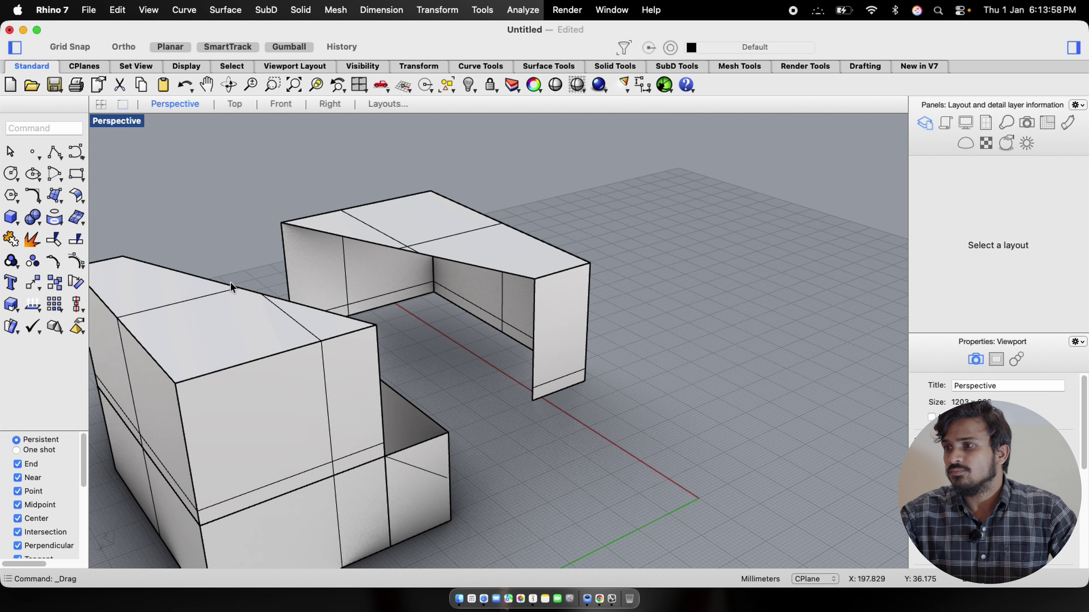
click(233, 289)
scroll(407, 320, down, 5)
drag(248, 358, 108, 381)
- Move the two lower box pieces apart, lower the rear one, and frame all four pieces in the Perspective viewport
click(441, 425)
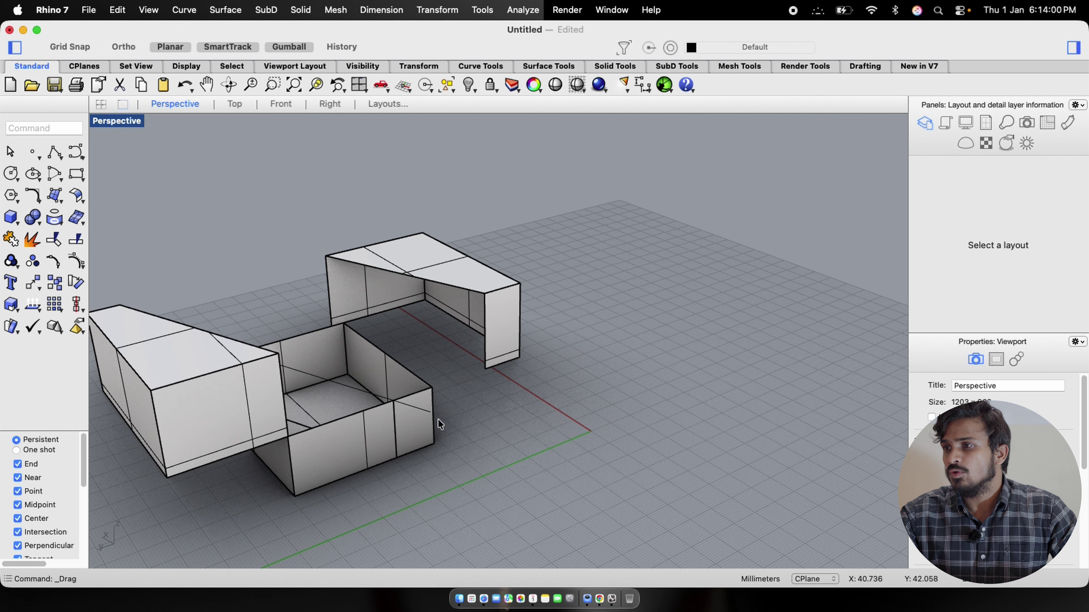
click(378, 422)
drag(297, 364, 397, 393)
click(395, 433)
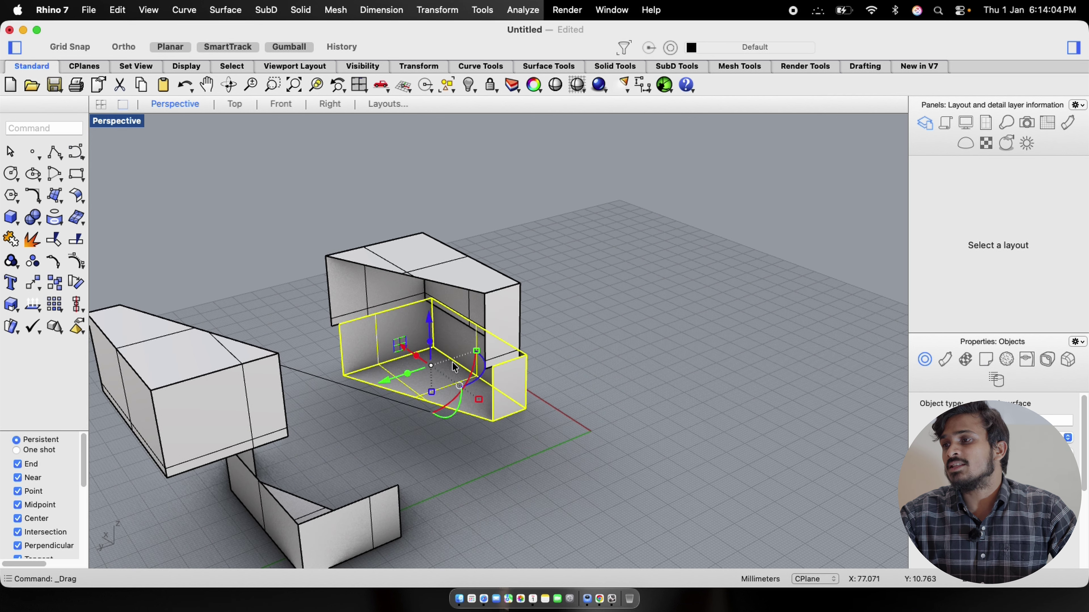
drag(428, 318, 429, 358)
click(592, 301)
scroll(591, 300, down, 4)
right_drag(586, 294, 551, 276)
drag(583, 230, 251, 433)
key(Return)
click(773, 166)
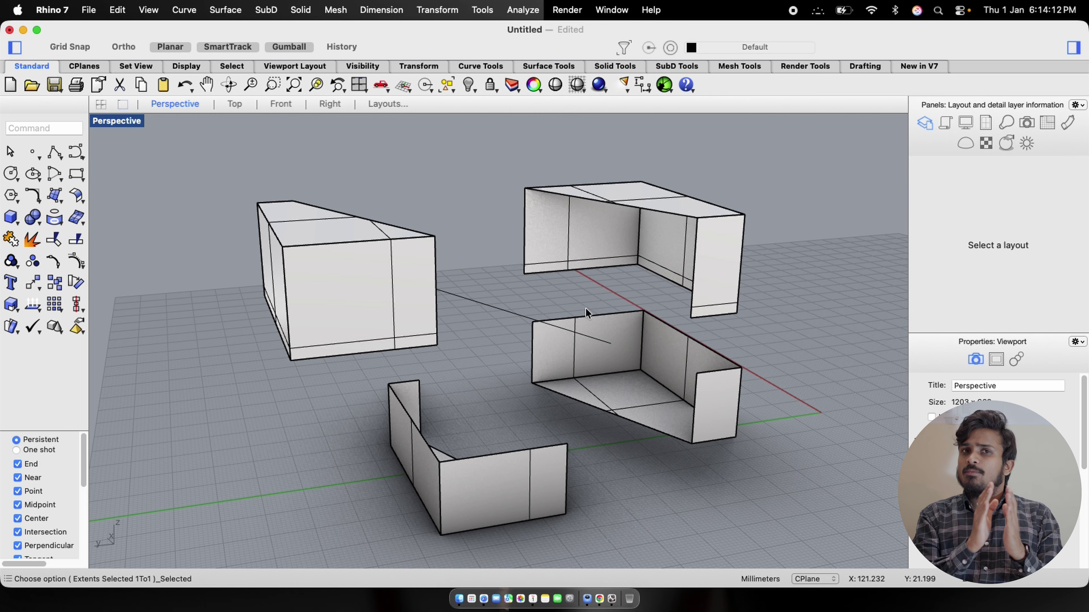
- Undo the piece moves and both splits to restore the whole box, and clear the selection
key(super+z)
key(super+z)
key(super+z)
key(super+z)
key(super+z)
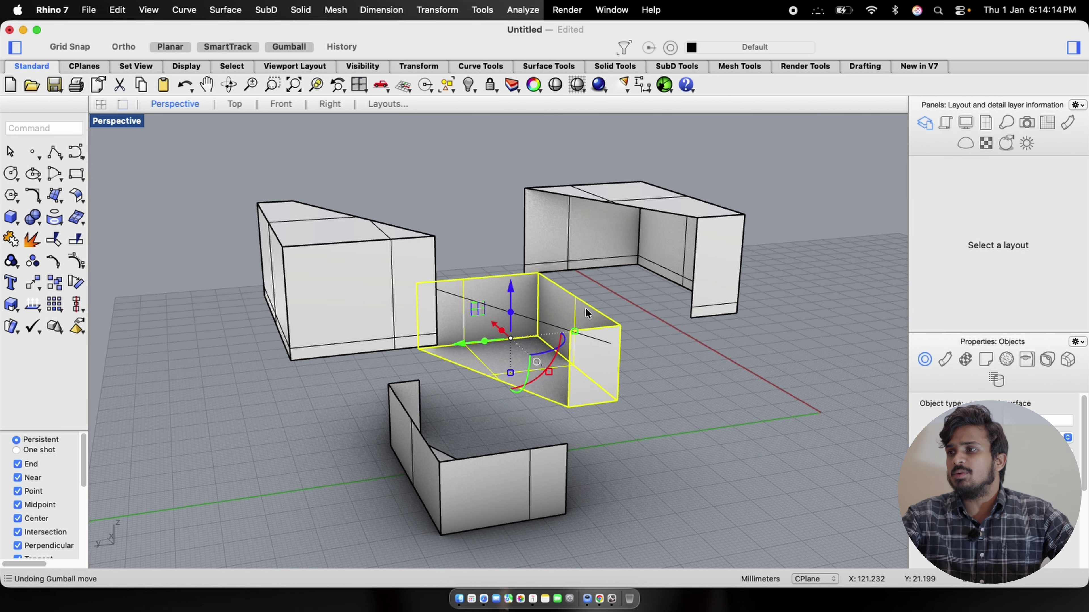
key(super+z)
key(super+z)
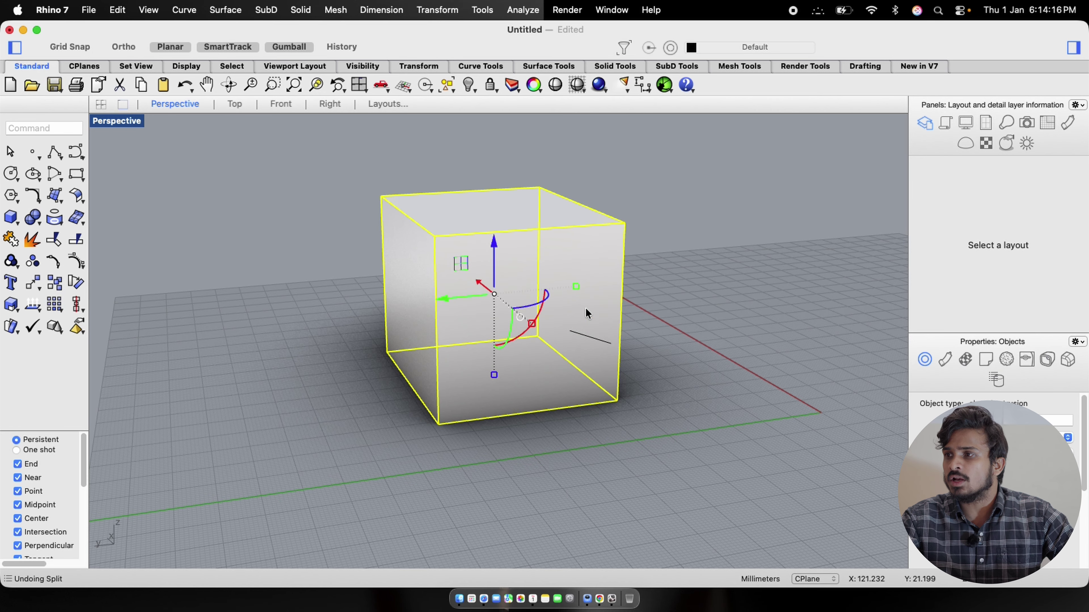
key(Escape)
- Return to the four-viewport layout and set the box's display color to Red
double_click(112, 121)
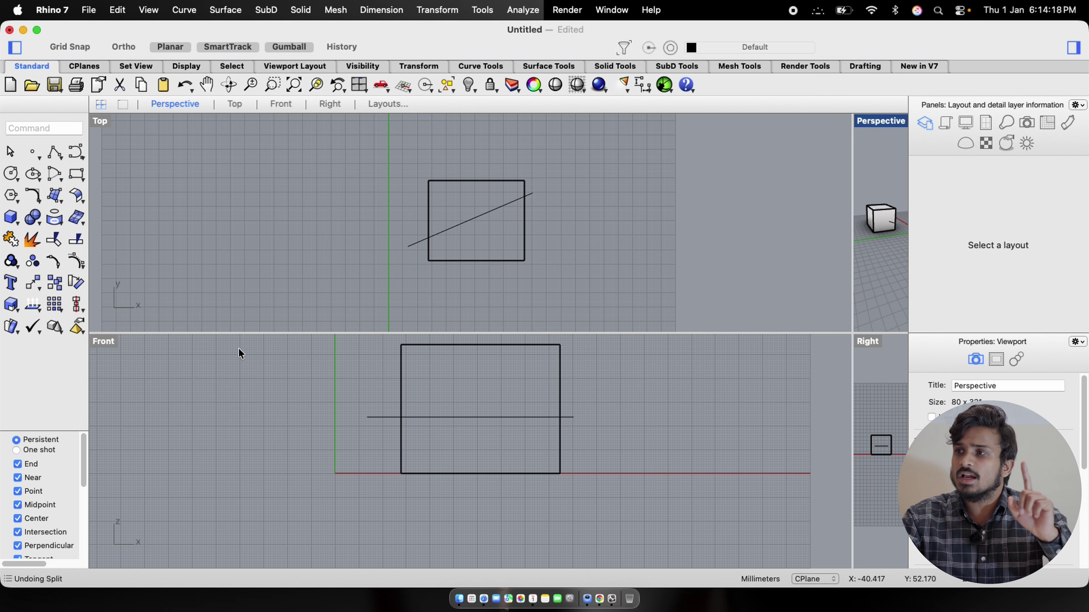
scroll(553, 258, up, 5)
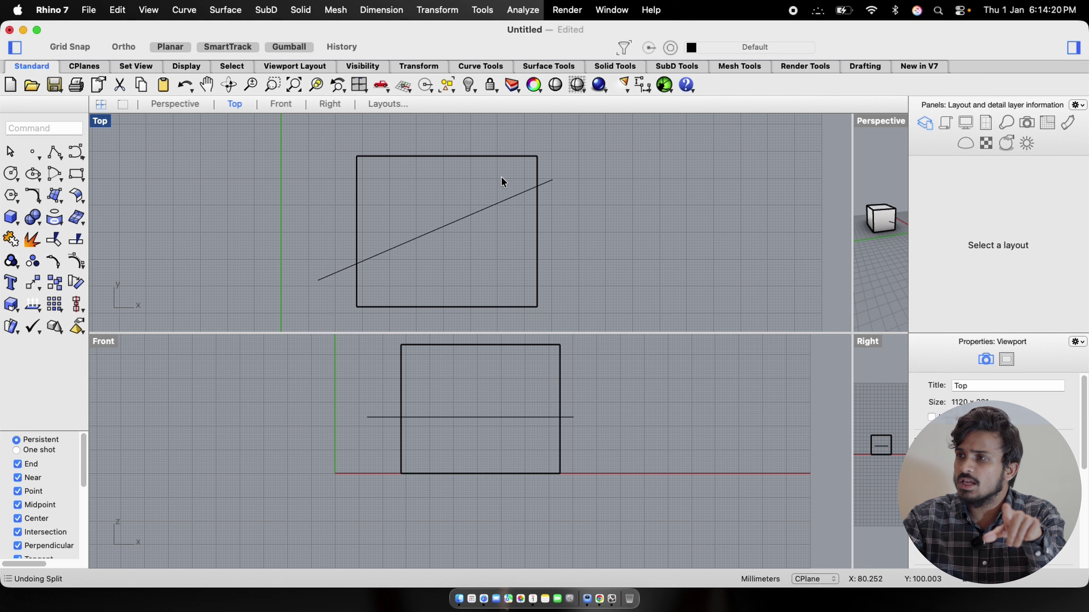
click(486, 445)
scroll(499, 434, up, 3)
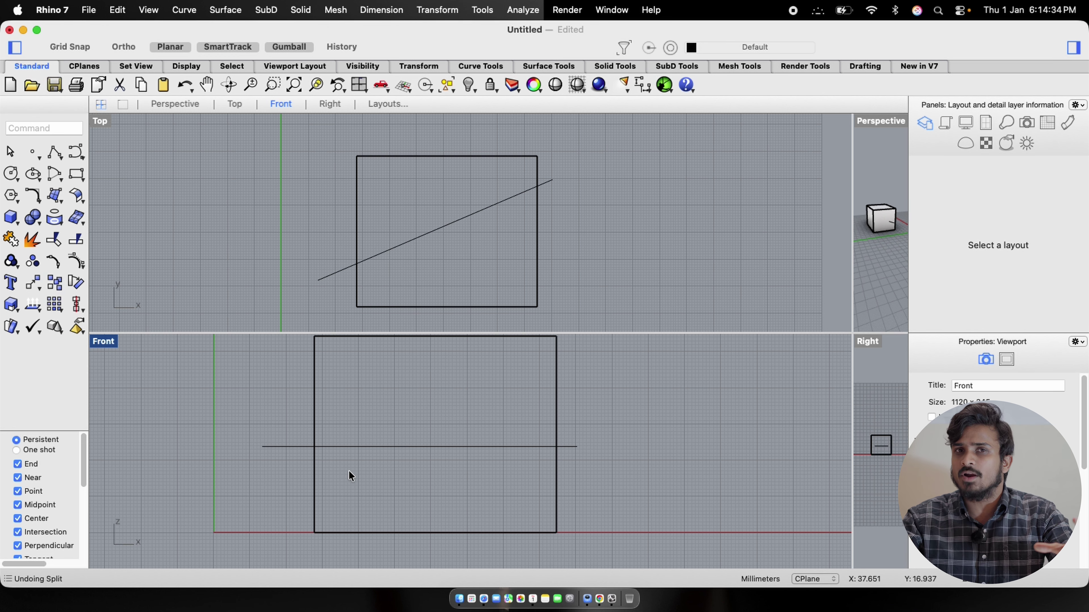
right_drag(409, 451, 427, 465)
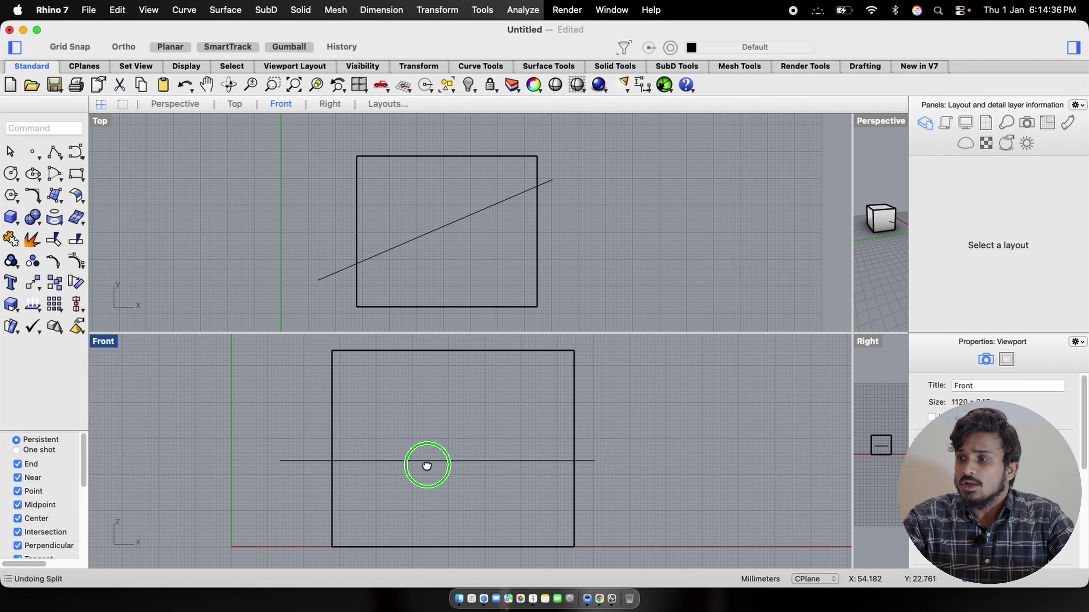
click(584, 382)
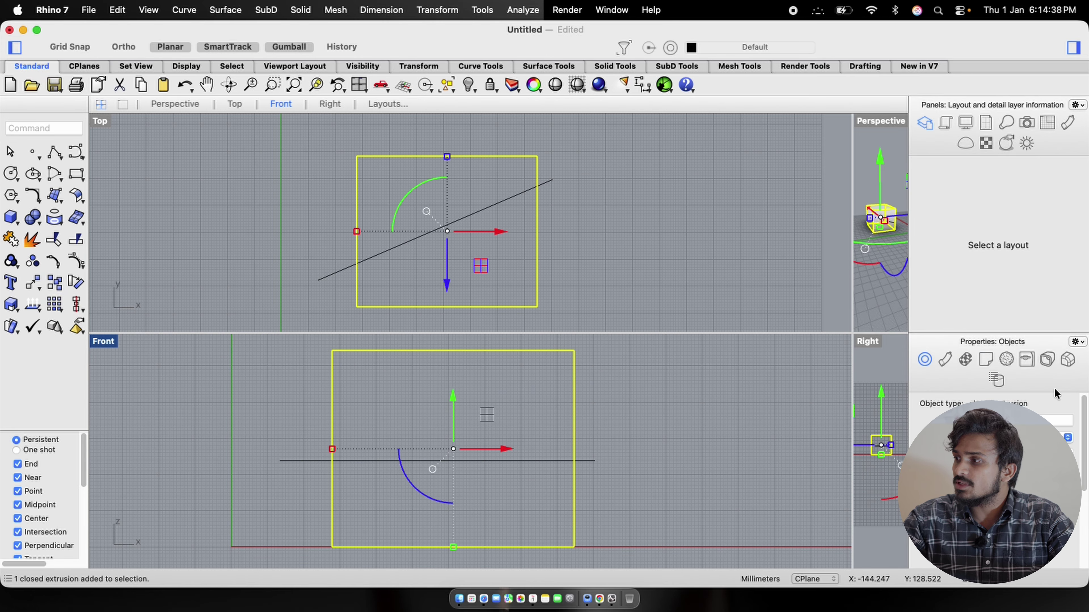
click(1059, 437)
click(326, 328)
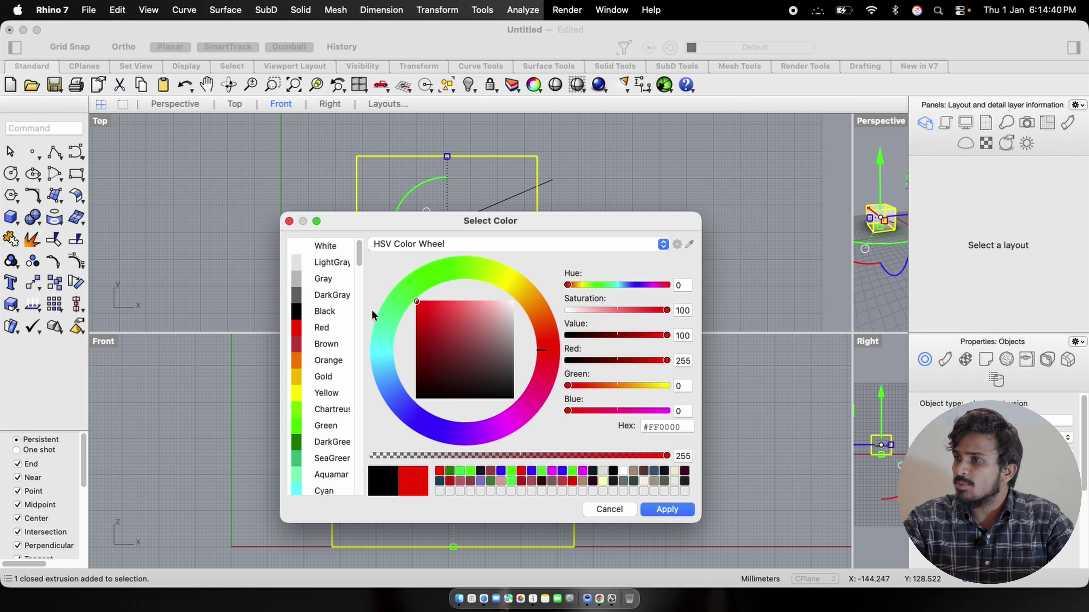
click(667, 510)
click(614, 374)
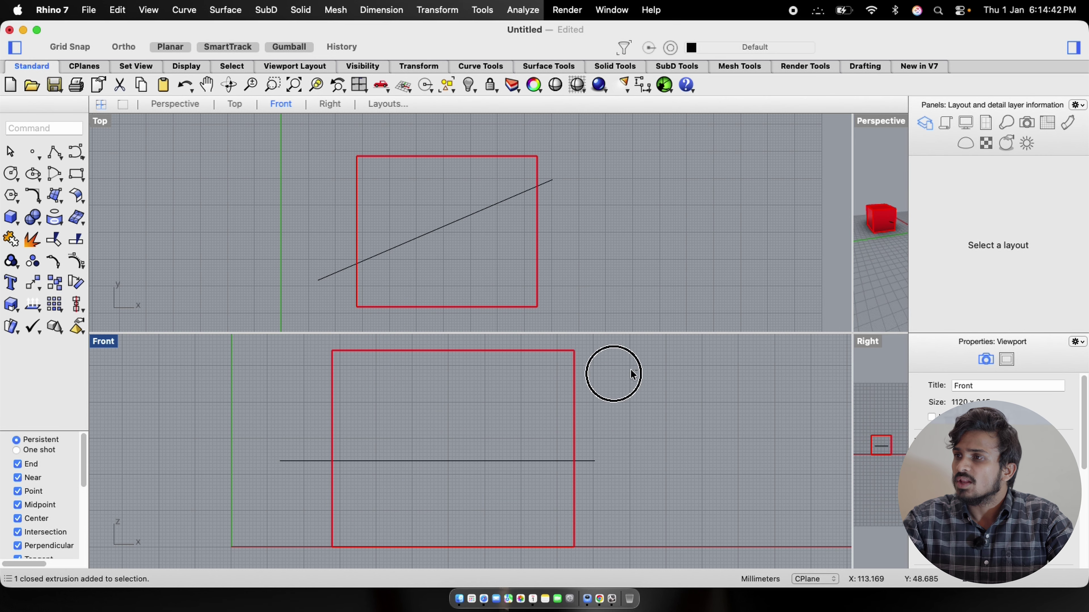
- Split the red box in the Front viewport with the line as the cutting object, and clear the selection
click(574, 385)
text(split)
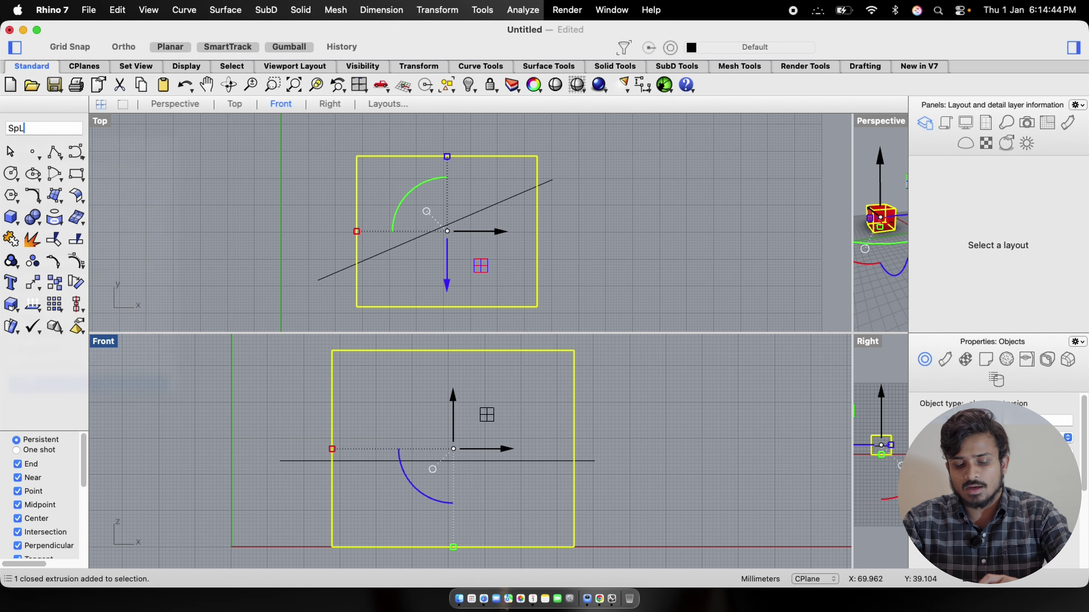
key(Return)
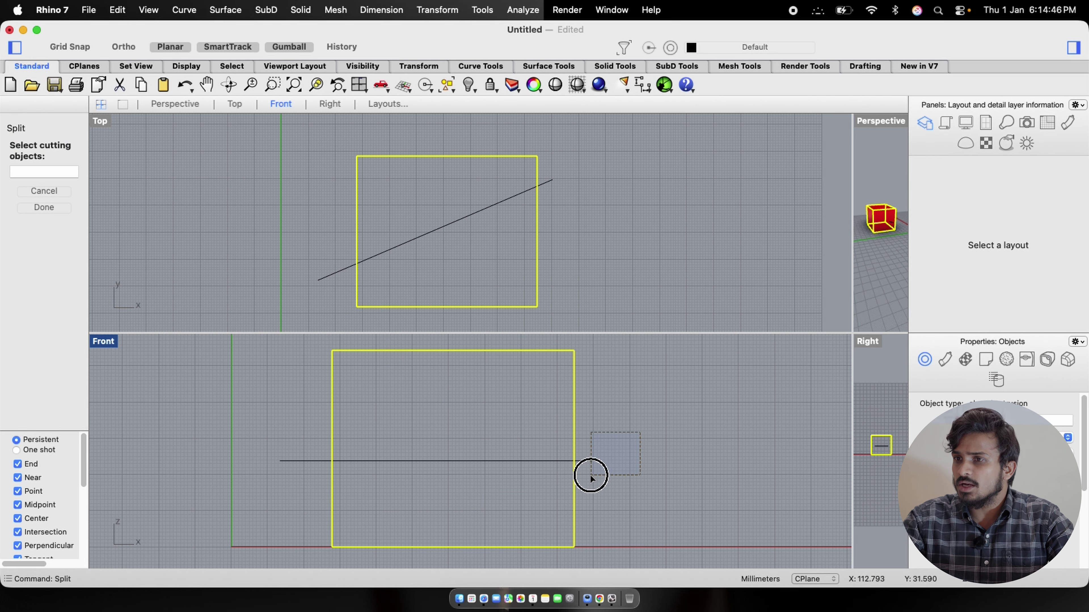
click(593, 455)
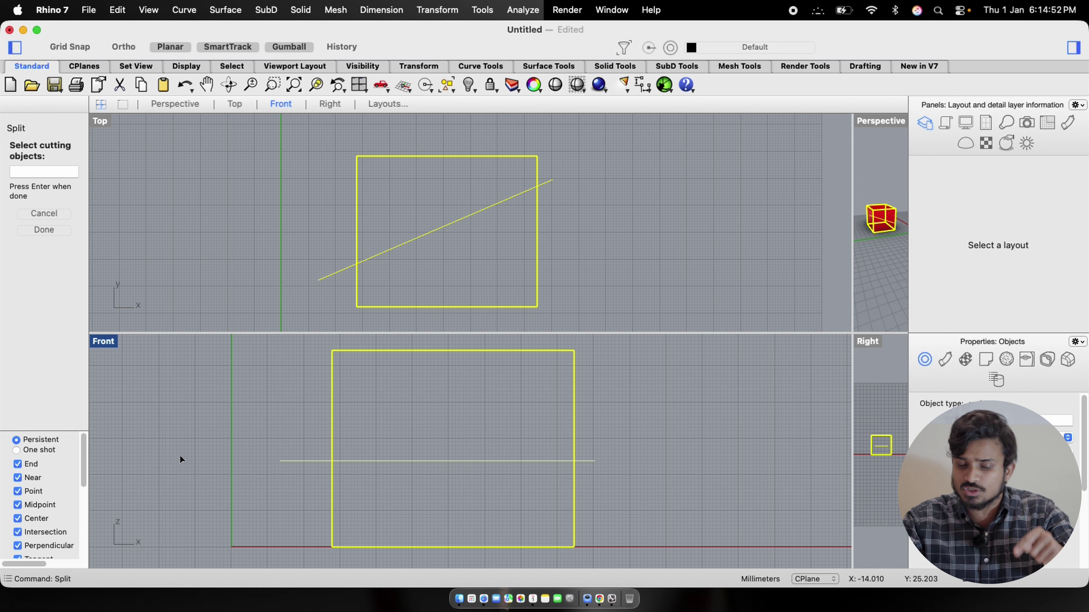
key(Return)
click(631, 400)
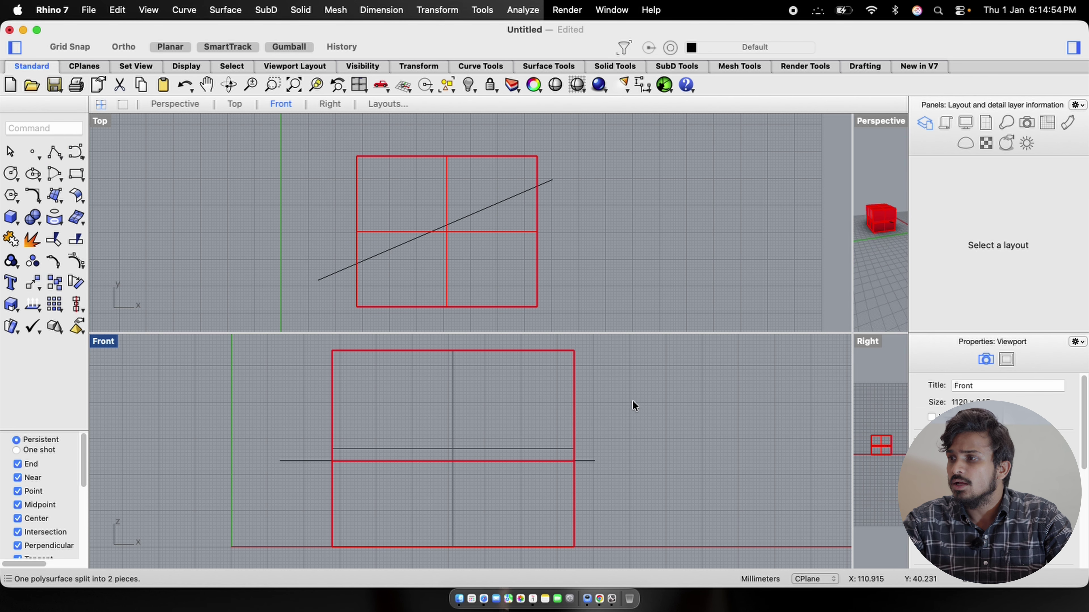
- Move the upper box half up and the lower half down in the Front viewport, and widen the Perspective viewport
click(454, 380)
drag(457, 378, 456, 360)
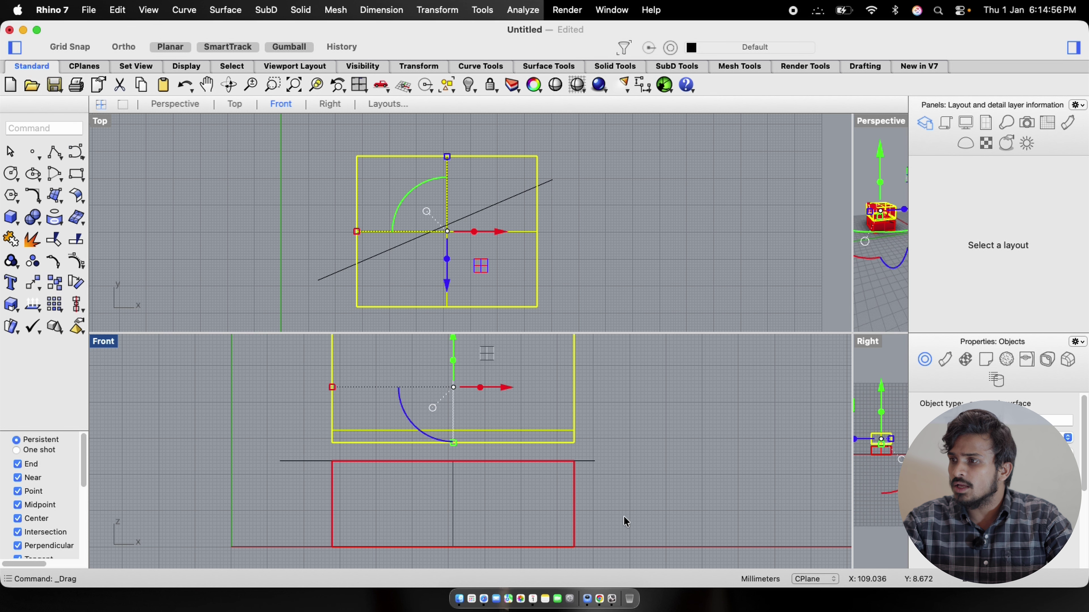
click(503, 547)
drag(455, 454, 482, 281)
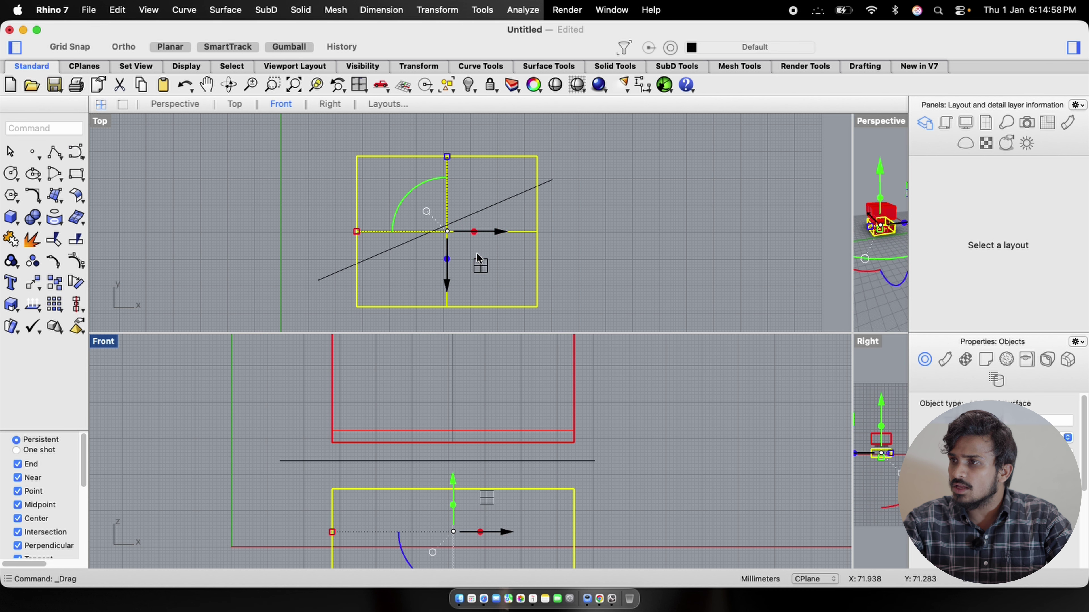
key(Escape)
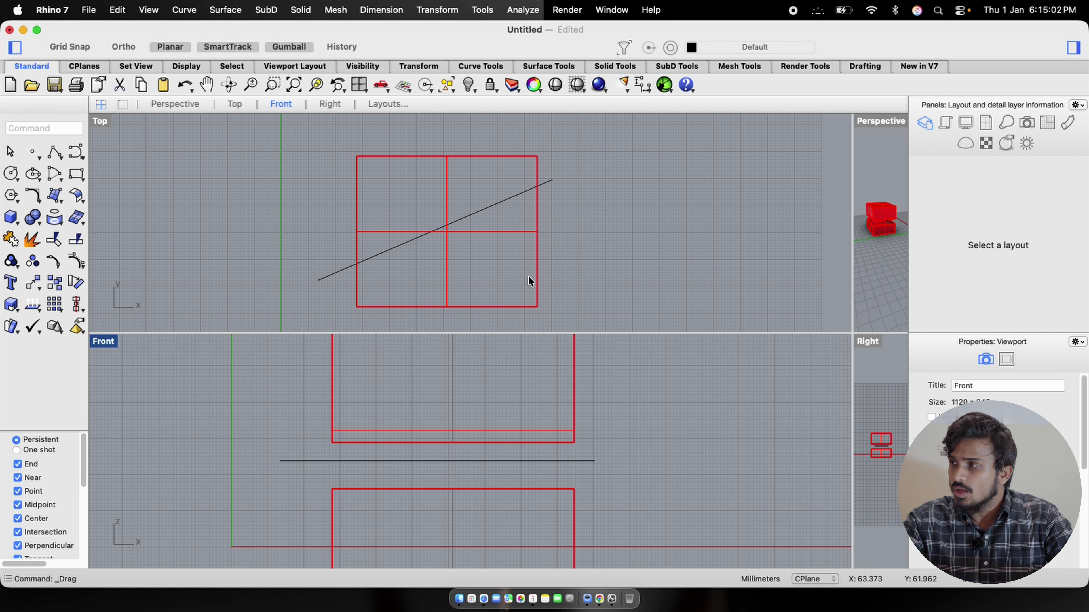
drag(852, 334, 507, 334)
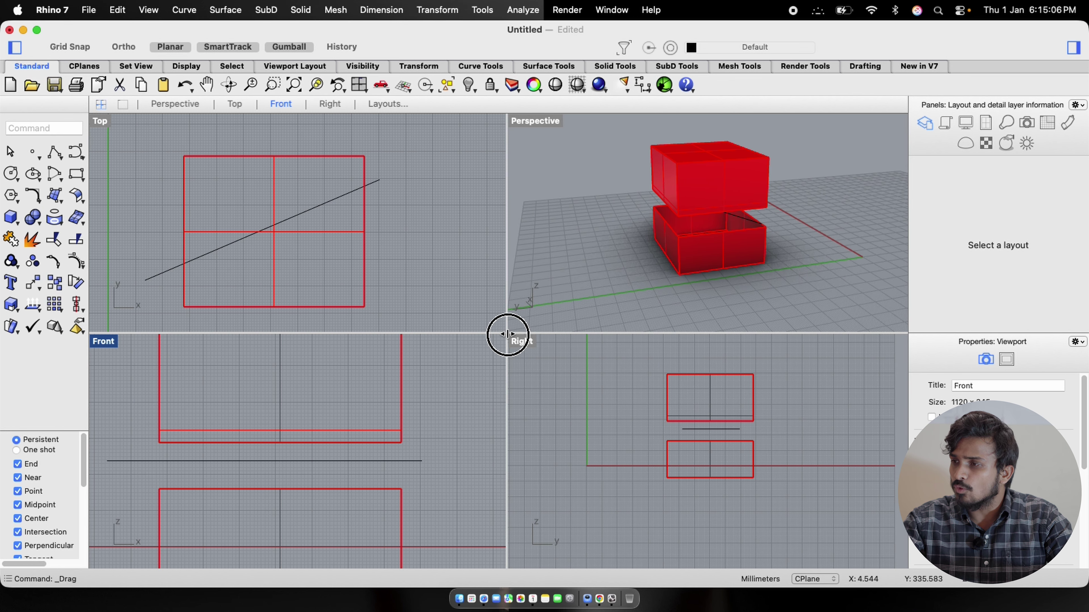
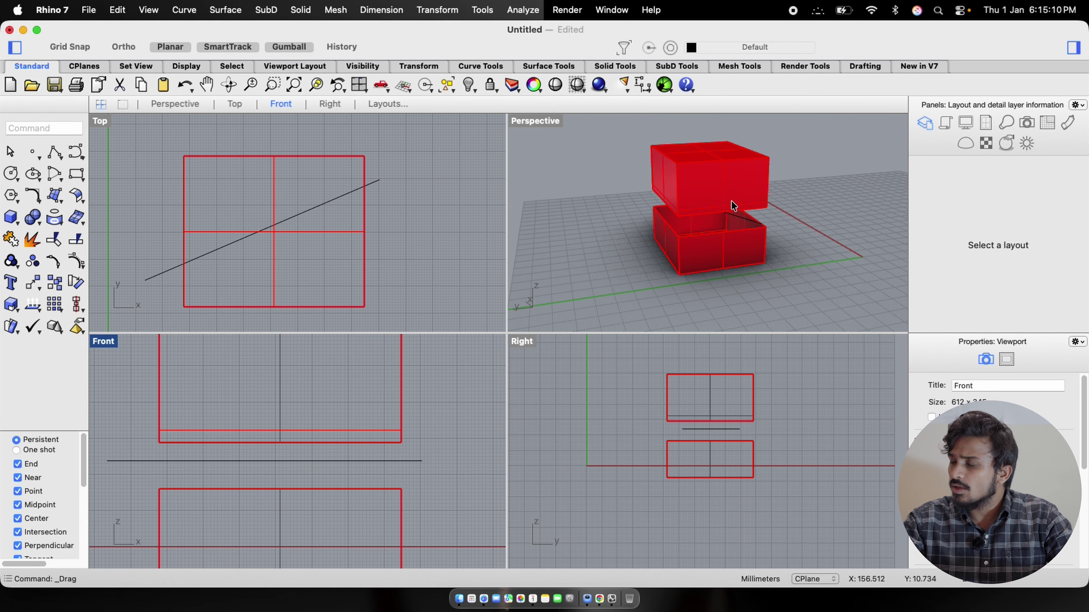
scroll(733, 206, up, 5)
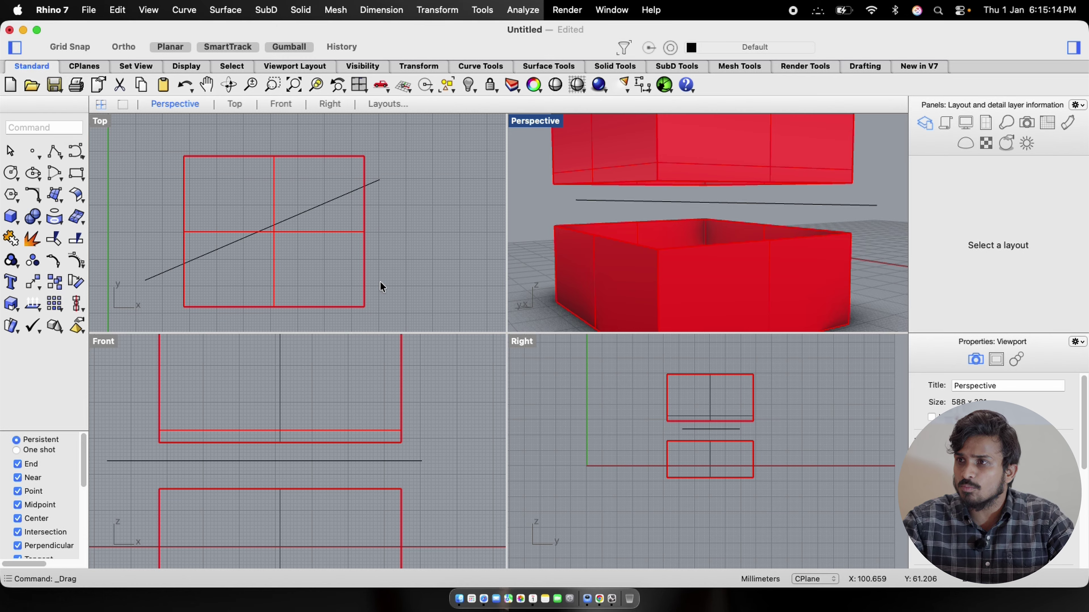
- Split both box halves in the Top viewport using the same diagonal line as the cutting object
drag(339, 122, 292, 194)
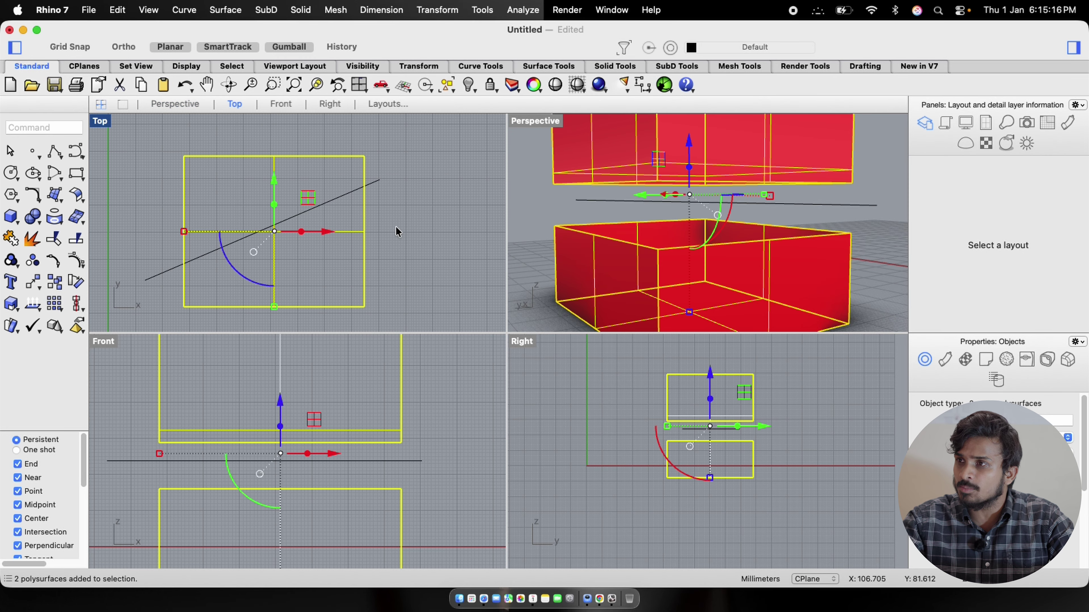
text(SP)
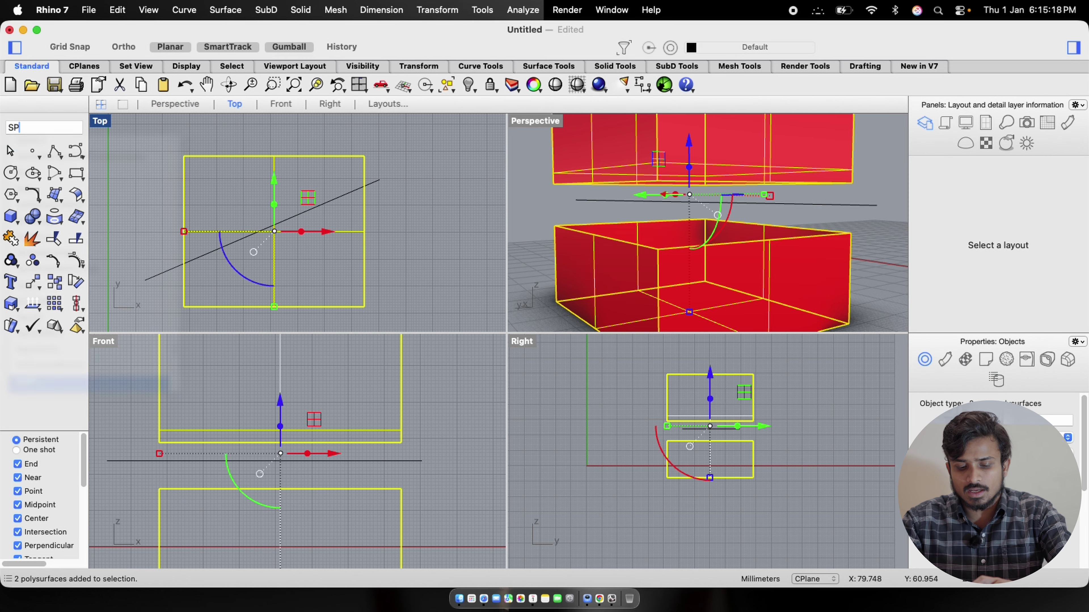
key(Return)
click(372, 184)
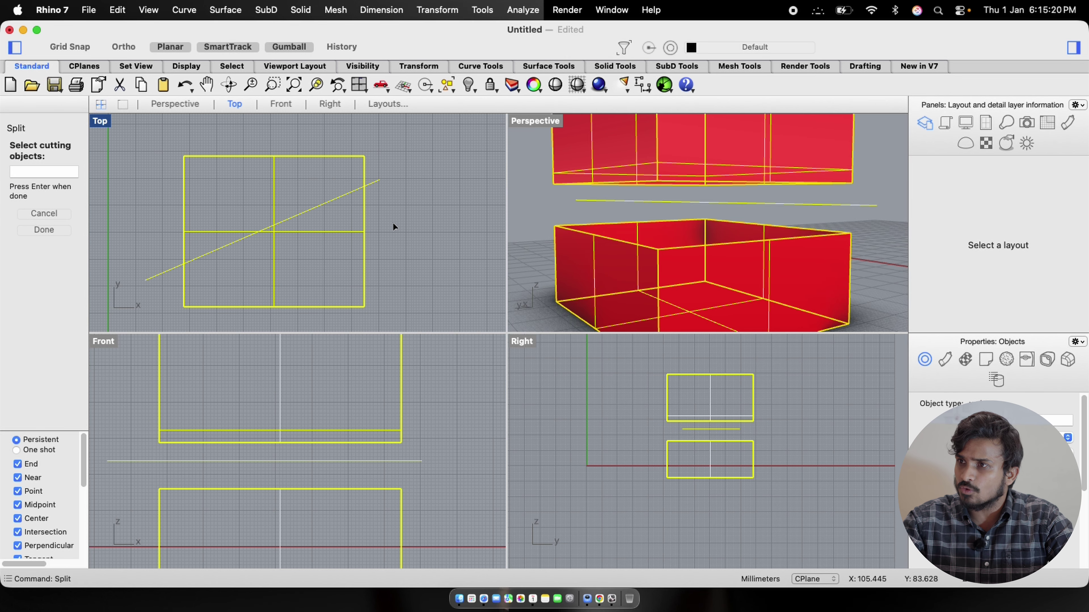
key(Return)
- Move the two pairs of pieces away from the diagonal line in opposite directions in the Top viewport
drag(394, 225, 333, 244)
drag(274, 211, 275, 256)
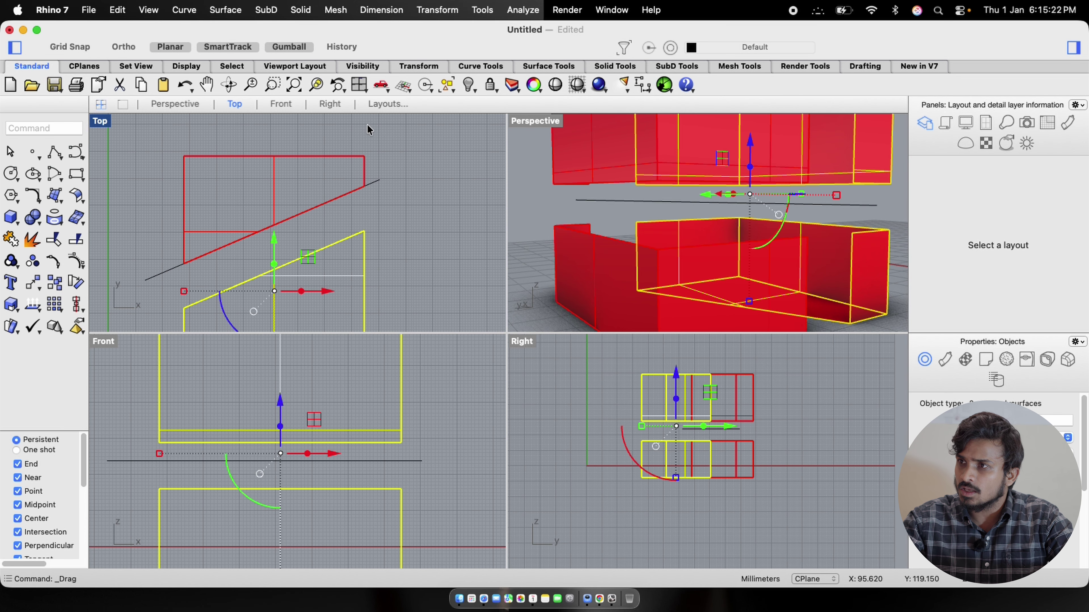
drag(367, 125, 275, 130)
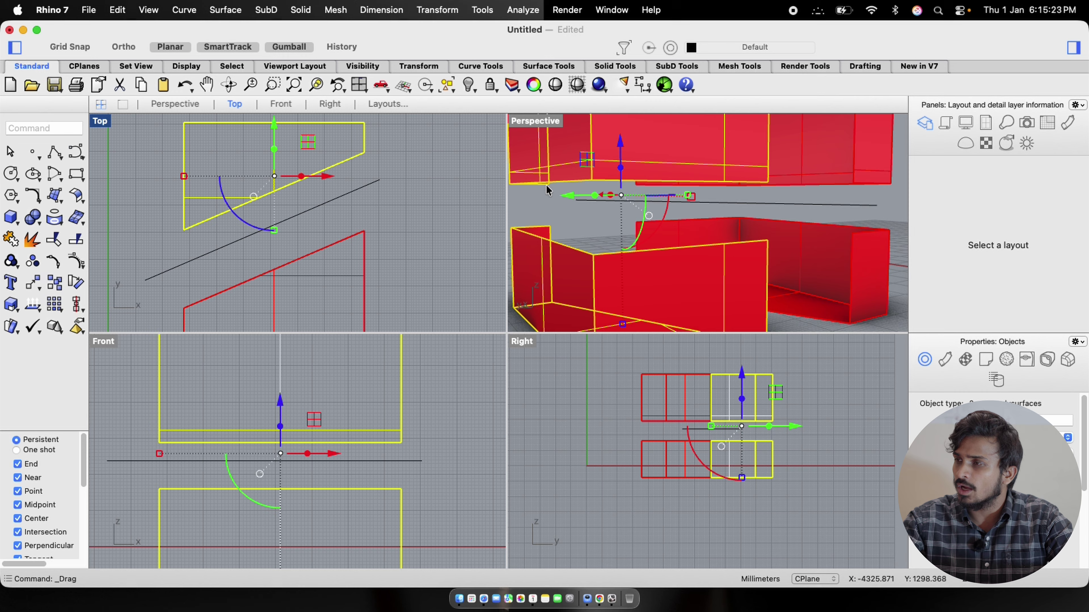
- Maximize the Perspective viewport and recolor one of the upper box pieces olive green (#9BB034)
double_click(533, 121)
scroll(535, 238, down, 10)
click(632, 327)
right_drag(632, 327, 569, 330)
scroll(542, 388, up, 5)
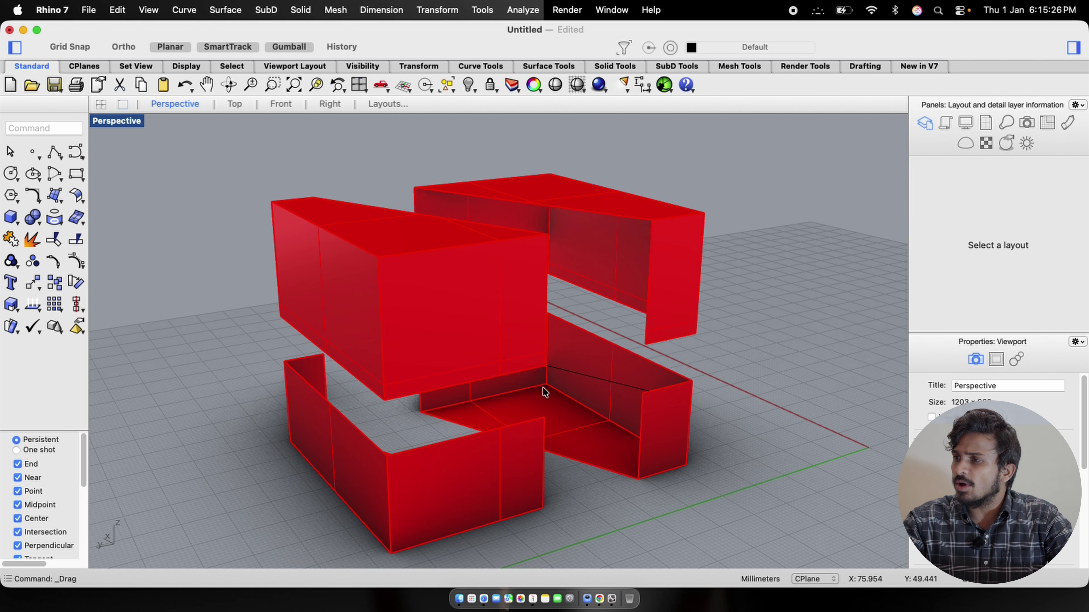
mouse_move(544, 392)
right_down()
mouse_move(598, 373)
mouse_move(523, 370)
mouse_move(552, 377)
right_up()
click(620, 318)
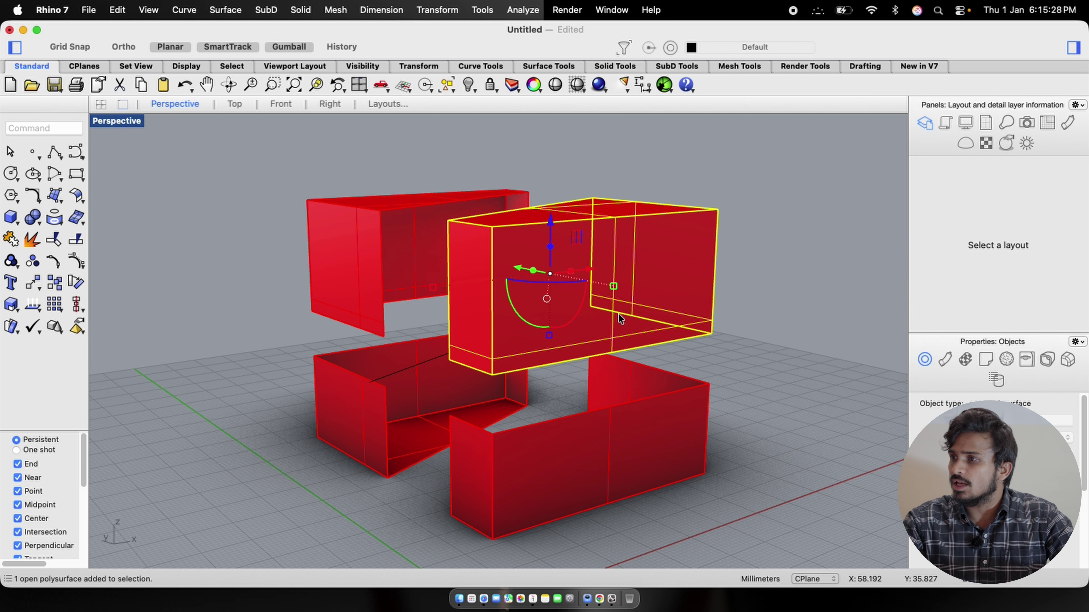
click(1007, 455)
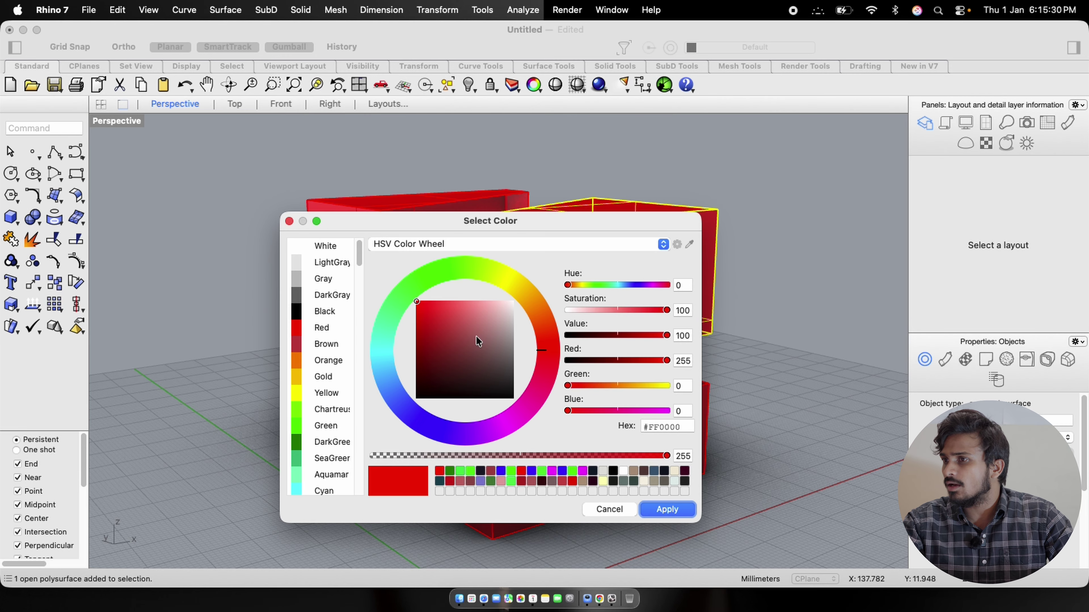
click(445, 331)
drag(440, 278, 492, 278)
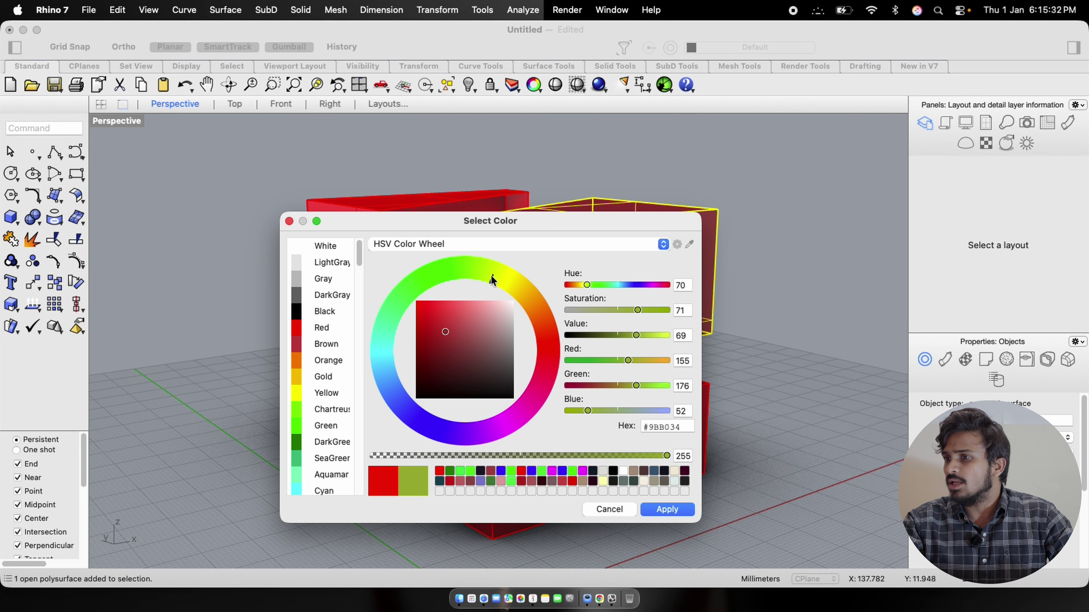
click(674, 509)
click(432, 429)
- Recolor the lower box piece diagonally opposite the green one dark purple (#392956)
right_drag(432, 430, 559, 433)
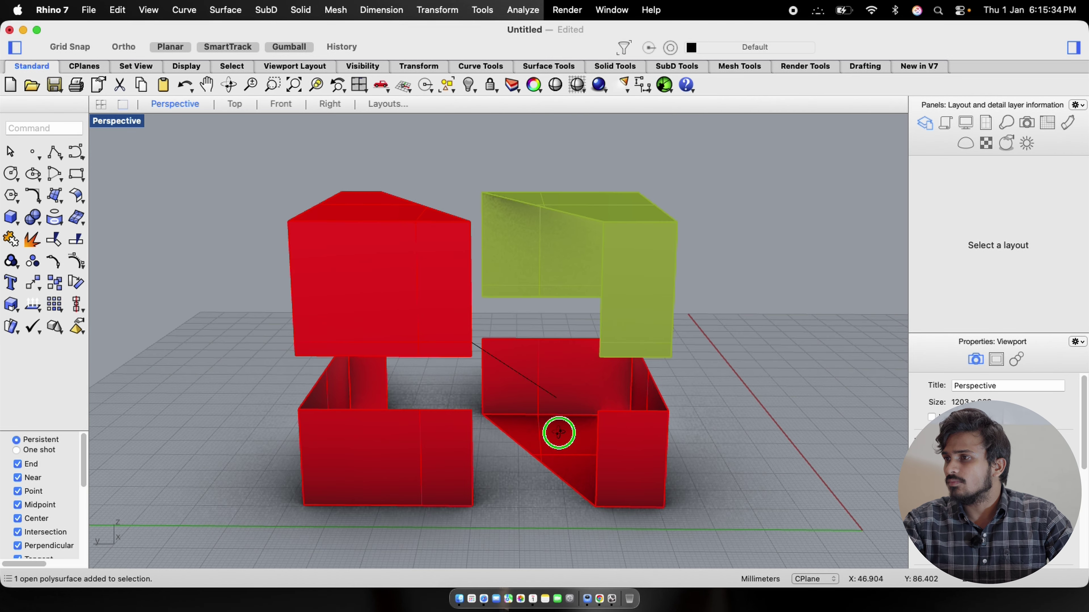
click(450, 459)
click(1066, 437)
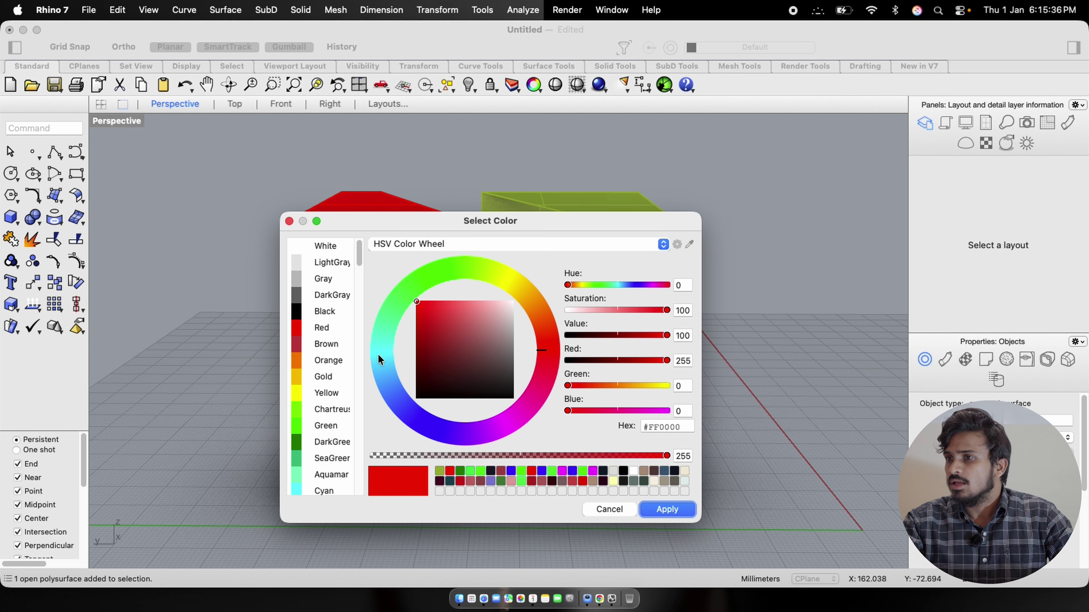
click(463, 366)
click(453, 425)
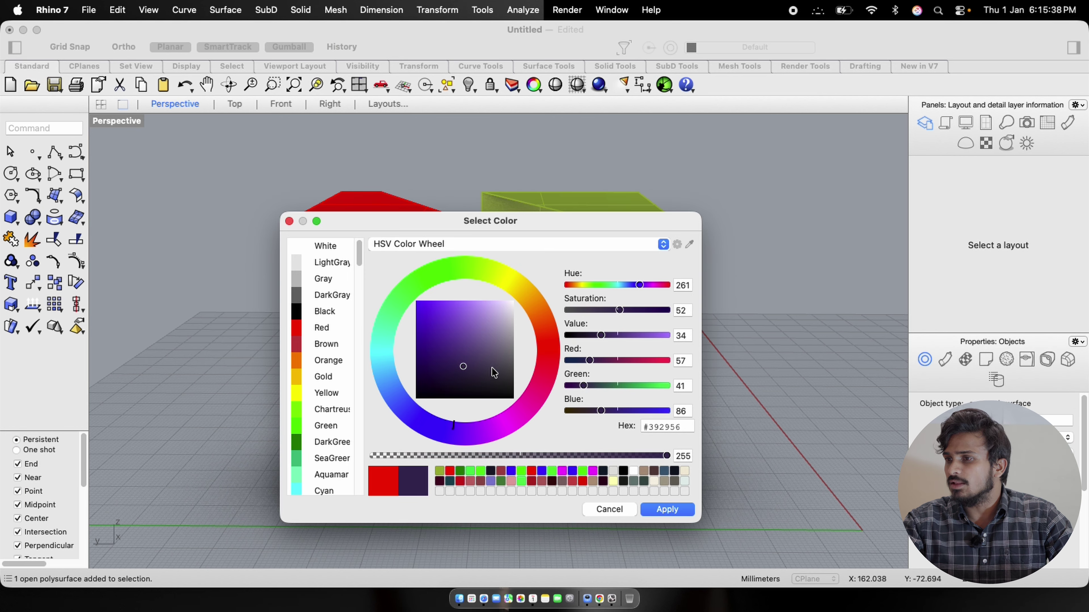
click(660, 511)
- Recolor the upper piece above the purple one dark gold (#A17A08)
right_drag(367, 436, 484, 422)
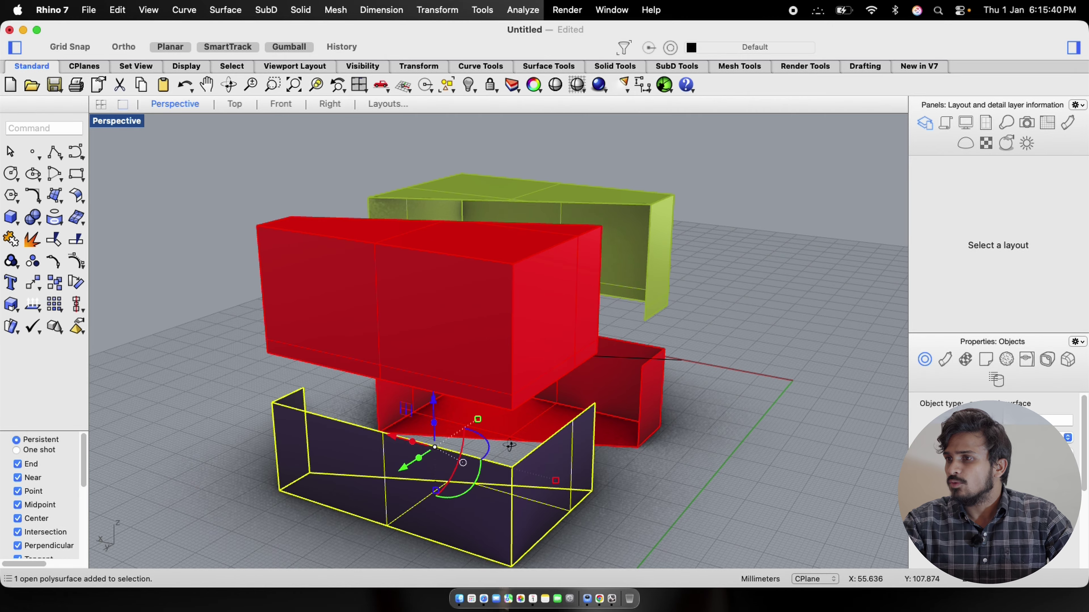
click(460, 339)
right_drag(683, 377, 802, 415)
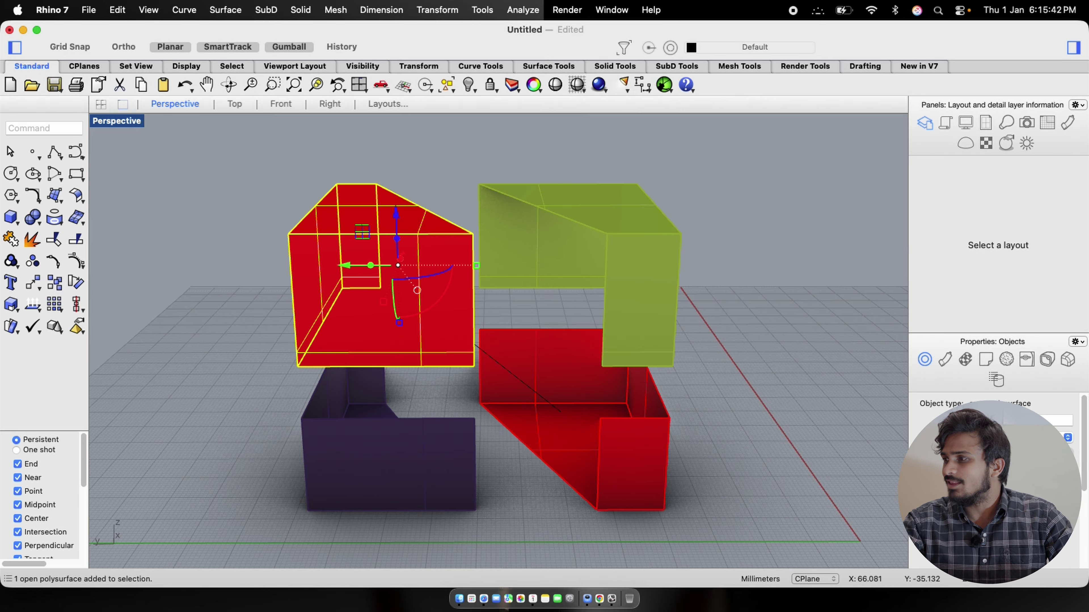
click(1066, 437)
click(324, 377)
click(474, 322)
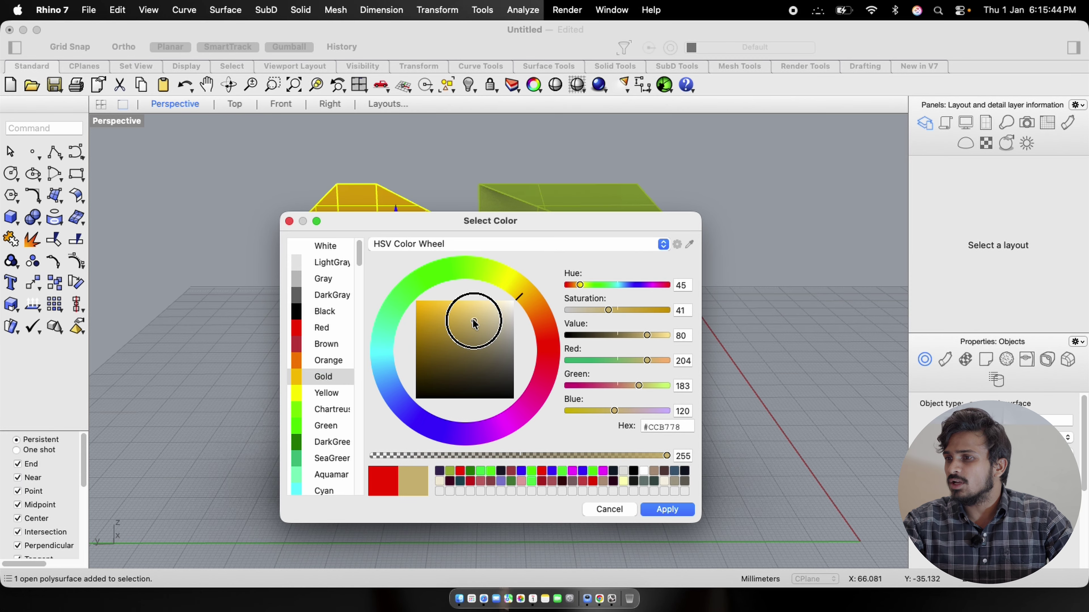
click(420, 339)
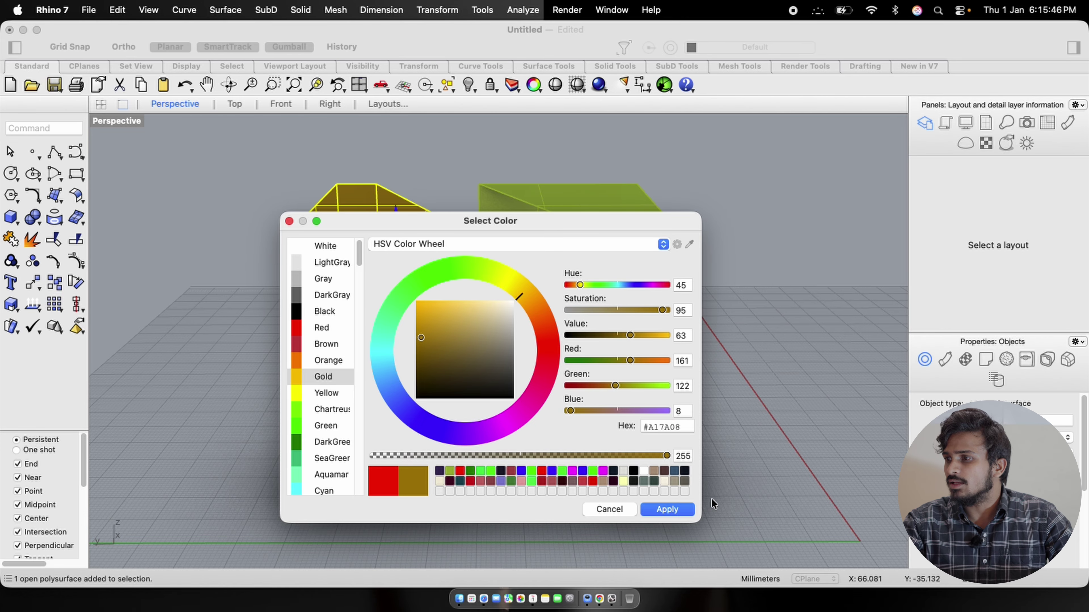
click(667, 509)
- Recolor the remaining red lower piece pink and clear the selection
right_drag(686, 405, 576, 459)
click(577, 460)
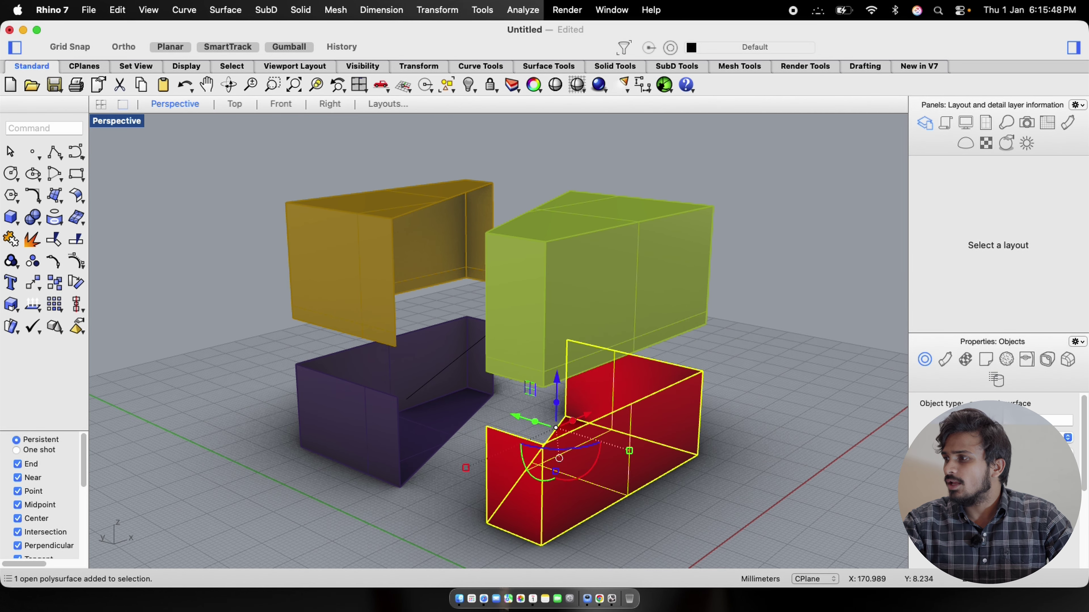
key(Return)
drag(486, 354, 478, 316)
click(656, 510)
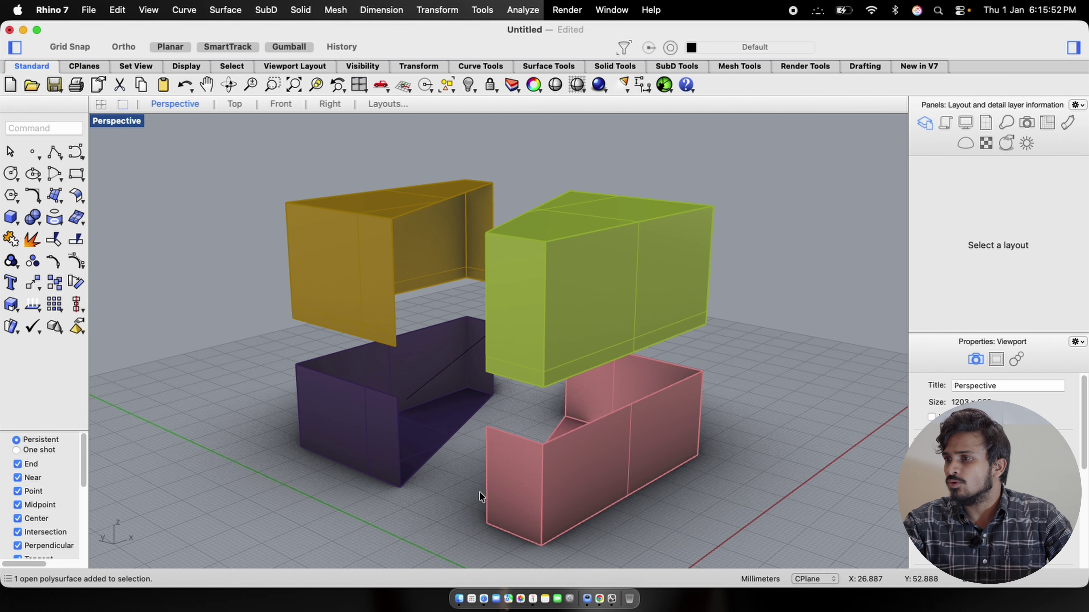
- Examine the arrangement of the four colored box pieces from different angles
right_drag(656, 509, 425, 451)
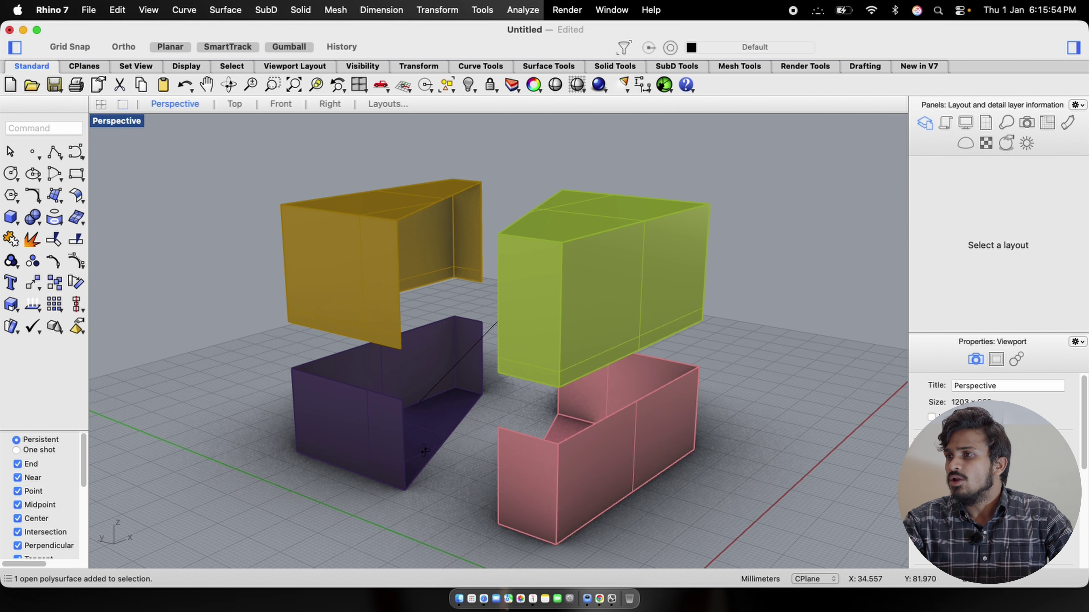
drag(759, 148, 199, 461)
scroll(502, 406, up, 3)
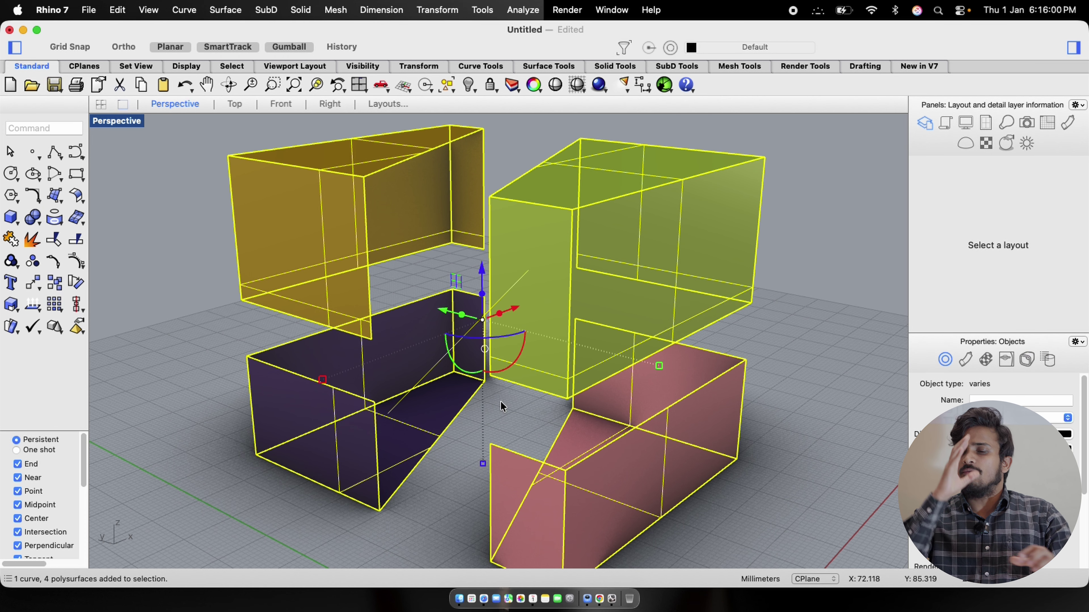
click(503, 406)
scroll(442, 313, down, 4)
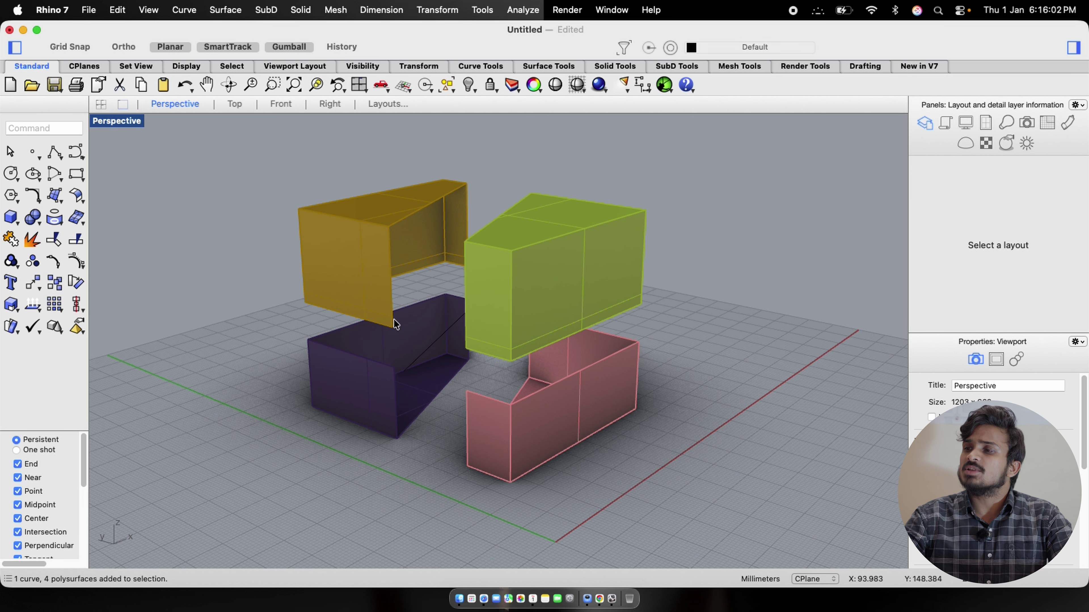
right_drag(393, 322, 445, 308)
- Select all four colored pieces together with the cutting line and delete them
drag(734, 167, 195, 510)
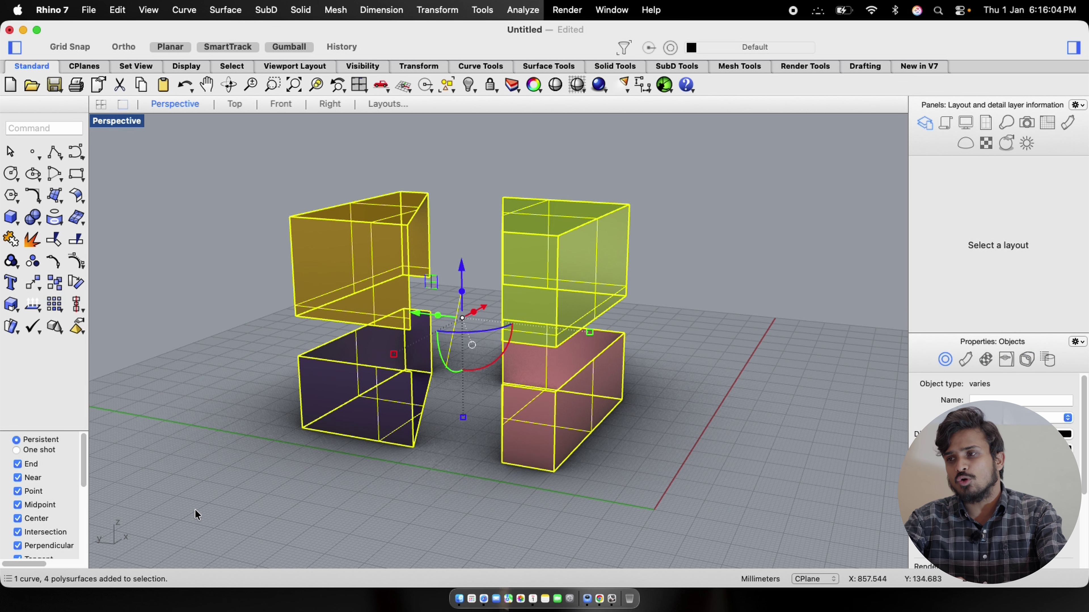
right_drag(361, 350, 371, 365)
scroll(316, 327, up, 4)
scroll(549, 342, down, 2)
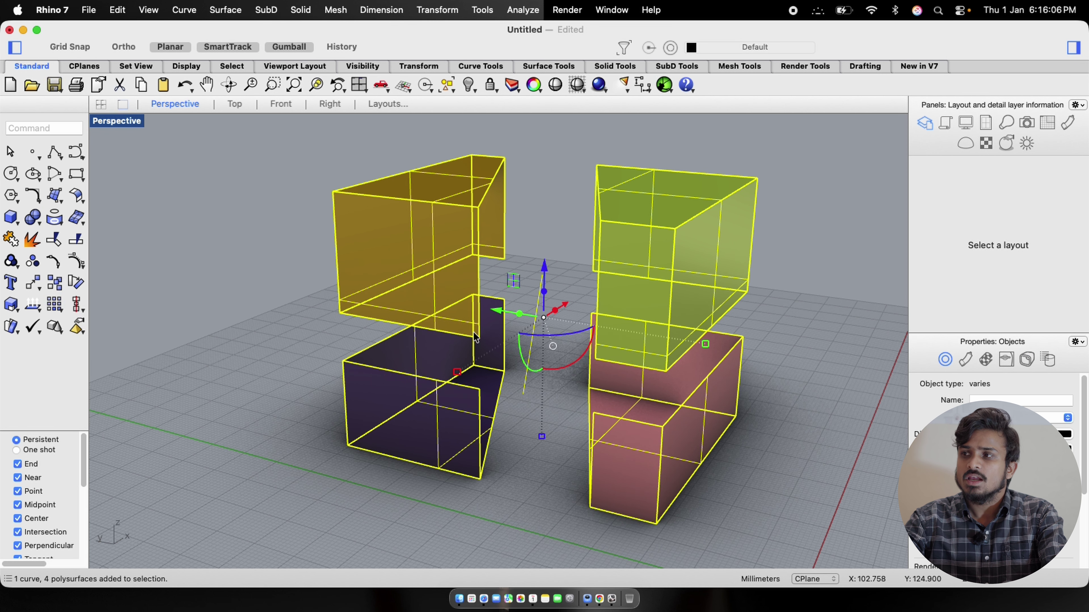
right_drag(474, 332, 534, 346)
scroll(367, 333, down, 2)
scroll(541, 309, up, 2)
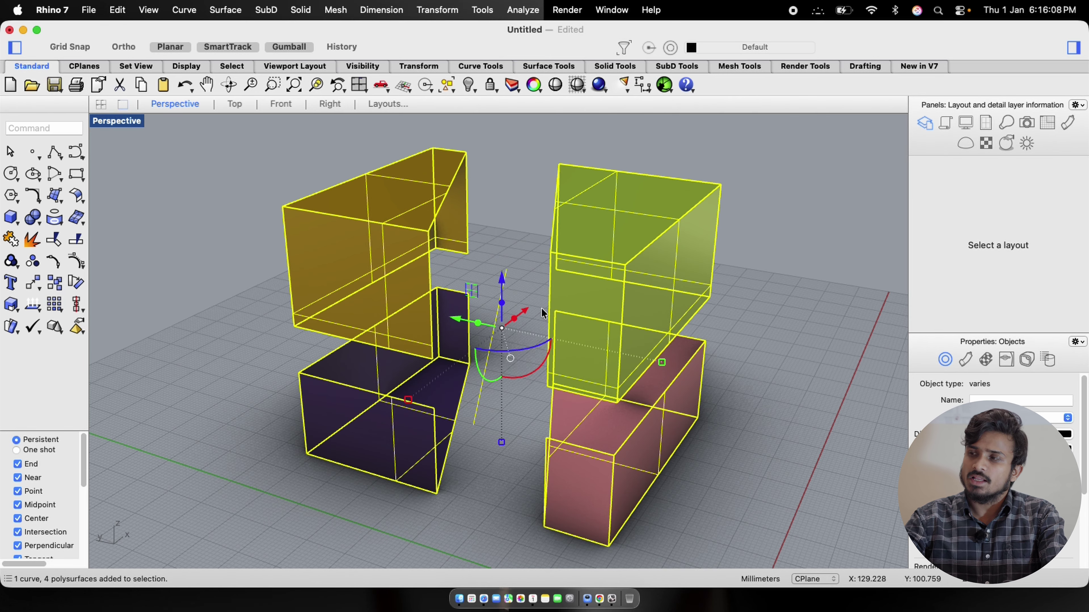
drag(745, 145, 231, 470)
key(Delete)
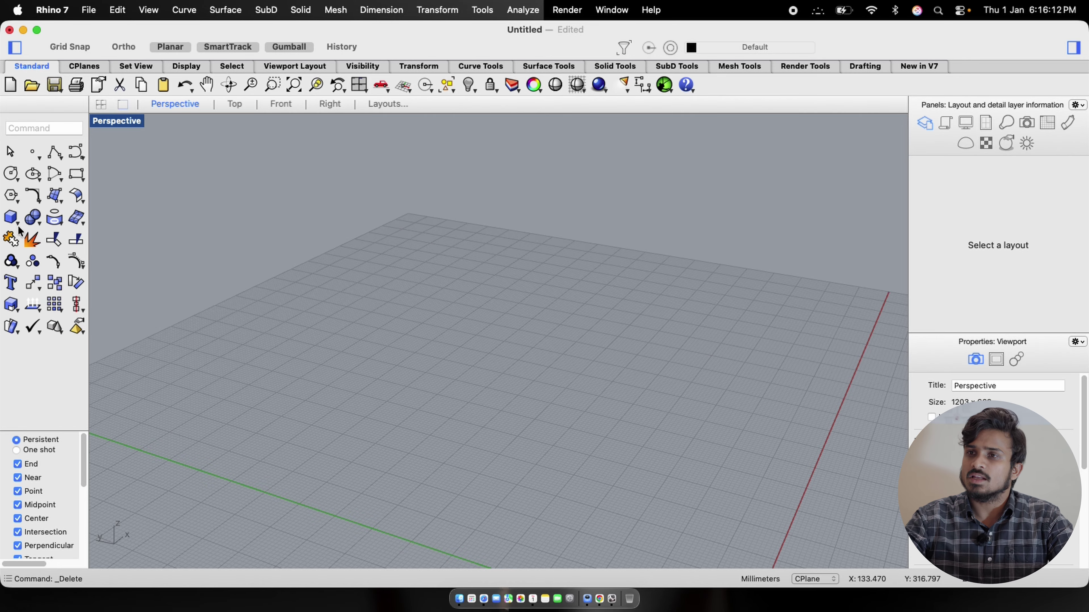
- Create a new solid box on the construction plane in the Perspective viewport
click(11, 218)
click(401, 292)
click(493, 420)
click(454, 227)
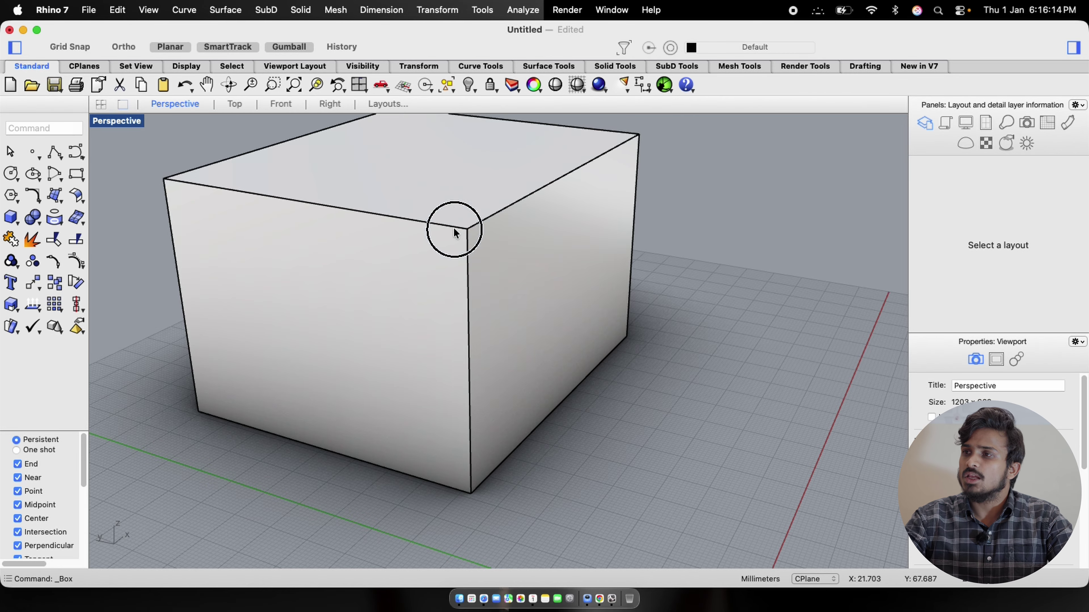
scroll(464, 344, down, 5)
click(420, 324)
text(zs)
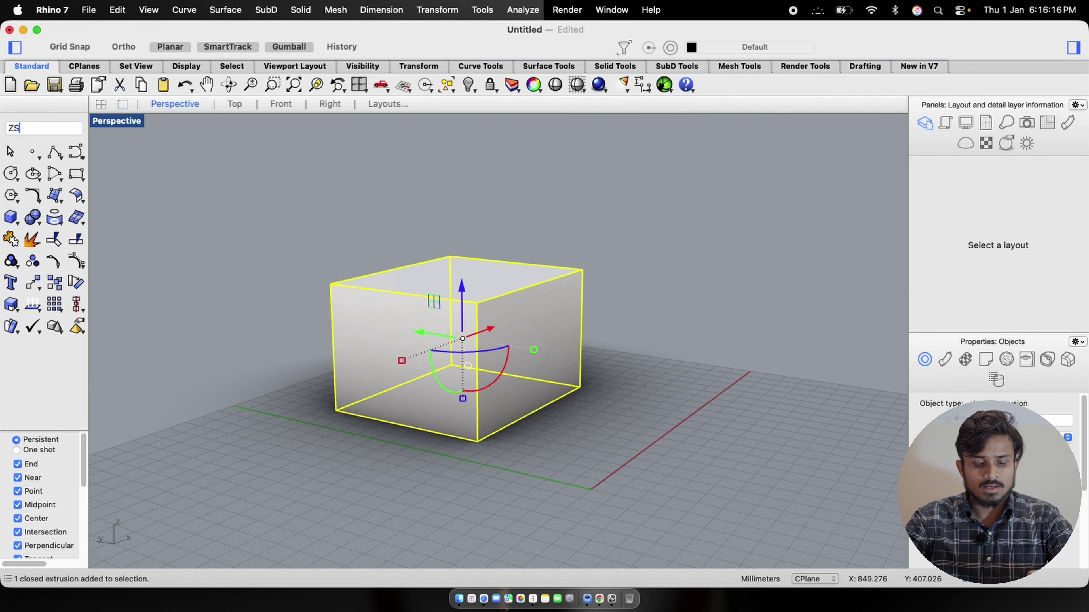
key(Return)
click(809, 204)
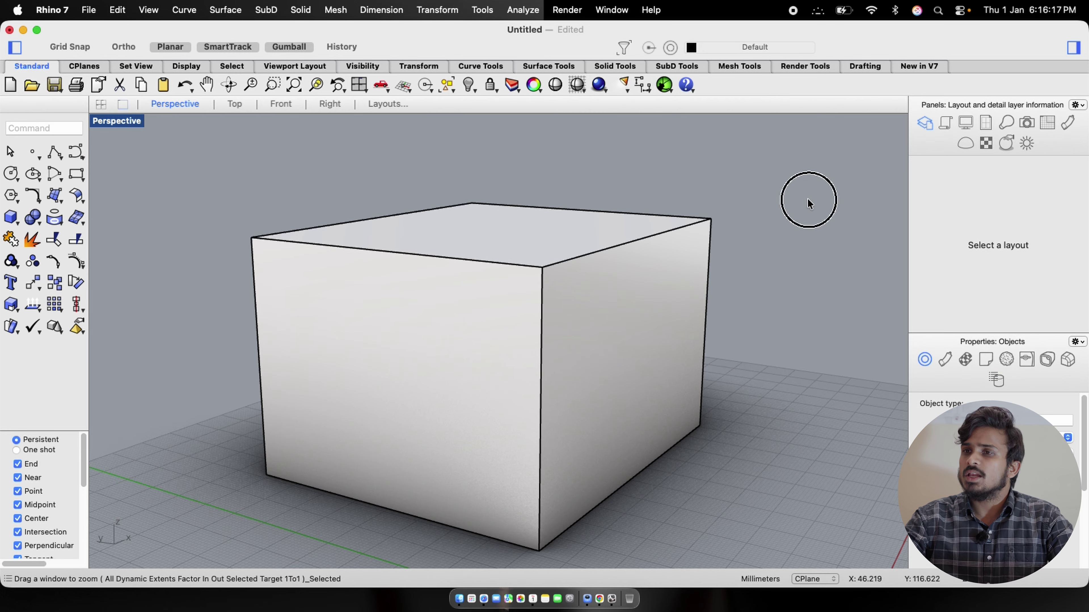
- Create a vertical solid cone with its base centered on the box's near upper corner
click(10, 220)
click(65, 324)
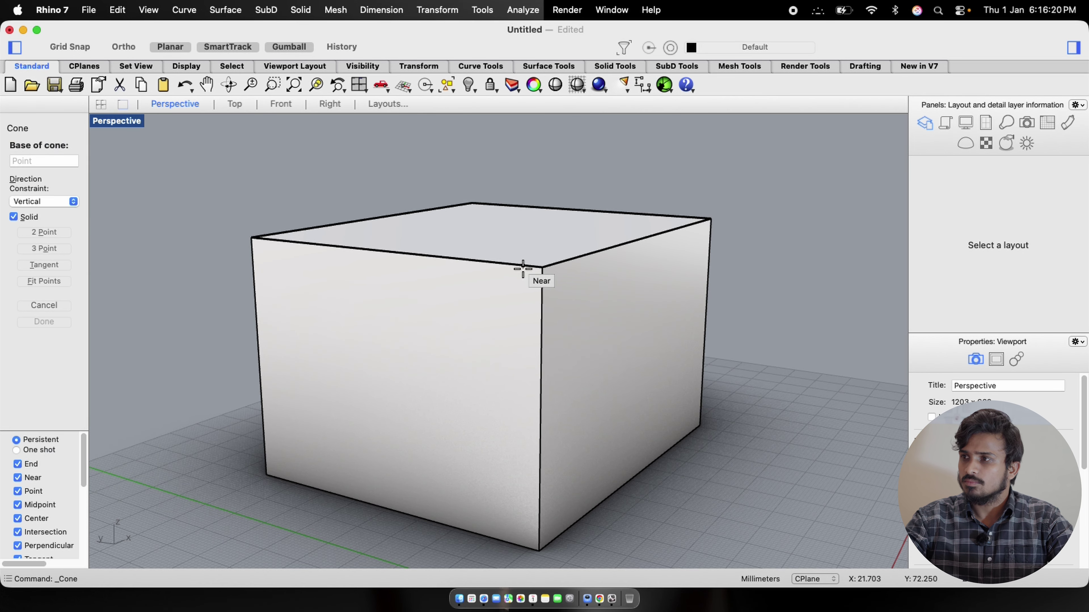
click(541, 268)
click(755, 300)
scroll(563, 195, down, 4)
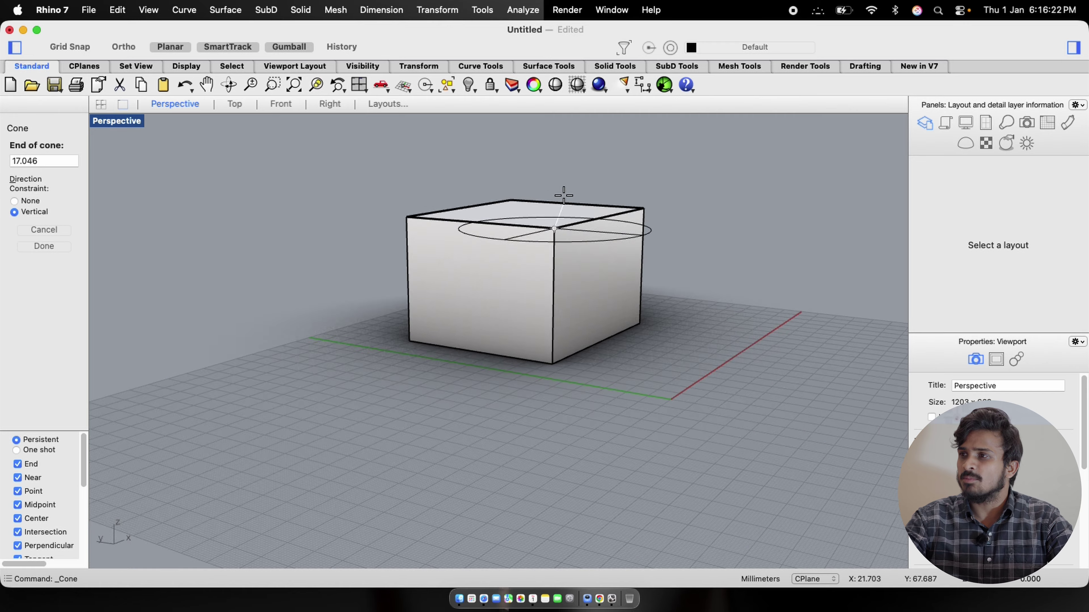
click(560, 131)
- Move the cone slightly down and along the X axis so that it overlaps the box's upper corner
right_drag(461, 236, 530, 236)
click(614, 169)
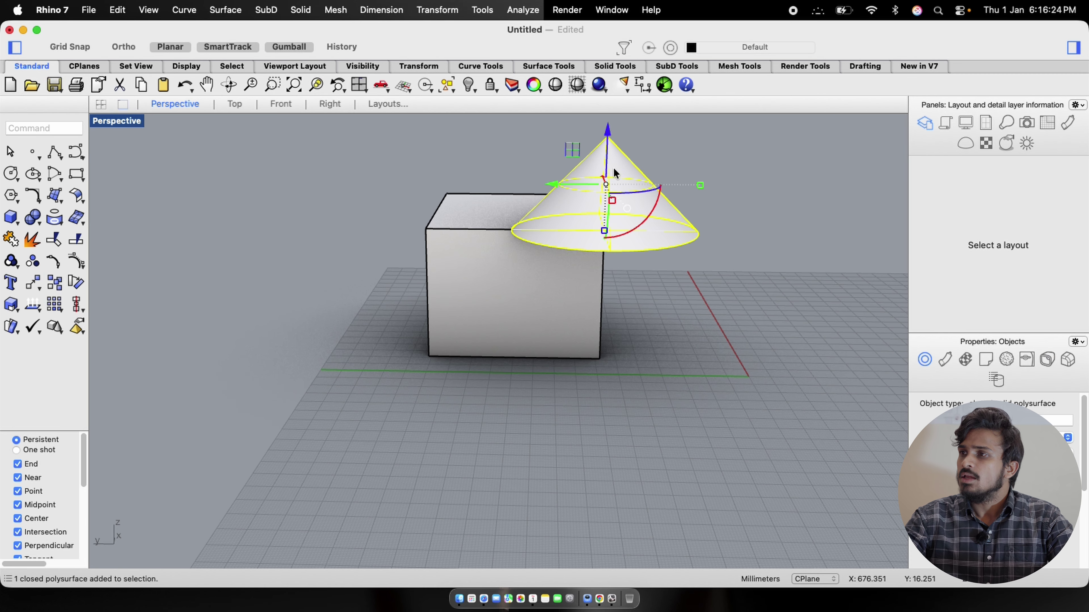
drag(614, 174, 610, 194)
right_drag(340, 209, 458, 223)
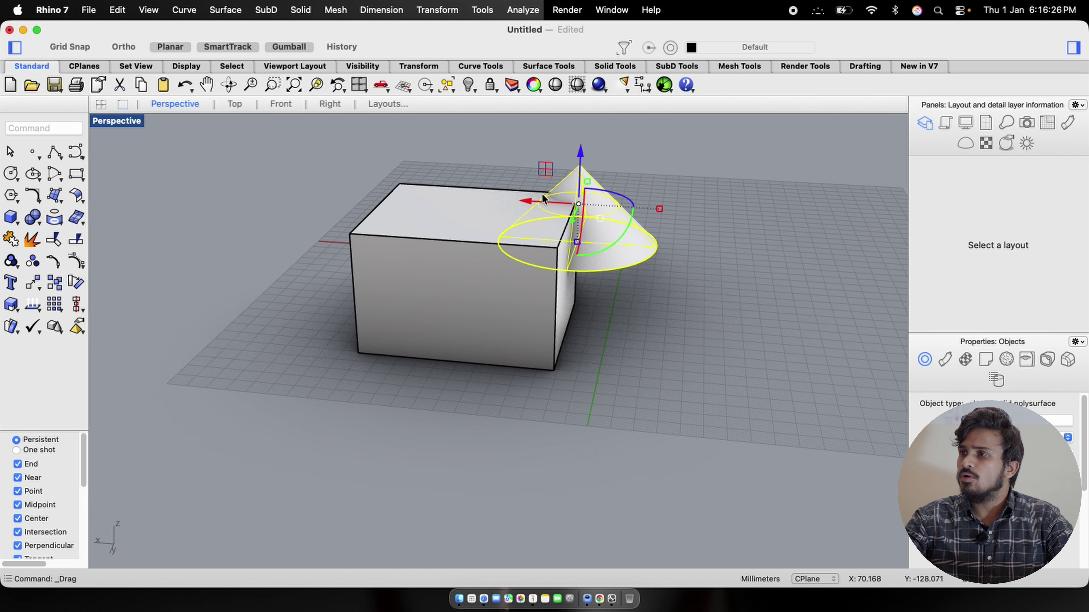
drag(527, 200, 503, 200)
click(615, 201)
right_drag(622, 204, 619, 256)
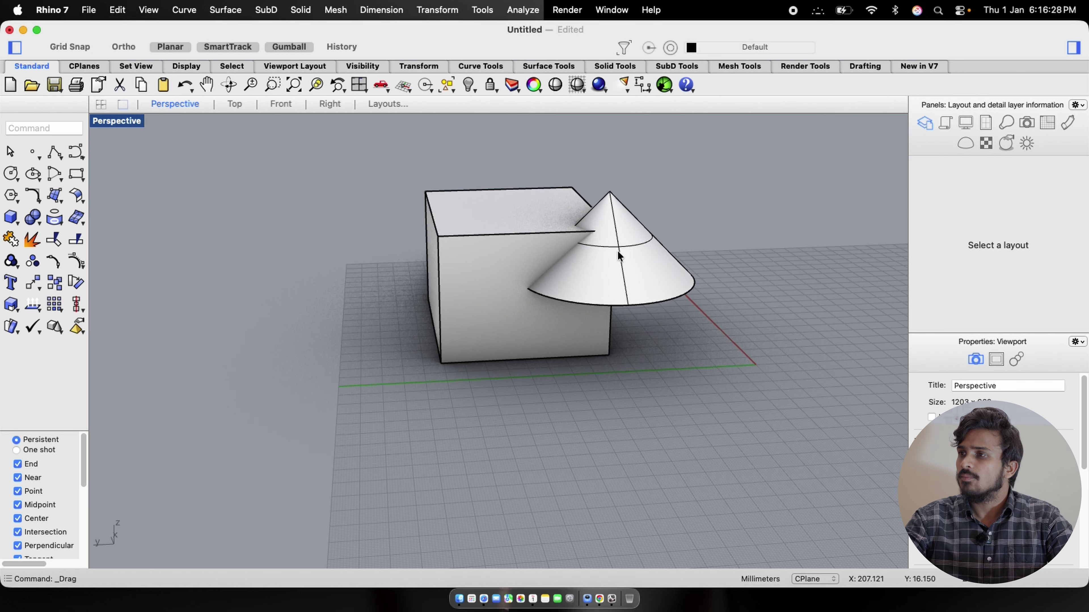
- Split the box using the cone as the cutting object, and clear the selection
scroll(647, 206, up, 5)
click(589, 336)
click(350, 256)
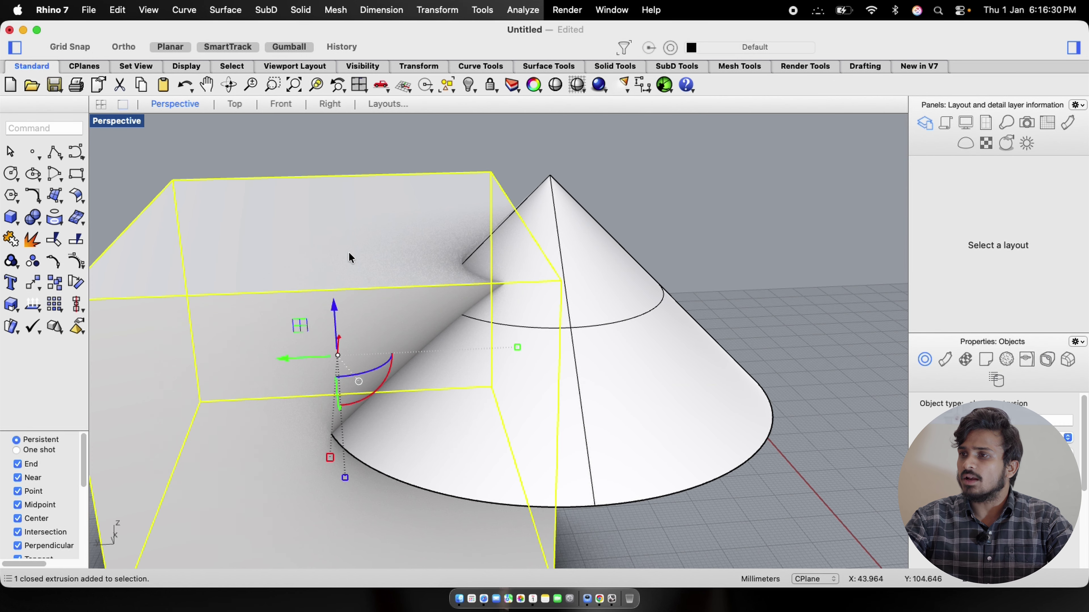
scroll(554, 206, down, 4)
right_drag(442, 287, 549, 370)
click(719, 379)
text(Split)
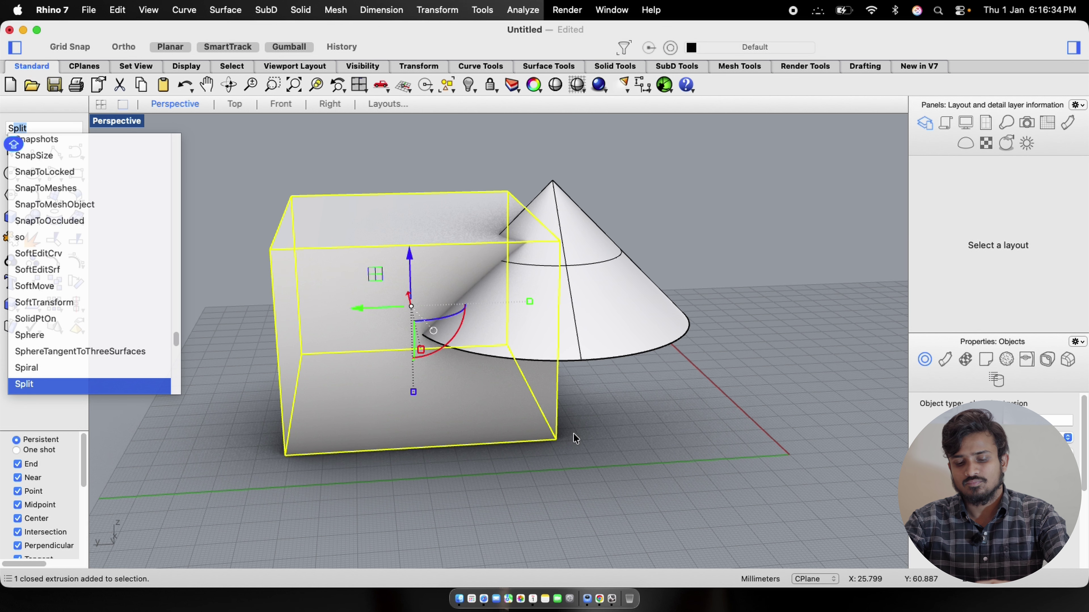
key(Return)
click(637, 344)
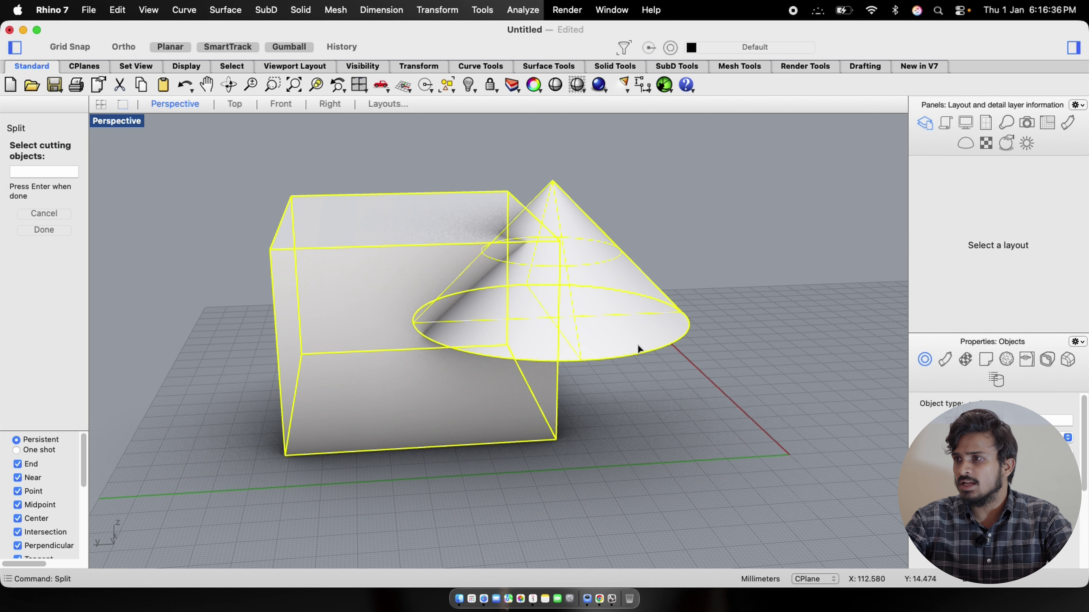
key(Return)
click(486, 458)
- Move the cone away from the box along the Y axis and deselect it
click(581, 343)
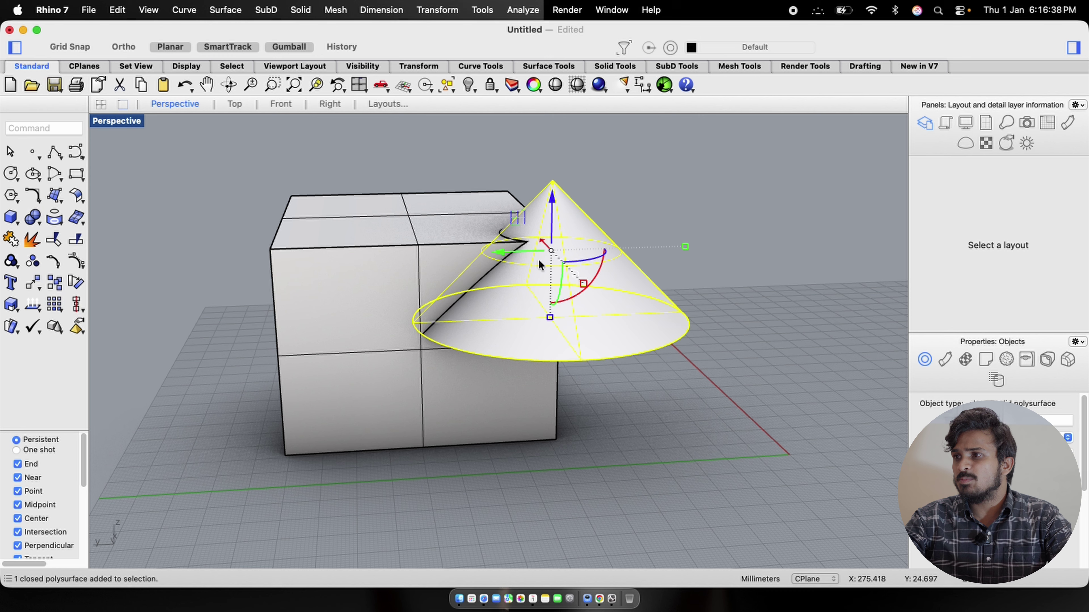
drag(539, 259, 692, 243)
click(568, 469)
- Slide the piece cut from the box's upper corner out toward the cone along the Y axis
click(512, 280)
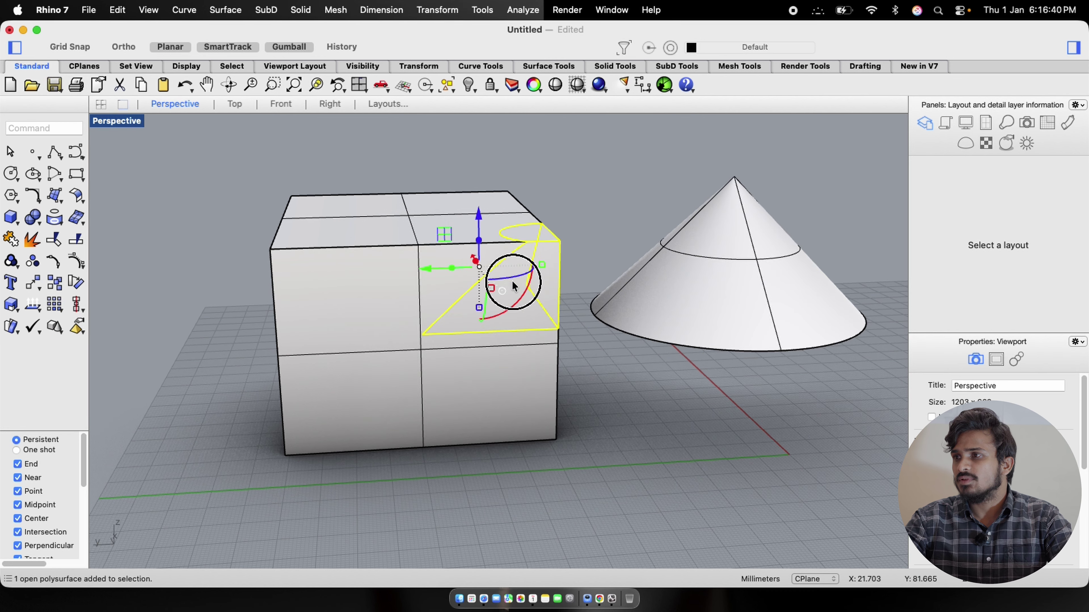
drag(427, 269, 506, 268)
click(559, 164)
right_drag(484, 291, 437, 313)
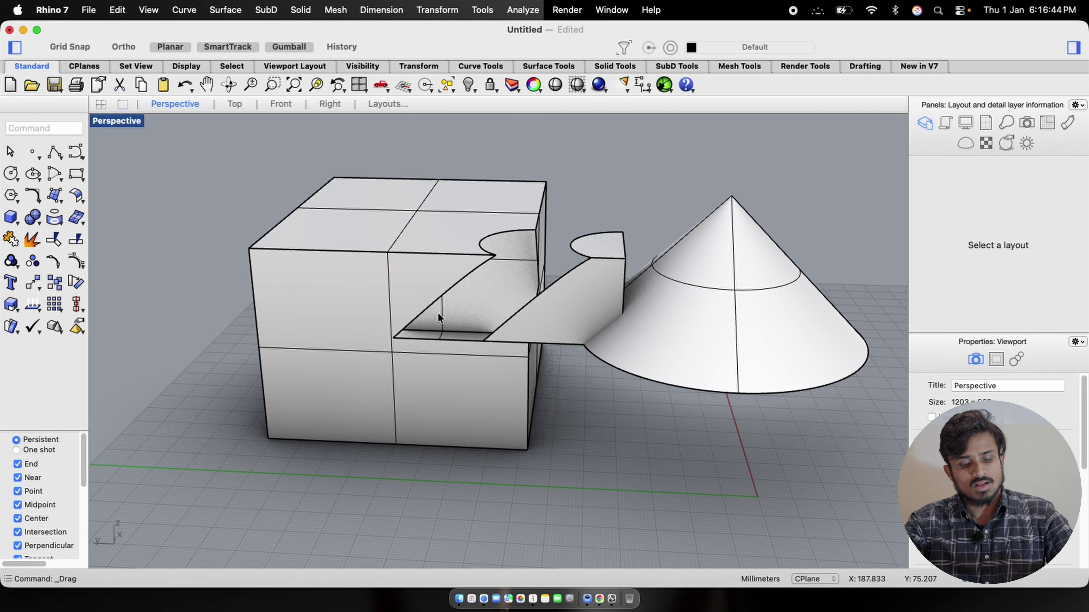
- Undo the moves of the cut piece and the cone, and the split of the box
key(super+z)
key(super+z)
key(super+z)
key(super+z)
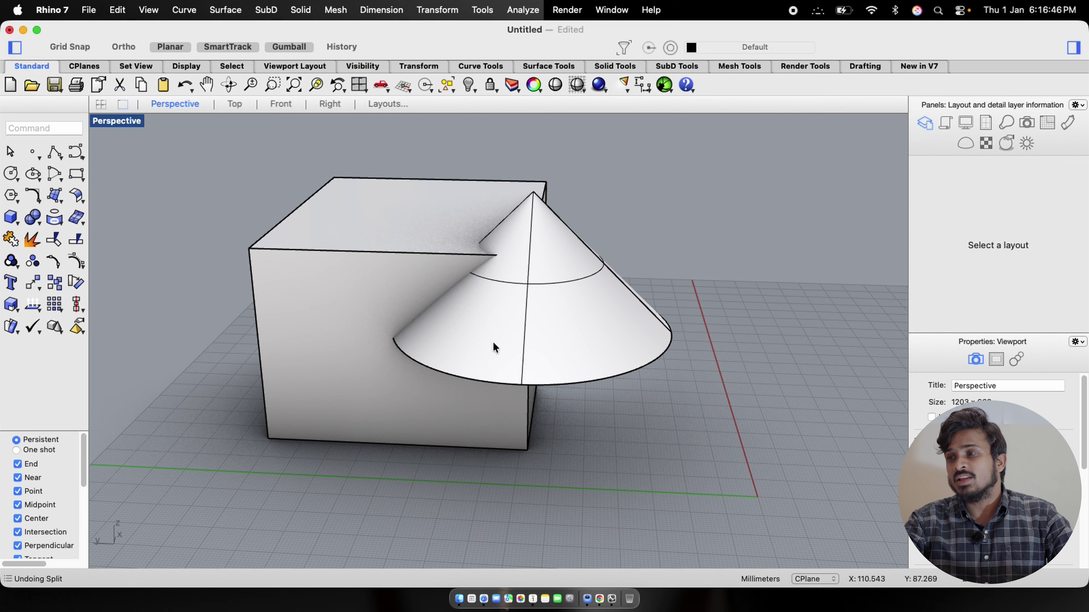
- Examine from several angles where the cone intersects the corner of the box
right_drag(493, 342, 533, 325)
click(559, 230)
right_drag(476, 393, 475, 330)
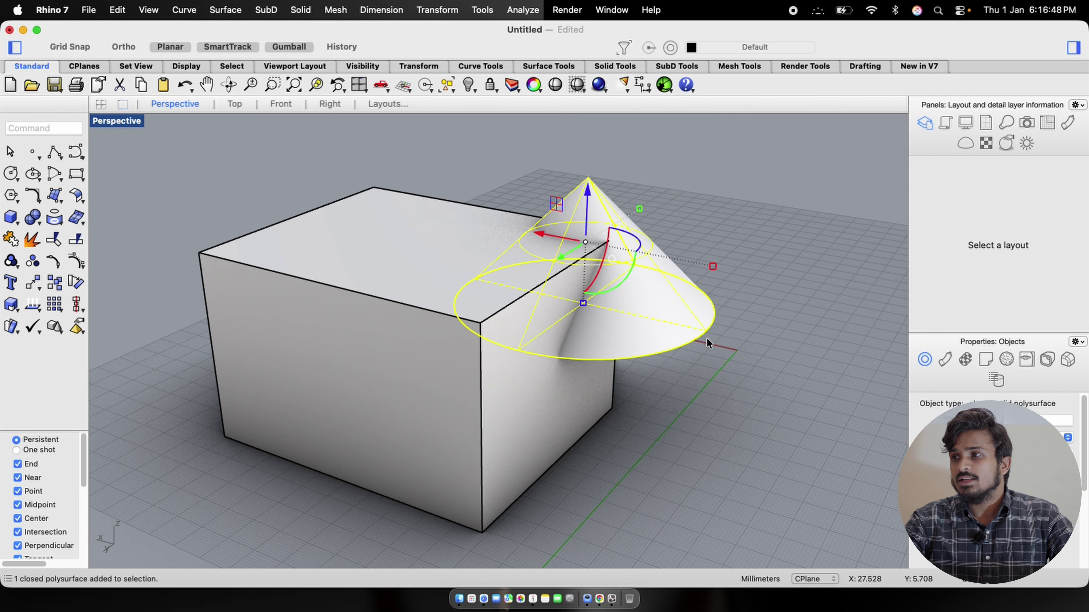
right_drag(707, 338, 742, 299)
click(743, 299)
scroll(581, 247, up, 6)
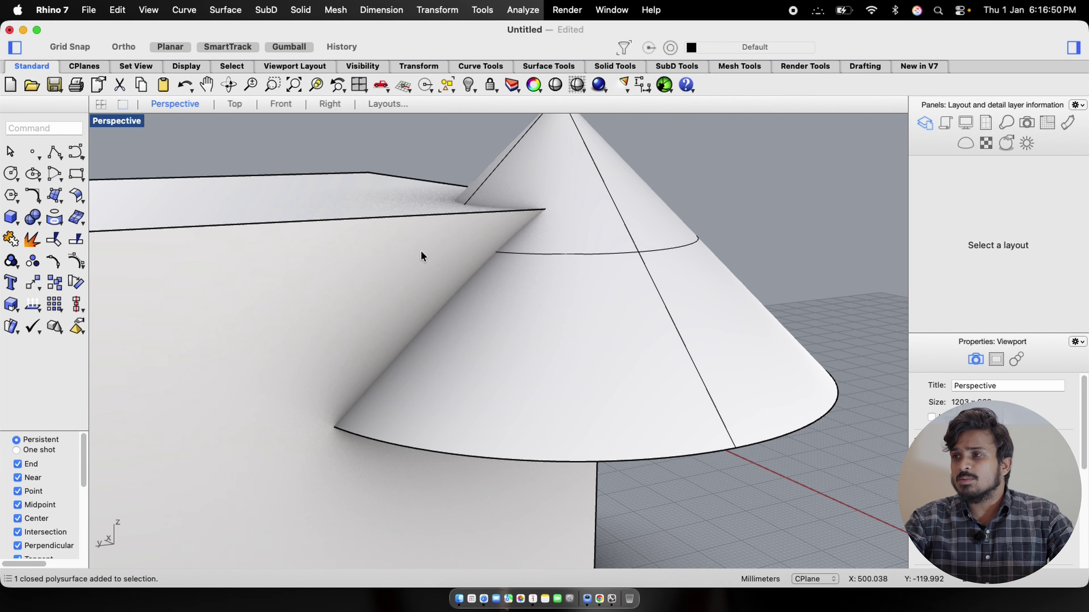
scroll(421, 256, down, 5)
- Explode the box into separate surfaces
click(497, 360)
right_drag(498, 360, 431, 358)
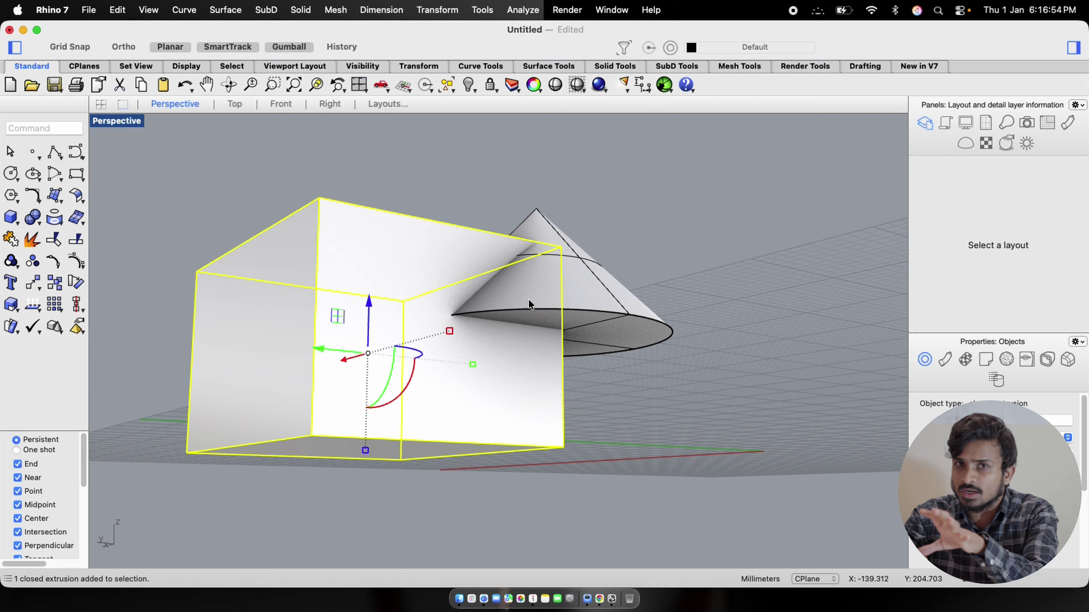
right_drag(482, 242, 487, 308)
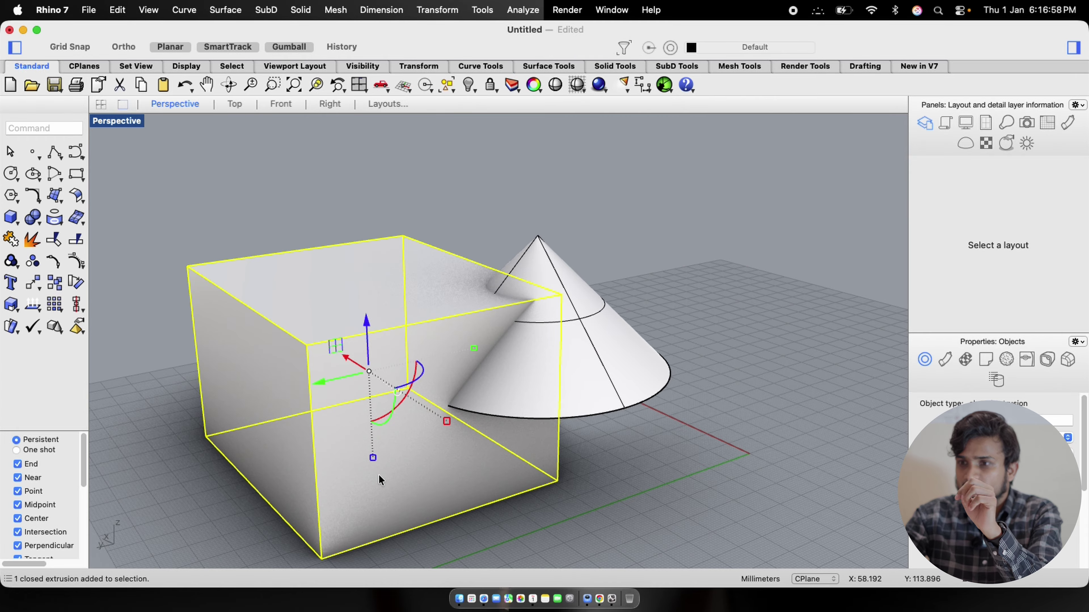
text(xplode)
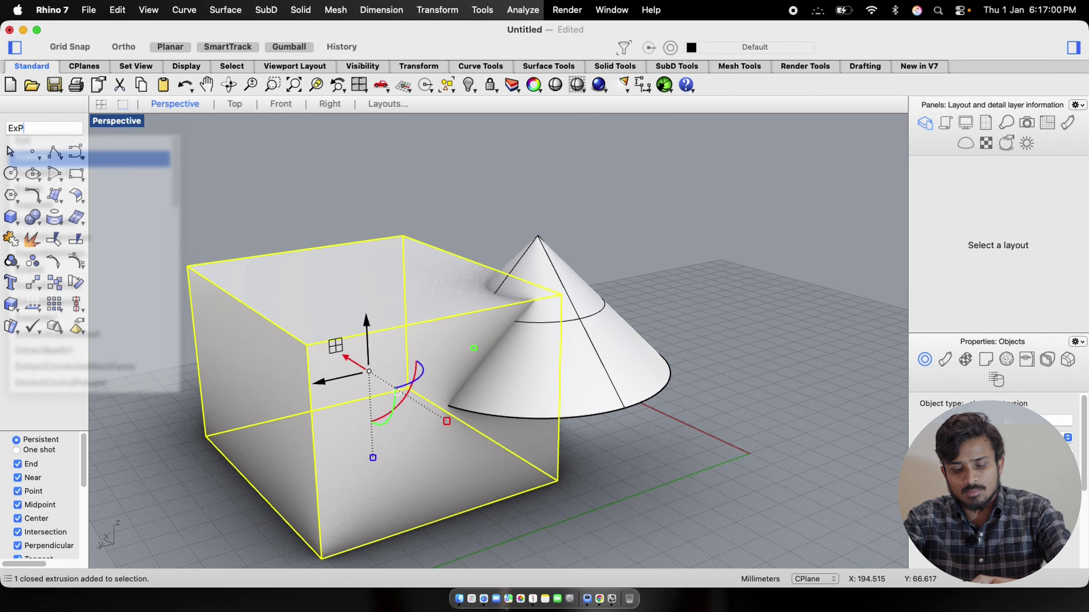
key(Return)
- Pull the box face crossed by the cone outward along the X axis and inspect the opened interior
click(382, 450)
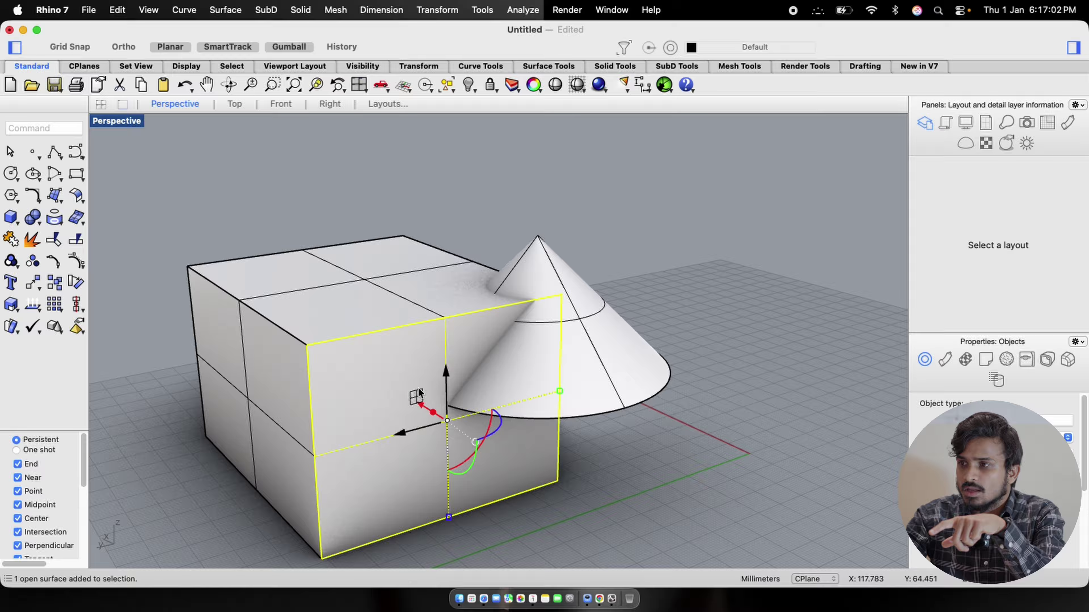
drag(424, 404, 468, 433)
key(Escape)
right_drag(387, 427, 389, 267)
scroll(442, 435, up, 5)
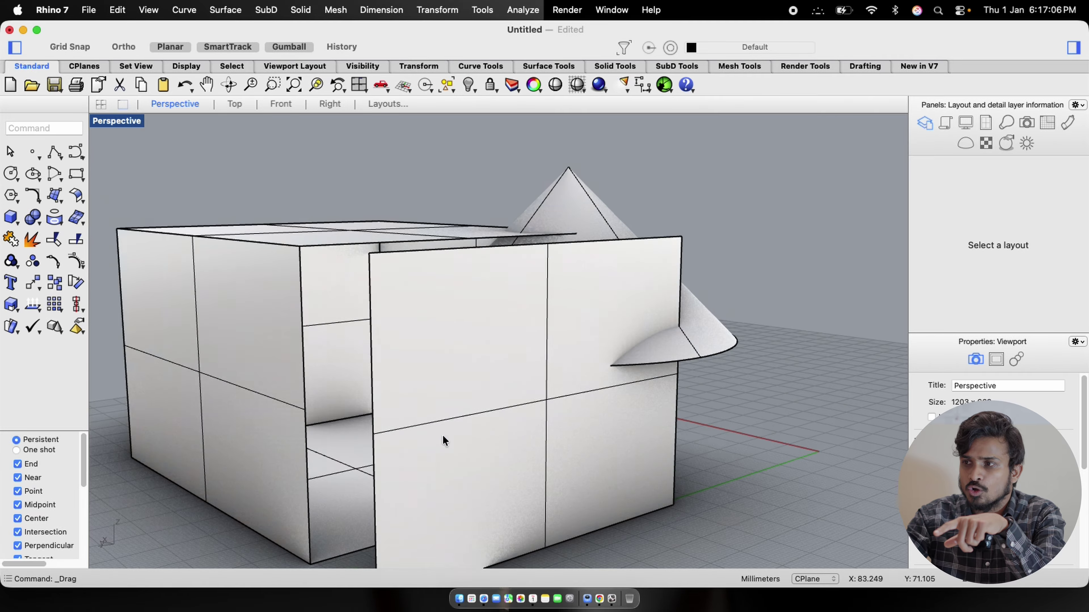
scroll(442, 435, down, 6)
- Undo the face move and the explode of the box, and leave nothing selected
key(super+z)
key(Escape)
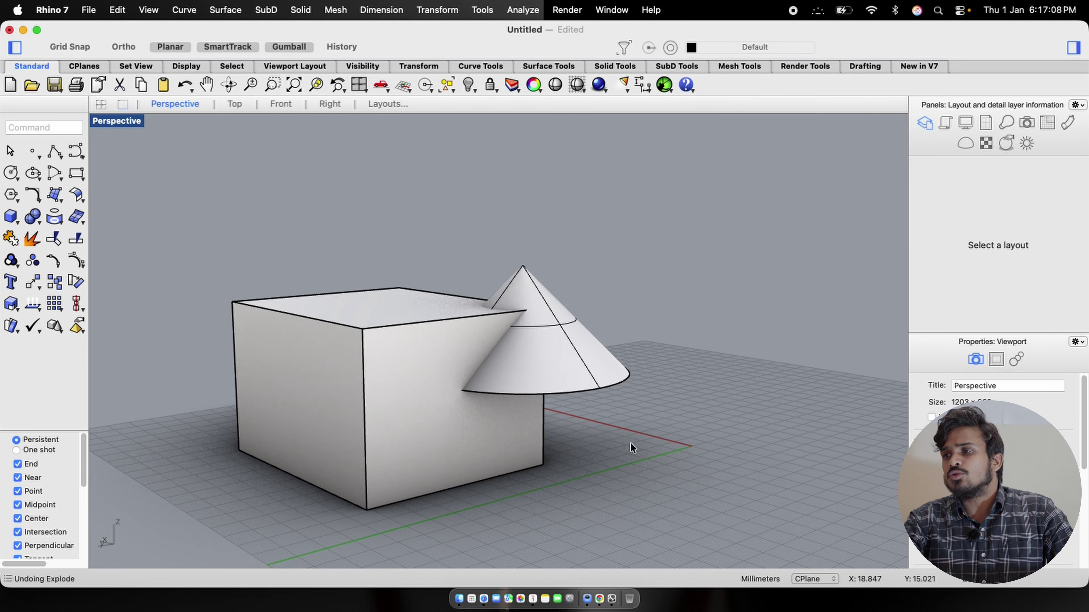
right_drag(630, 443, 508, 328)
scroll(514, 328, up, 2)
click(559, 339)
key(Escape)
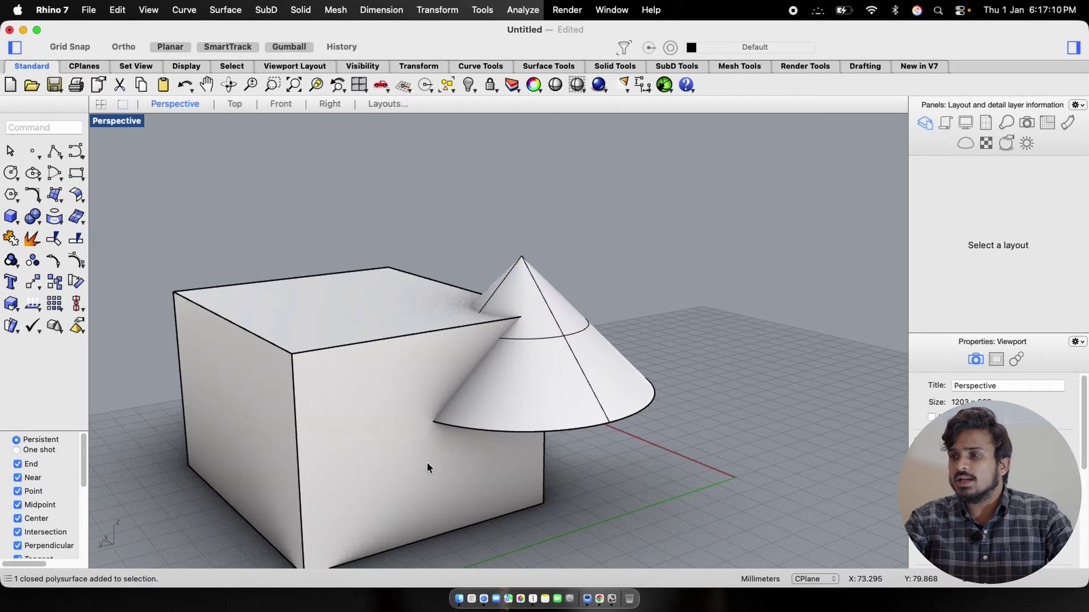
- Split the solid box with the cone as the cutting object
click(309, 423)
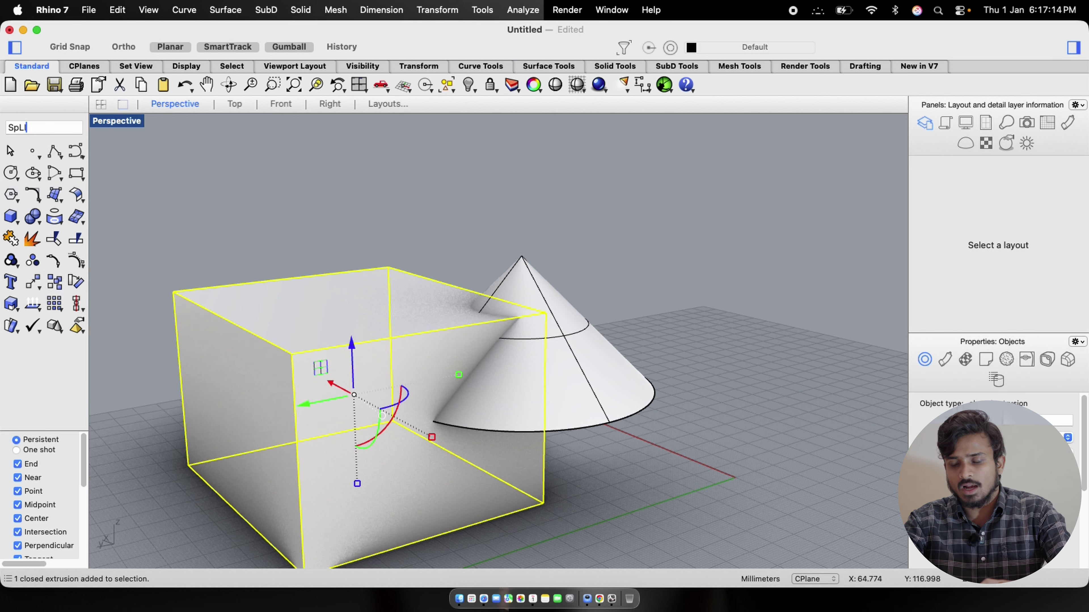
key(Return)
click(568, 407)
key(Return)
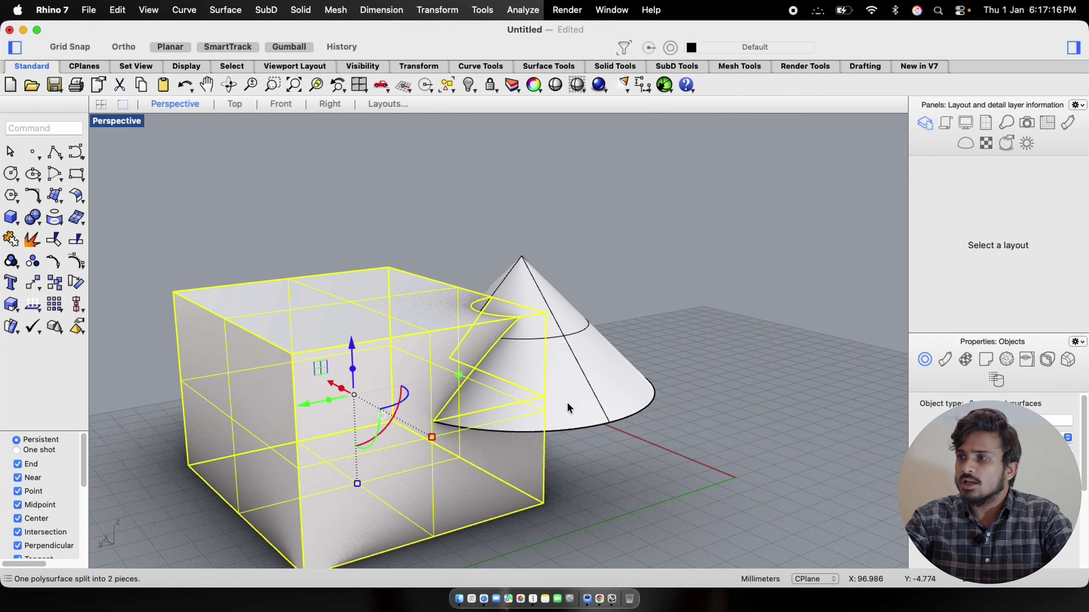
- Move the cone well clear of the split box along the Y axis
click(570, 409)
right_drag(582, 354, 475, 321)
drag(458, 339, 771, 308)
- Slide the cut corner piece out of the box along the Y axis, deselect it and inspect the hollow cut
click(476, 374)
drag(400, 350, 481, 341)
click(513, 237)
right_drag(567, 393, 505, 360)
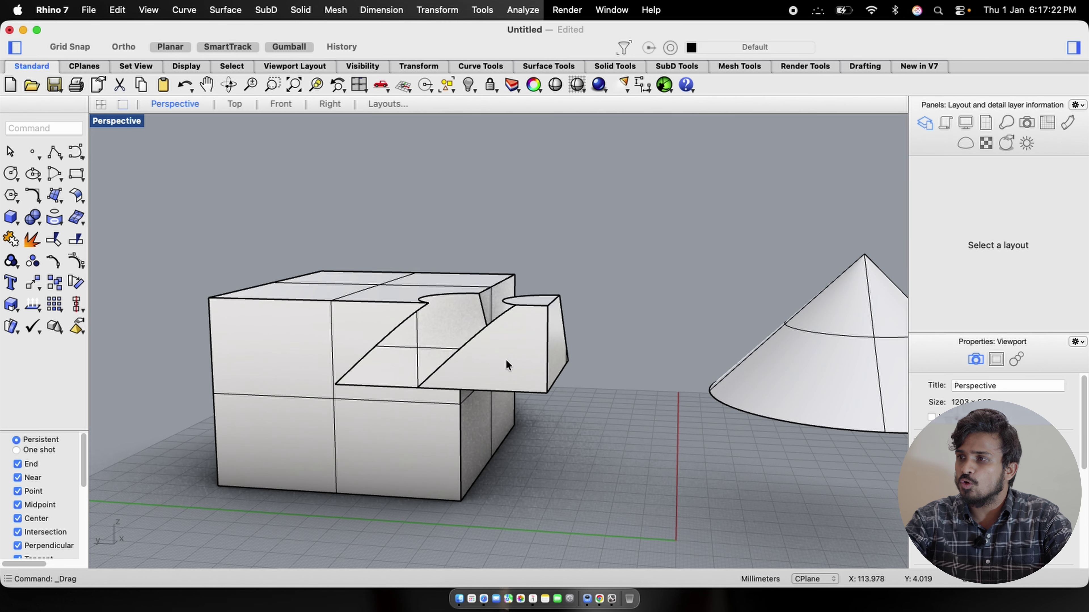
click(596, 243)
right_drag(595, 243, 505, 306)
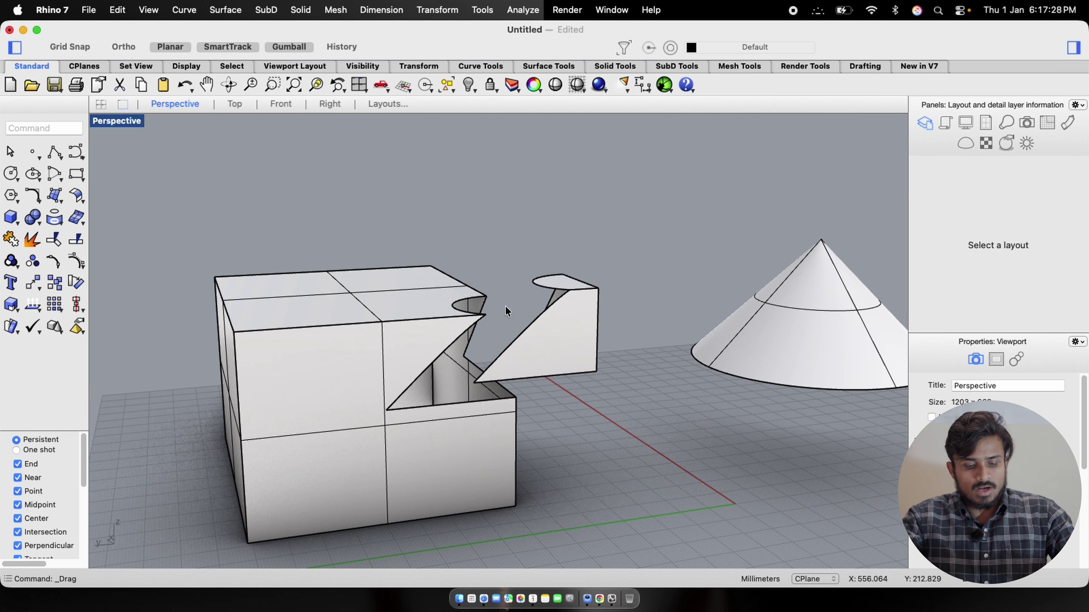
- Undo the moves of the corner piece and the cone, and the split of the box
key(super+z)
key(super+z)
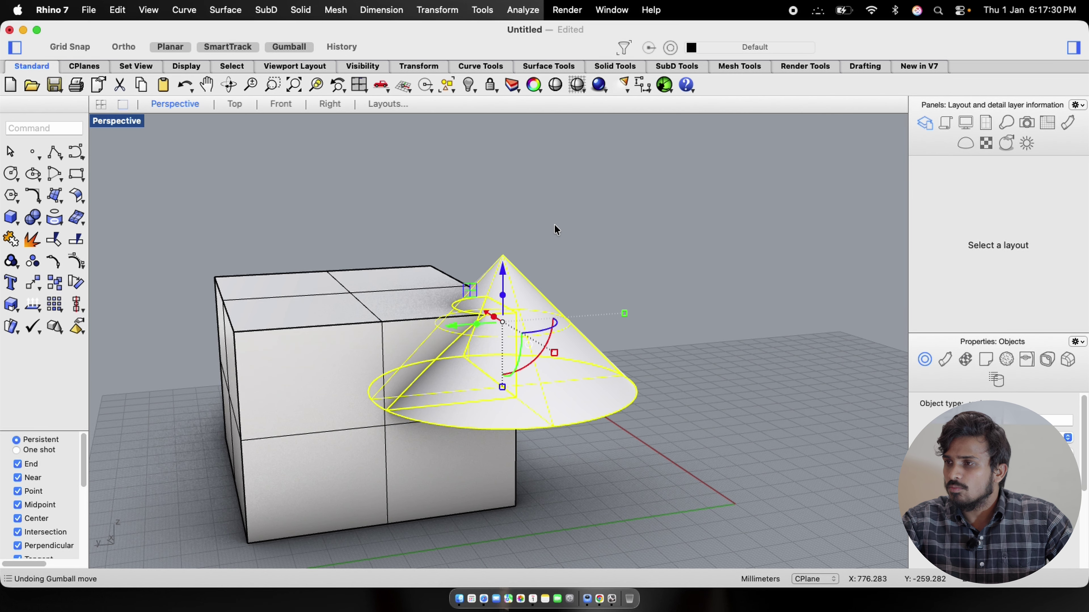
key(super+z)
- Delete the cone intersecting the box
right_drag(605, 226, 506, 392)
click(505, 392)
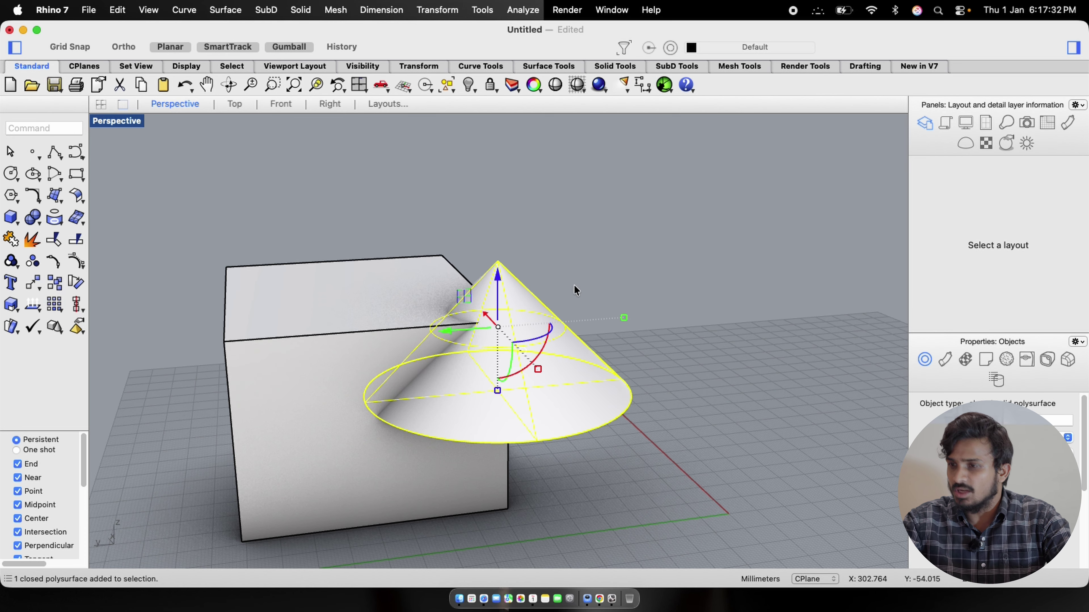
key(Delete)
- Create a solid, vertical truncated cone behind the box with a wide base and a top radius of about 15.8 mm
right_drag(569, 273, 296, 339)
scroll(340, 305, up, 5)
scroll(340, 305, down, 5)
scroll(296, 339, up, 2)
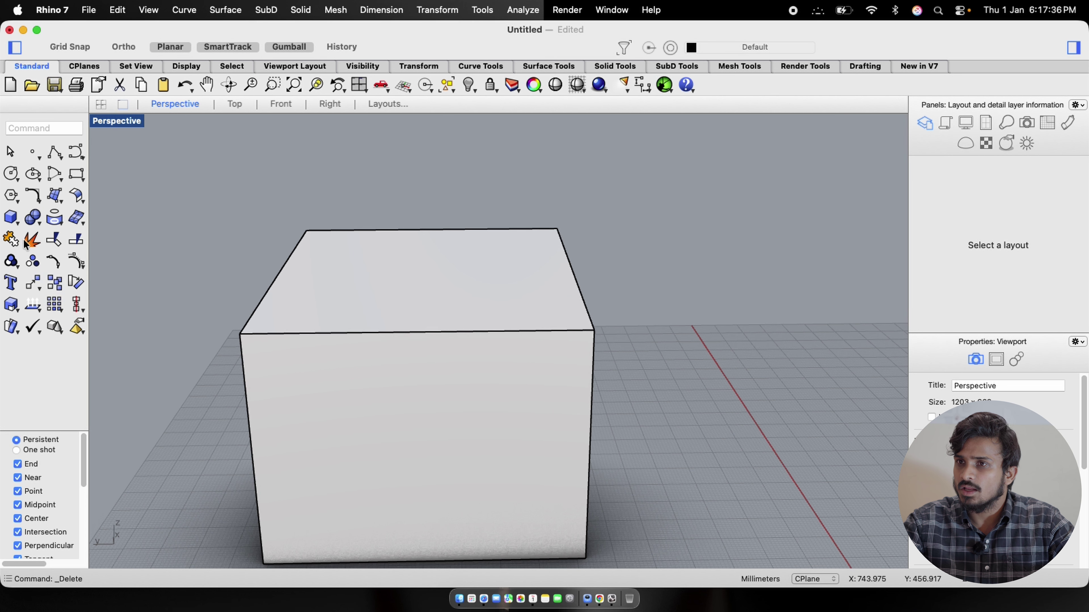
click(17, 217)
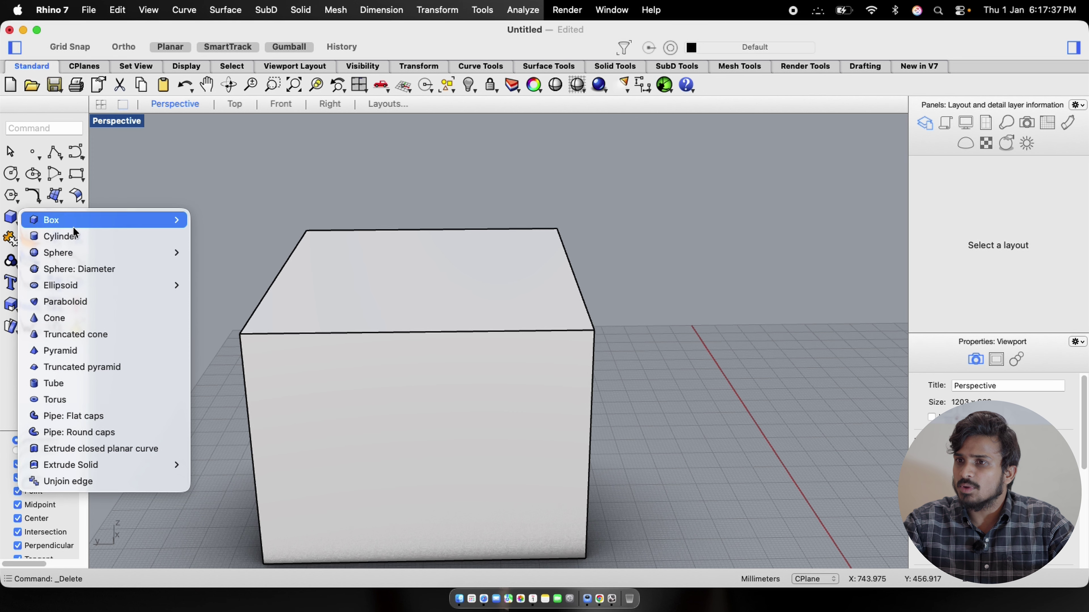
click(85, 339)
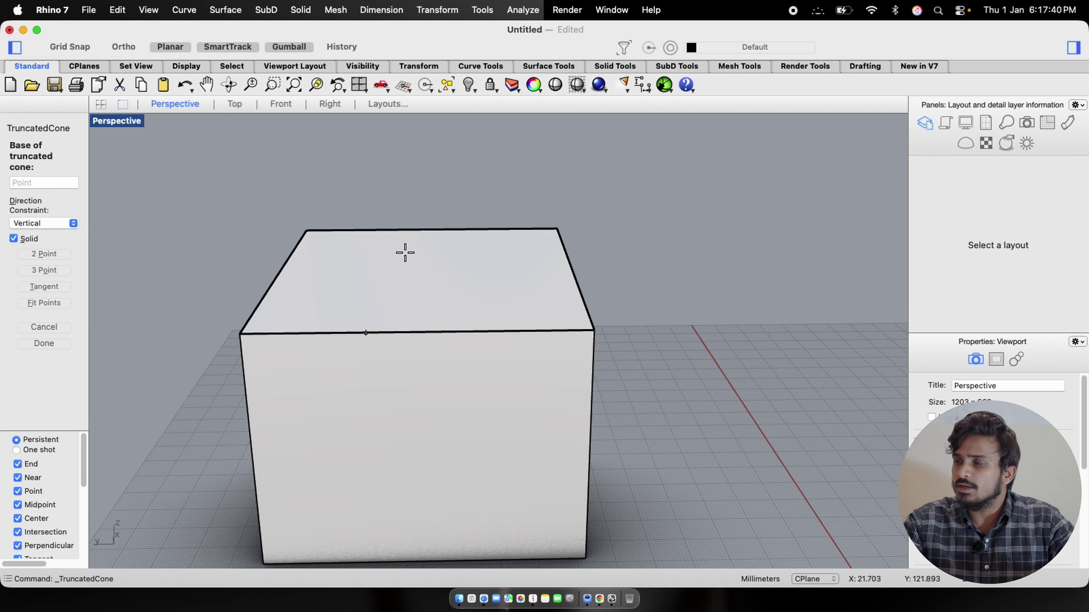
click(391, 206)
click(424, 227)
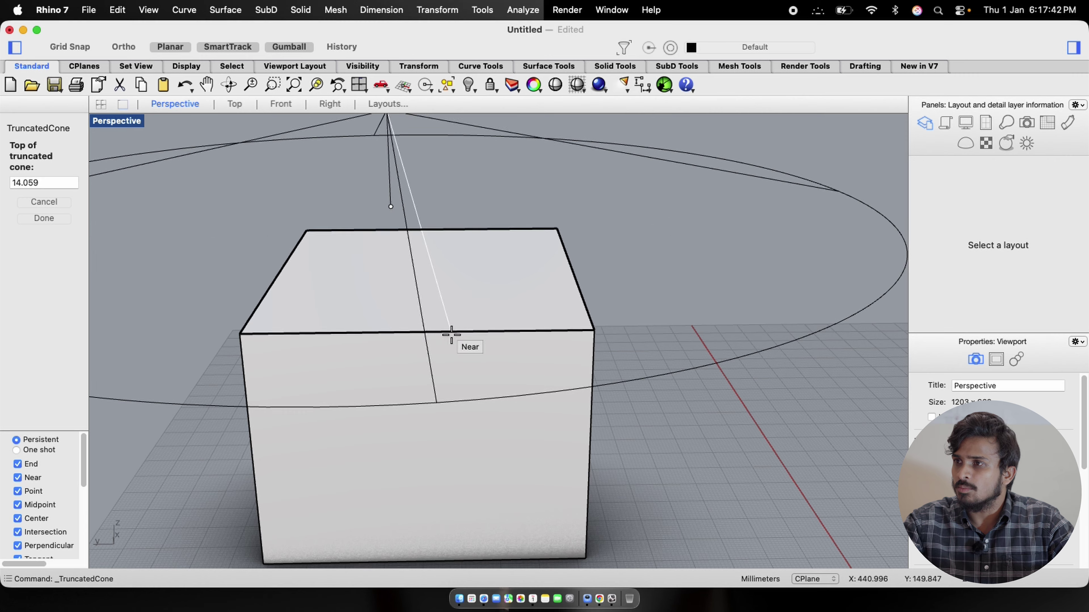
scroll(450, 343, down, 3)
click(409, 139)
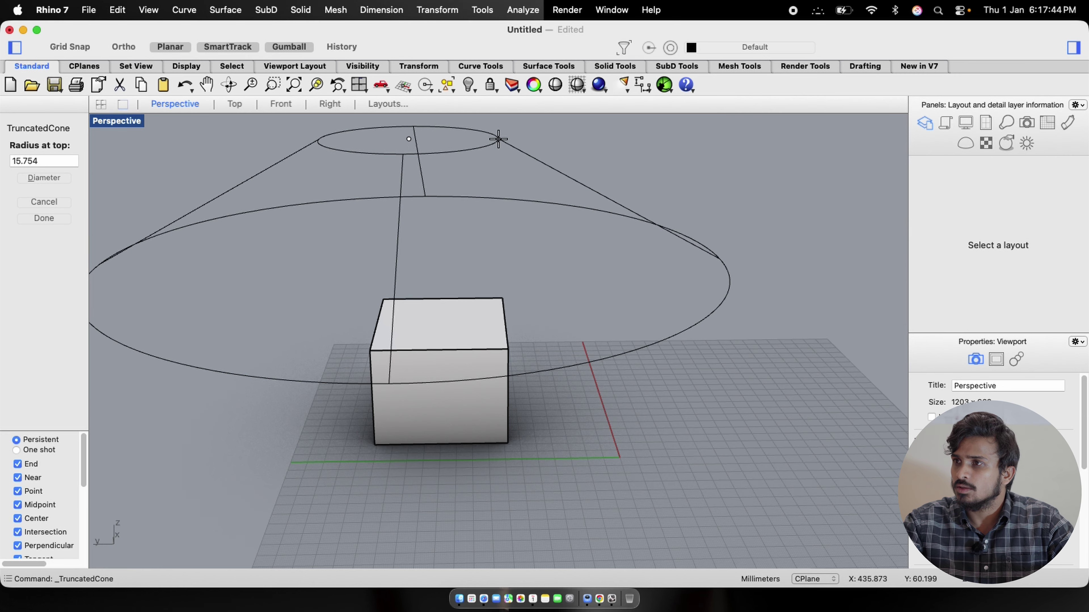
click(497, 139)
- Move the truncated cone onto the upper part of the box so that the two solids overlap, and deselect it
click(396, 363)
drag(388, 307, 337, 175)
right_drag(337, 175, 345, 200)
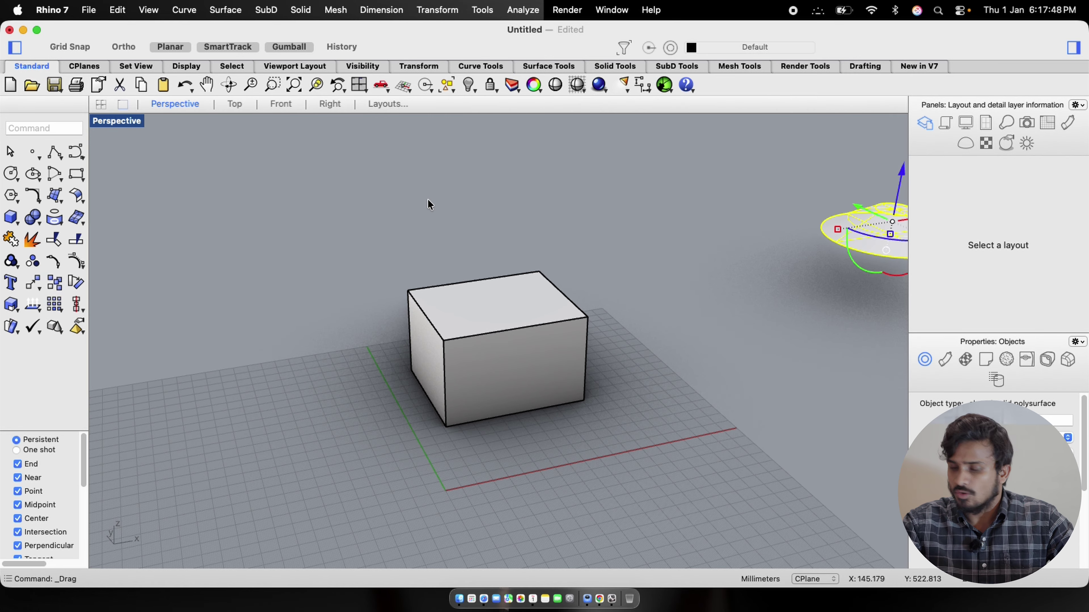
text(m)
key(Return)
click(841, 242)
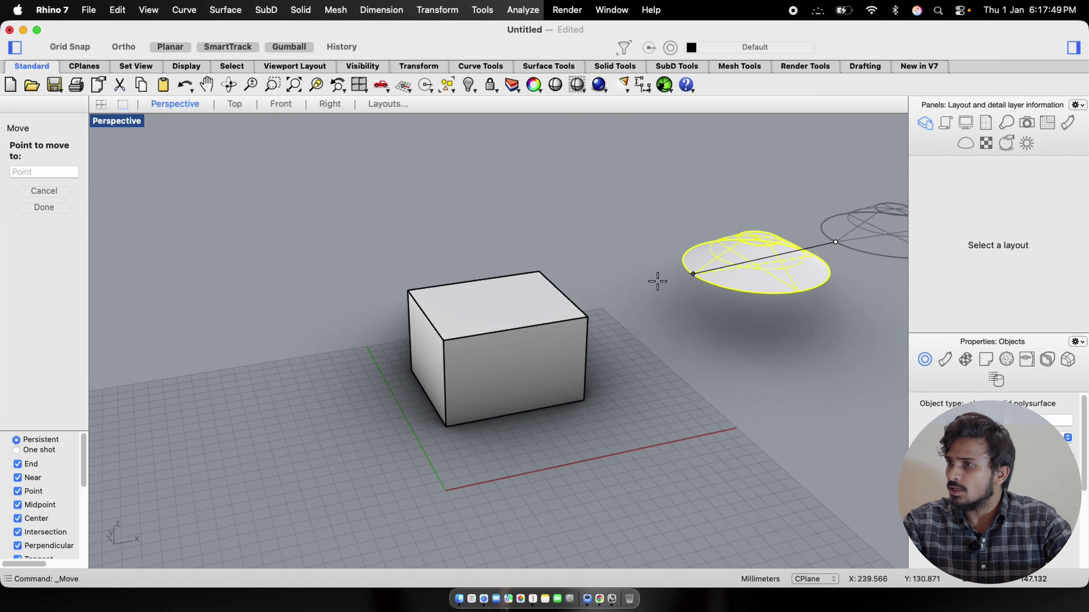
click(441, 313)
key(Escape)
- Stretch the truncated cone along the Z axis so it becomes taller and reaches deeper into the box
right_drag(395, 300, 539, 253)
scroll(425, 306, up, 10)
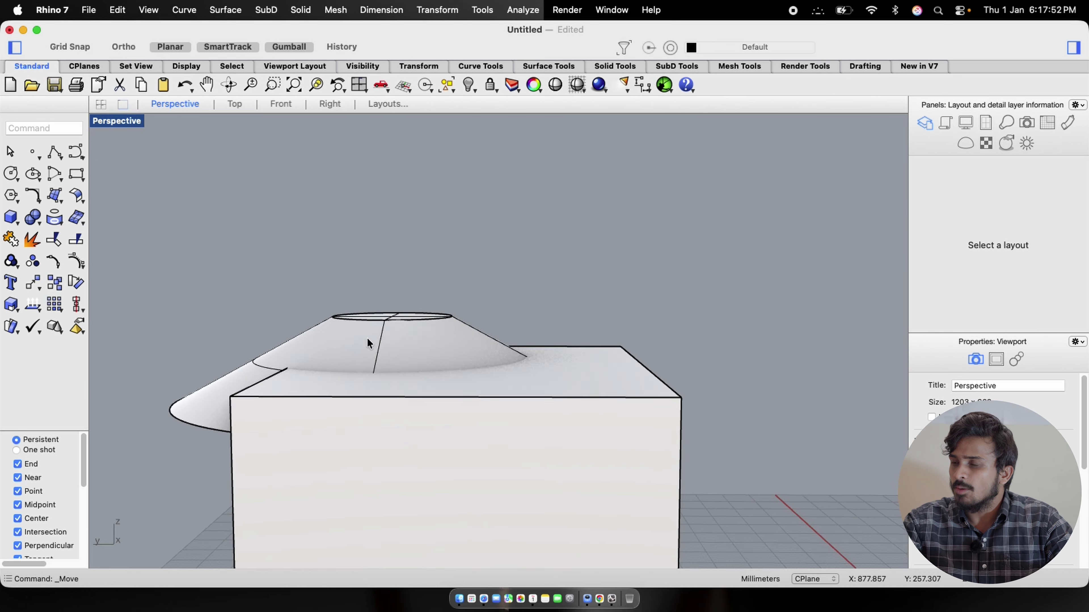
right_drag(367, 343, 558, 354)
scroll(558, 357, down, 8)
click(479, 383)
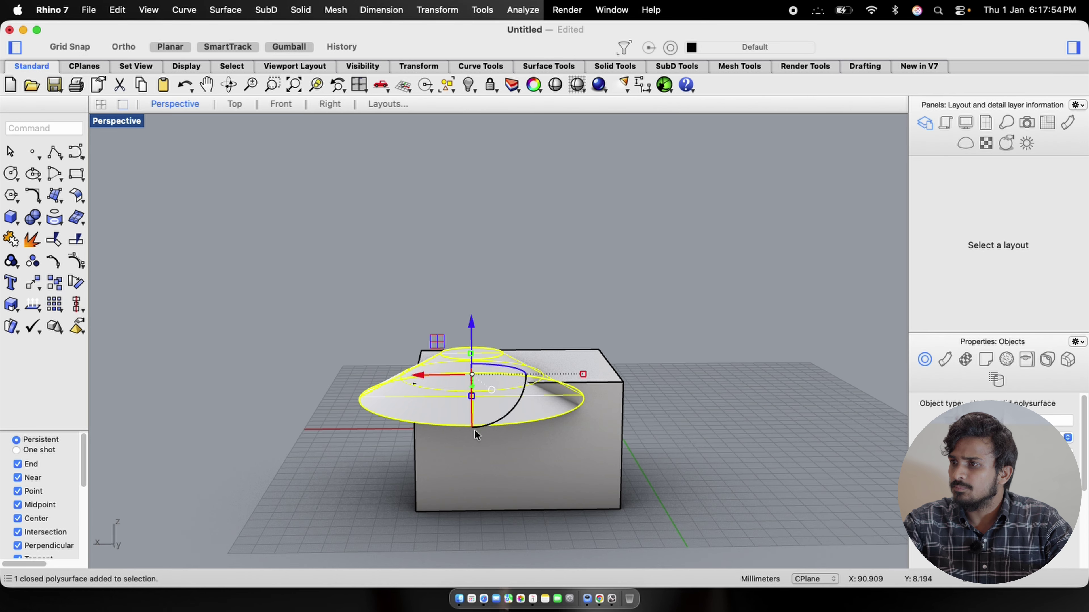
drag(472, 397, 473, 450)
key(Escape)
- Set the truncated cone's display colour to a muted red and deselect it
right_drag(474, 449, 636, 348)
right_drag(429, 333, 705, 409)
scroll(531, 388, up, 10)
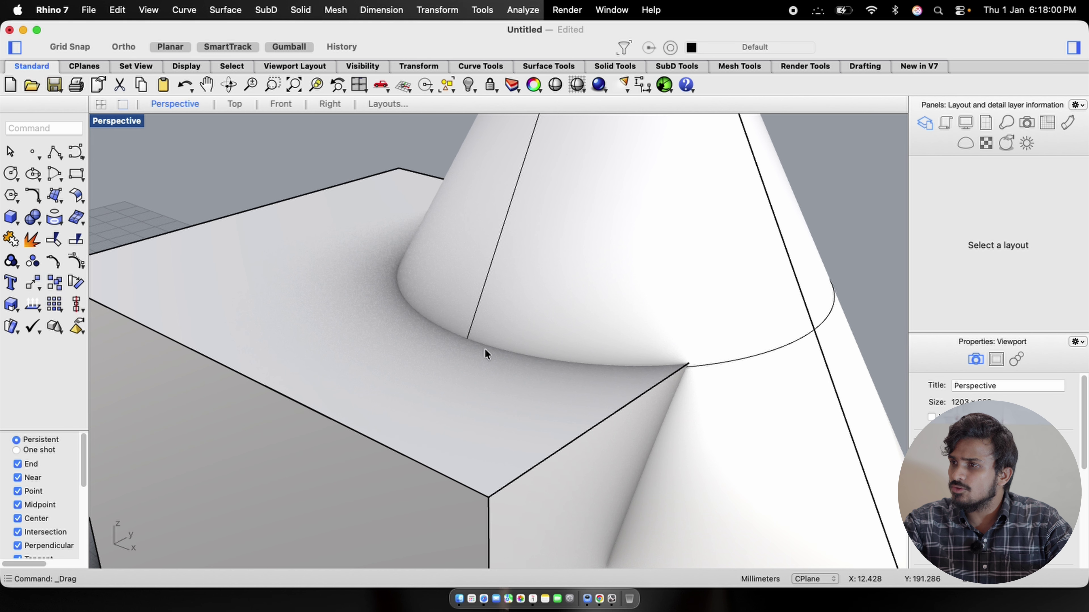
click(498, 201)
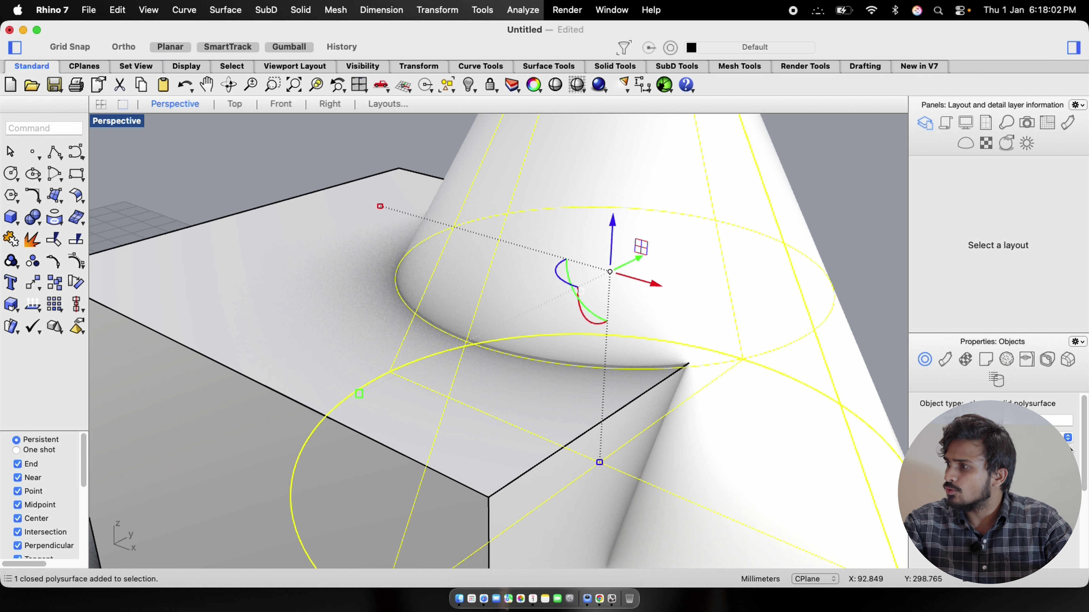
click(1065, 450)
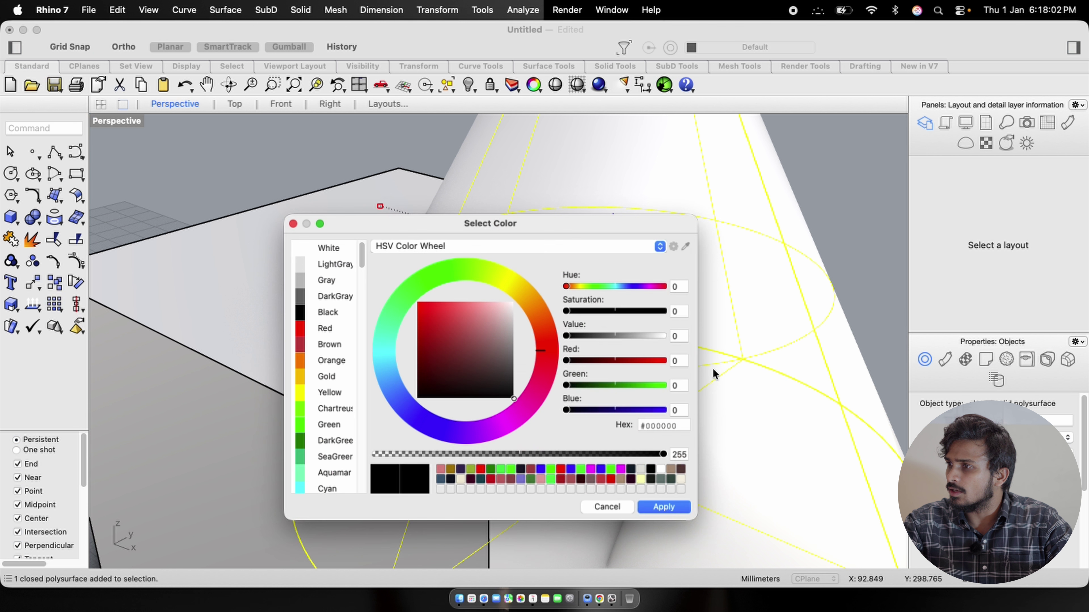
click(465, 350)
click(688, 510)
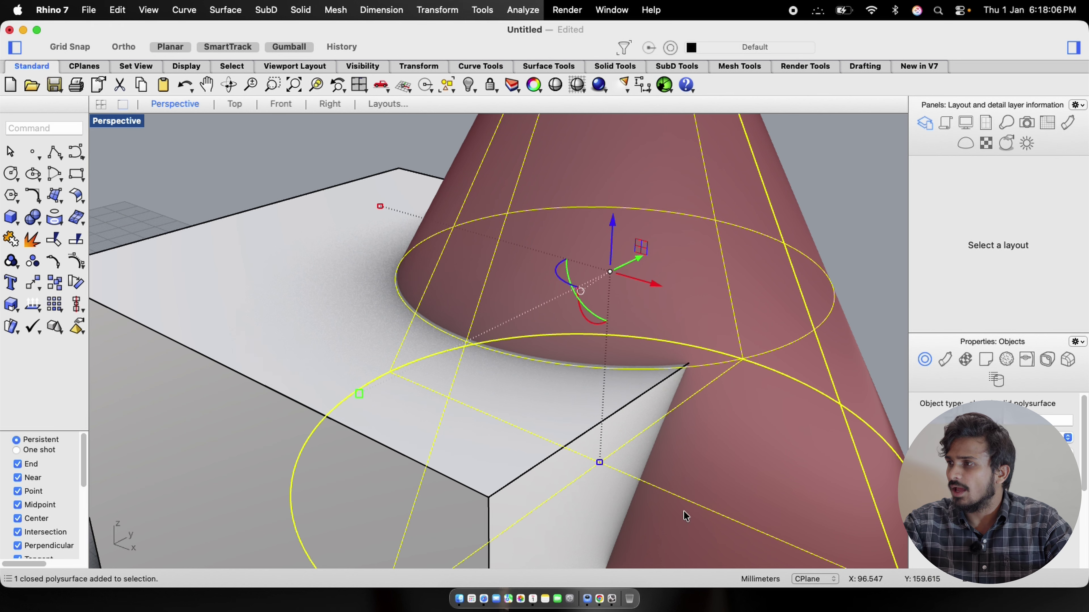
click(852, 215)
- Examine from several angles where the red truncated cone passes through the top and side of the box
scroll(428, 337, down, 5)
click(321, 382)
right_drag(321, 382, 382, 398)
scroll(499, 342, down, 6)
scroll(342, 391, up, 5)
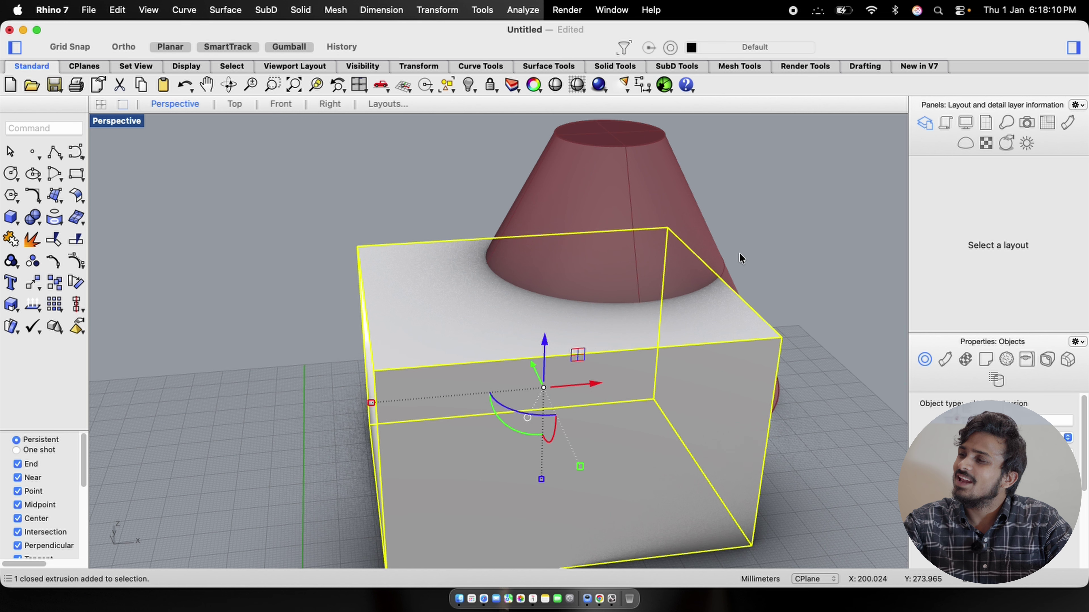
click(741, 256)
right_drag(614, 386, 486, 364)
scroll(486, 364, down, 3)
scroll(584, 361, up, 8)
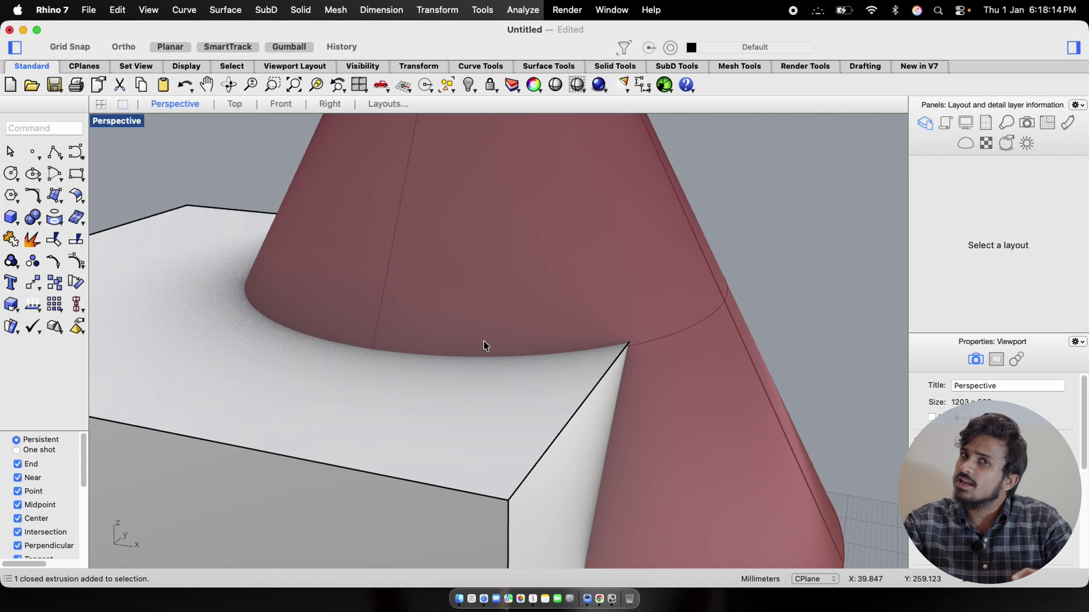
scroll(480, 341, down, 5)
click(505, 383)
scroll(504, 384, down, 3)
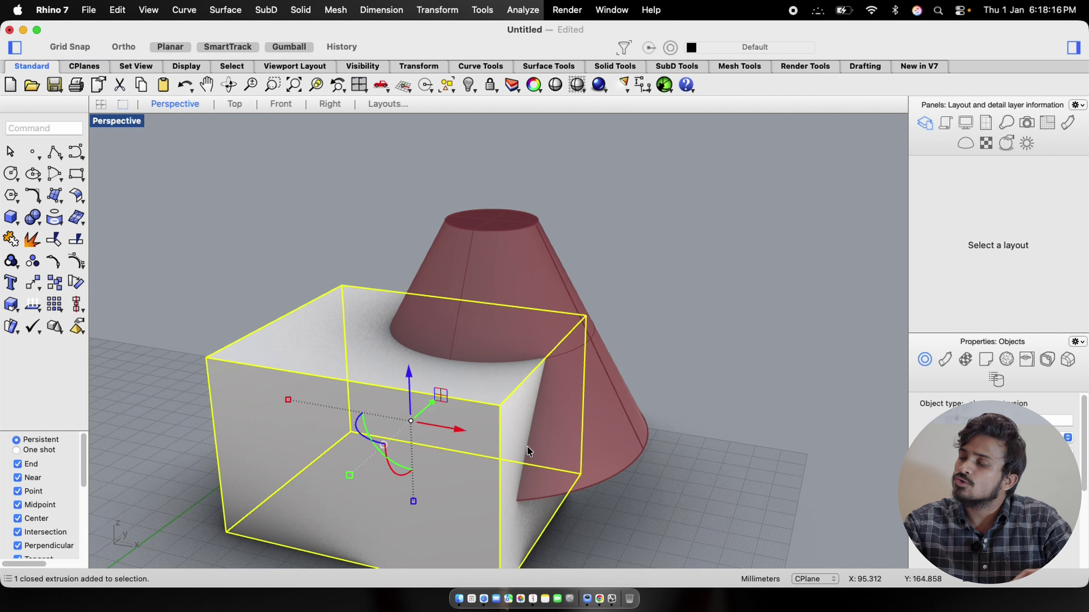
right_drag(526, 446, 507, 440)
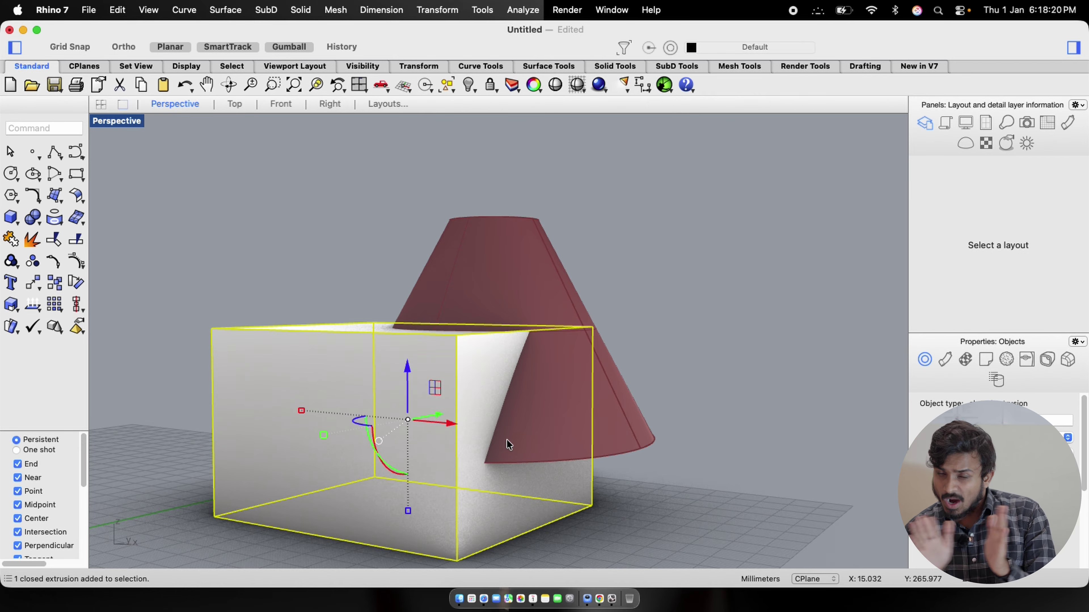
click(590, 294)
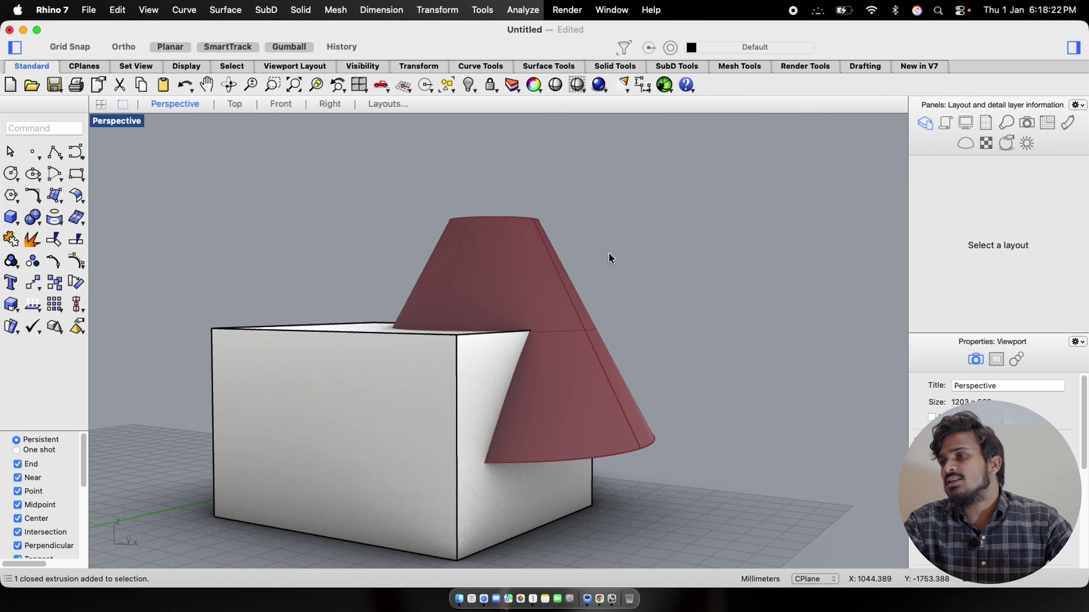
- Split the solid box using the red truncated cone as the cutting object
right_drag(608, 253, 565, 290)
click(405, 399)
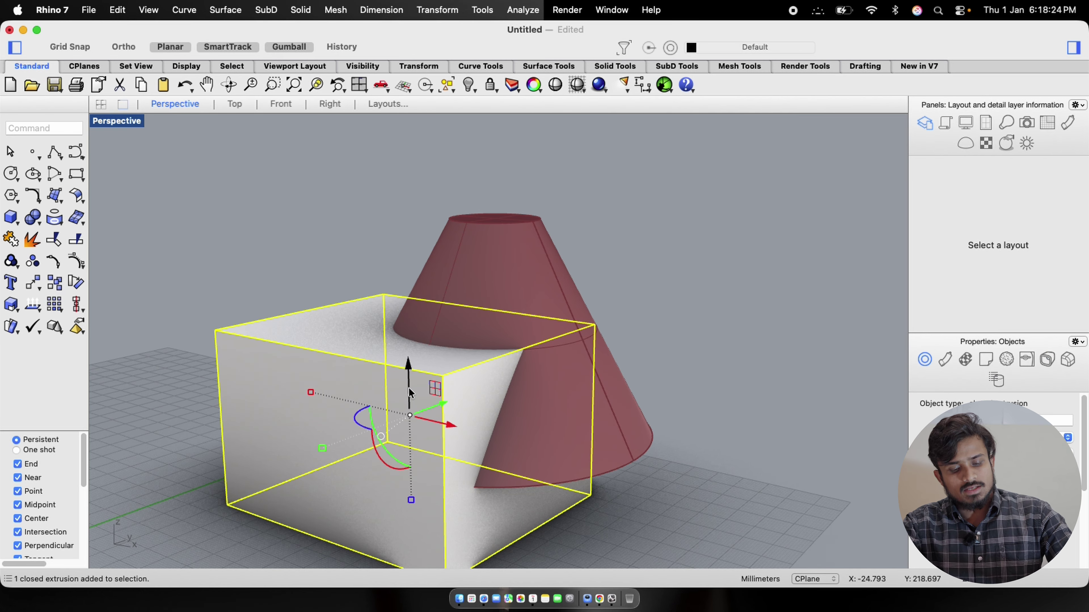
text(Split)
key(Return)
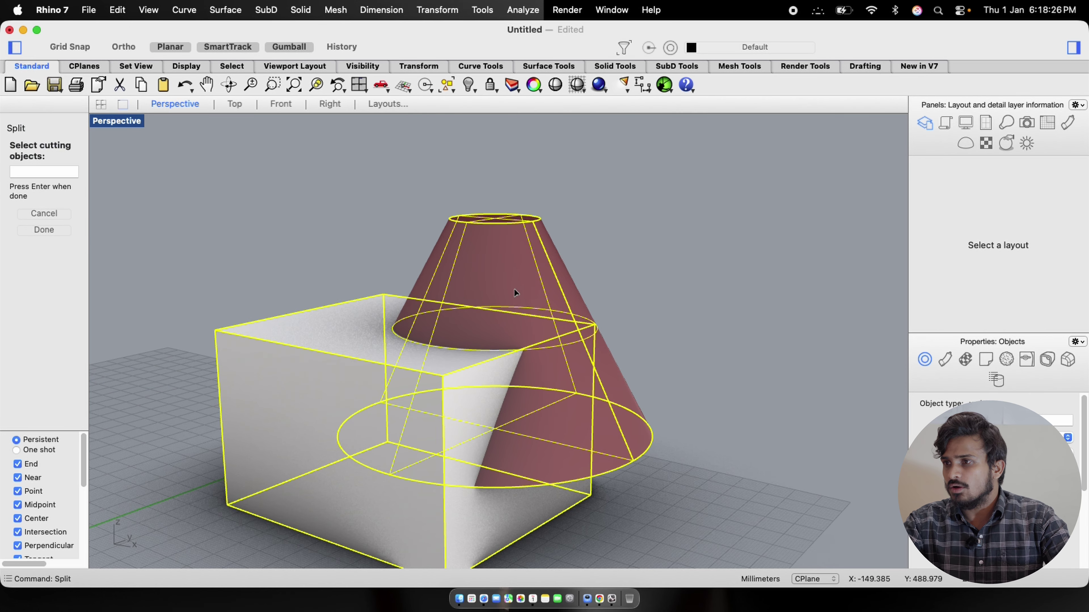
click(513, 287)
key(Return)
- Move the truncated cone along the Y axis well clear of the box and deselect it
click(523, 281)
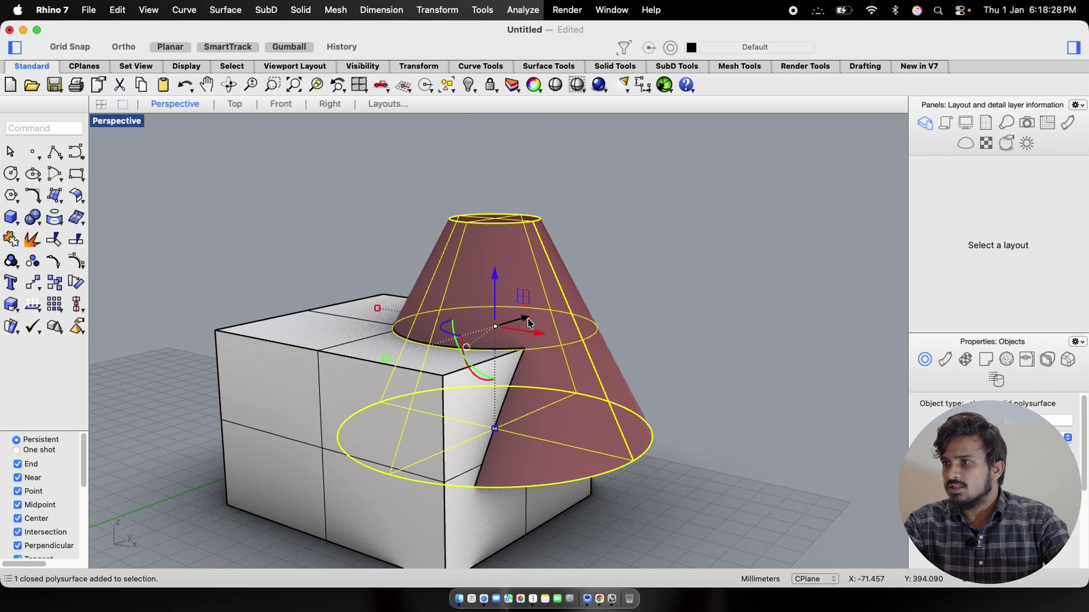
drag(528, 322, 771, 287)
click(676, 428)
- Pull the piece cut by the cone out of the box along the Y axis, inspect the cavity, and undo the move
click(543, 341)
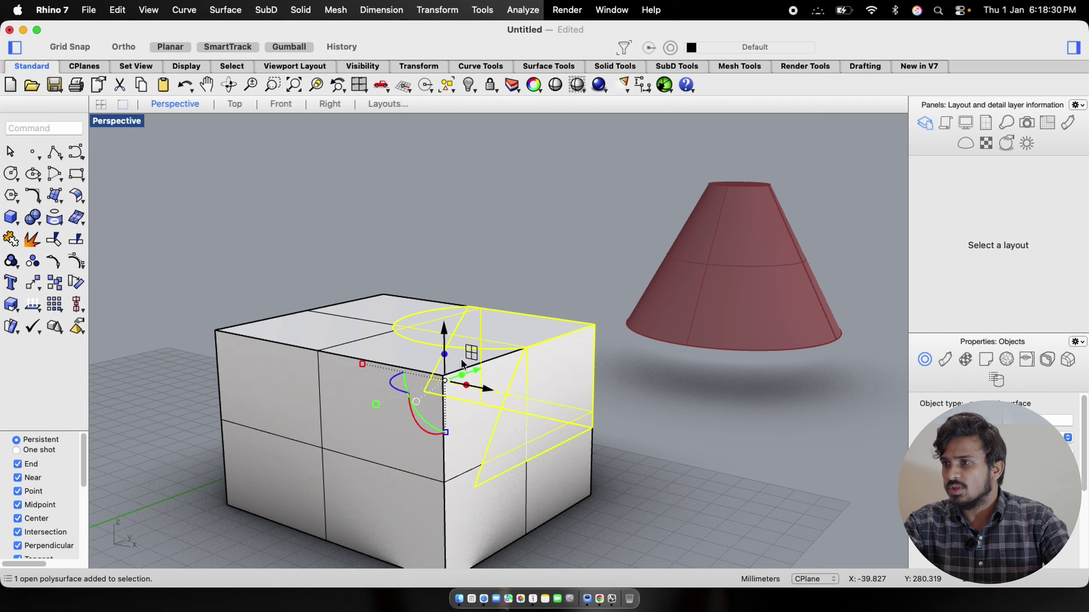
drag(477, 373, 505, 277)
click(661, 416)
right_drag(661, 416, 550, 433)
click(549, 430)
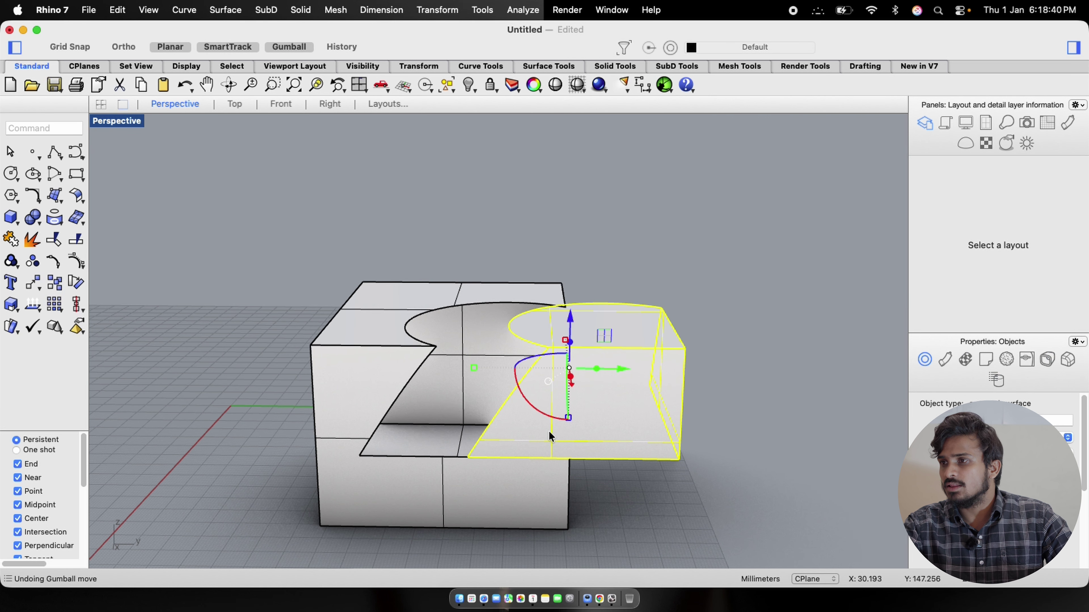
key(super+z)
- Set the cut piece's display colour to a dark red, view it on the box, and undo the colour change
click(1067, 438)
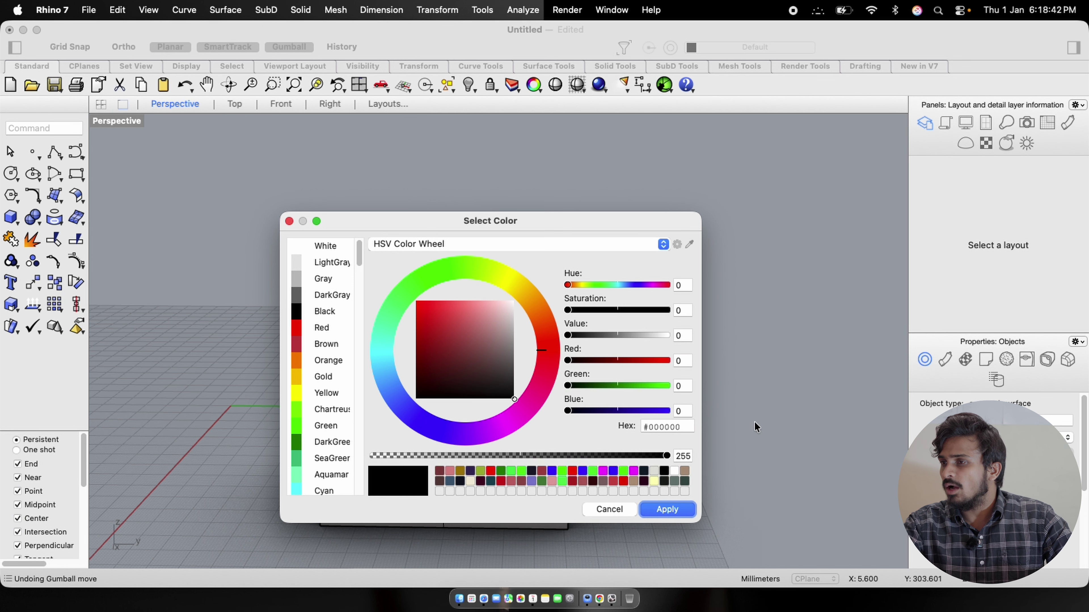
click(664, 514)
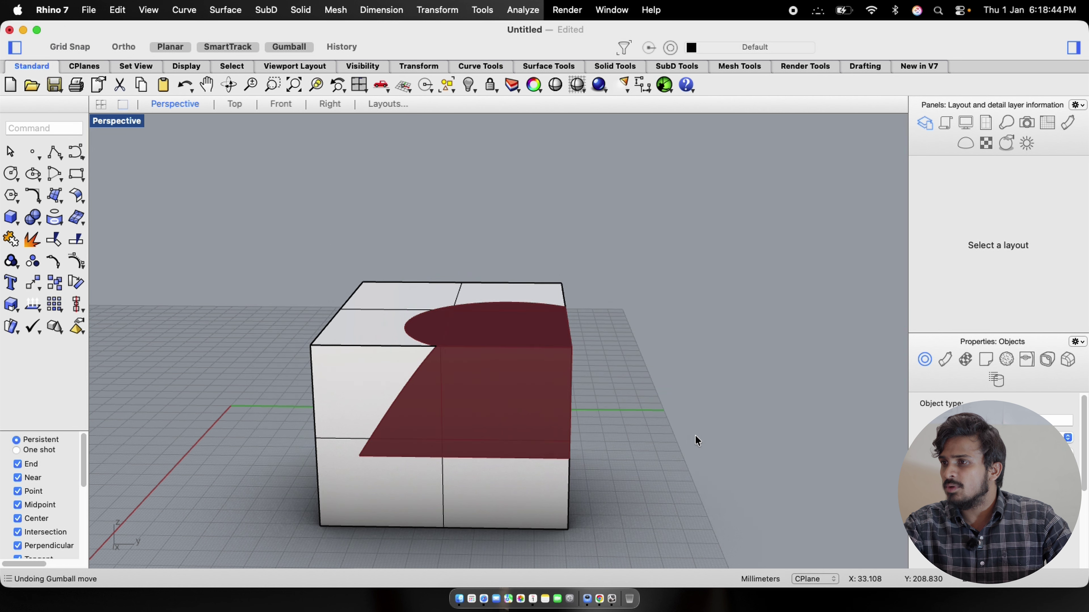
click(695, 437)
right_drag(695, 437, 445, 438)
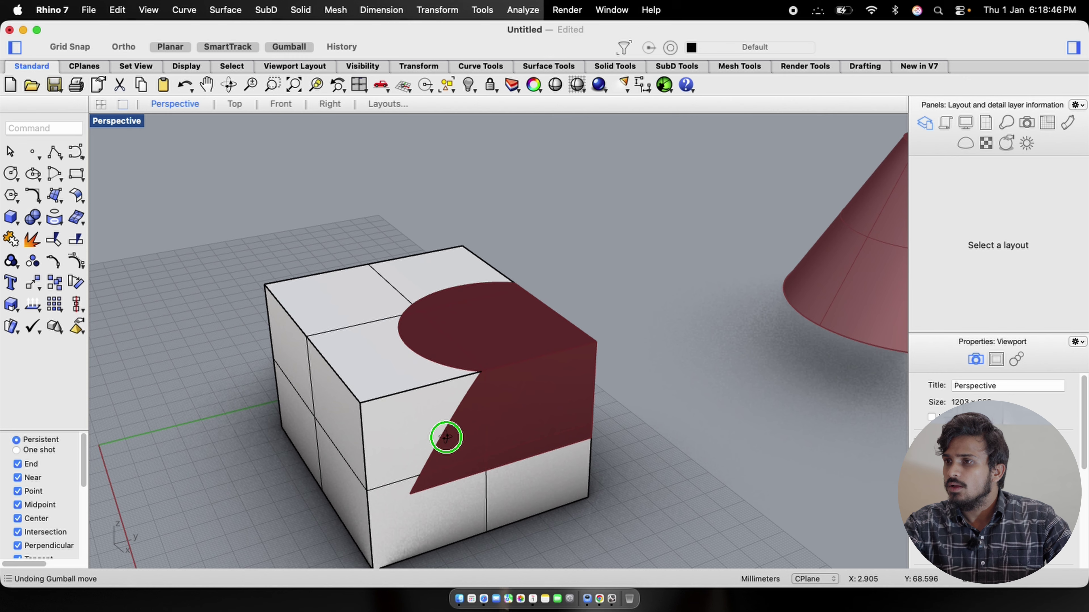
key(super+z)
- Set the cut piece's display colour to a very dark red and deselect it
click(516, 401)
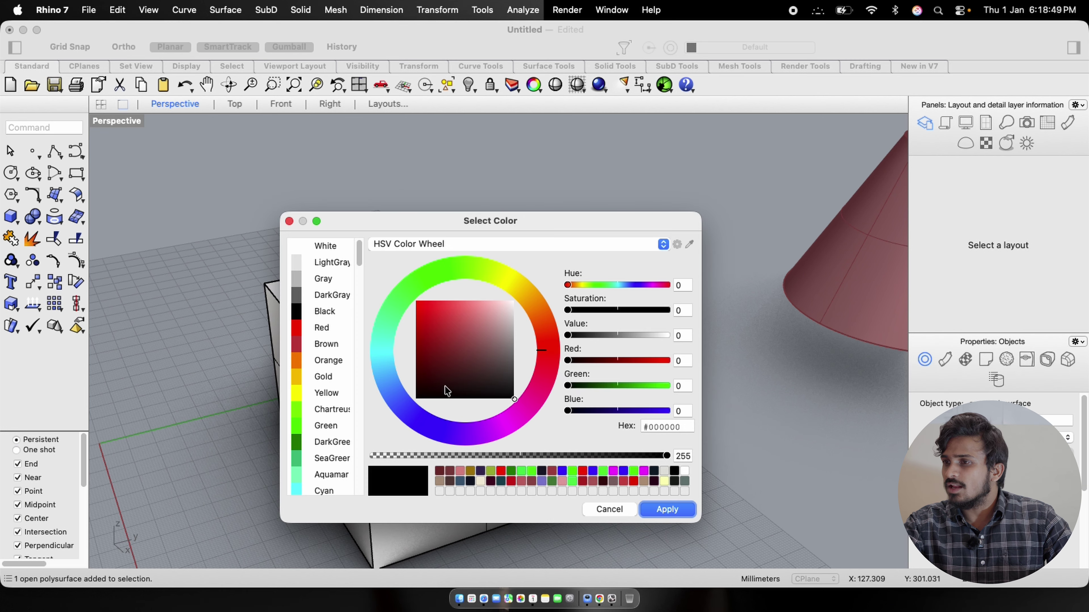
drag(446, 383, 414, 378)
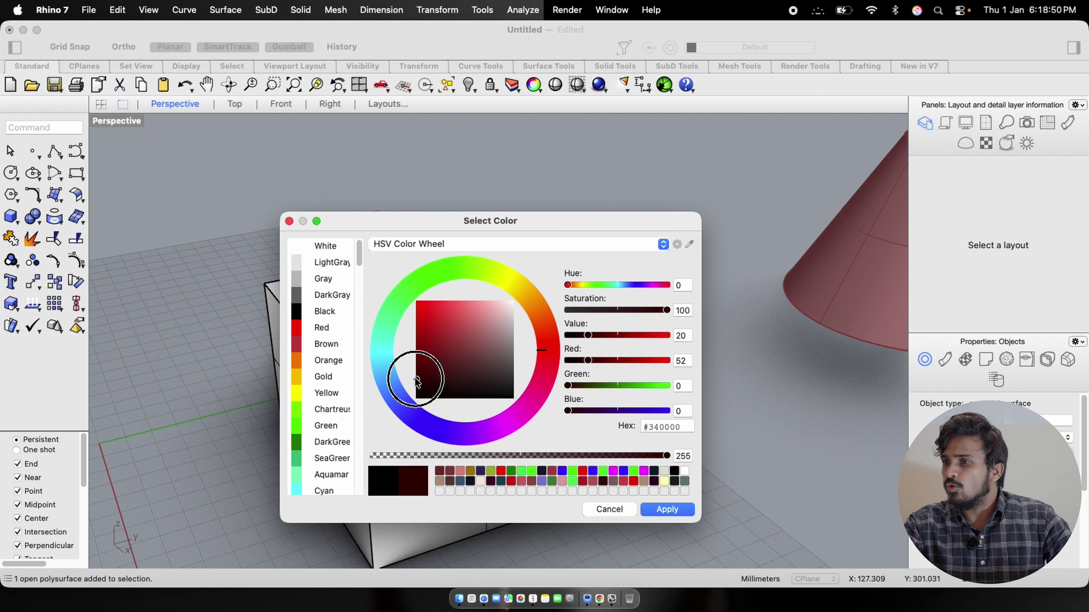
click(664, 511)
right_drag(657, 375, 463, 333)
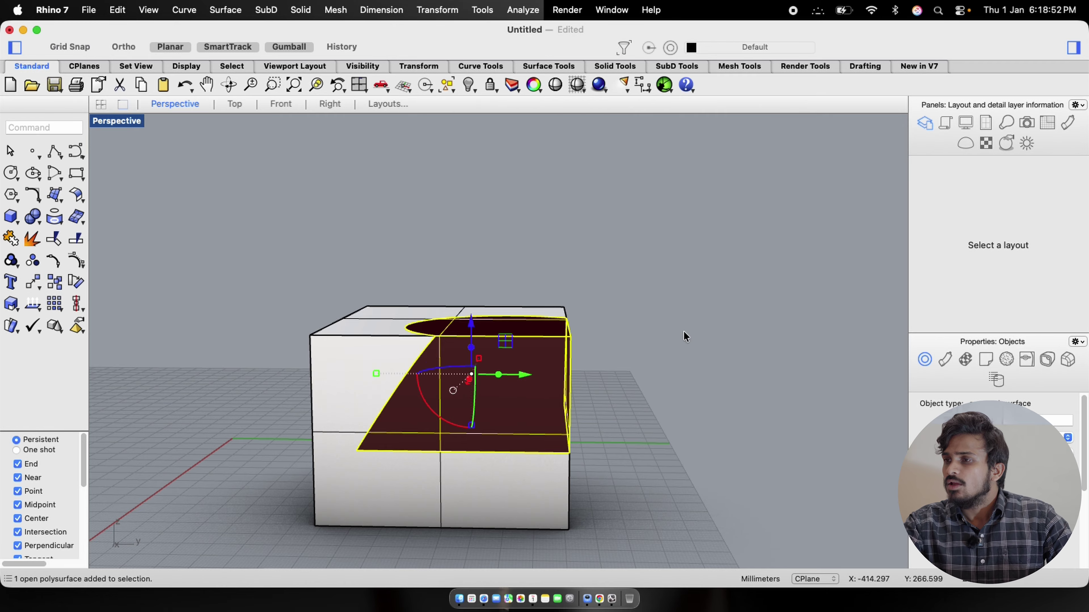
click(685, 338)
- Offset the surfaces of the dark red cut piece outward by 1 mm as a solid with OffsetSrf and deselect it
right_drag(309, 333, 425, 350)
scroll(470, 352, up, 2)
click(466, 365)
click(546, 351)
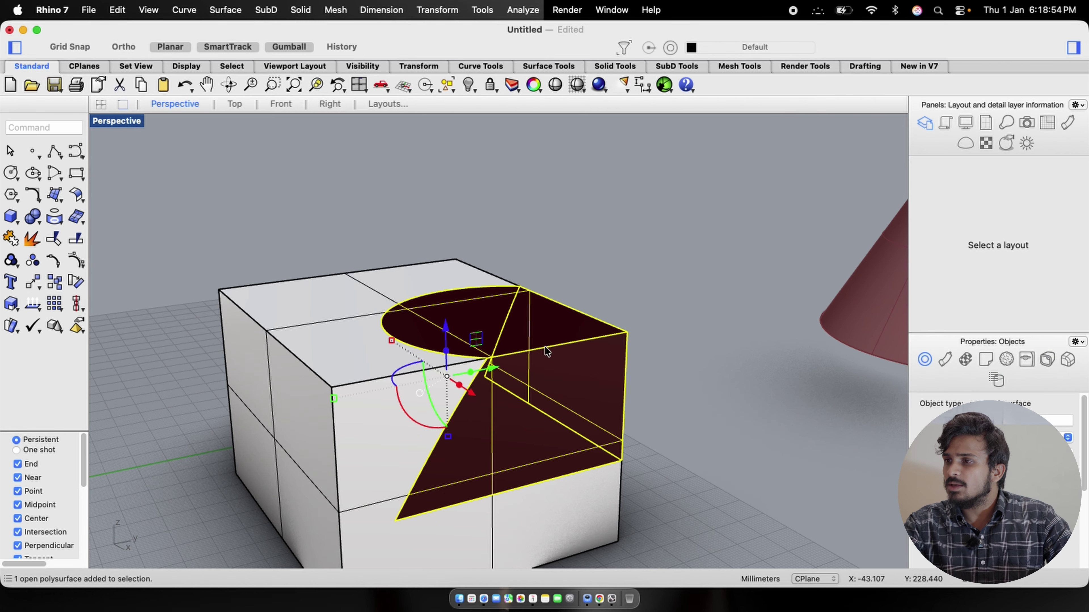
right_drag(614, 338, 583, 340)
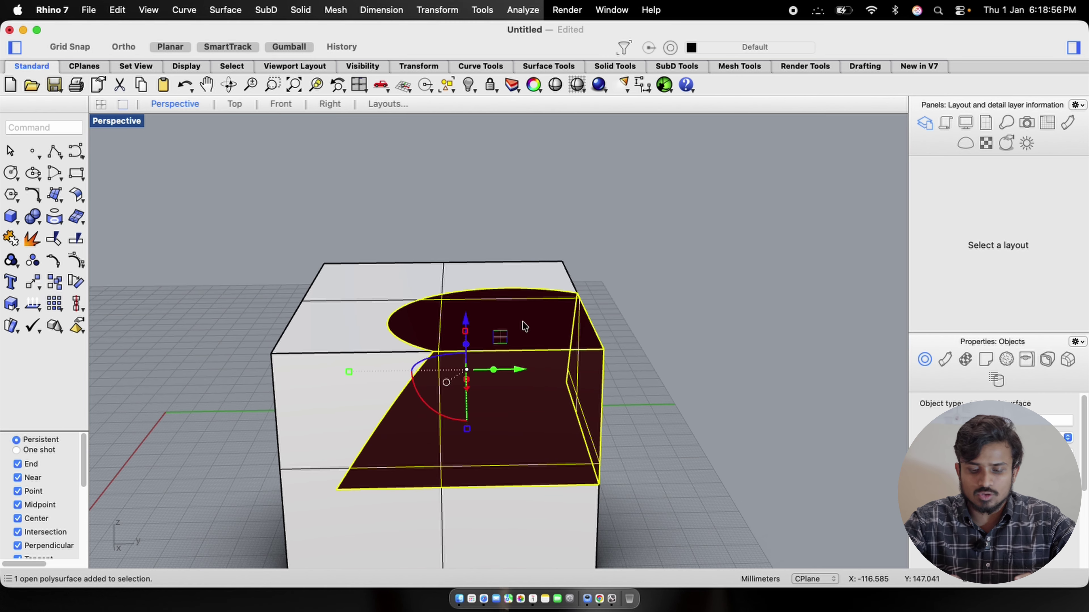
text(OfSET)
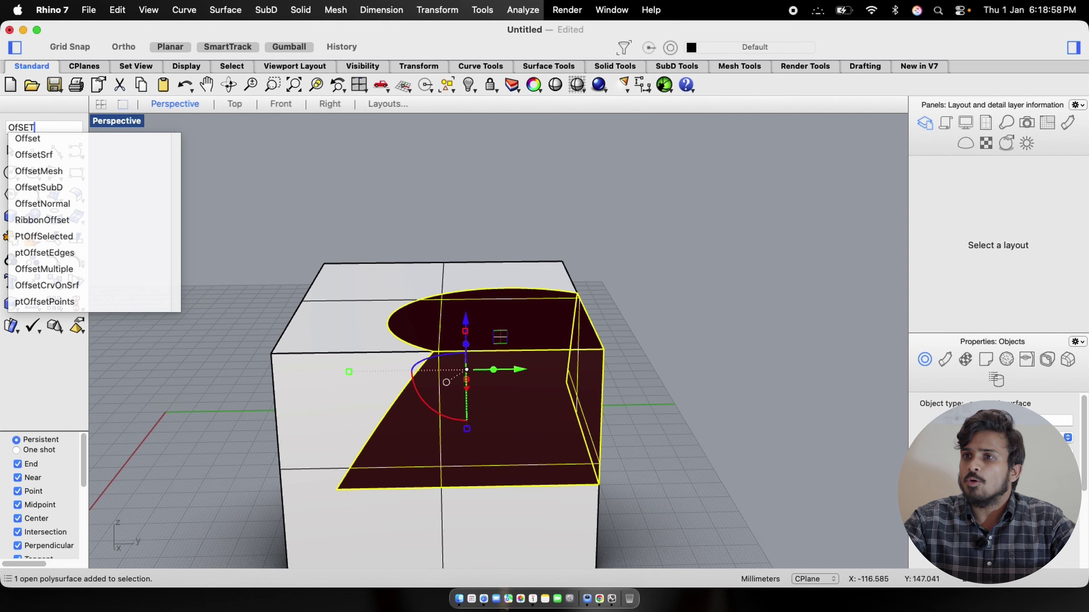
click(50, 156)
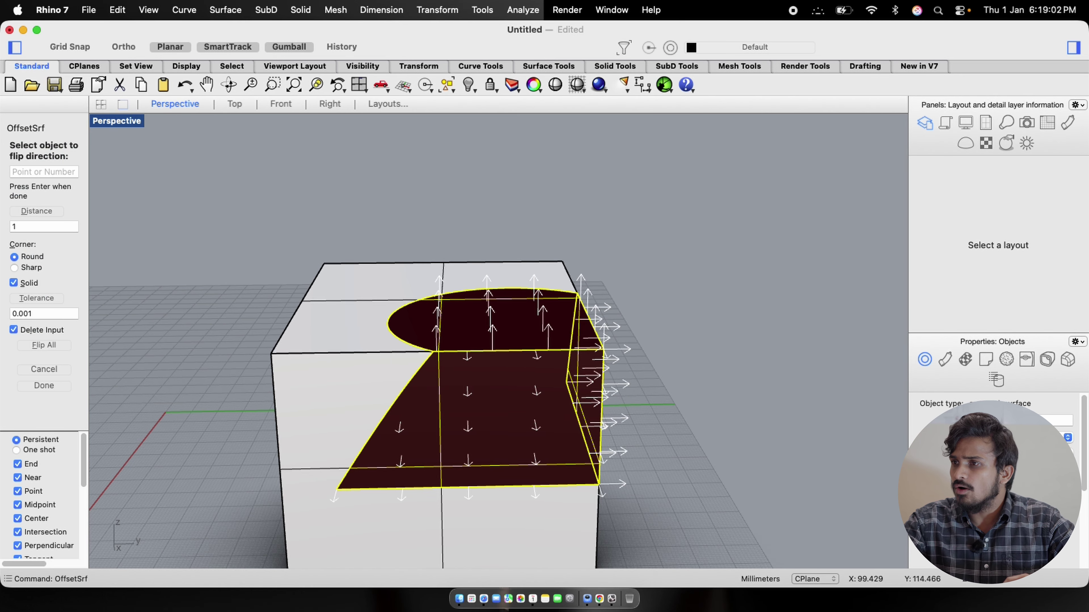
key(Return)
click(729, 431)
- Examine the thickness and edges of the offset dark red piece on the box from several angles and distances
right_drag(361, 311, 583, 344)
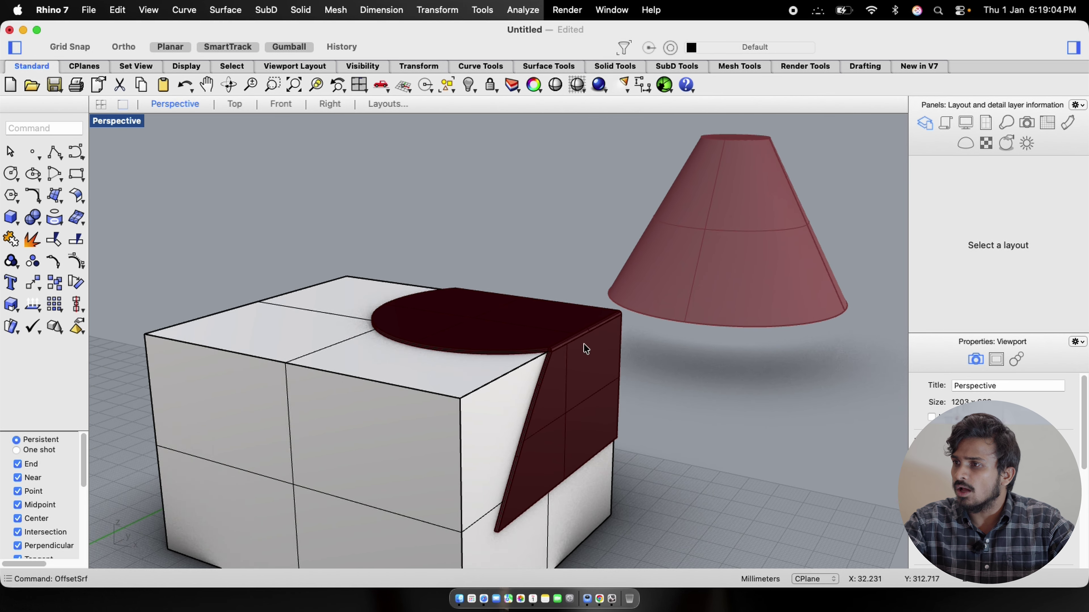
scroll(583, 344, up, 12)
right_drag(377, 343, 569, 336)
scroll(568, 336, down, 6)
right_drag(411, 435, 454, 383)
scroll(529, 388, down, 10)
scroll(455, 382, up, 12)
scroll(462, 372, down, 10)
right_drag(648, 354, 596, 307)
right_drag(375, 301, 539, 429)
scroll(479, 375, down, 10)
right_drag(479, 375, 460, 419)
scroll(460, 420, up, 5)
scroll(461, 420, up, 3)
- Delete the offset dark red piece from the box, and undo both the deletion and the surface offset
click(461, 421)
key(Delete)
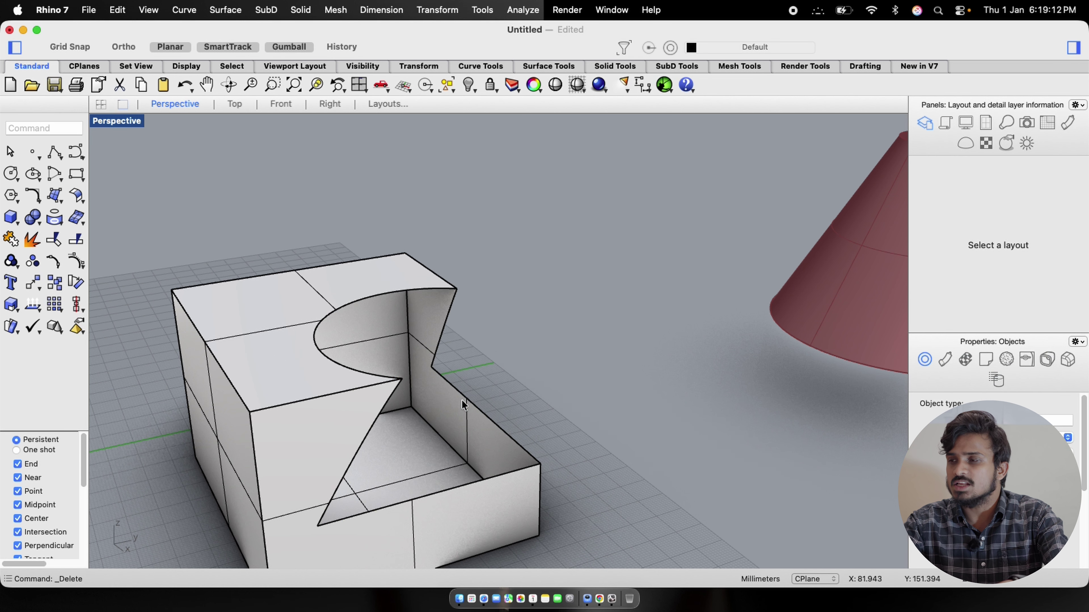
scroll(306, 392, down, 5)
key(super+z)
key(super+z)
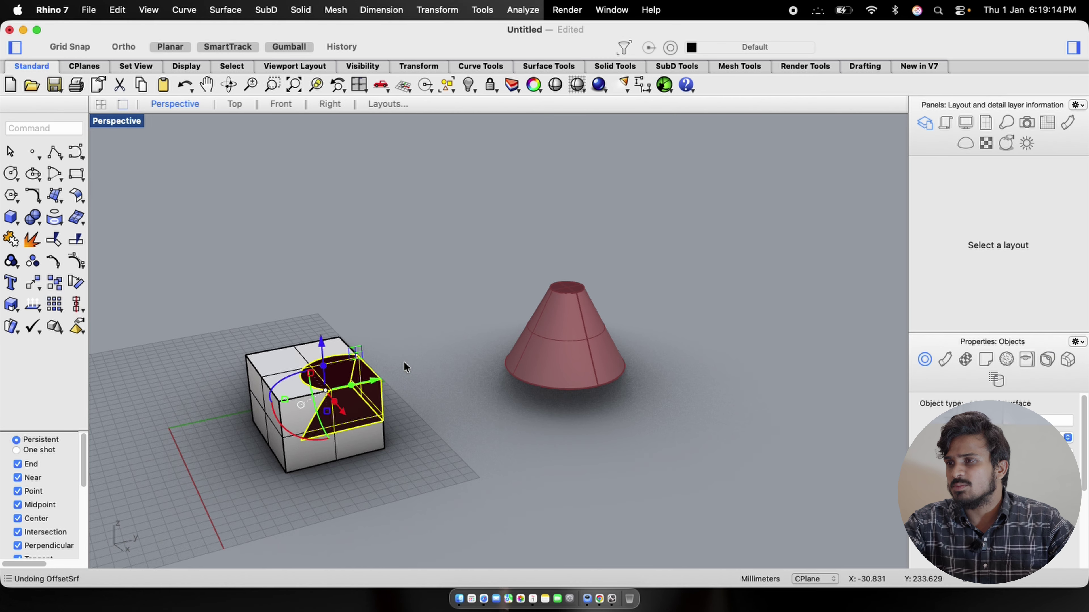
- Undo the cut piece's recolouring, the truncated cone's move and the split of the box
drag(655, 275, 191, 515)
click(334, 306)
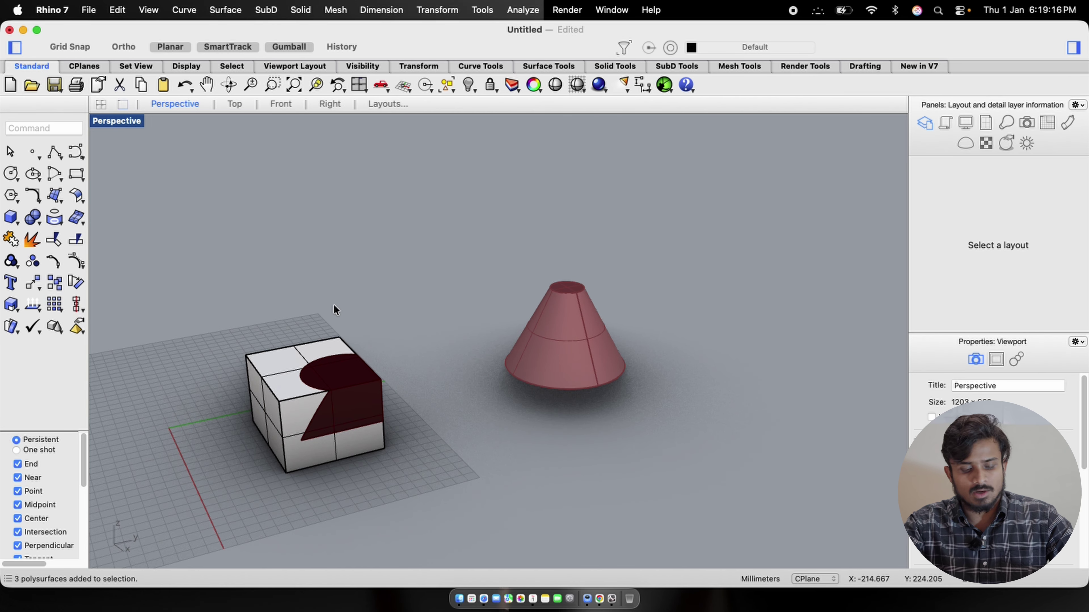
key(super+z)
key(super+z)
key(super+z)
click(510, 301)
right_drag(218, 433, 235, 382)
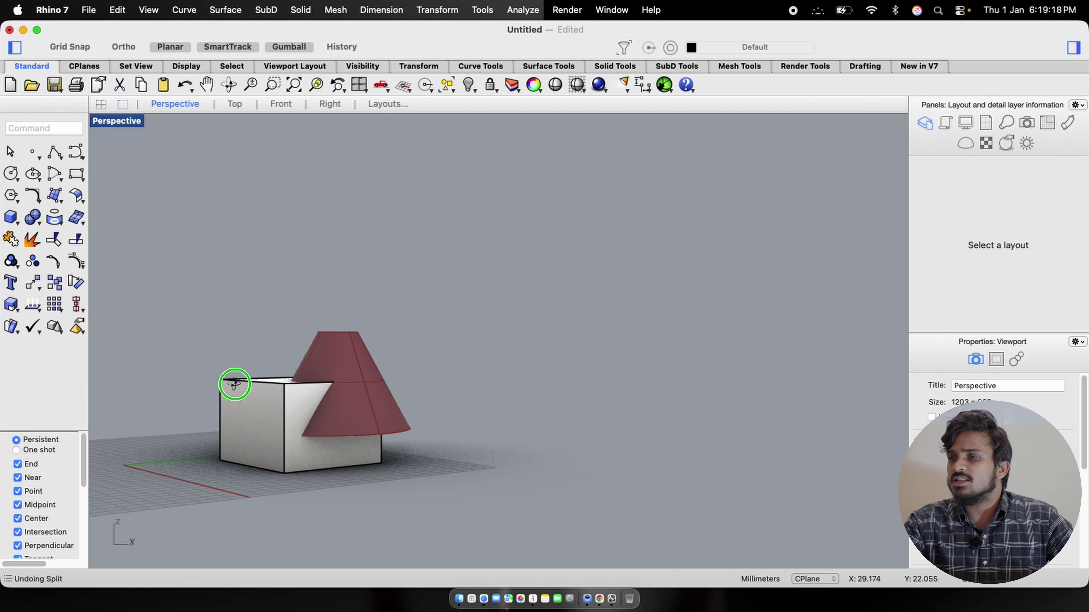
- Split the red truncated cone using the box as the cutting object
scroll(292, 413, down, 5)
scroll(293, 412, up, 10)
right_drag(469, 395, 418, 384)
scroll(374, 416, down, 5)
scroll(459, 452, up, 9)
click(612, 355)
scroll(402, 403, down, 5)
scroll(419, 354, up, 2)
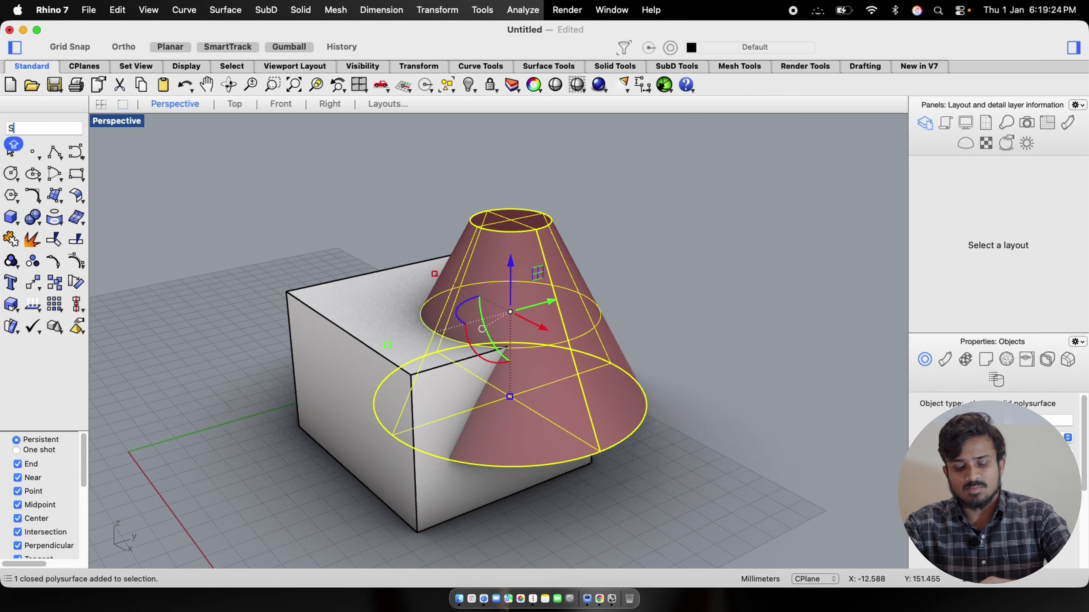
key(Return)
click(372, 430)
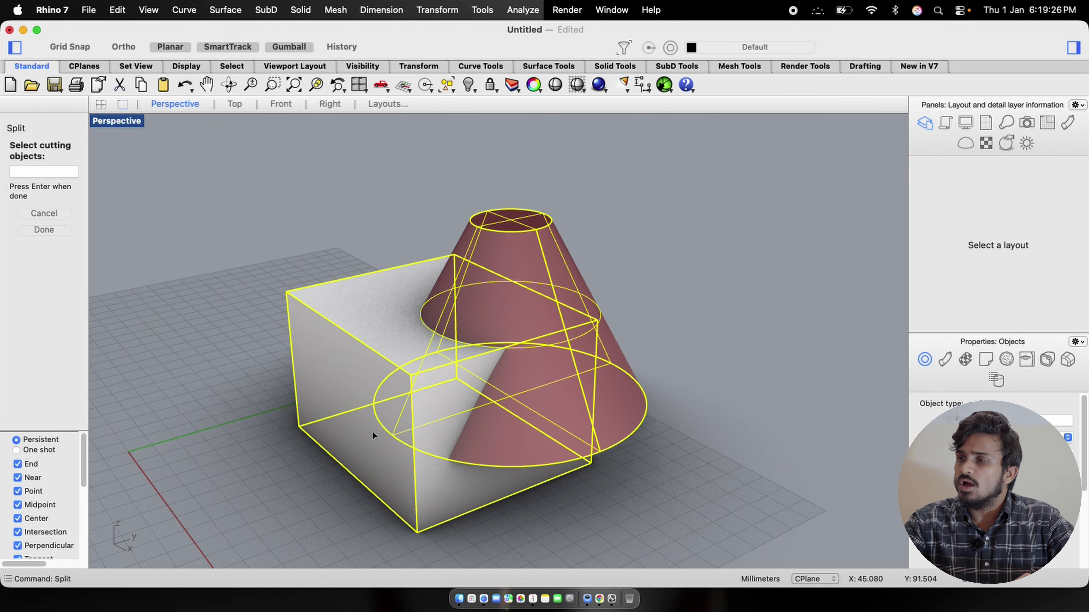
key(Return)
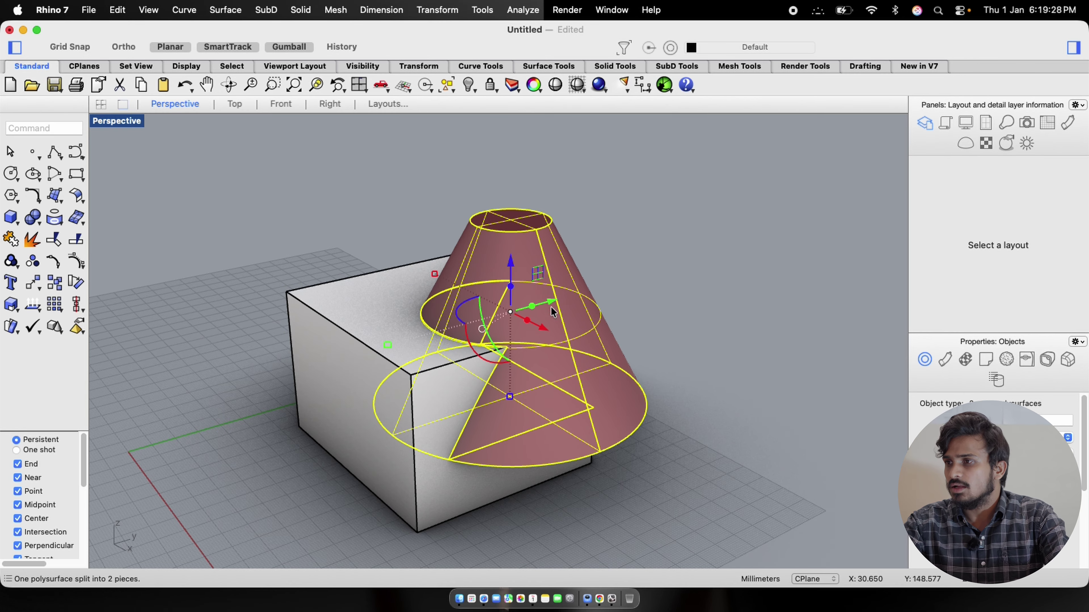
- Move the larger outer piece of the split cone along the Y axis away from the box and deselect it
click(535, 331)
drag(562, 303, 828, 239)
click(661, 393)
- Move the cone fragment inside the box partway out along the Y axis and deselect it
right_drag(670, 403, 550, 273)
click(573, 336)
click(494, 347)
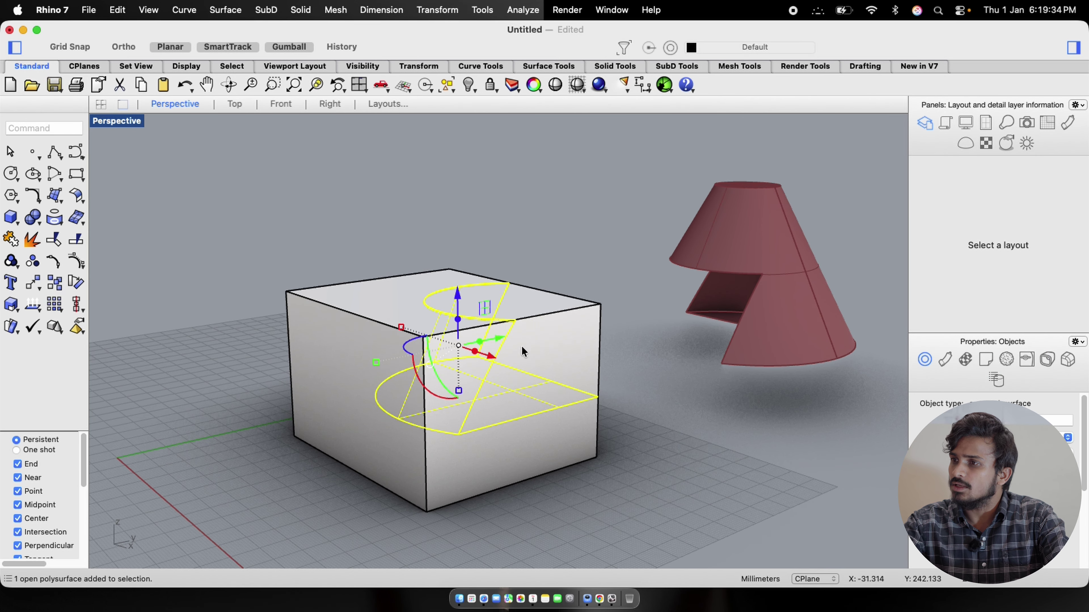
drag(476, 346, 590, 315)
click(651, 435)
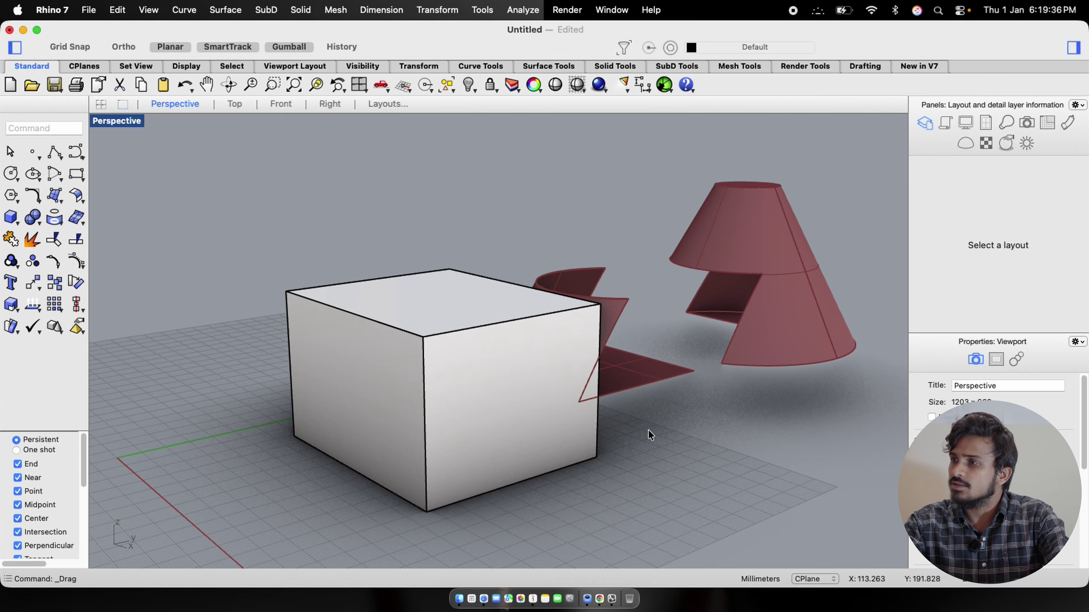
- Shift the protruding cone fragment farther from the box along the Y axis, deselect it and view the separated pieces
right_drag(651, 435, 522, 426)
scroll(442, 434, down, 5)
right_drag(438, 444, 493, 446)
click(543, 403)
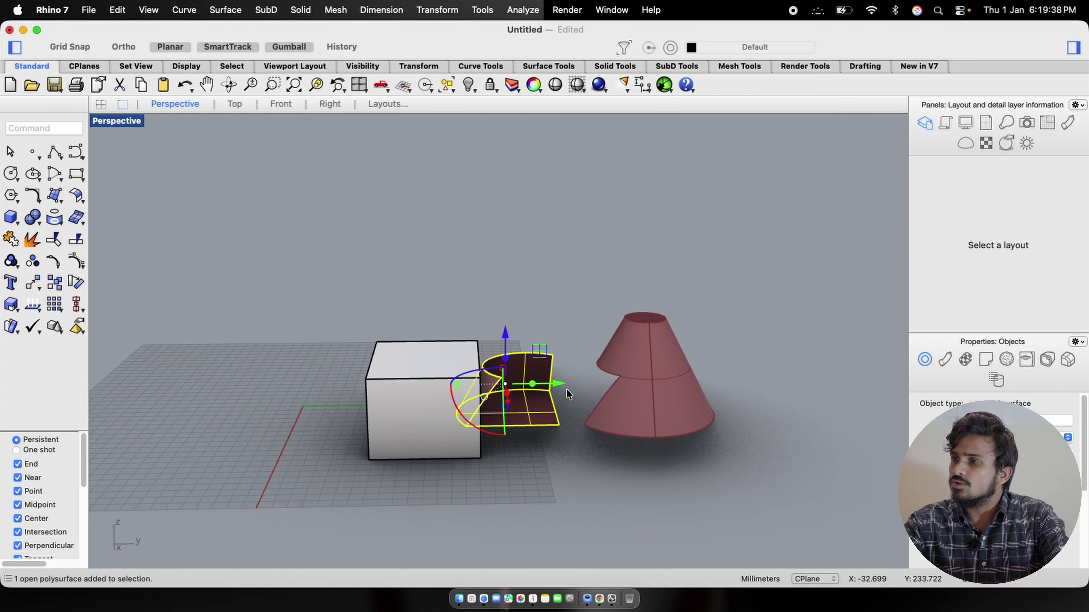
drag(558, 385, 592, 385)
click(641, 470)
right_drag(641, 470, 607, 444)
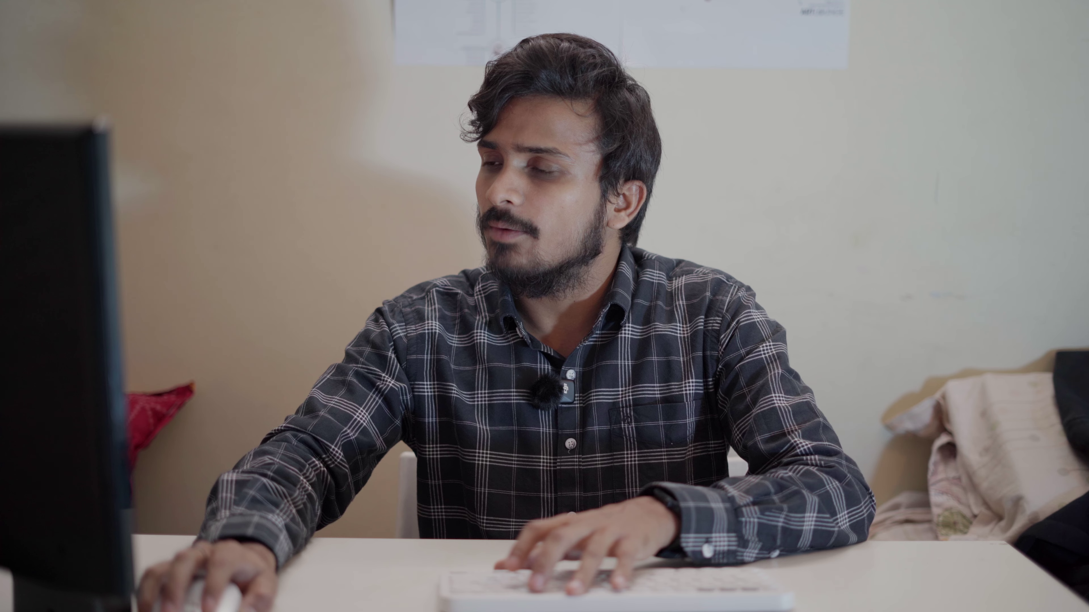